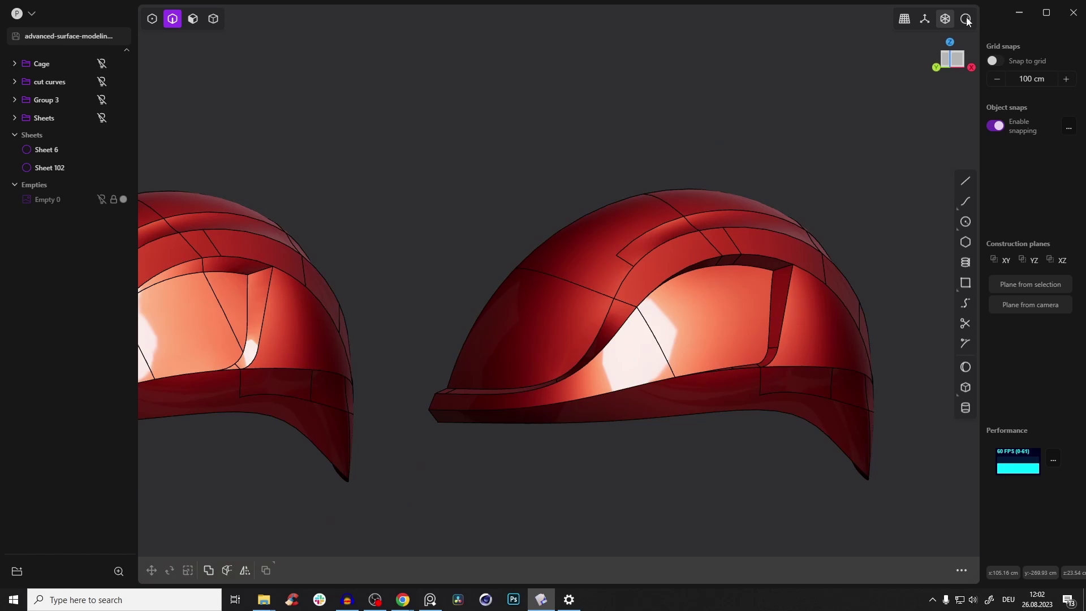
Switch the viewport shading to the soft grey matcap with warm highlights.
left_click(966, 20)
left_click(907, 62)
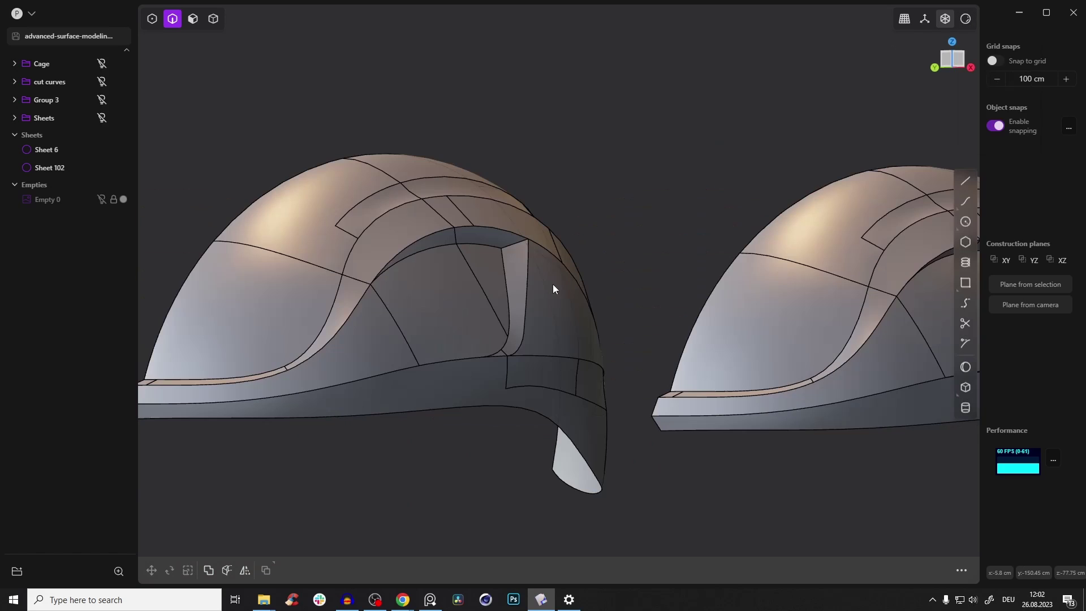
middle_click_drag(525, 259, 500, 273)
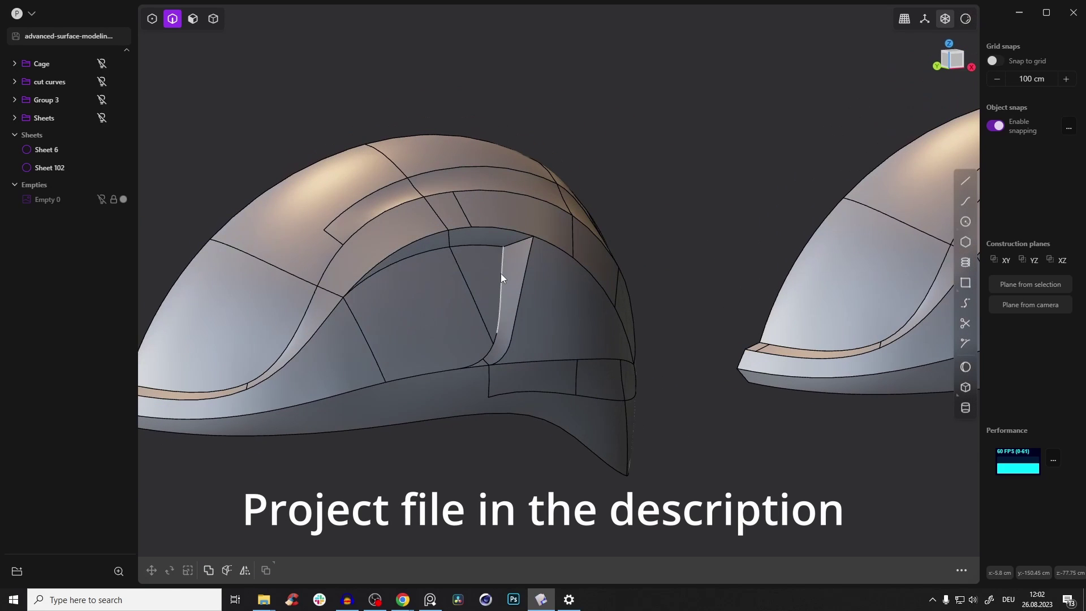
middle_click_drag(560, 251, 794, 279)
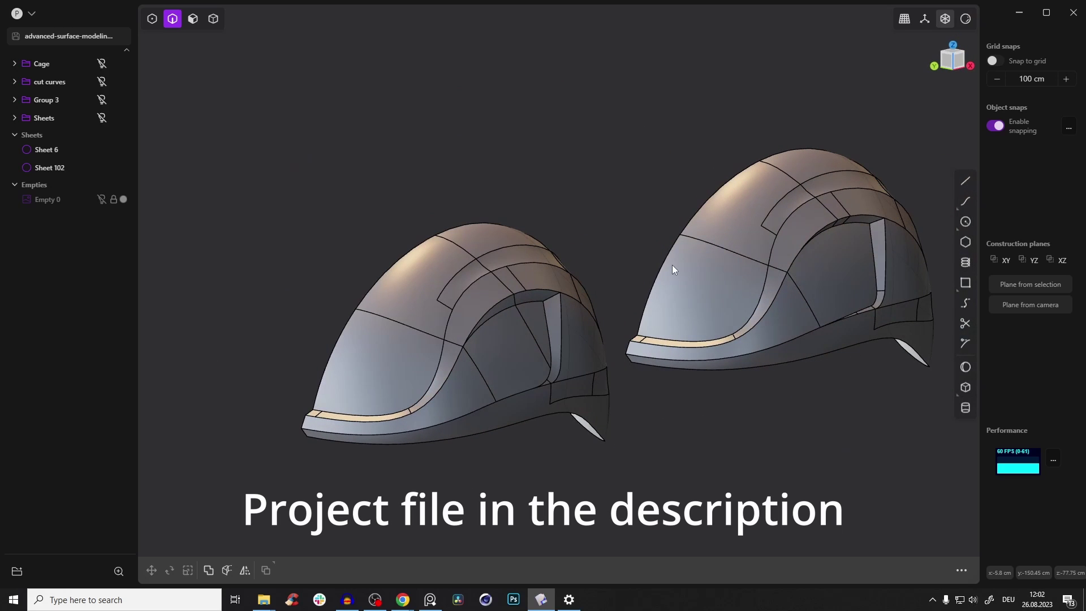
scroll(544, 330, "up", 3)
middle_click_drag(544, 330, 527, 297)
middle_click_drag(557, 358, 691, 490)
scroll(517, 371, "down", 3)
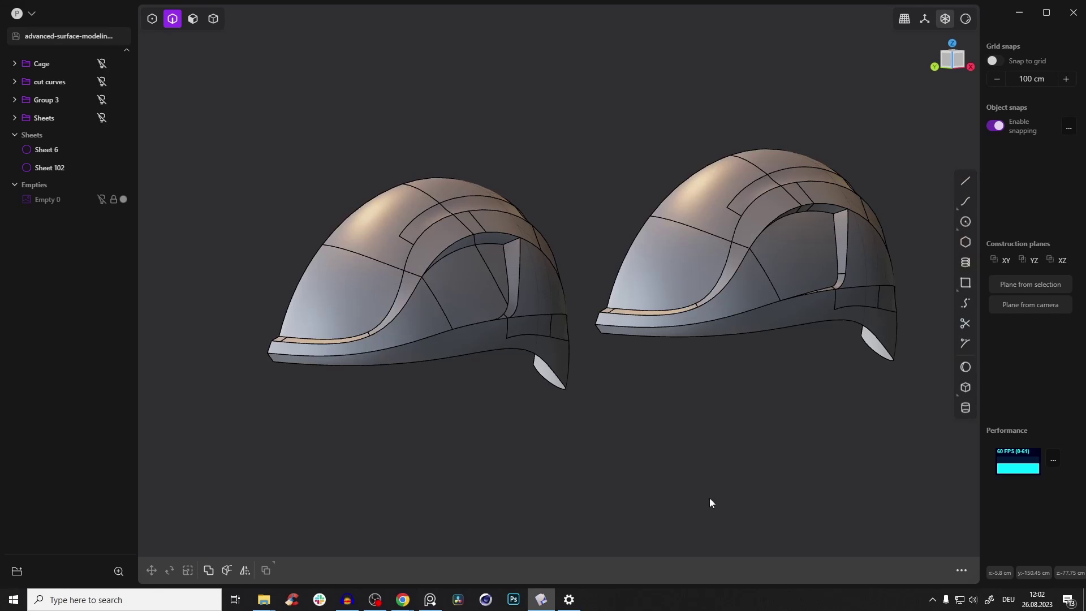
Rename Sheet 102 as 2 and Sheet 6 as 1.
key("5")
left_click(783, 220)
double_click(46, 172)
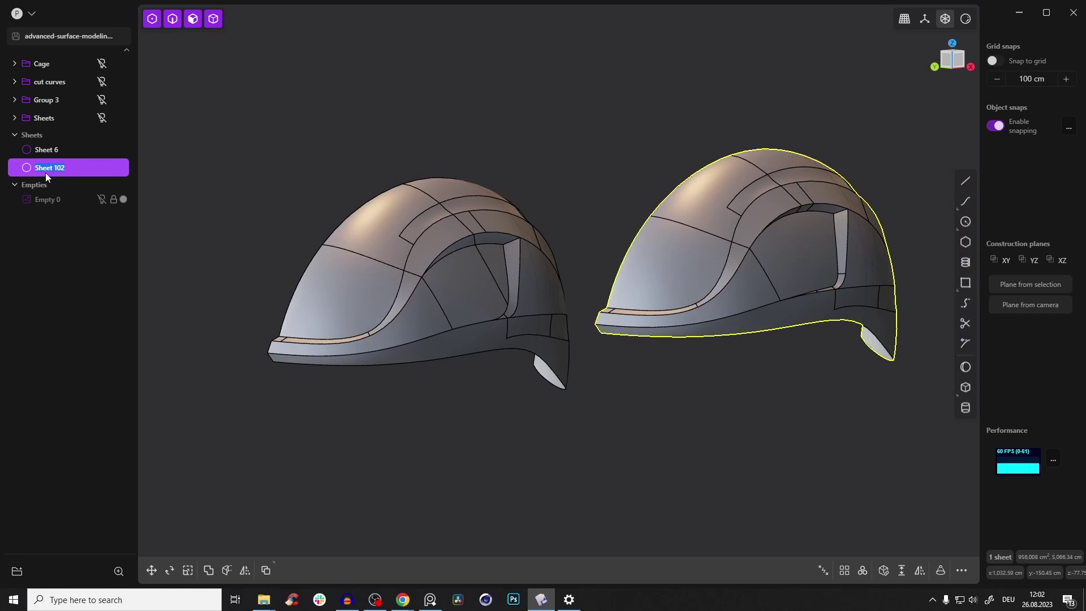
key("Return")
double_click(40, 150)
type("1")
key("Return")
Hide helmet sheet 2 so that only sheet 1 is displayed.
left_click(735, 204)
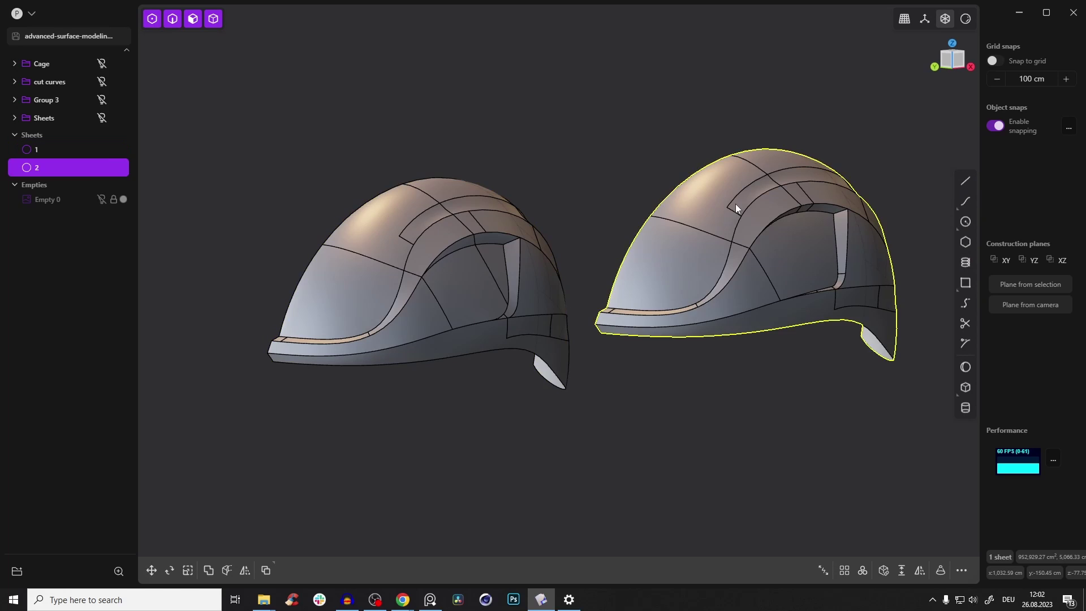
key("h")
scroll(483, 210, "up", 6)
Delete all the faces that form the recess in the helmet's side, including its floor and walls.
key("3")
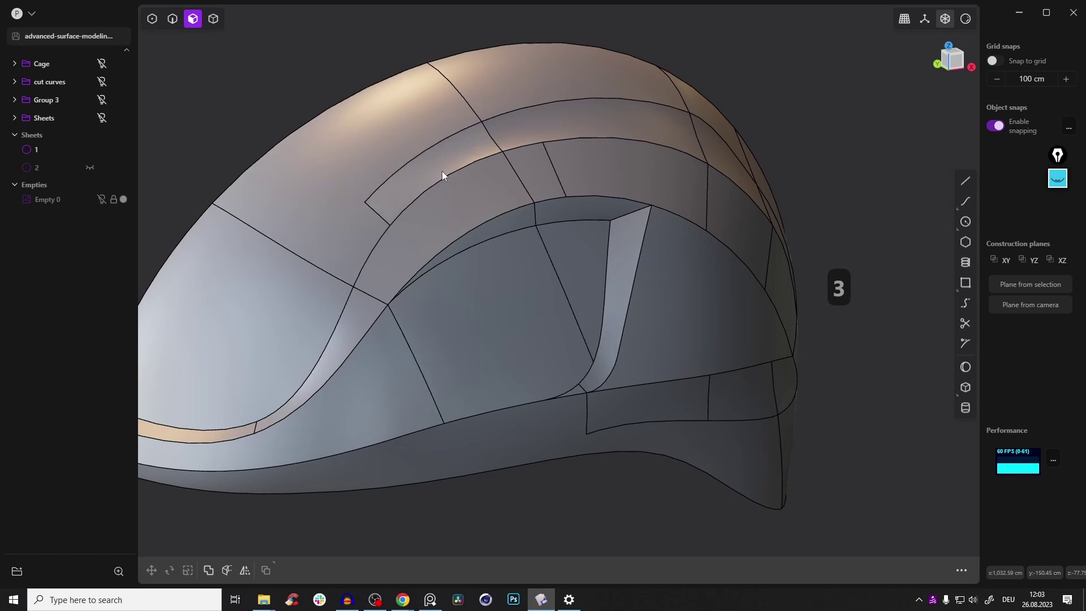
left_click(561, 205)
left_click(632, 233, "shift")
left_click(591, 283, "shift")
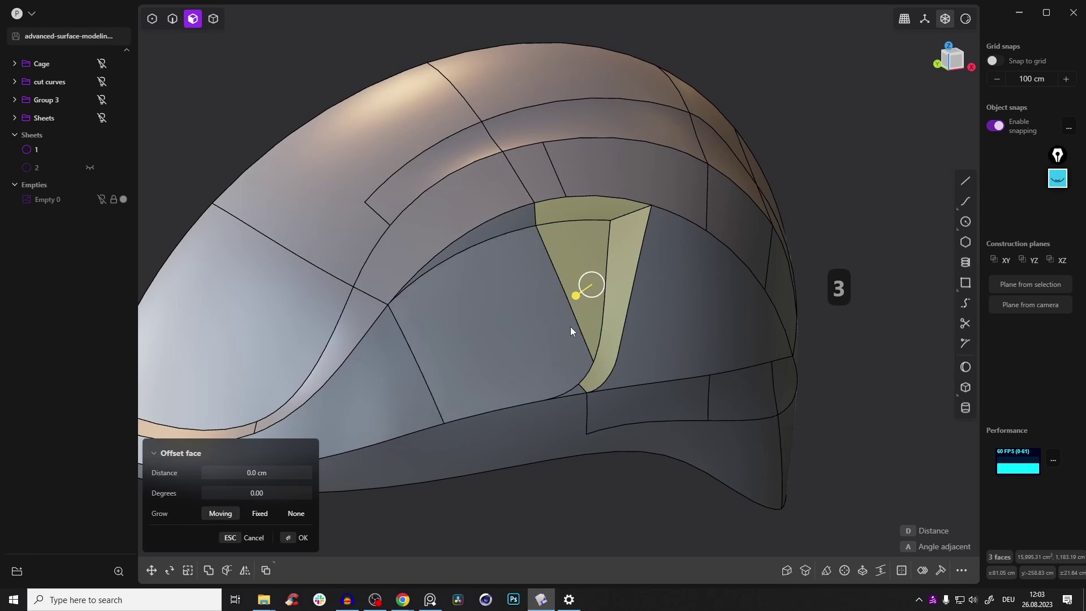
left_click(550, 364, "shift")
key("x")
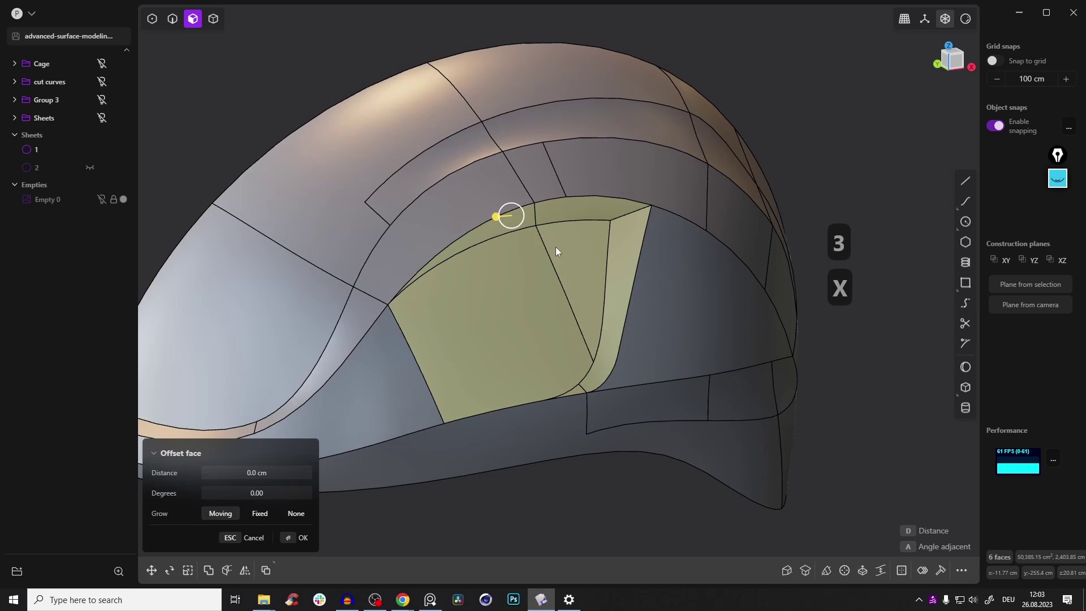
key("ctrl+z")
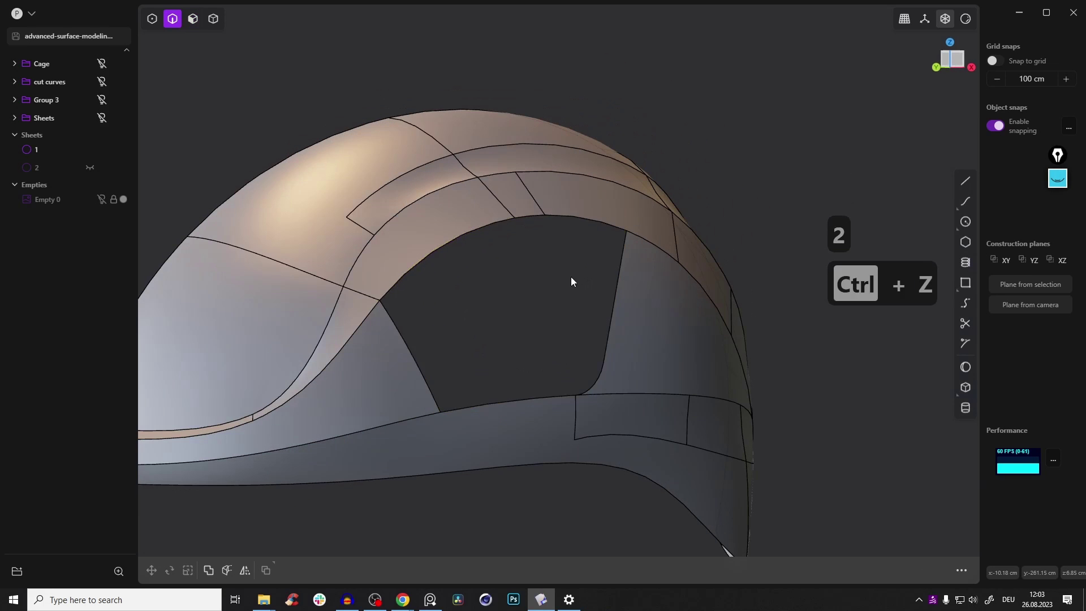
Patch the side opening from its boundary edge loop with Quality faces, and turn off the edge display.
middle_click_drag(571, 276, 647, 209, "shift")
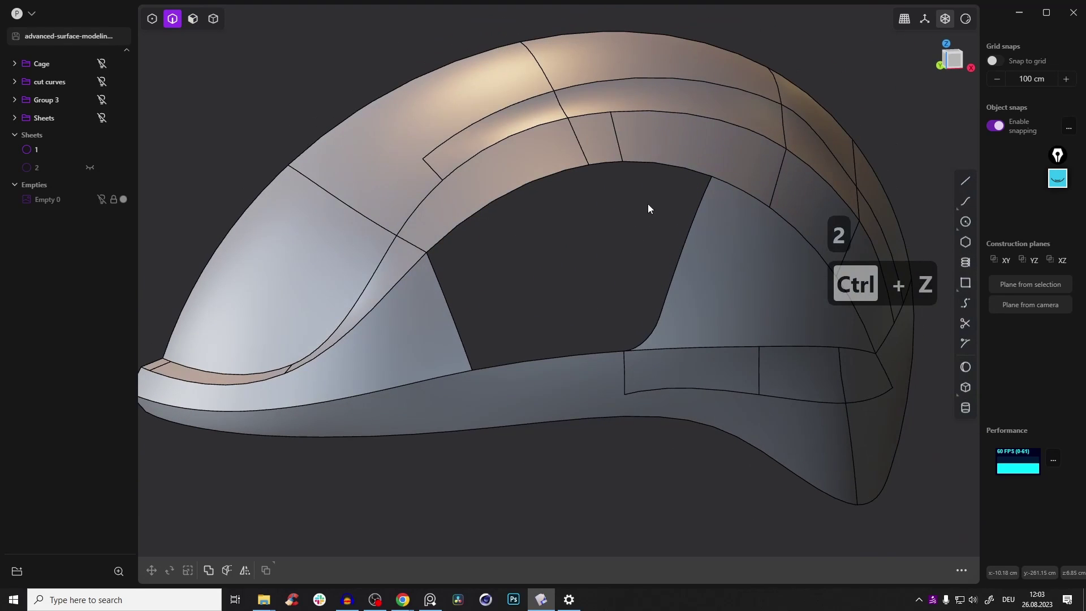
key("2")
double_click(649, 162)
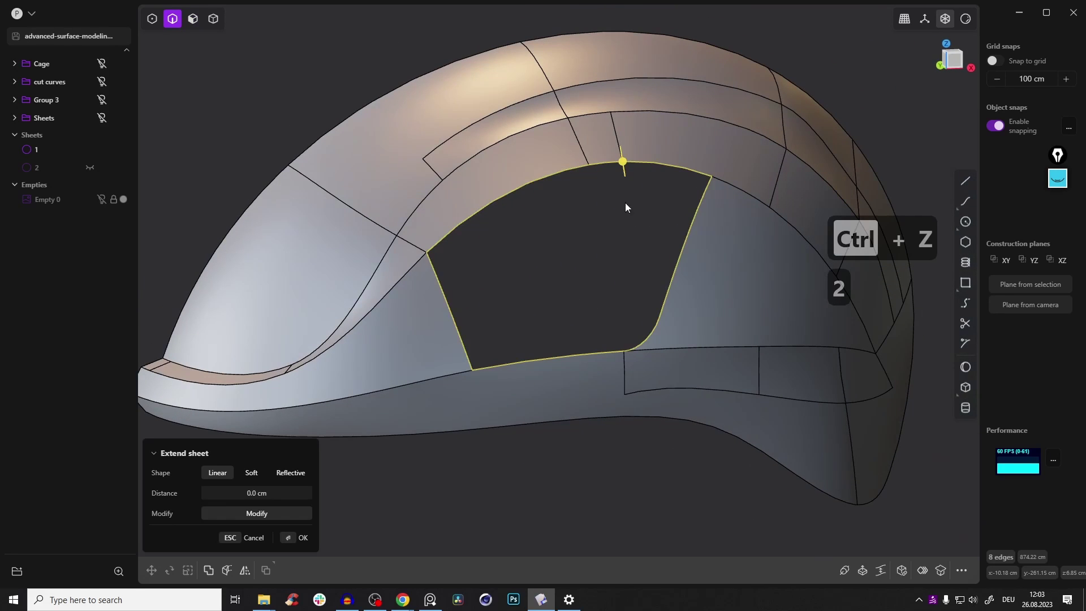
left_click(879, 571)
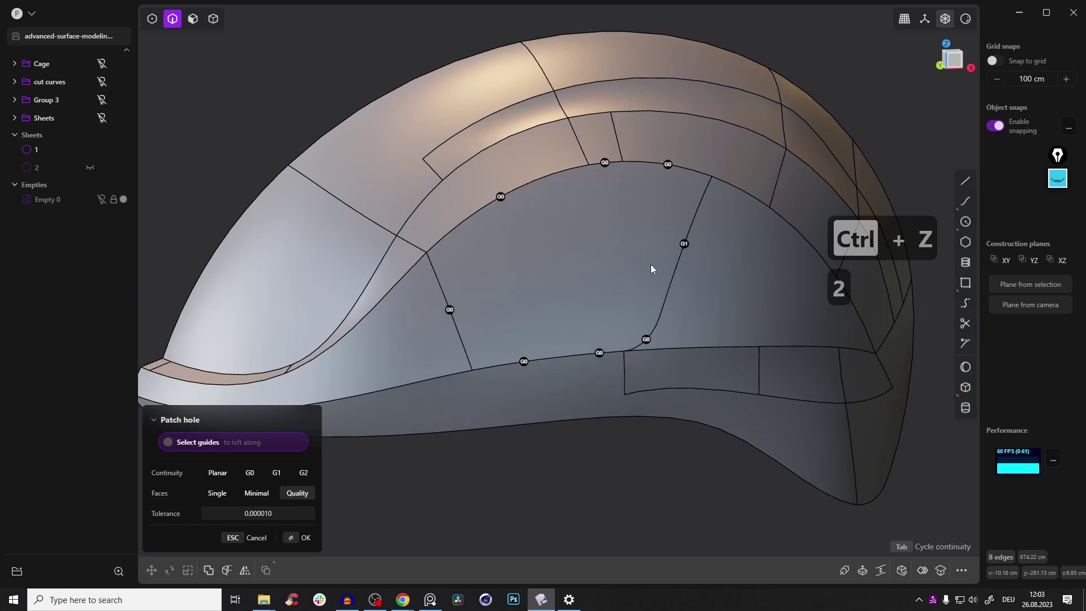
key("e")
right_click(632, 362)
Inspect the shading of the patched side surface from several angles and in the front view.
middle_click_drag(647, 389, 492, 396, "shift")
scroll(498, 390, "down", 5)
middle_click_drag(557, 305, 441, 320)
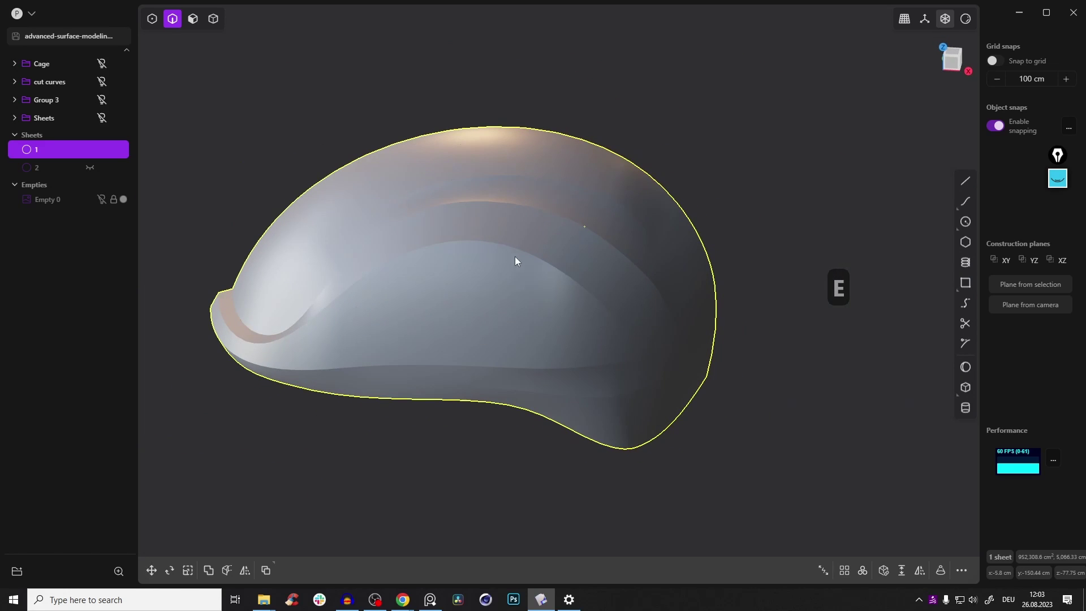
middle_click_drag(378, 398, 451, 300)
left_click(954, 60)
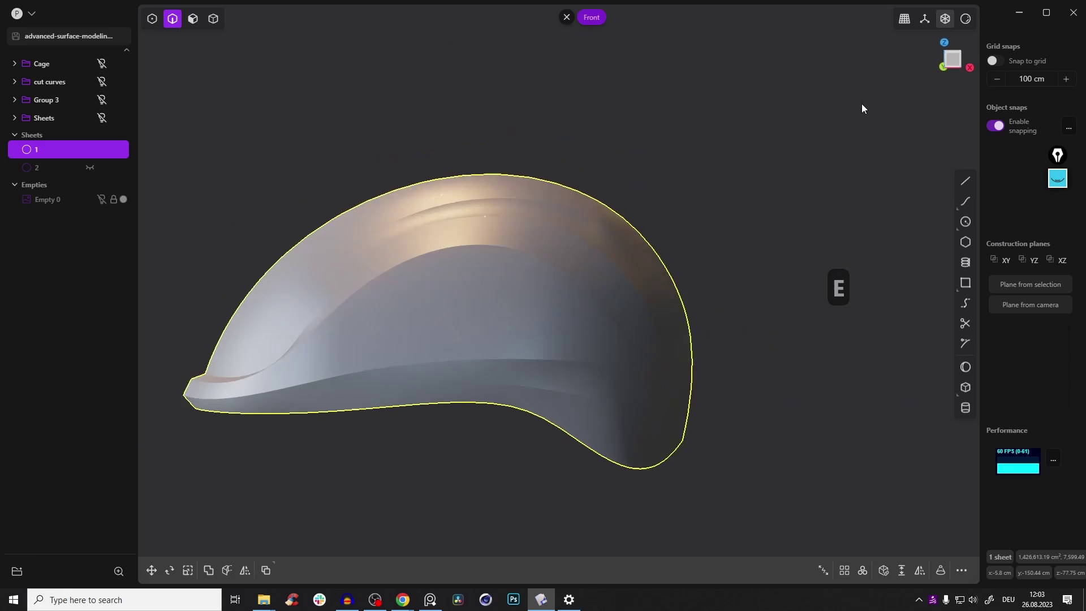
key("ctrl+shift+3")
left_click_drag(413, 284, 522, 244)
left_click_drag(441, 262, 535, 221)
left_click_drag(579, 254, 501, 317)
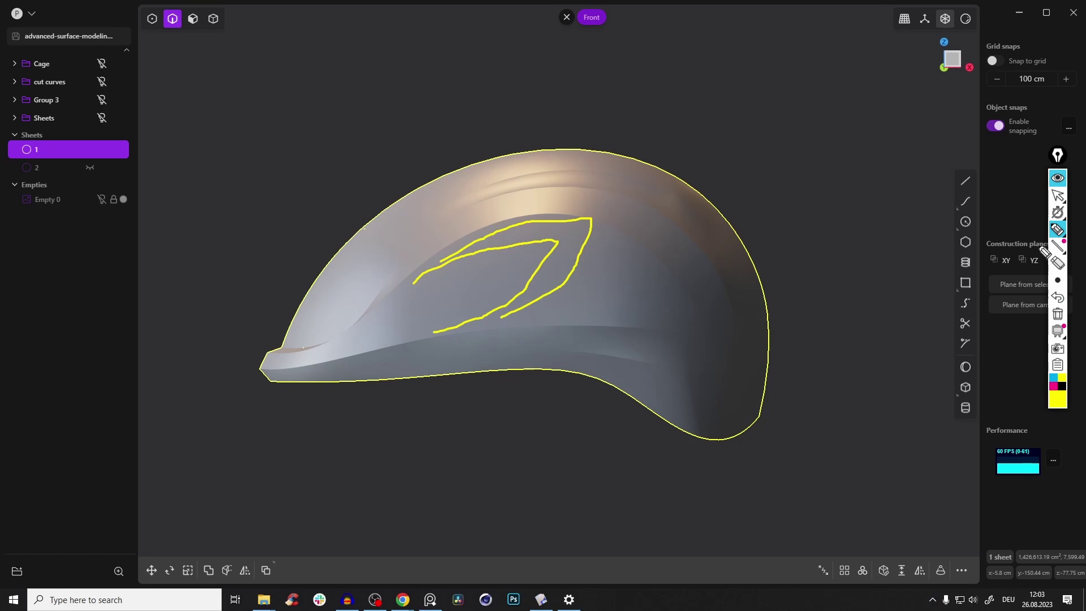
left_click(1058, 314)
Turn the edge display back on and delete the patch face covering the side opening.
key("e")
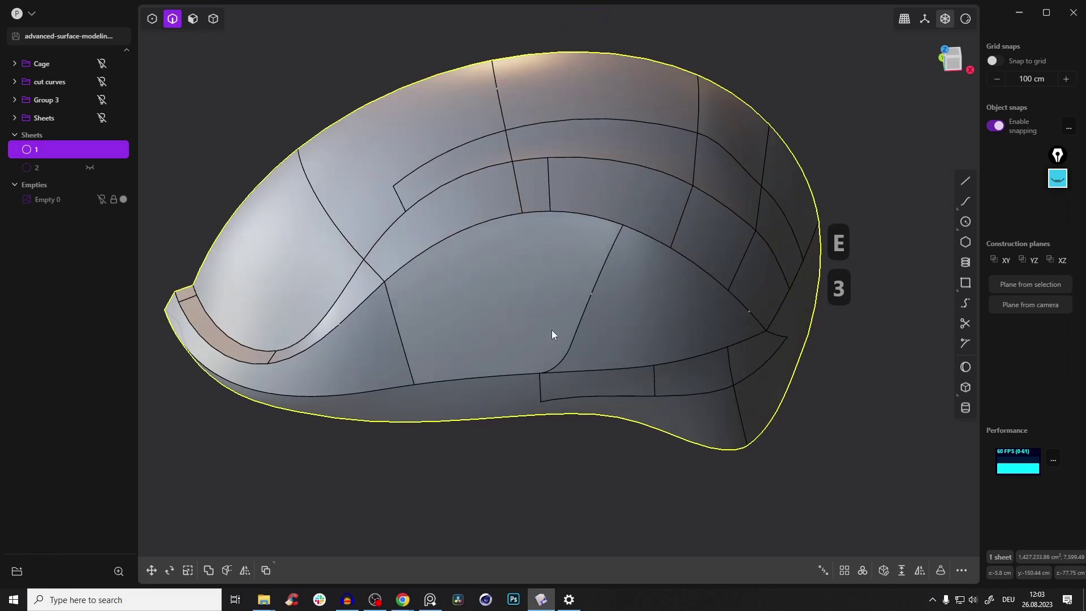
key("3")
left_click(556, 329)
key("x")
Examine the side opening's boundary edges and the surrounding surfaces in the front view.
middle_click_drag(556, 276, 602, 263, "shift")
scroll(640, 261, "down", 3)
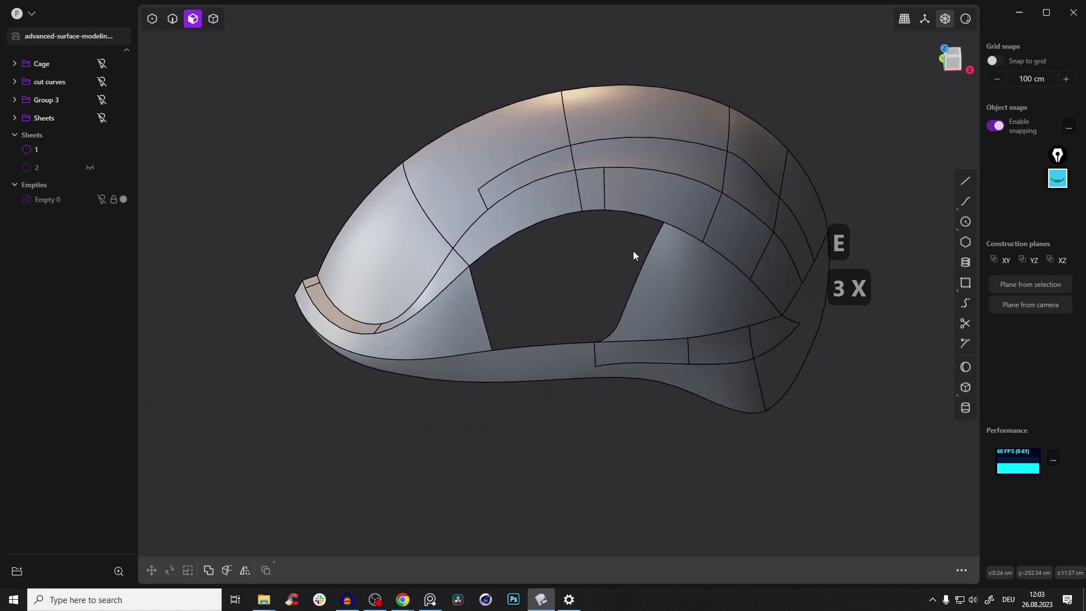
scroll(642, 261, "up", 5)
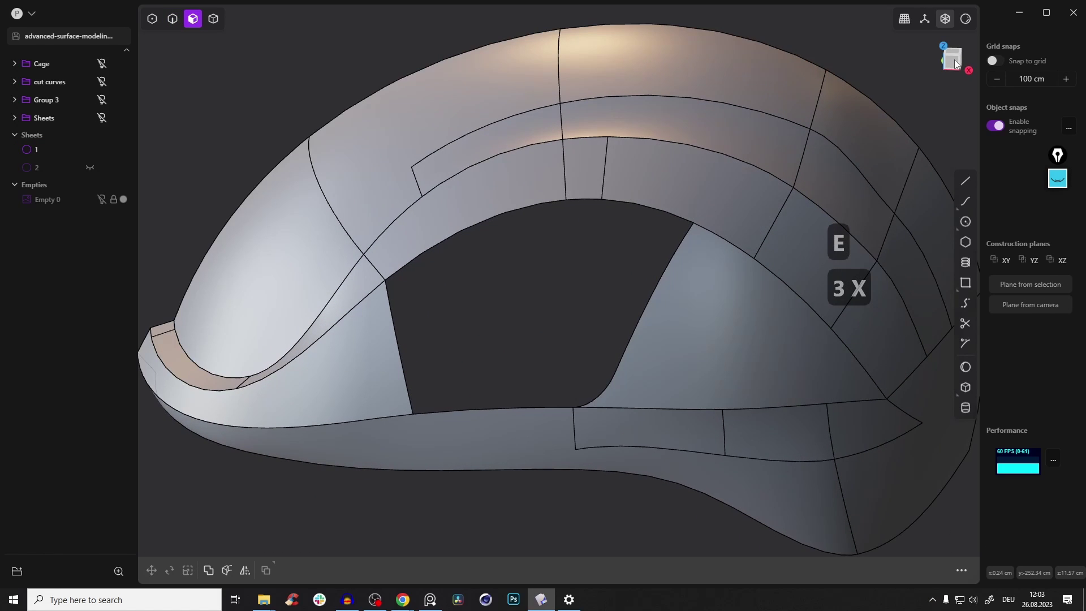
left_click(954, 60)
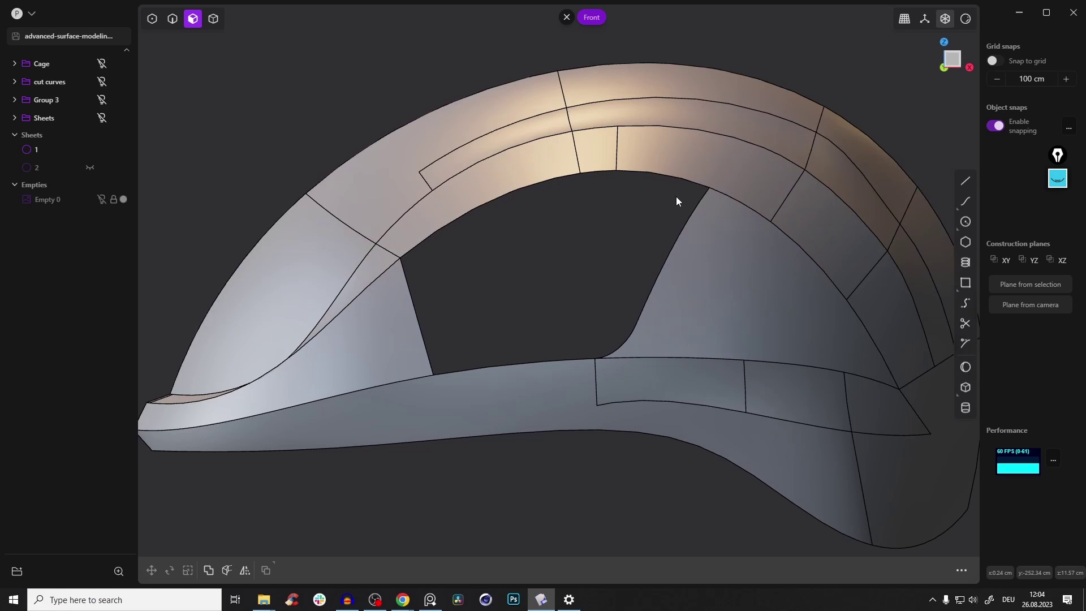
scroll(594, 198, "up", 4)
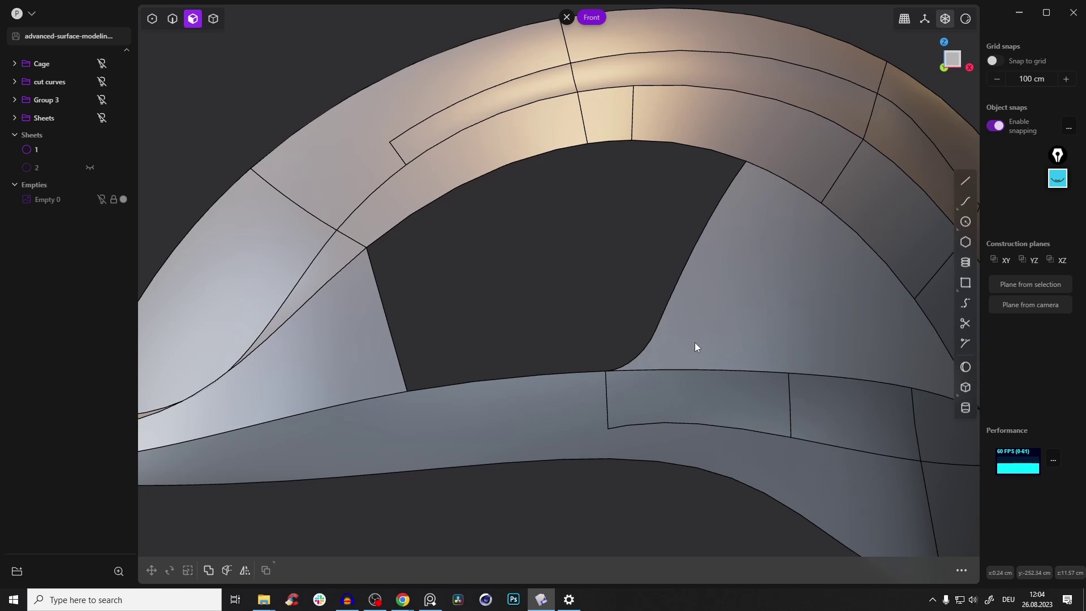
key("BackSpace")
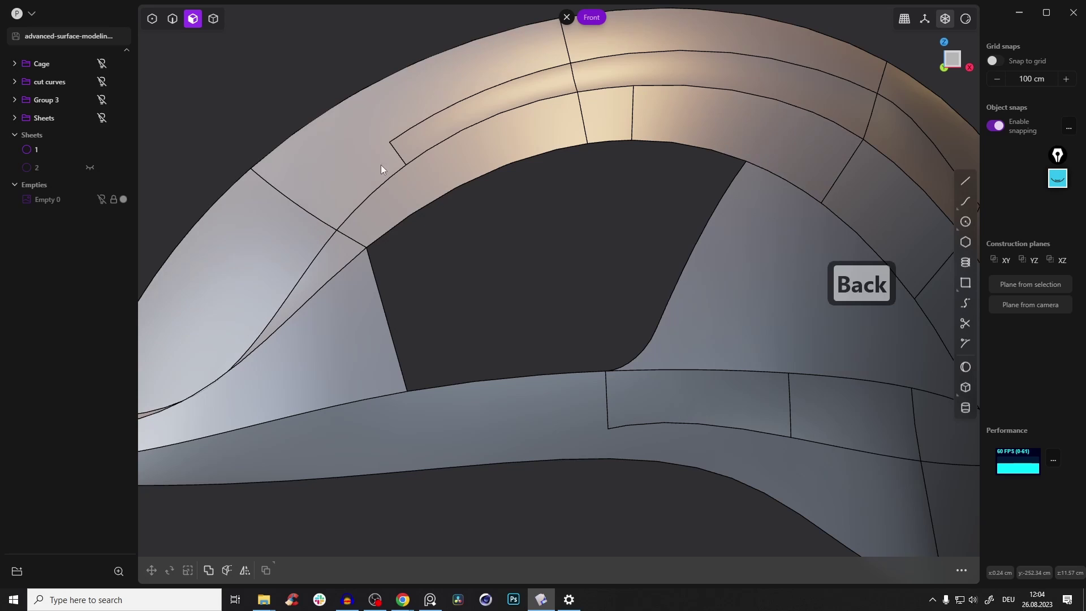
scroll(492, 183, "up", 1)
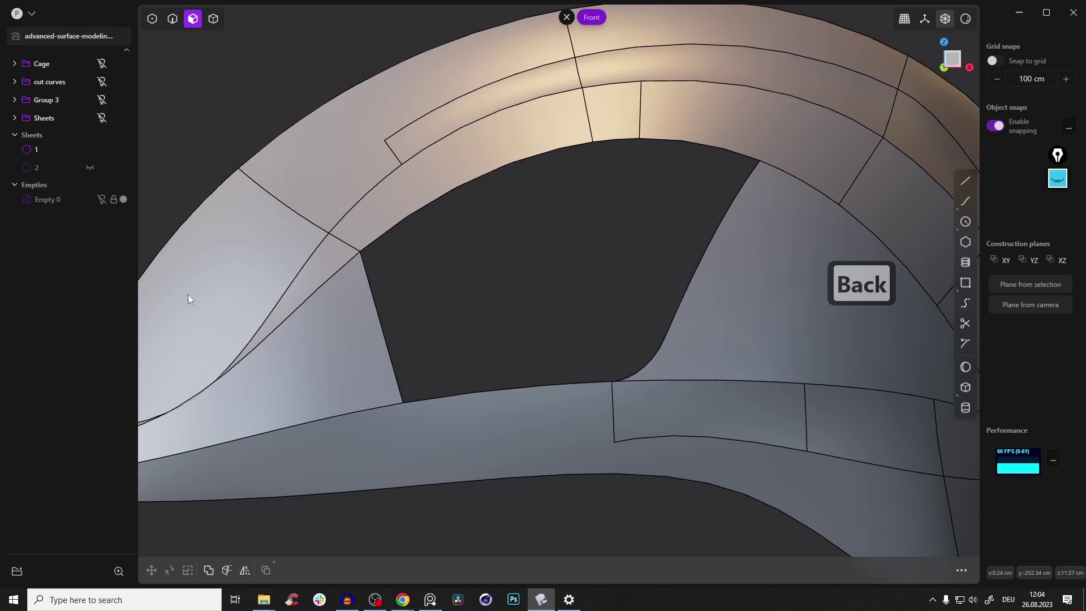
middle_click_drag(524, 286, 587, 247, "shift")
scroll(587, 248, "down", 1)
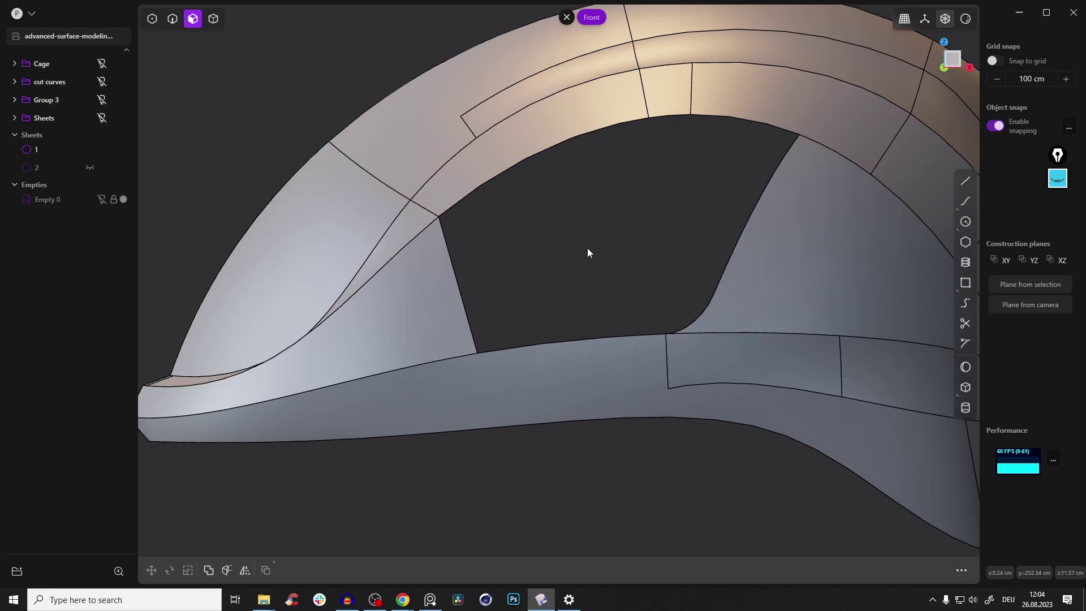
left_click(1057, 178)
left_click(1058, 229)
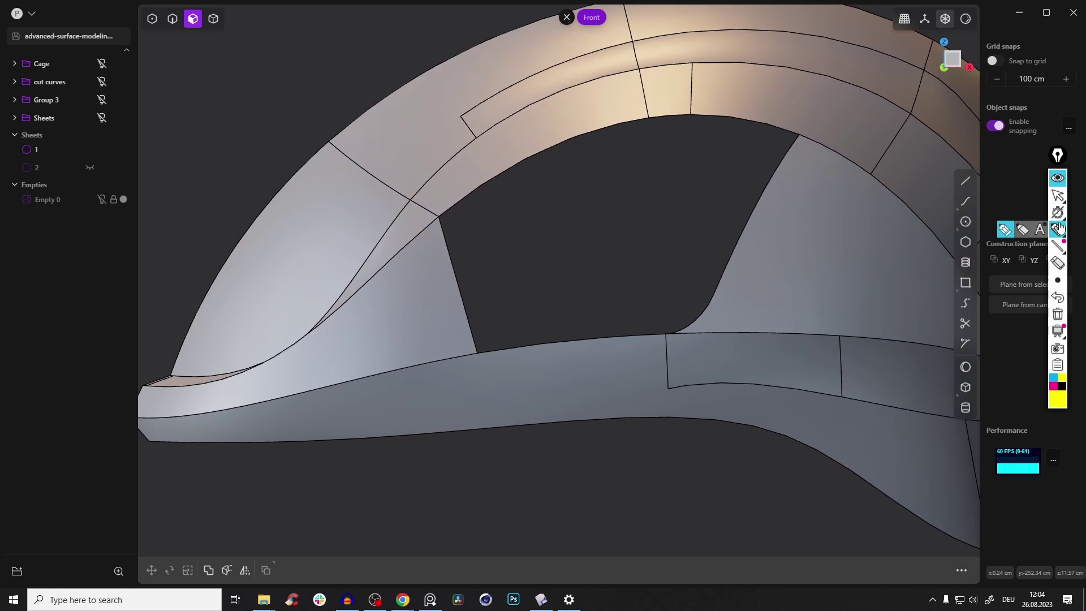
left_click_drag(406, 287, 529, 238)
left_click_drag(427, 319, 505, 285)
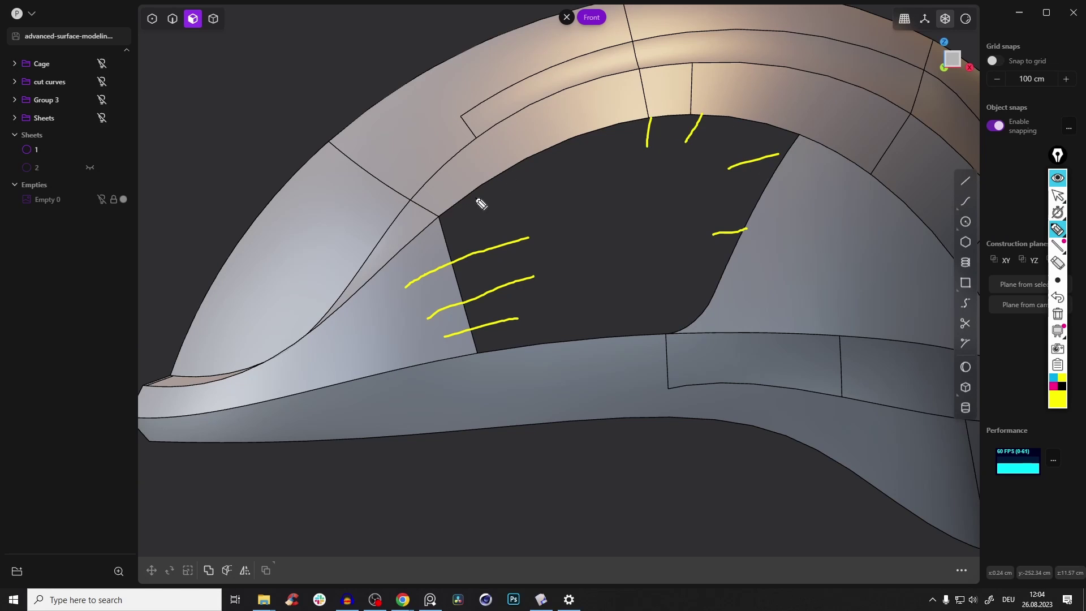
left_click_drag(414, 301, 505, 265)
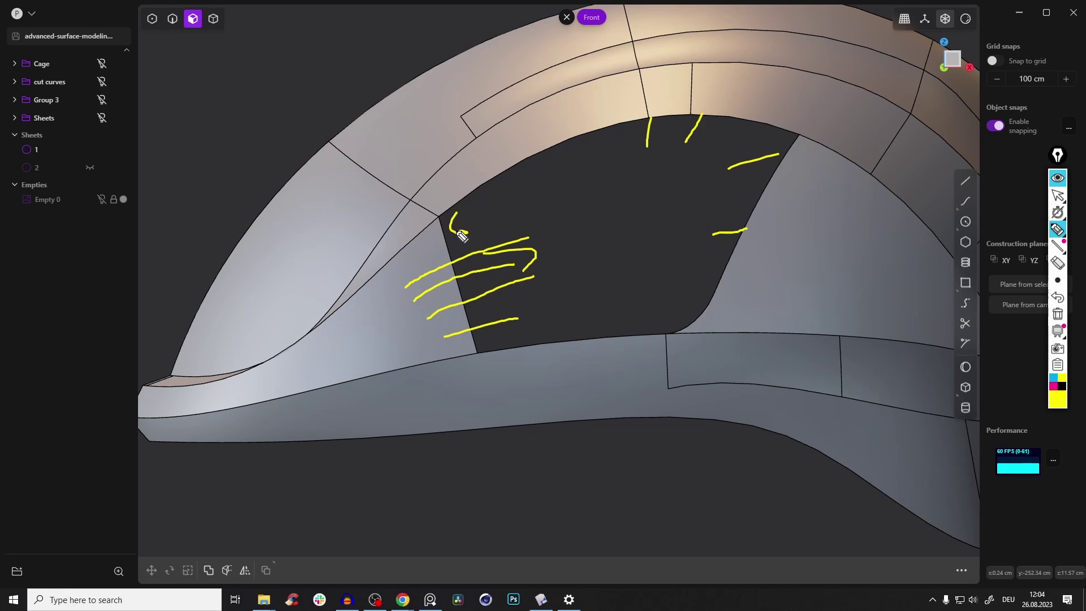
left_click(1057, 315)
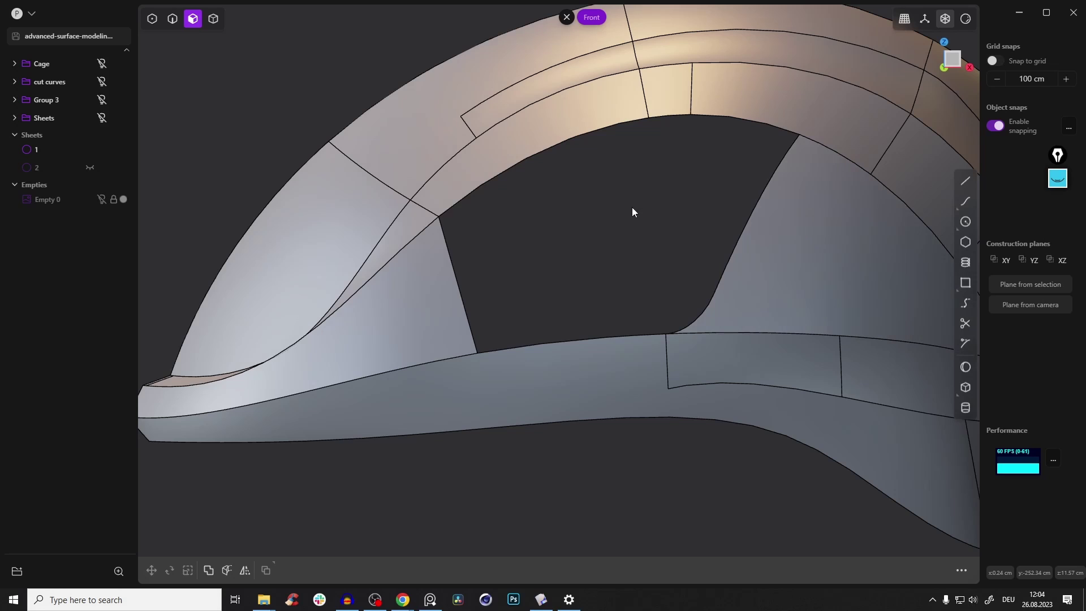
Examine the side opening's lower front corner and its adjoining edges from several angles with the Curve tool ready.
middle_click_drag(676, 184, 626, 213, "shift")
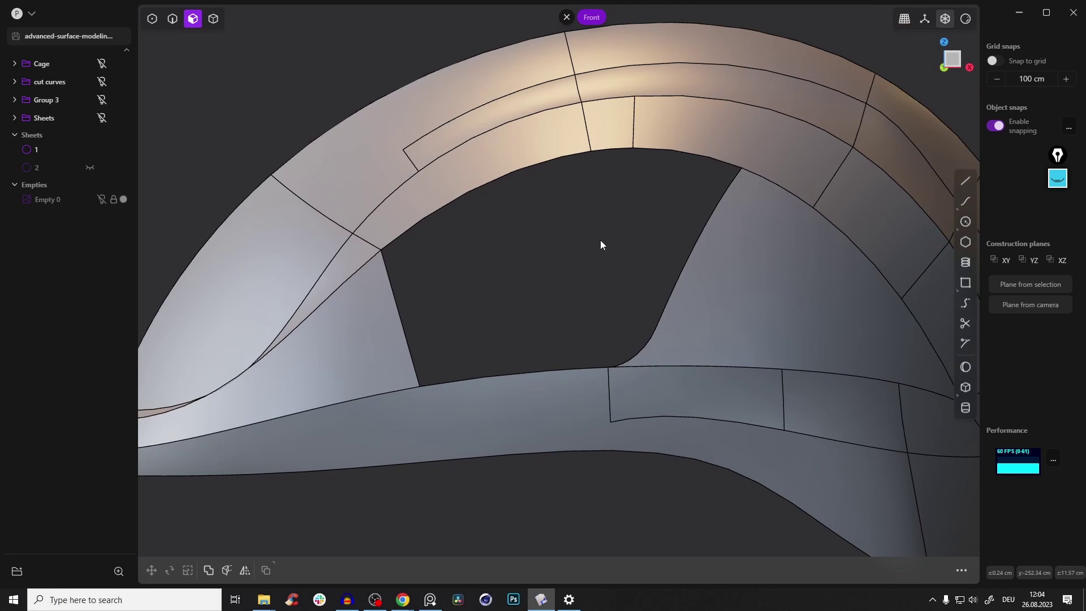
key("f")
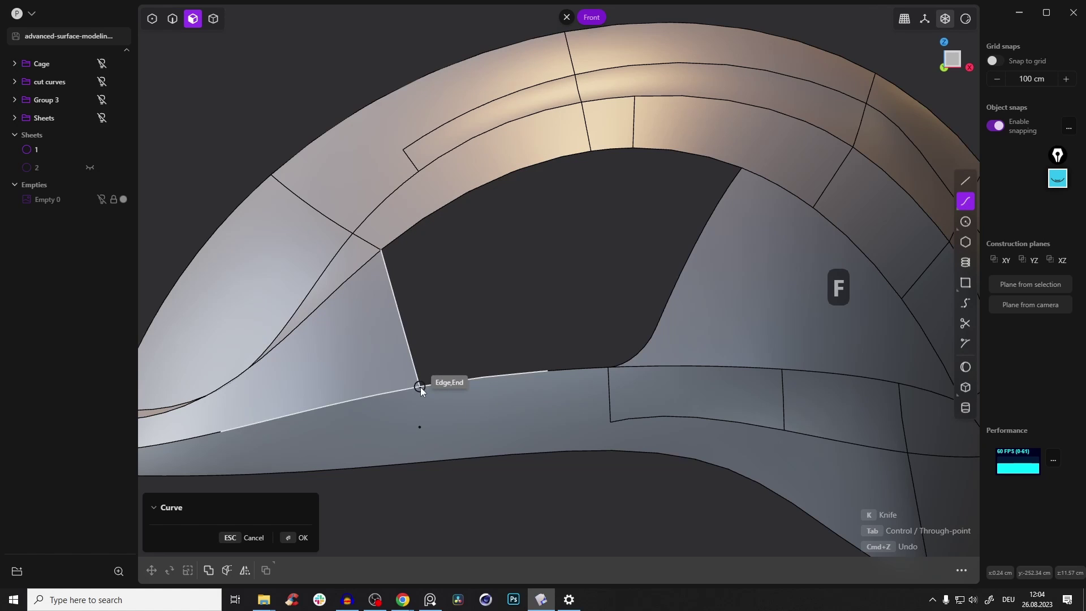
scroll(381, 249, "up", 3)
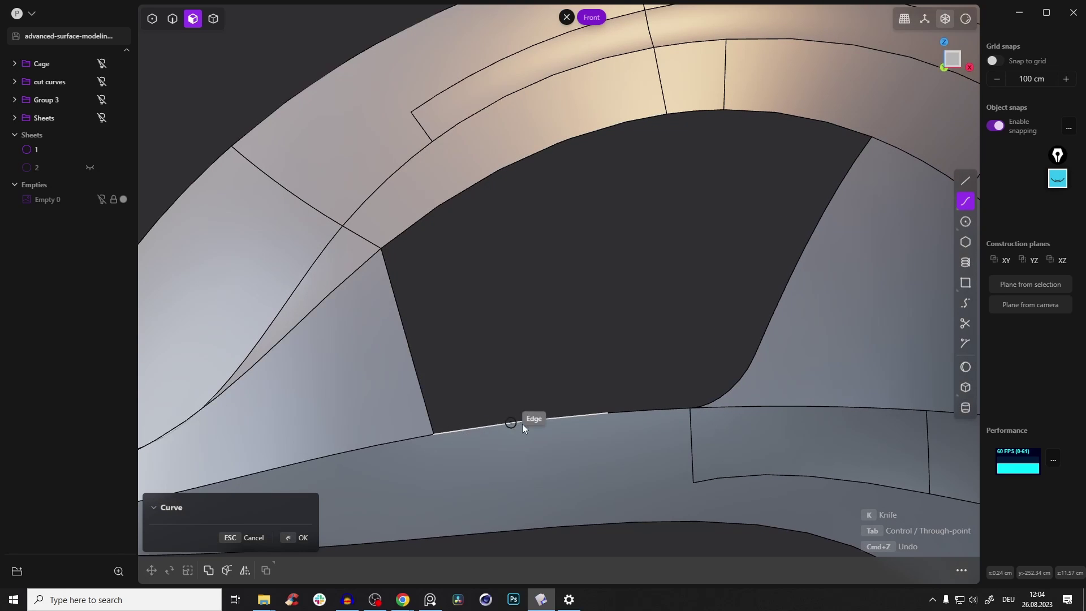
middle_click_drag(466, 429, 655, 247)
middle_click_drag(713, 409, 515, 432)
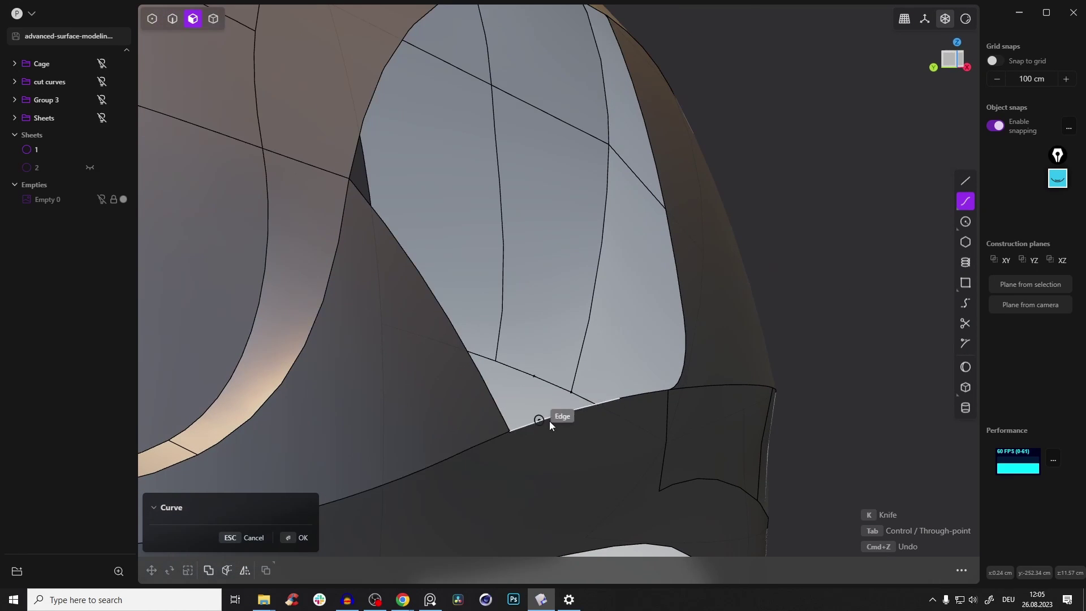
middle_click_drag(591, 405, 562, 399)
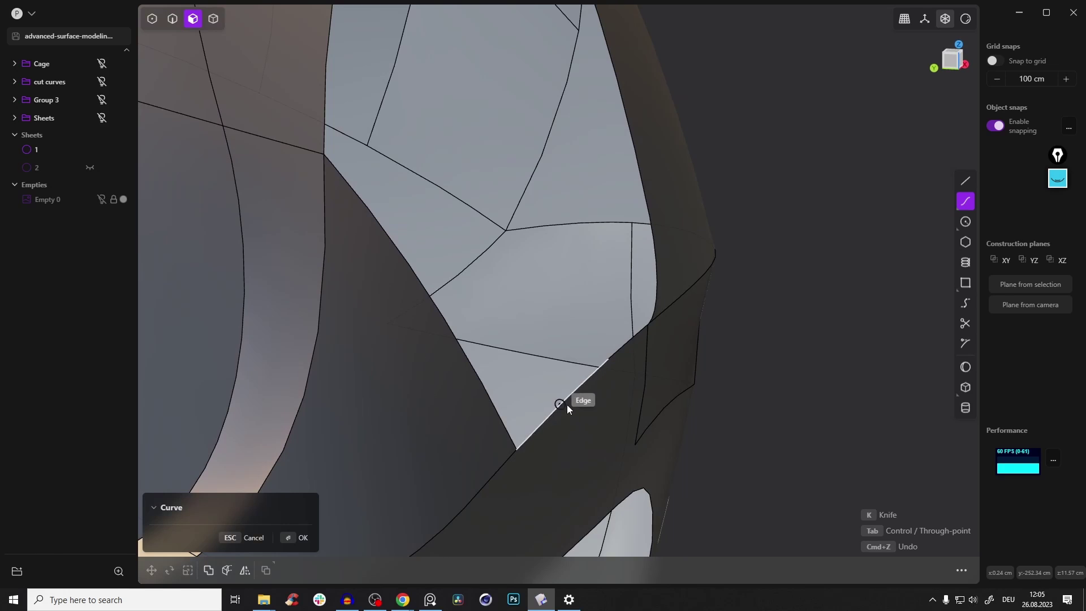
left_click(518, 454)
middle_click_drag(420, 296, 249, 212)
middle_click_drag(248, 212, 869, 331, "shift")
scroll(650, 262, "down", 7)
middle_click_drag(390, 139, 602, 184, "shift")
scroll(602, 185, "up", 6)
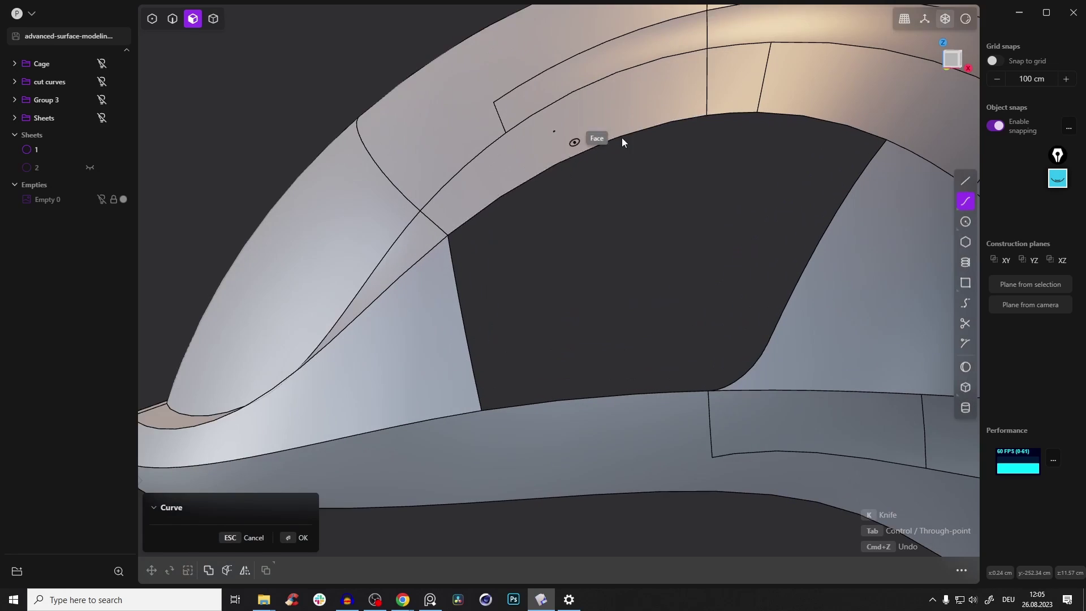
Try a three-point curve in the front view from the opening's upper front corner across to near its rear edge.
left_click(951, 59)
middle_click_drag(503, 131, 422, 117, "shift")
left_click(319, 230)
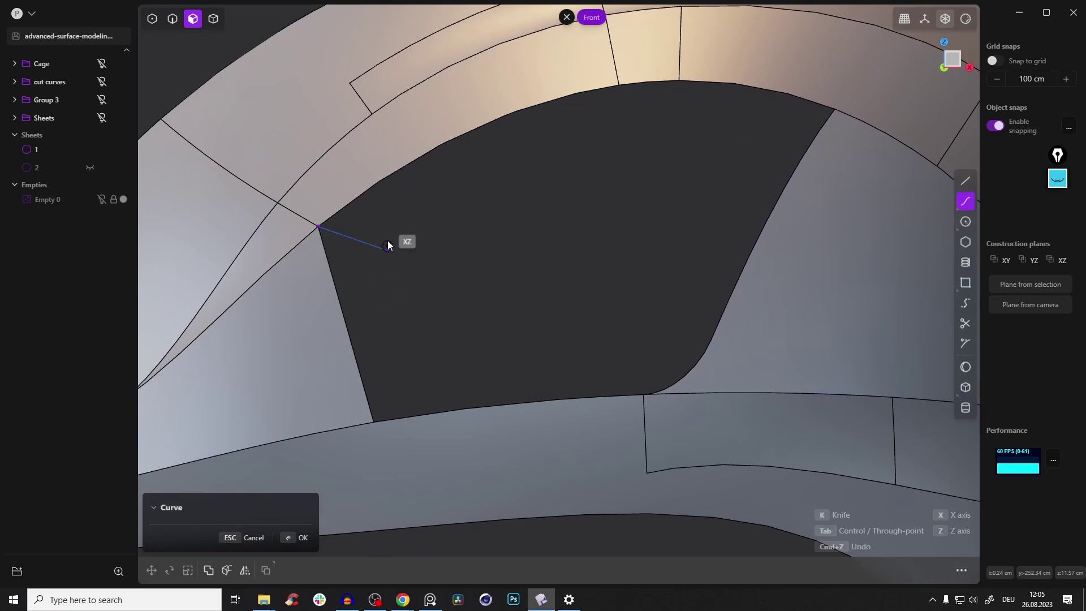
left_click(525, 127)
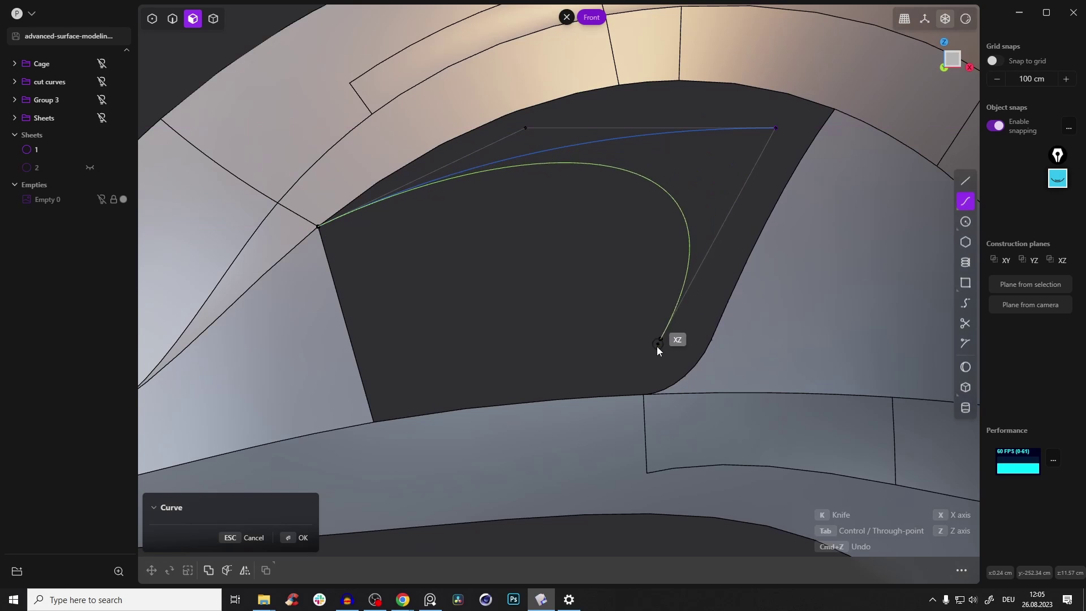
left_click(774, 129)
key("Return")
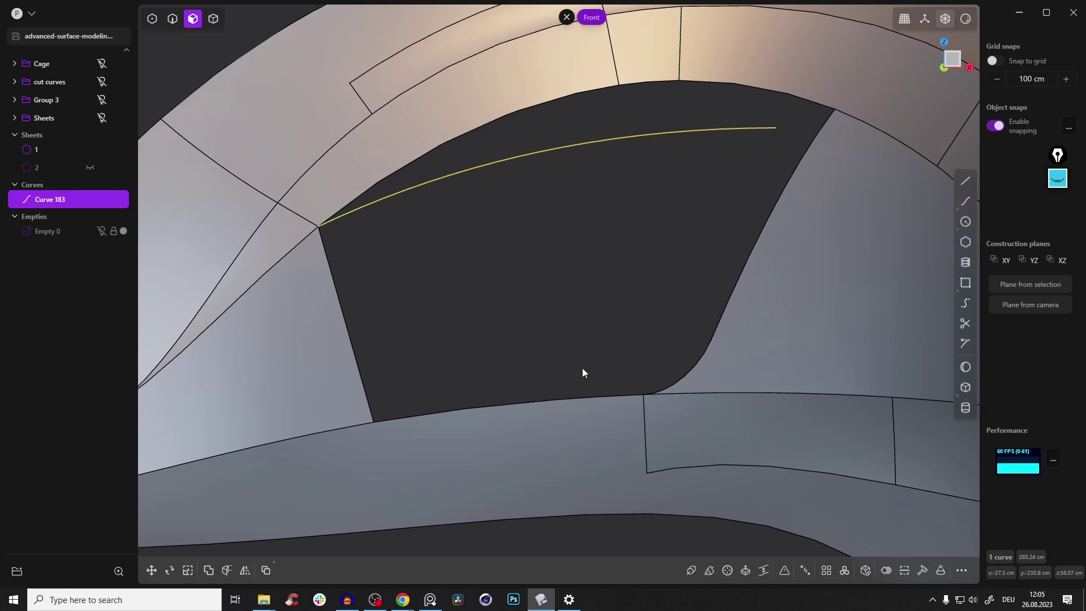
Check how the new curve leaves the opening's upper edge, and delete the curve.
mouse_move(327, 230)
middle_mouse_down()
mouse_move(312, 226)
mouse_move(336, 222)
mouse_move(296, 214)
mouse_move(241, 236)
mouse_move(227, 216)
mouse_move(316, 236)
middle_mouse_up()
scroll(338, 229, "down", 7)
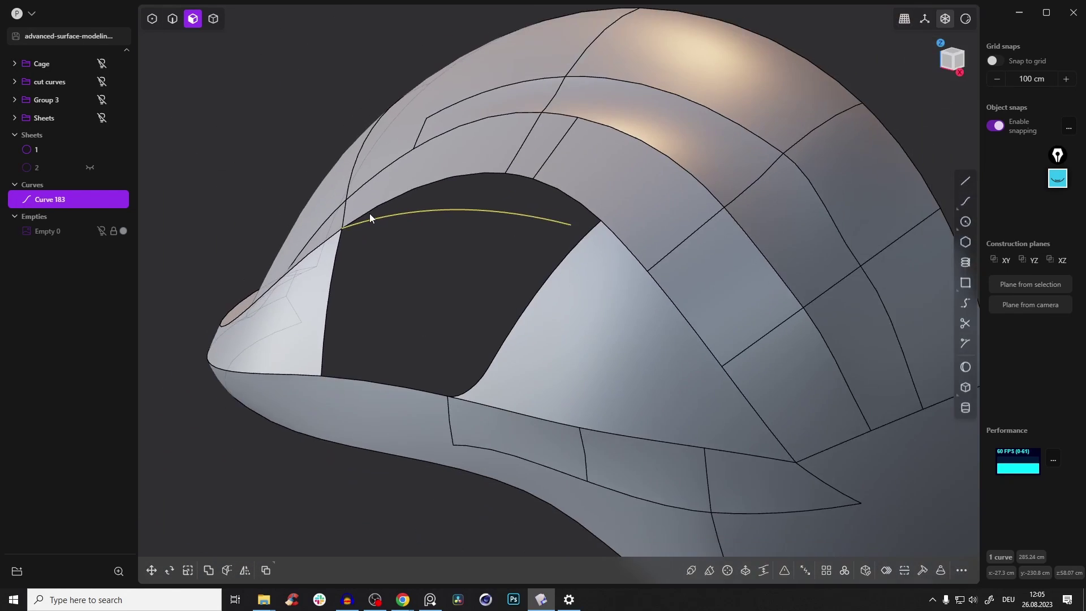
scroll(369, 213, "up", 1)
key("2")
left_click(363, 213)
middle_click_drag(364, 214, 400, 223)
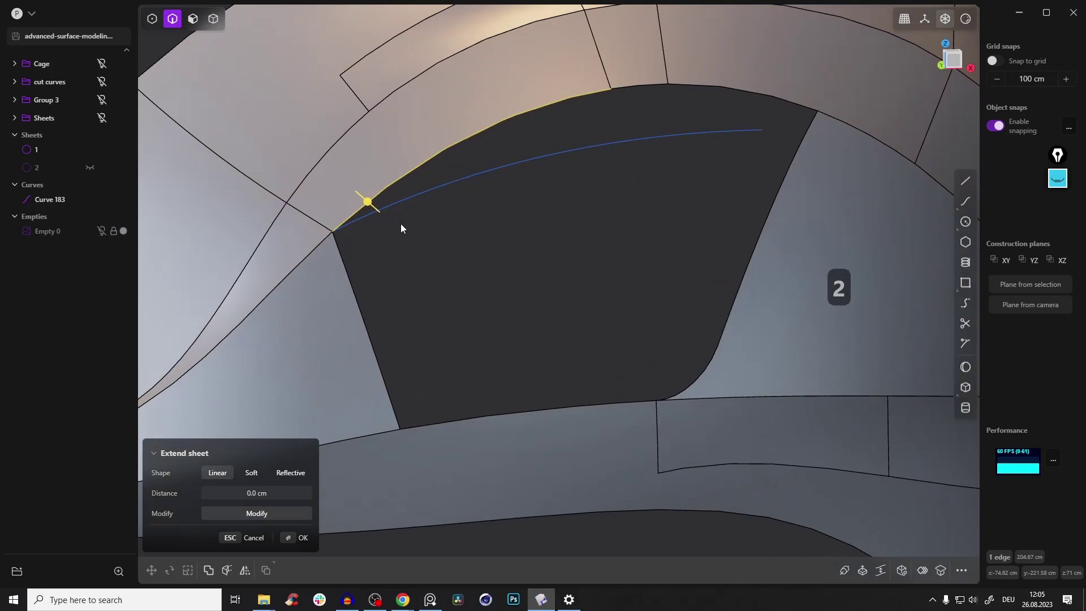
left_click(461, 171)
key("x")
middle_click_drag(456, 181, 436, 181)
key("x")
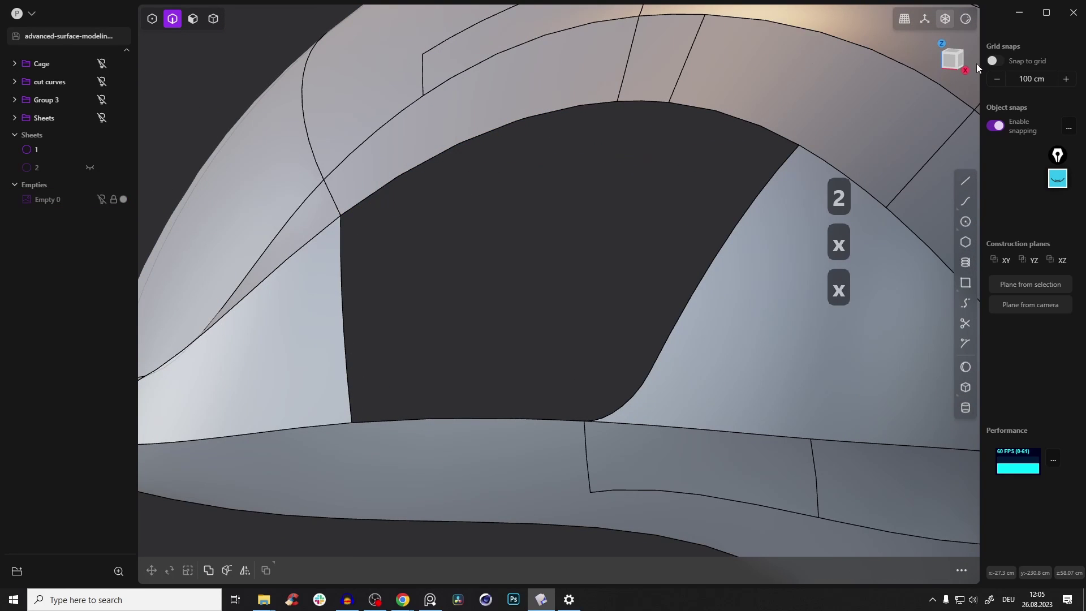
Draw a four-point curve in the front view from the upper front corner, snapping its second point to the upper edge and ending near the rear edge.
left_click(948, 61)
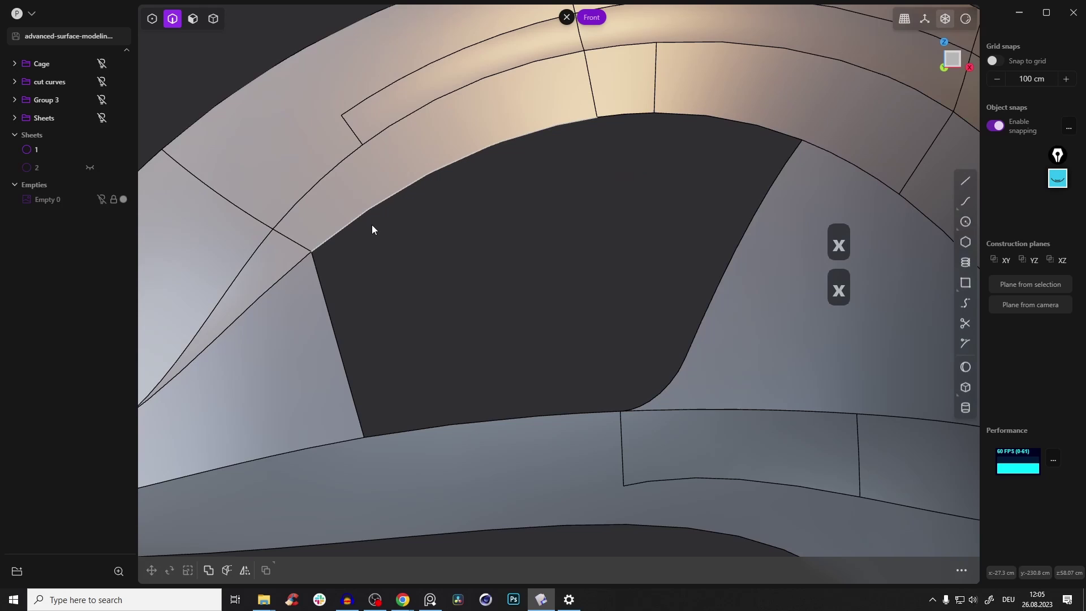
key("f")
scroll(334, 260, "up", 3)
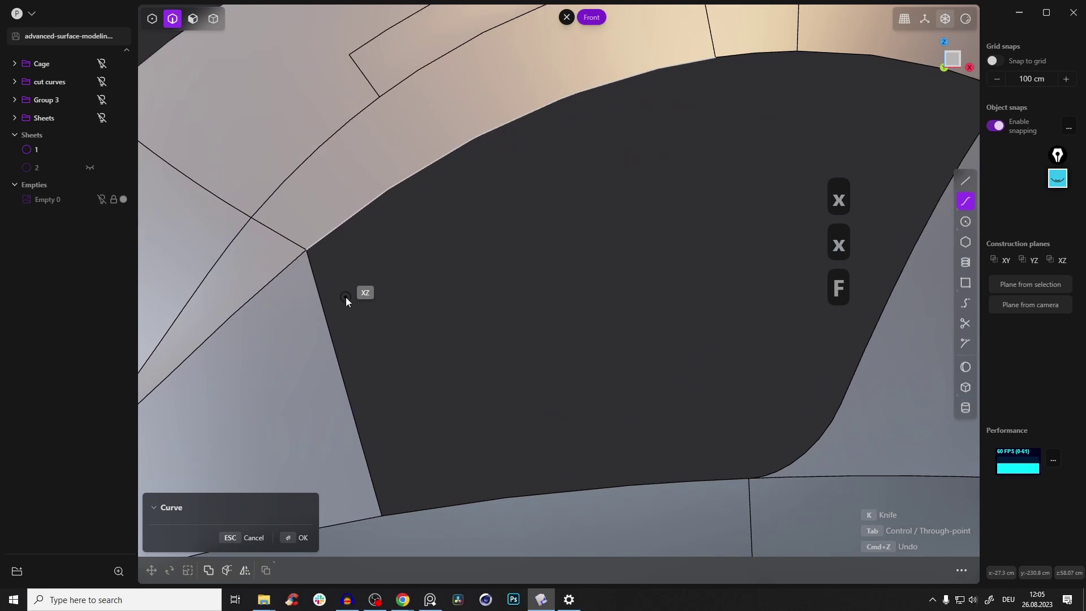
left_click(306, 249)
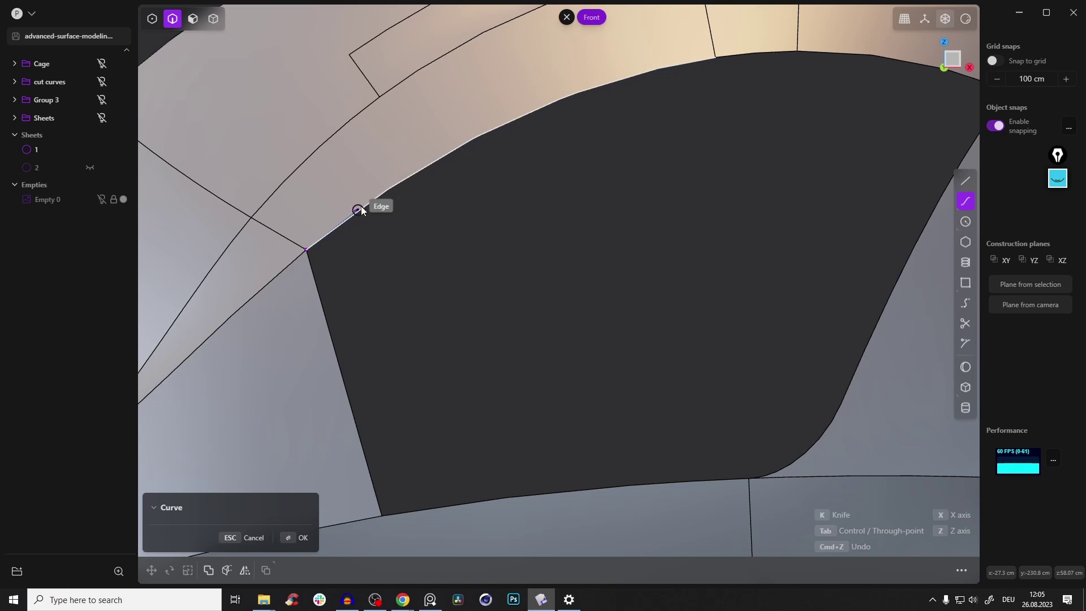
left_click(387, 190)
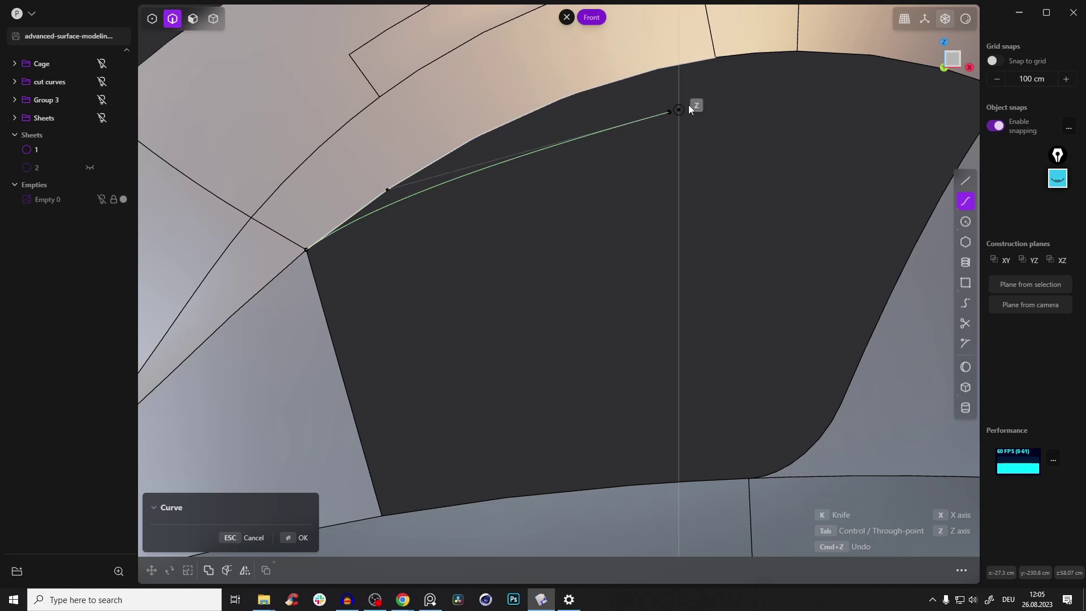
left_click(663, 90)
middle_click_drag(743, 107, 627, 140, "shift")
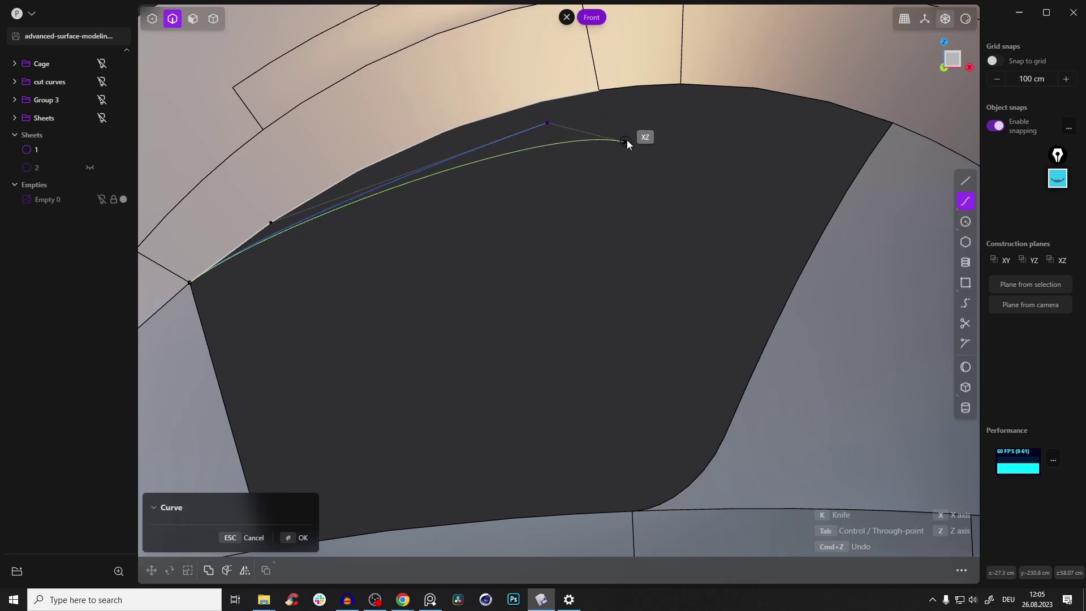
scroll(626, 140, "down", 3)
left_click(768, 155)
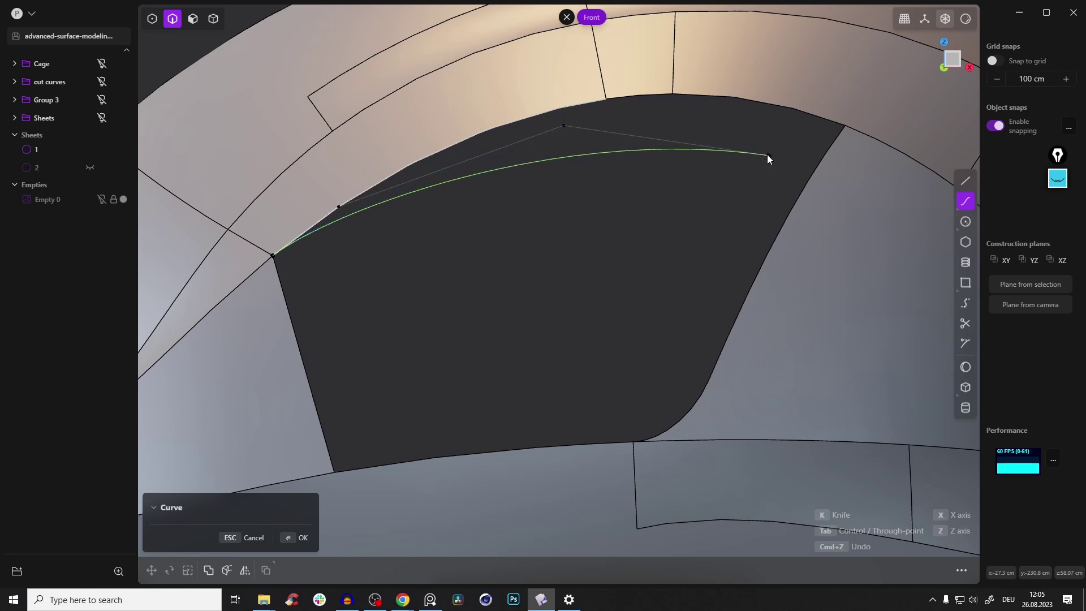
key("Return")
Raise the new curve's third control point to the opening's upper edge and fine-tune the position of its free end point.
key("1")
left_click(768, 155)
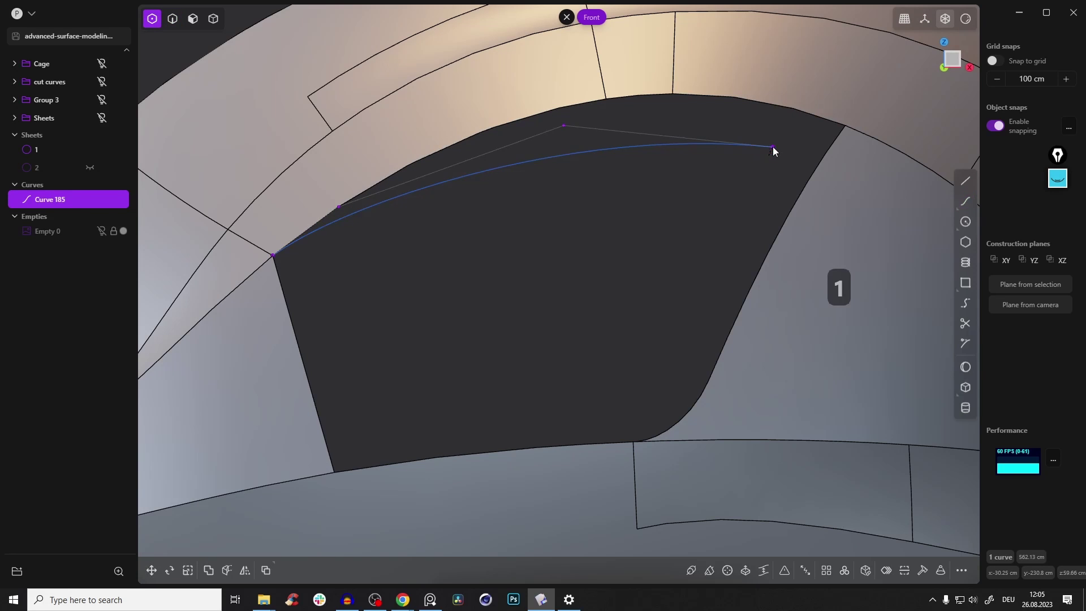
mouse_move(562, 112)
left_mouse_down()
mouse_move(583, 103)
mouse_move(572, 107)
left_mouse_up()
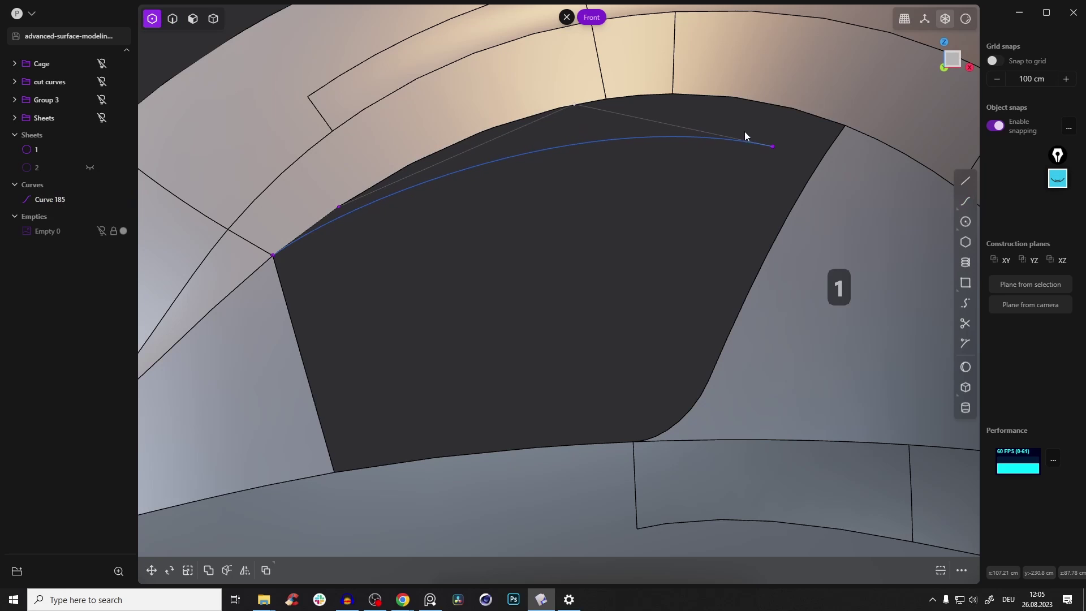
left_click_drag(774, 149, 775, 152)
Examine from several angles how the new curve meets the opening's upper front corner, and return to the front view.
middle_click_drag(390, 135, 289, 186)
middle_click_drag(275, 234, 433, 266, "shift")
scroll(338, 205, "up", 3)
scroll(338, 204, "up", 4)
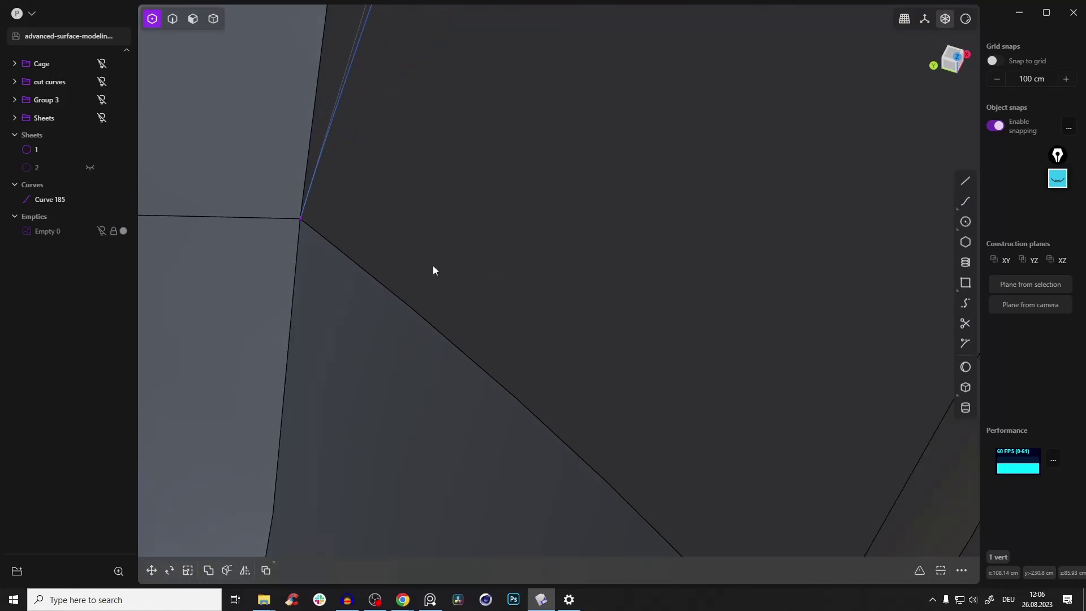
middle_click_drag(321, 200, 426, 130)
key("2")
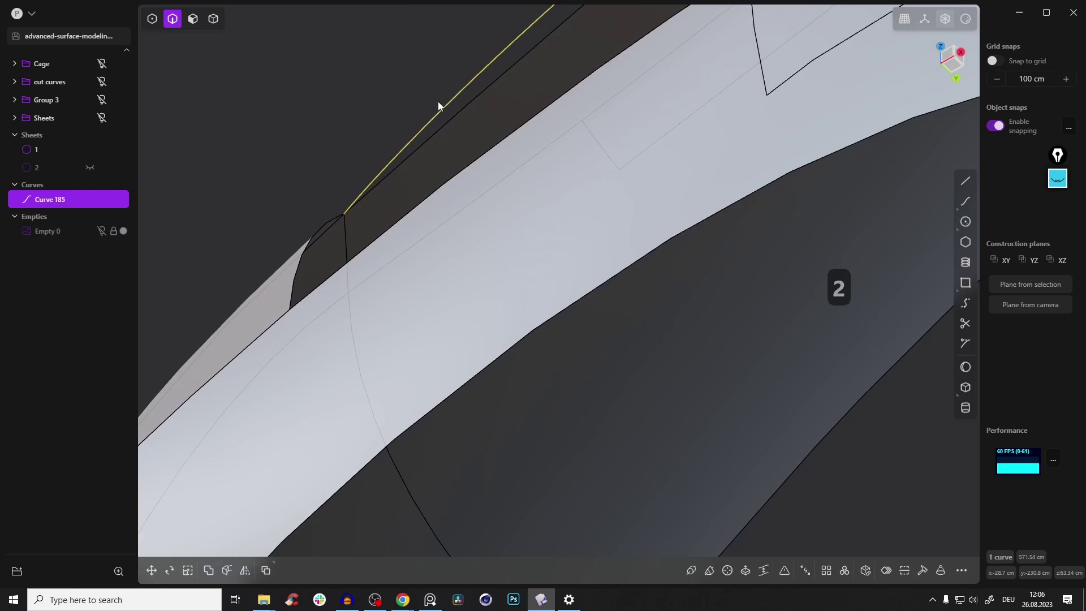
middle_click_drag(395, 182, 502, 181)
key("Tab")
double_click(360, 112)
key("Escape")
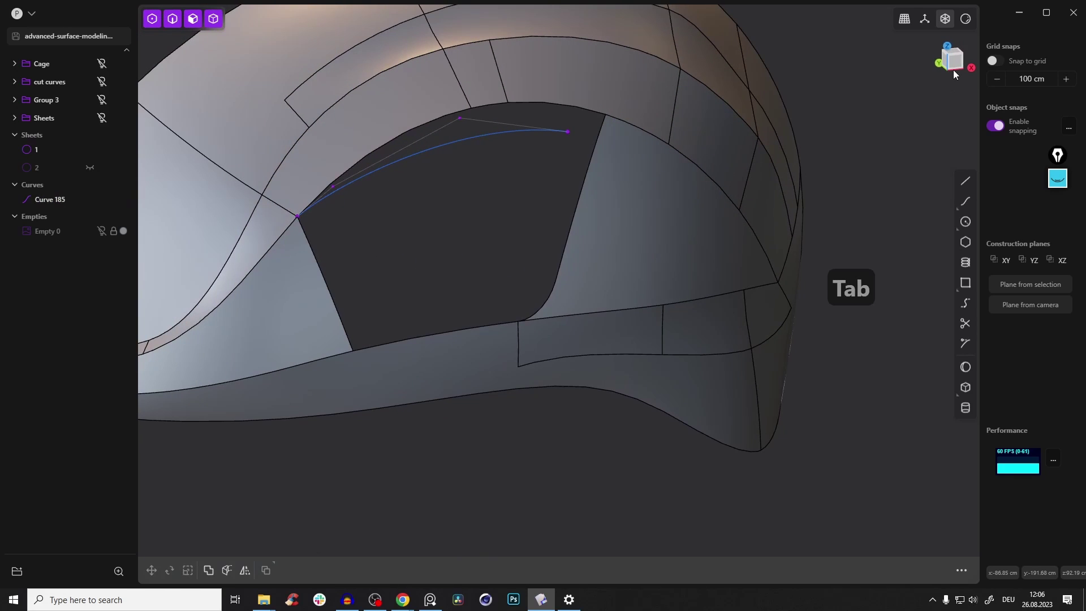
left_click(952, 71)
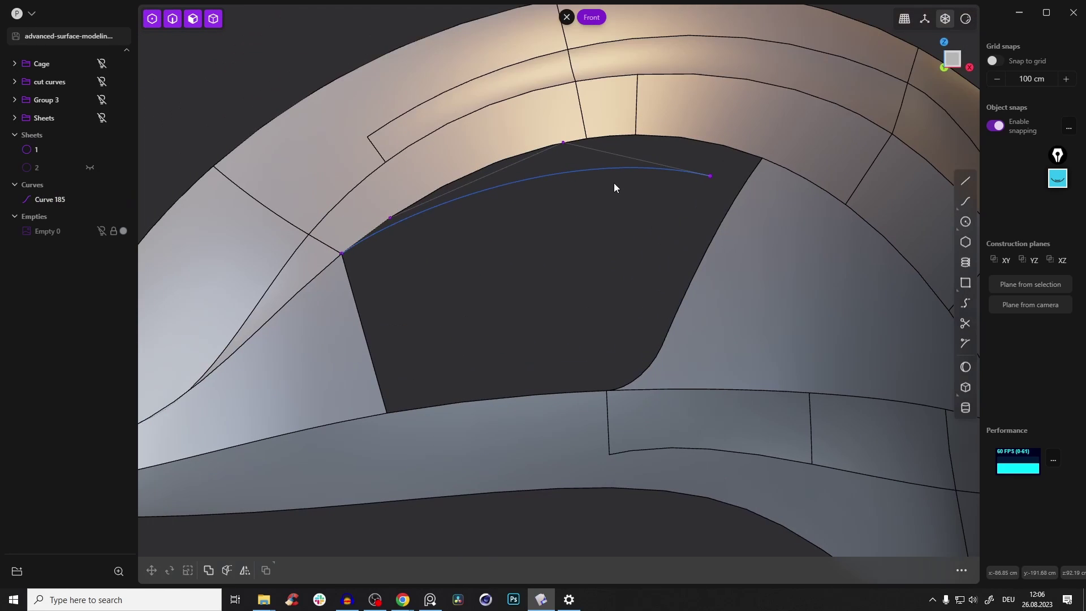
scroll(428, 359, "up", 3)
middle_click_drag(420, 405, 438, 330, "shift")
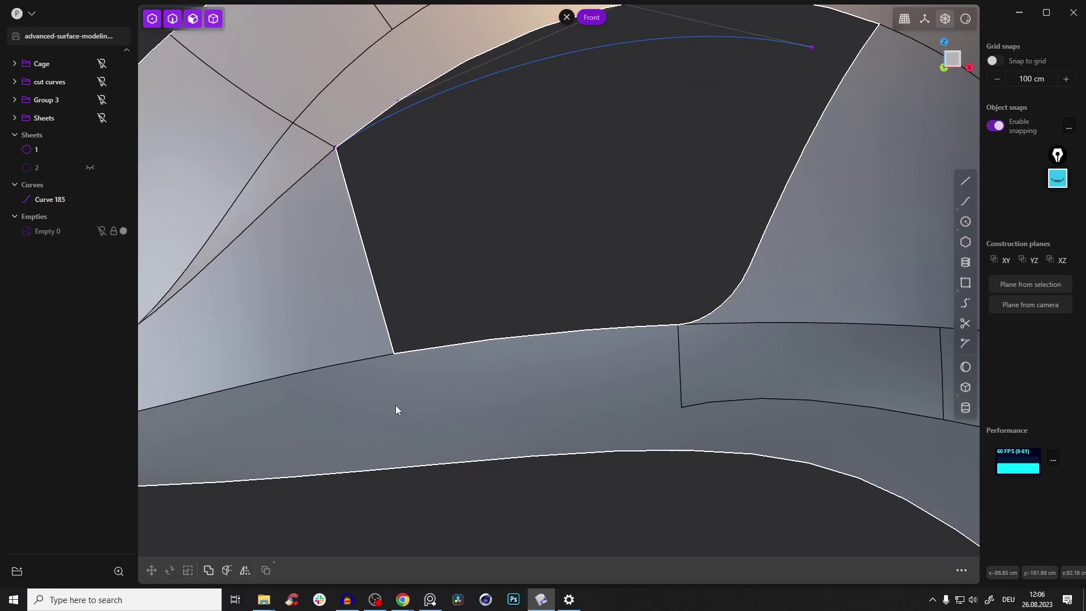
key("f")
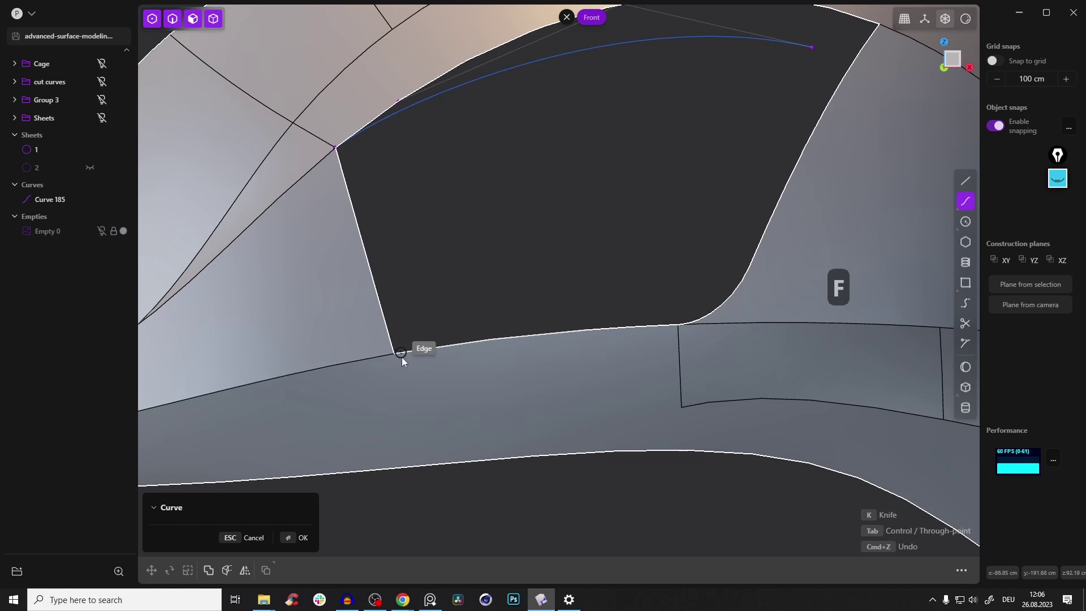
left_click(396, 356)
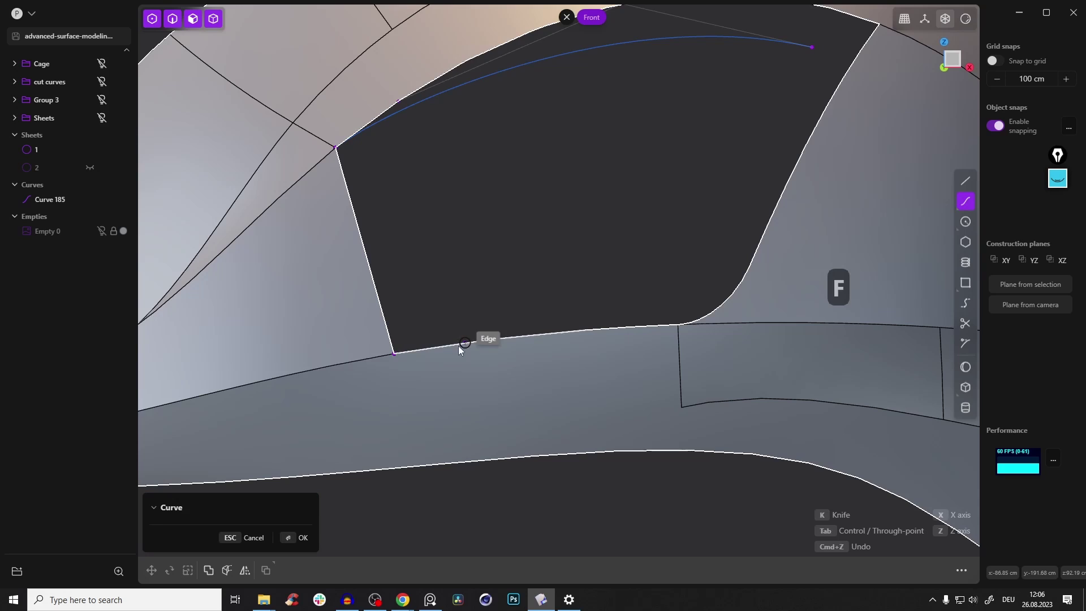
scroll(424, 348, "up", 3)
key("Escape")
middle_click_drag(642, 355, 564, 362, "shift")
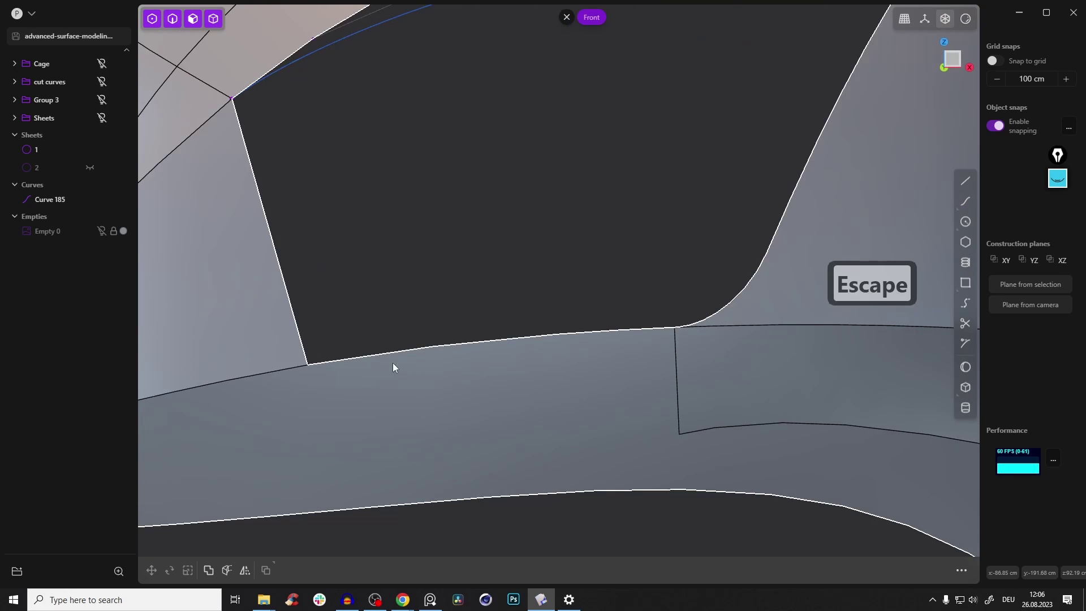
key("f")
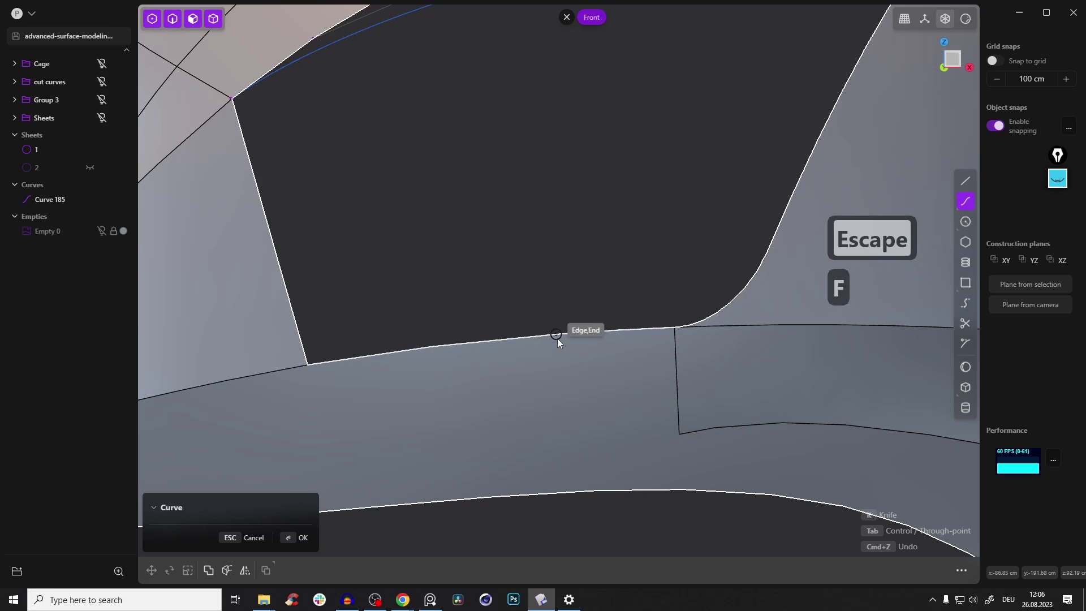
key("Escape")
Try to merge the opening's lower boundary edges into one continuous edge, and undo the merge.
key("1")
key("2")
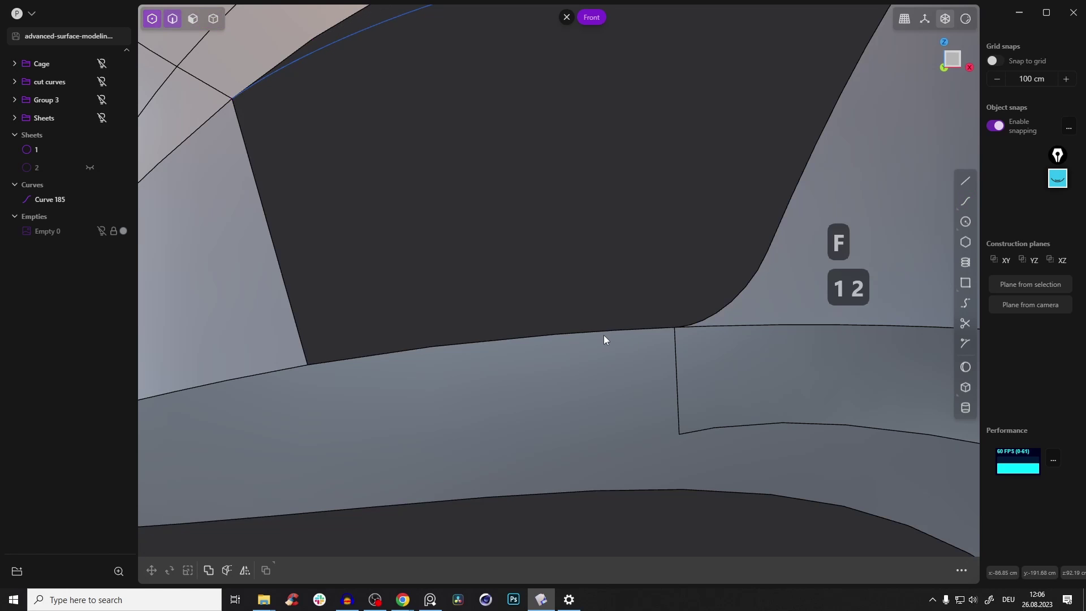
left_click(479, 341)
left_click(606, 331)
left_click(575, 334)
left_click(524, 343)
key("x")
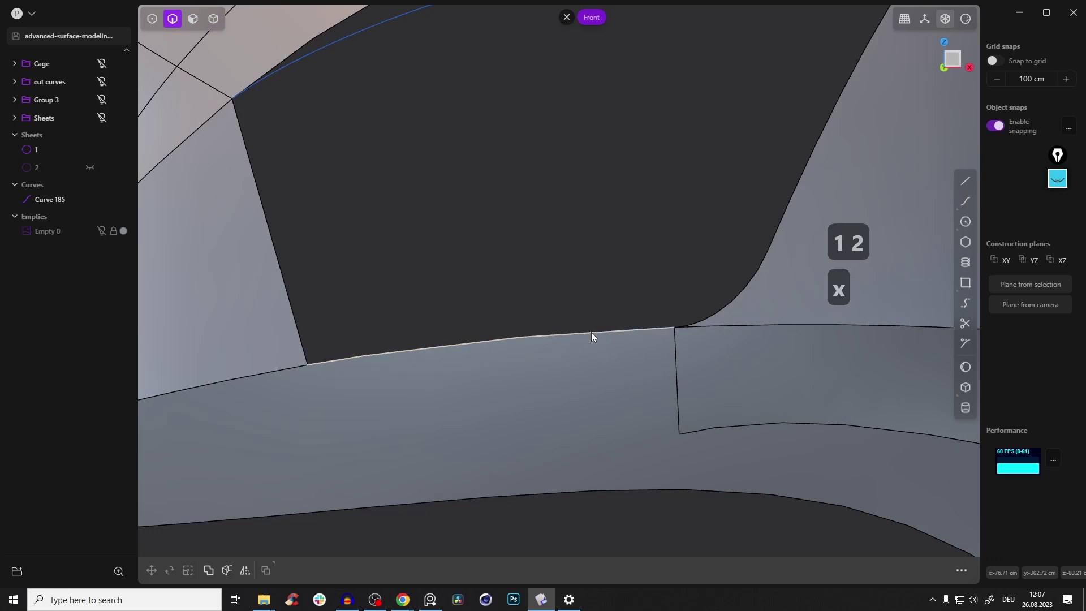
key("ctrl+z")
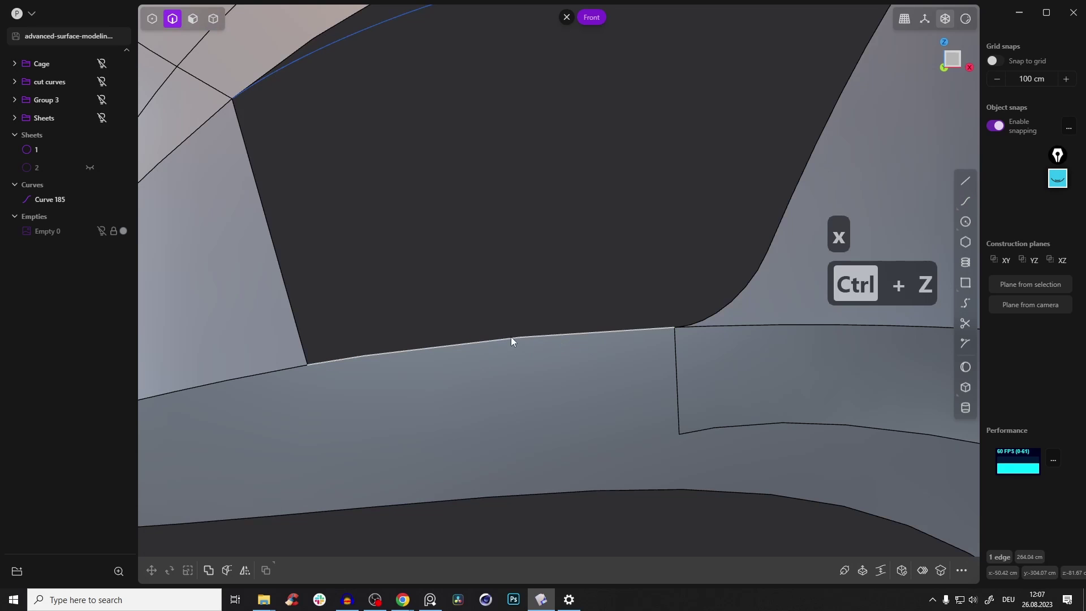
key("ctrl+z")
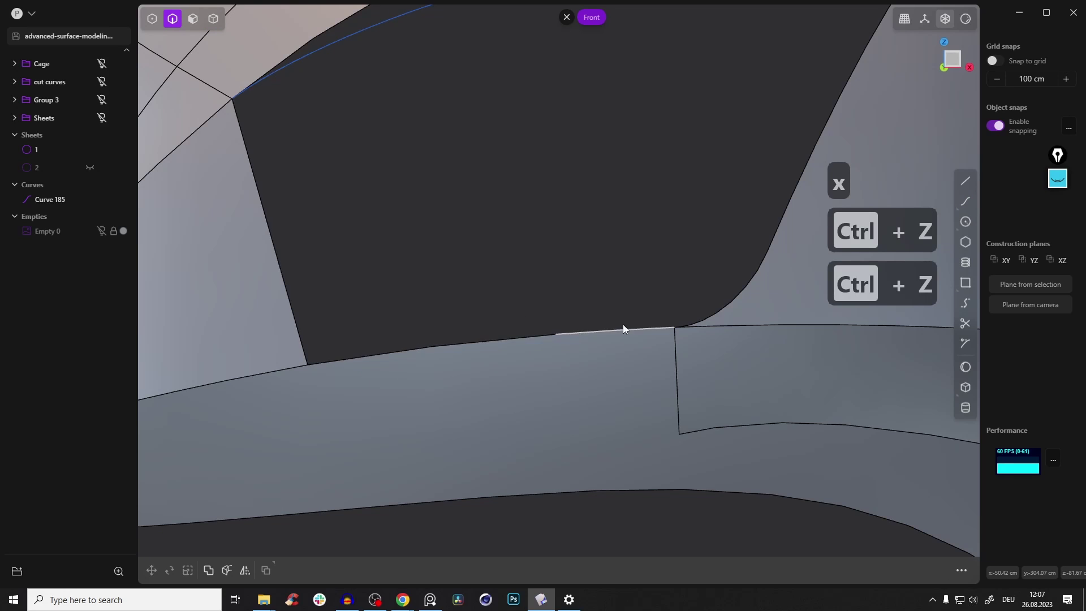
Mark the planned rear curve from the lower edge to the upper curve's free end with the screen pen, and clear the marks.
scroll(601, 332, "up", 1)
middle_click_drag(602, 331, 528, 362)
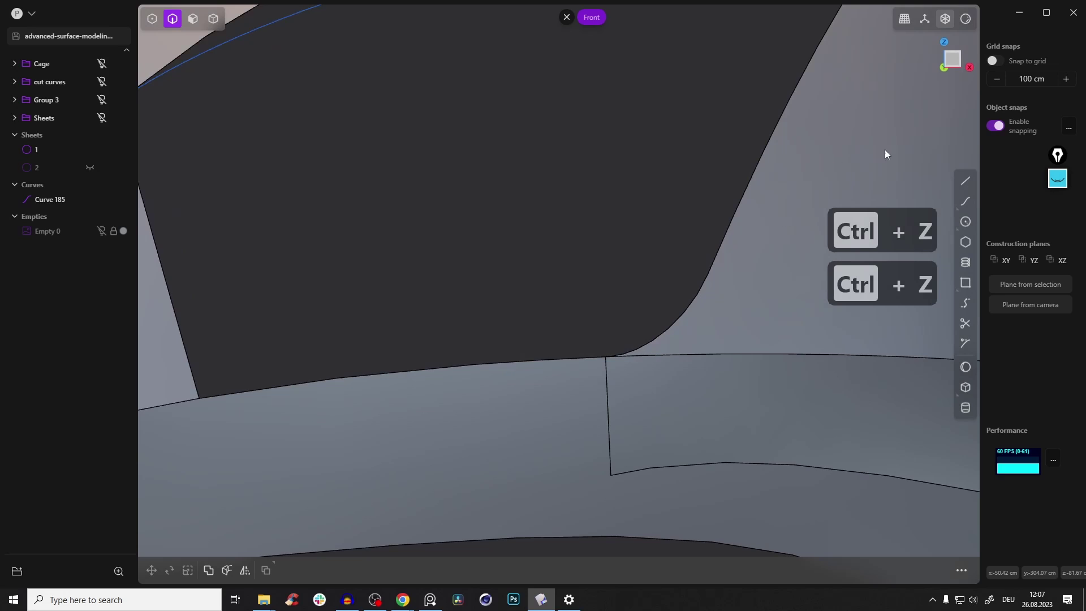
scroll(785, 134, "down", 4)
middle_click_drag(785, 134, 725, 222)
left_click(1057, 178)
left_click(1057, 229)
left_click_drag(522, 377, 533, 376)
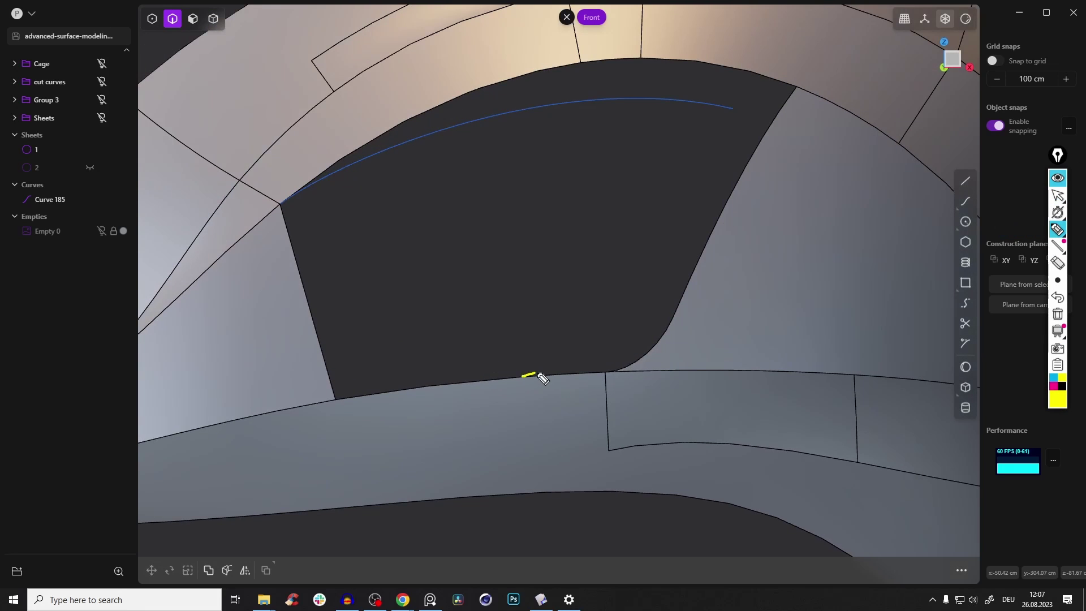
left_click_drag(626, 312, 725, 116)
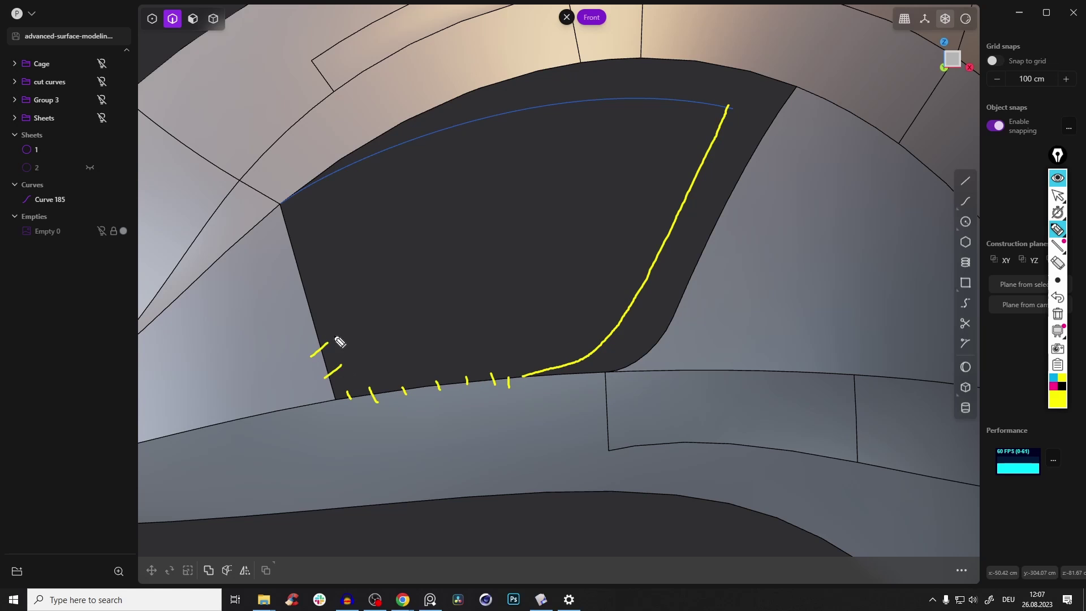
left_click(1056, 315)
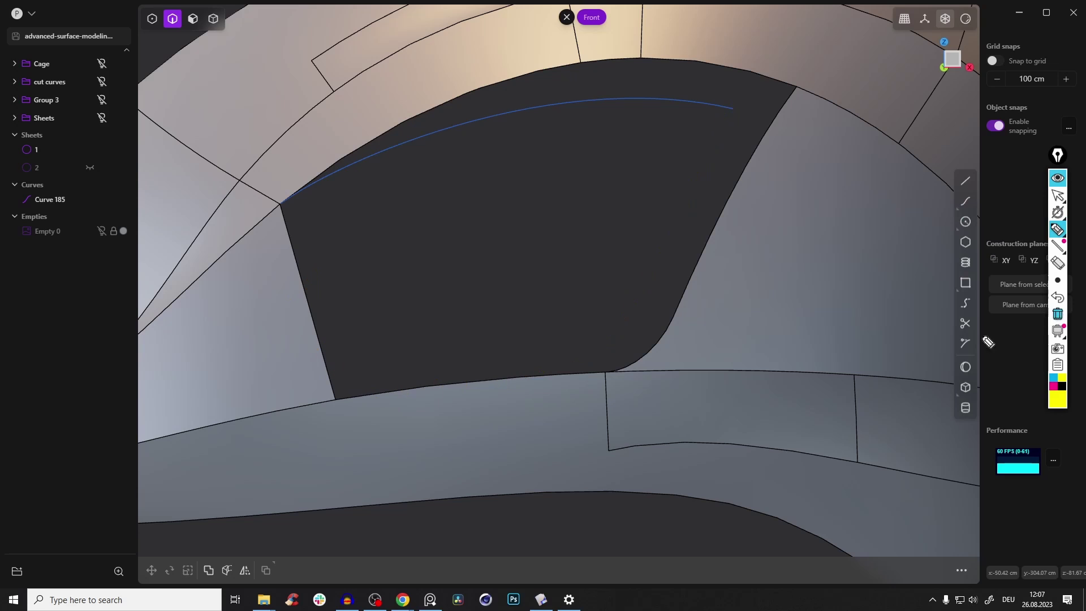
left_click(1057, 177)
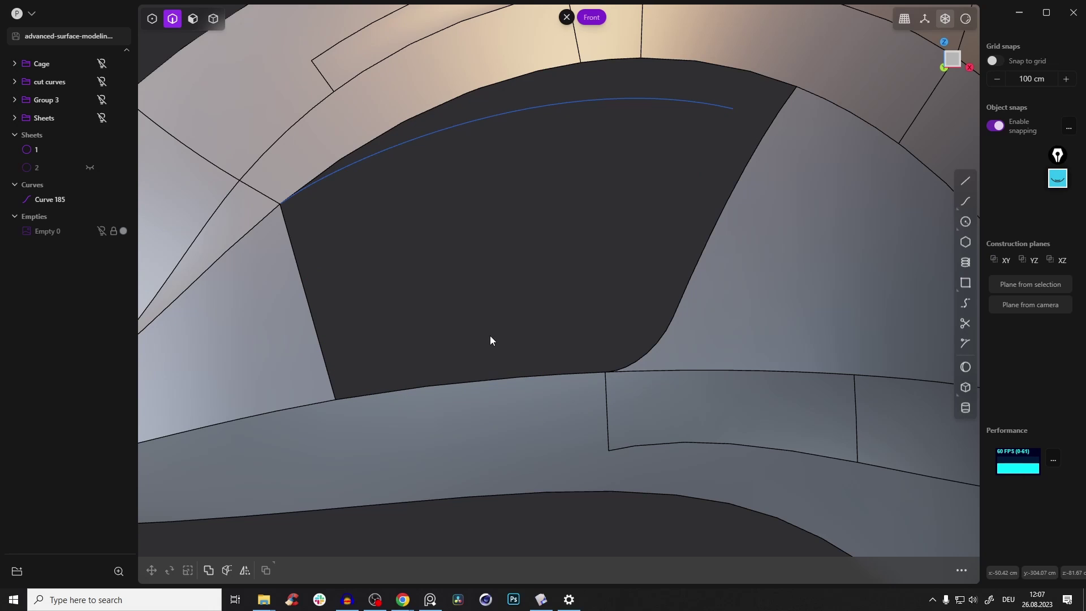
Draw a control-point curve from the opening's lower edge, with its second point on that edge, up to the upper curve's free end.
key("f")
key("f")
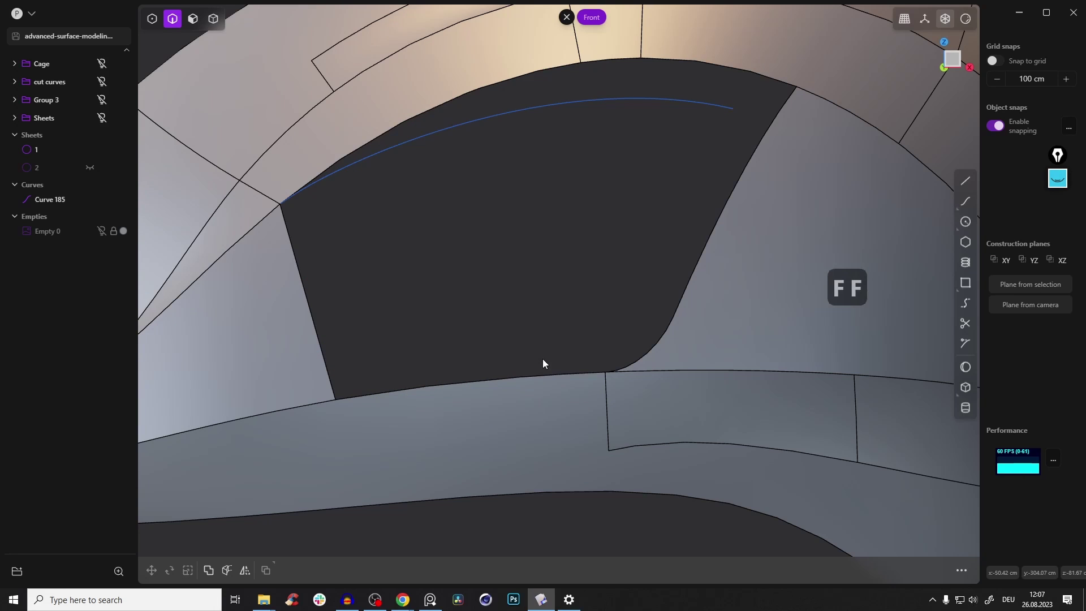
key("f")
left_click(518, 378)
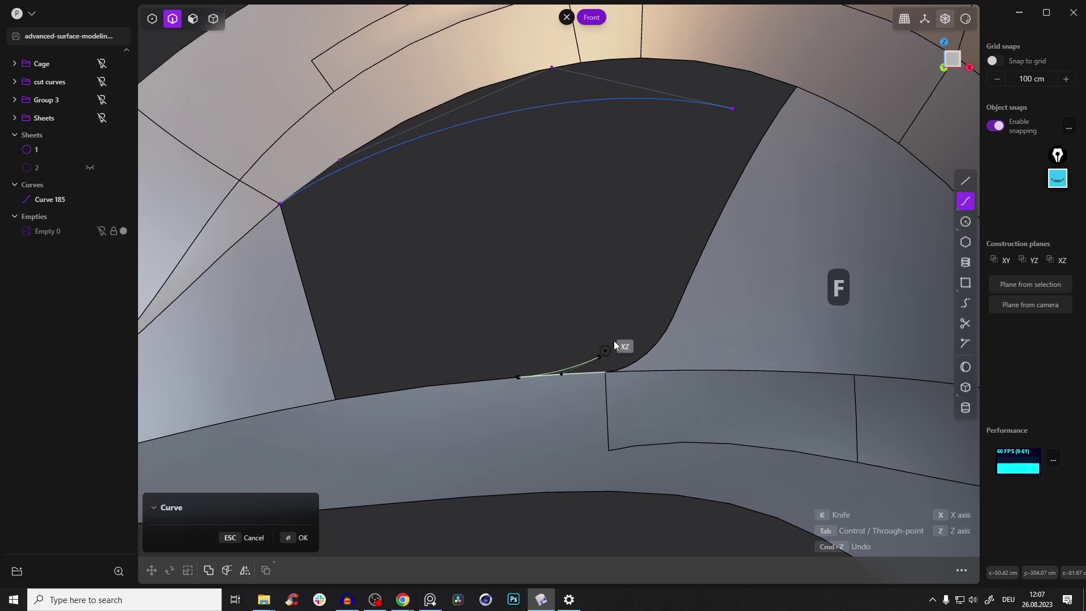
left_click(627, 335)
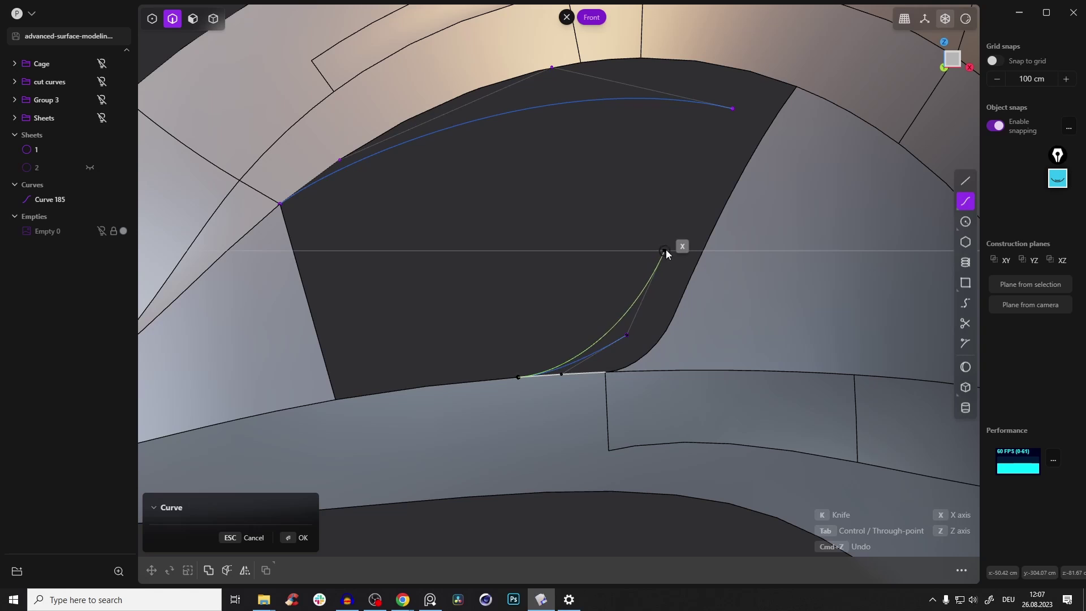
left_click(668, 221)
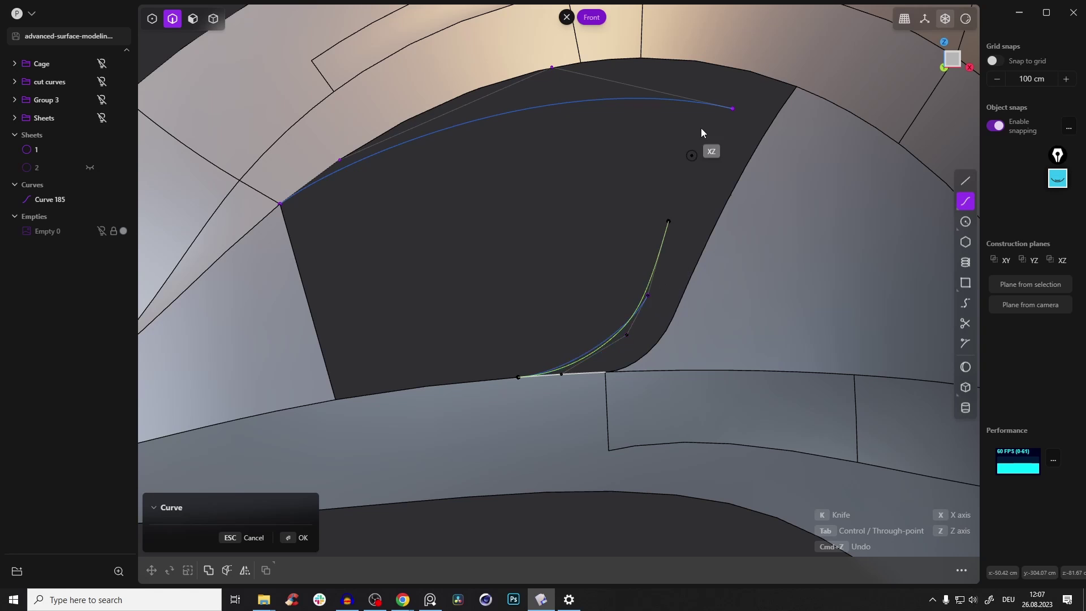
left_click(733, 113)
Undo the last changes to the rear curve's control points in the front view.
key("1")
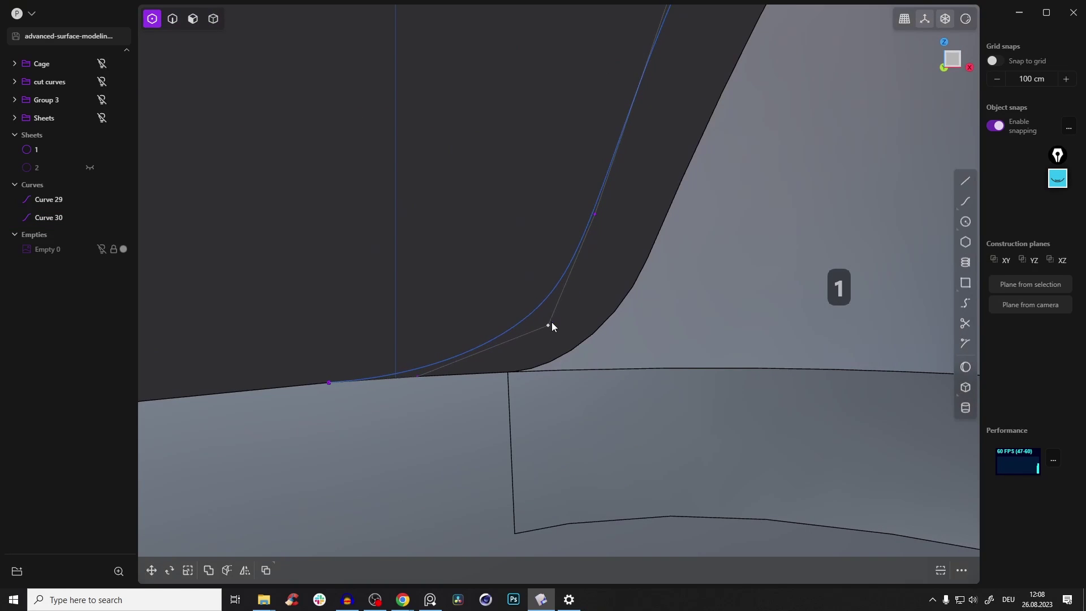
middle_click_drag(552, 321, 497, 370)
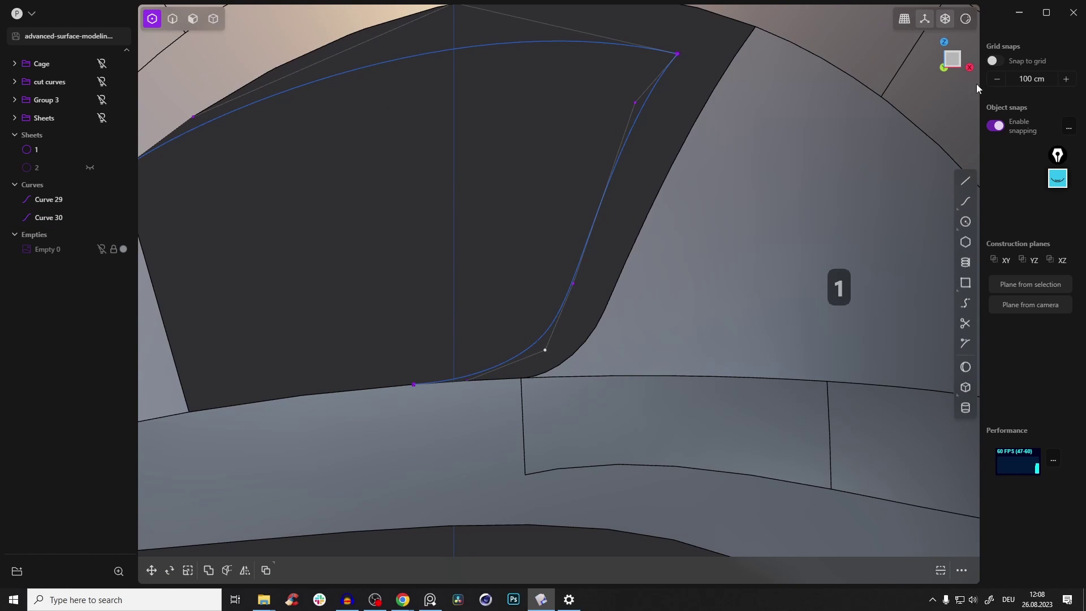
left_click(950, 65)
key("ctrl+z")
key("ctrl+z")
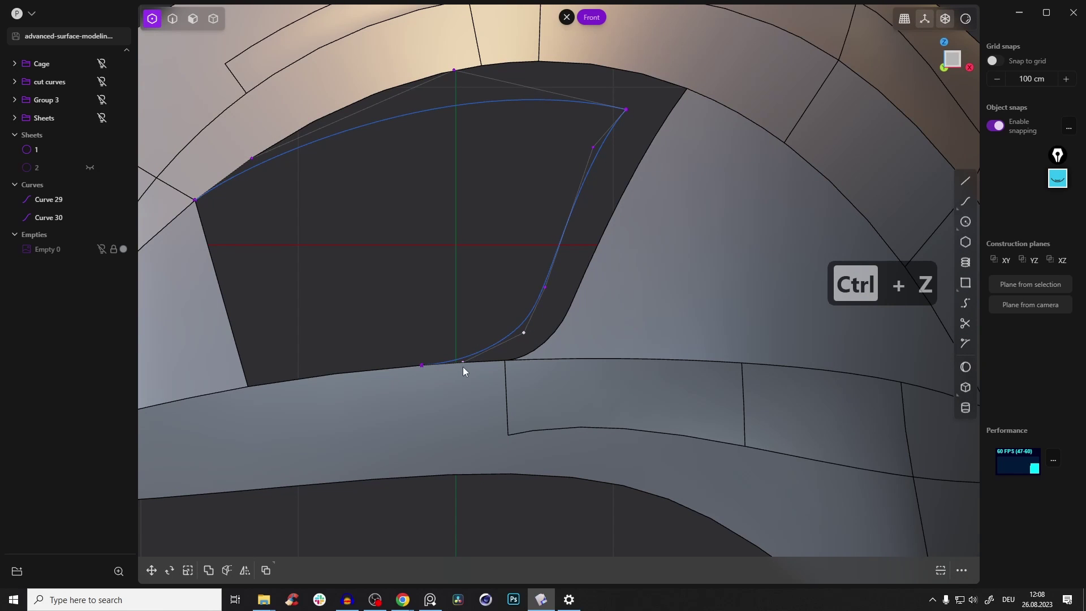
middle_click_drag(690, 55, 636, 160)
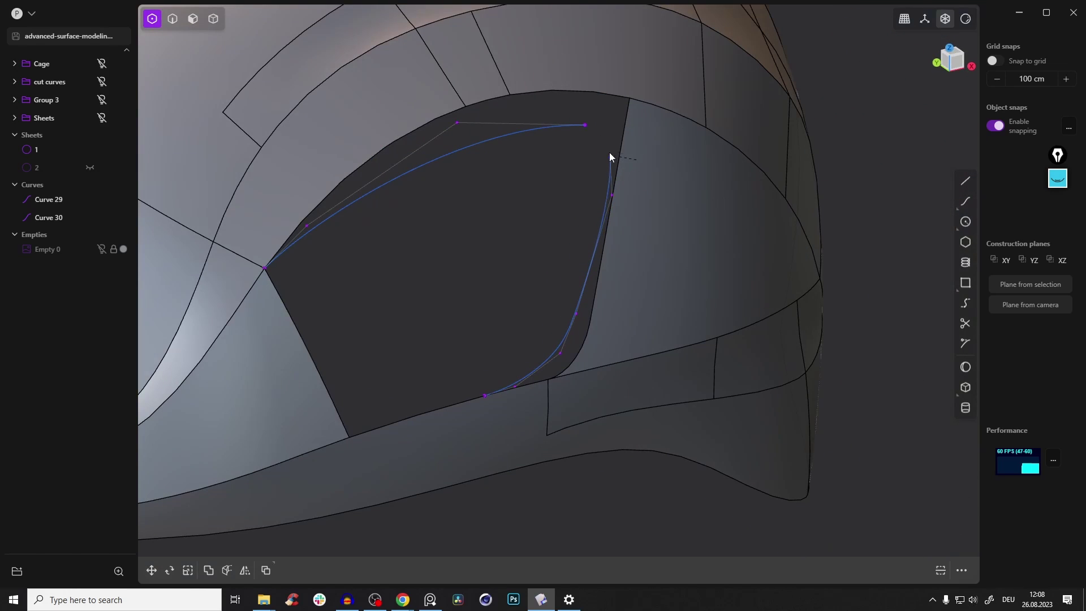
Move the shared end point of the upper and rear curves inward along the Y axis by about 13 cm.
left_click(585, 126)
middle_click_drag(652, 154, 594, 131)
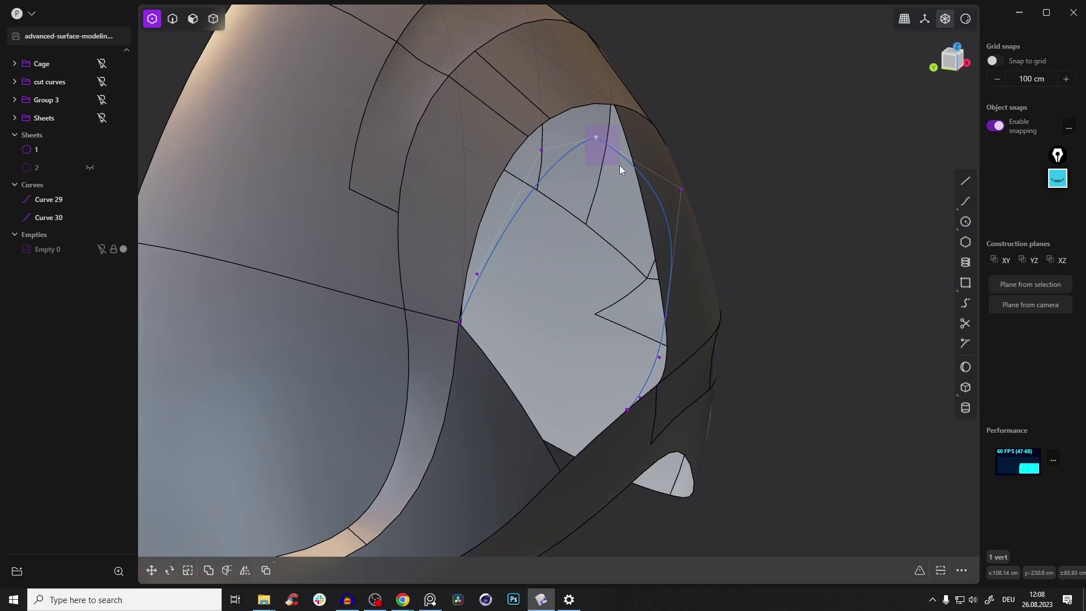
key("g")
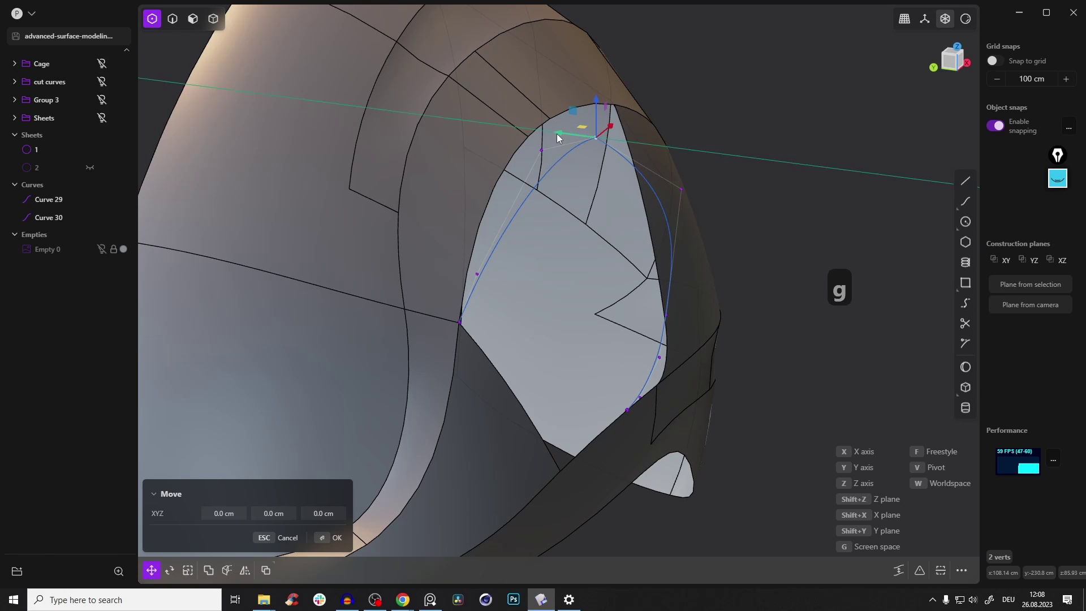
middle_click_drag(546, 130, 584, 61)
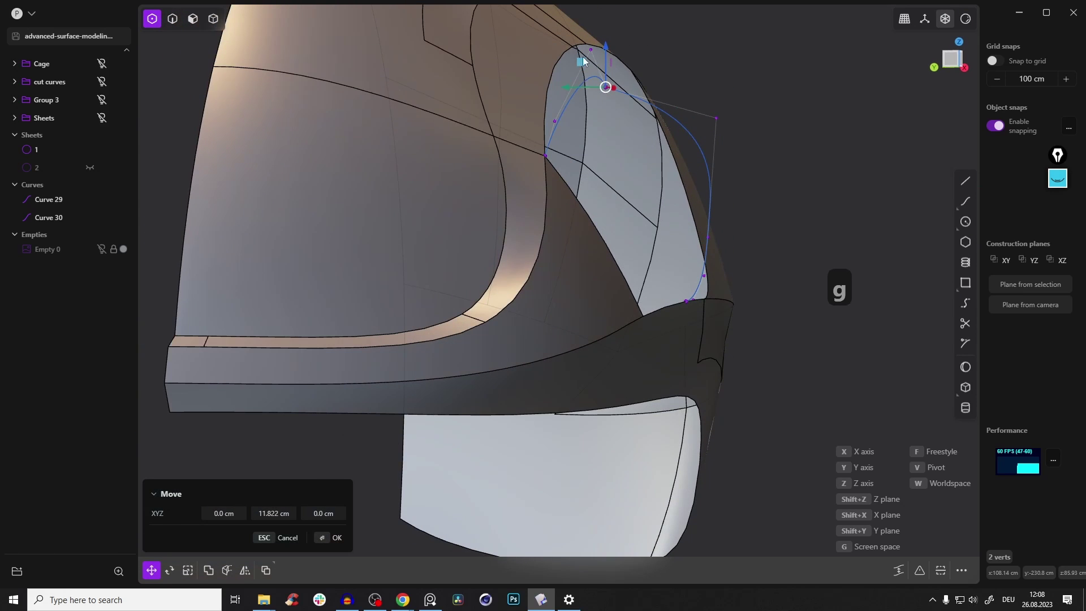
left_click_drag(572, 85, 566, 88)
right_click(683, 79)
middle_click_drag(683, 80, 603, 169)
middle_click_drag(602, 295, 648, 195)
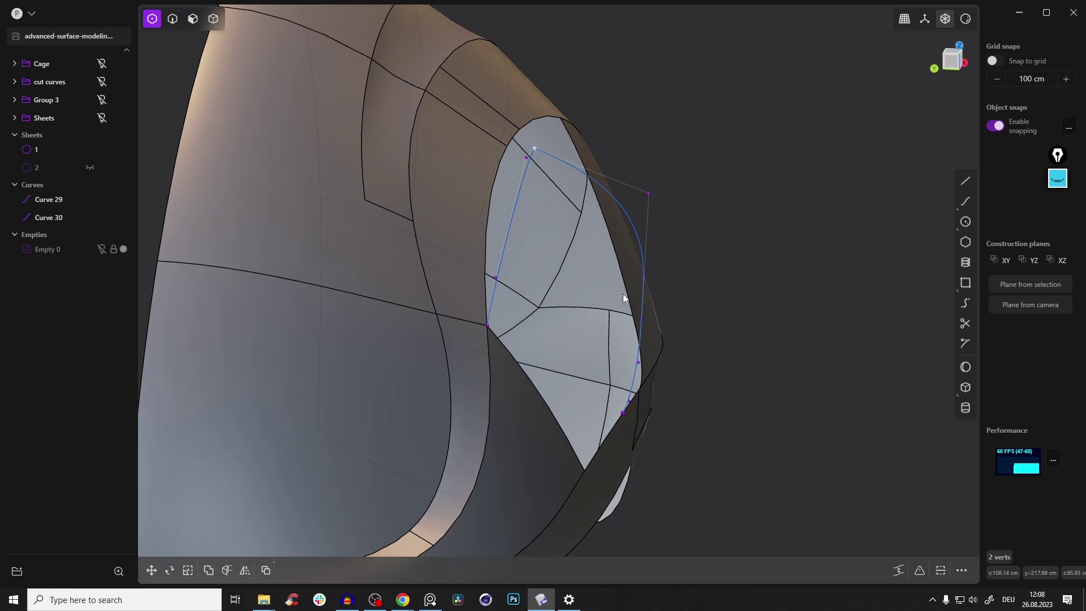
Move the rear curve's control point nearest the shared end inward along the Y axis.
middle_click_drag(618, 289, 648, 336)
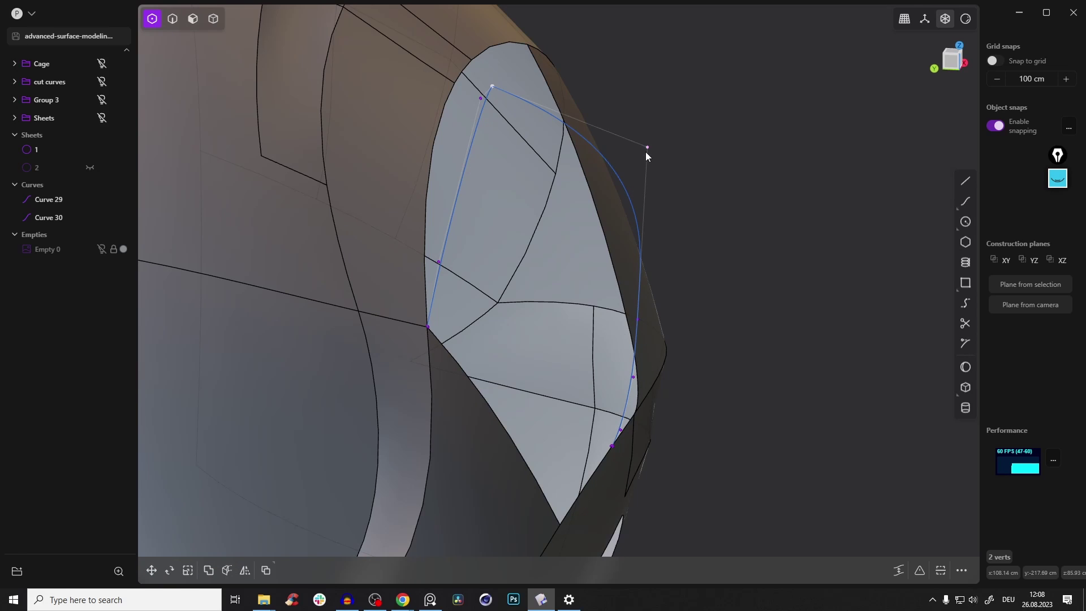
key("g")
left_click_drag(565, 155, 497, 174)
right_click(676, 269)
Move the rear curve's next two lower control points inward along the Y axis to follow the helmet's surface.
left_click(639, 319)
key("g")
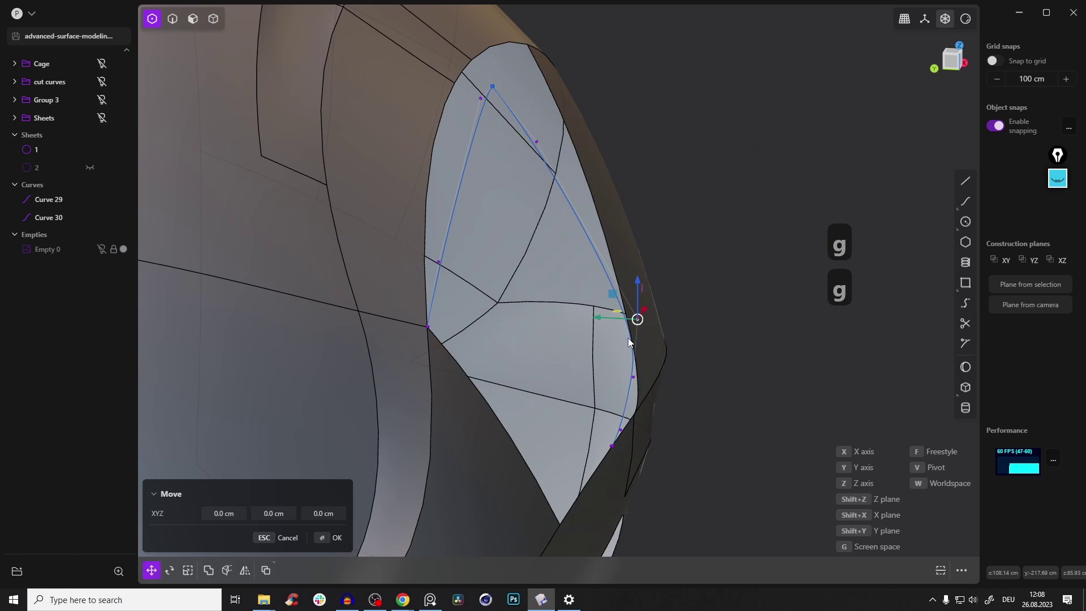
left_click_drag(603, 318, 569, 321)
middle_click_drag(615, 191, 640, 297)
right_click(640, 297)
left_click(637, 354)
key("g")
left_click_drag(603, 348, 584, 346)
right_click(634, 246)
Shift the curves' shared end point slightly back outward along the Y axis.
middle_click_drag(631, 258, 597, 193)
middle_click_drag(572, 158, 625, 160)
key("g")
left_click_drag(625, 156, 636, 157)
right_click(749, 156)
Move the upper curve's second control point along the Y axis by about 12.6 cm.
scroll(720, 202, "down", 4)
middle_click_drag(717, 206, 511, 133)
key("g")
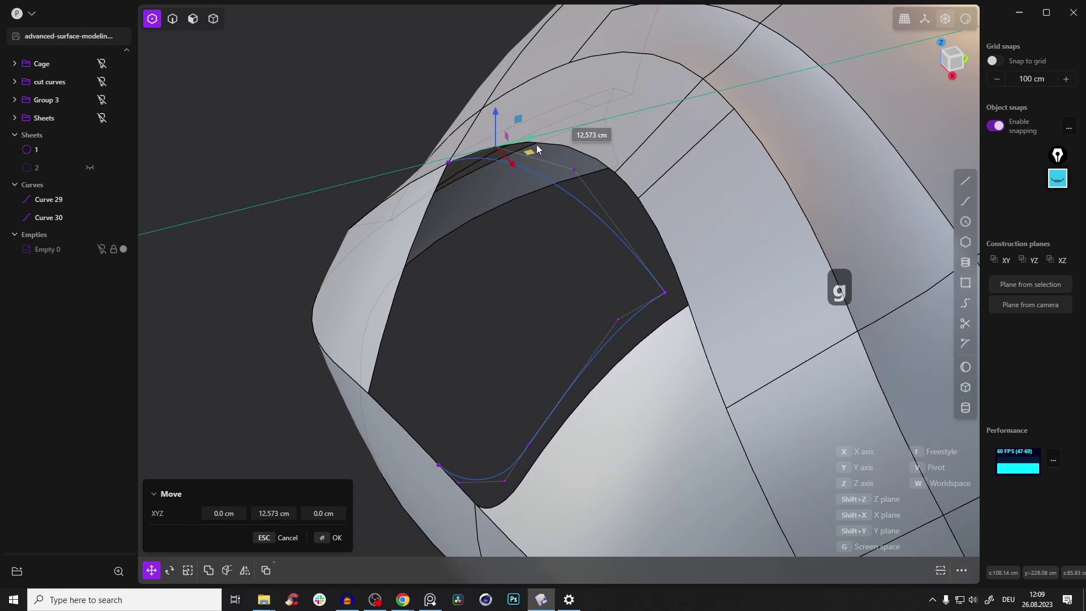
left_click(535, 148)
Adjust the upper curve's third control point along the Y axis and accept the move.
key("g")
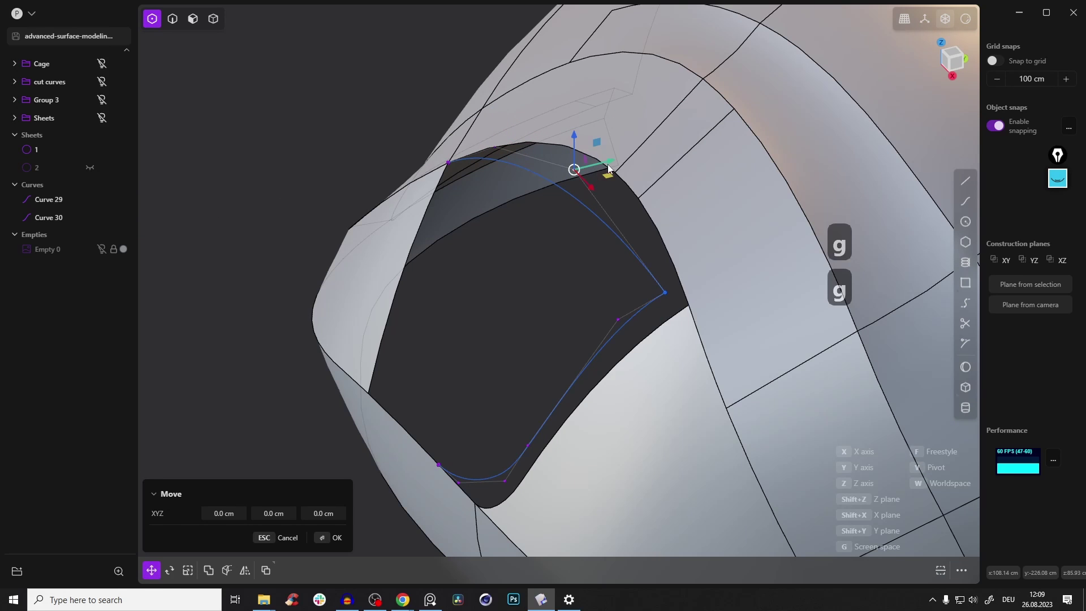
mouse_move(629, 162)
middle_mouse_down()
mouse_move(581, 129)
mouse_move(866, 98)
mouse_move(621, 178)
middle_mouse_up()
left_click_drag(604, 166, 583, 167)
middle_click_drag(673, 188, 722, 253)
key("Return")
scroll(722, 253, "down", 1)
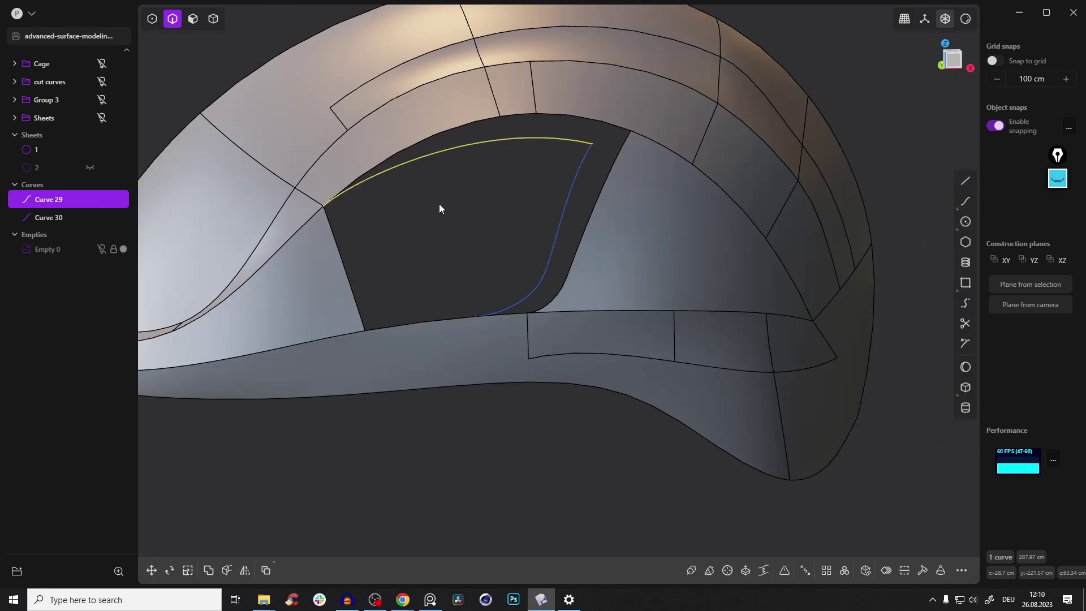
Start a loft between the opening's front edge and the rear curve.
left_click(438, 204)
scroll(439, 204, "up", 1)
middle_click_drag(440, 204, 351, 148)
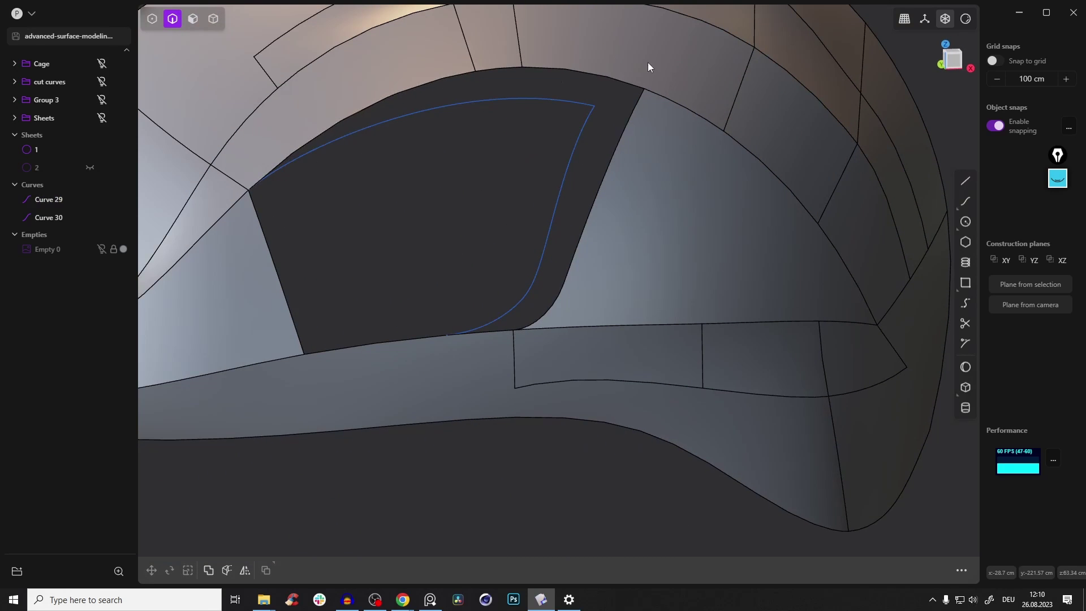
middle_click_drag(576, 95, 656, 97, "shift")
scroll(681, 93, "down", 1)
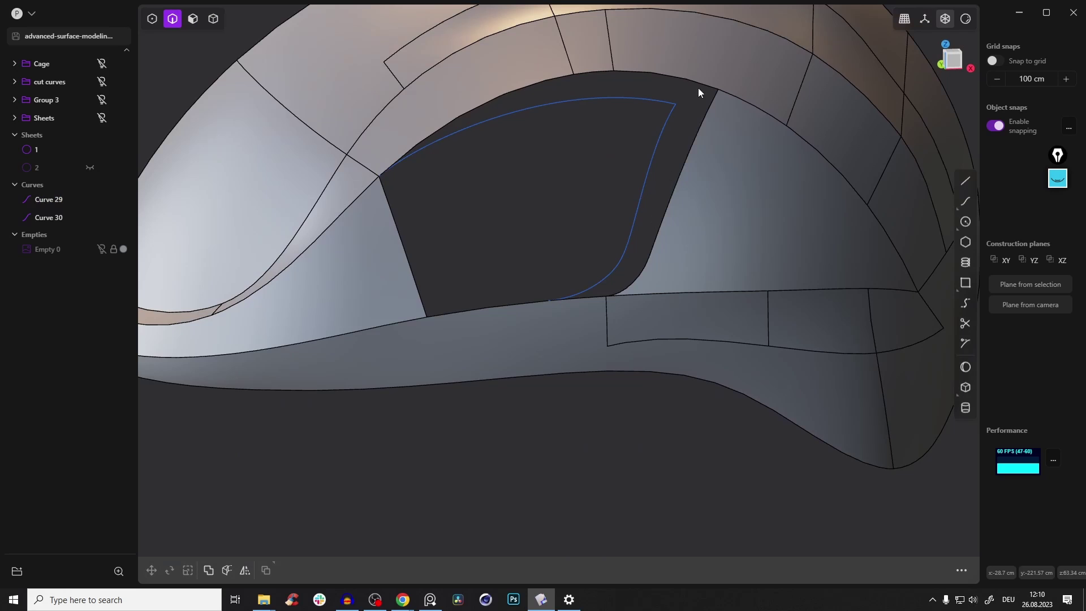
middle_click_drag(610, 157, 590, 189, "shift")
scroll(590, 190, "up", 1)
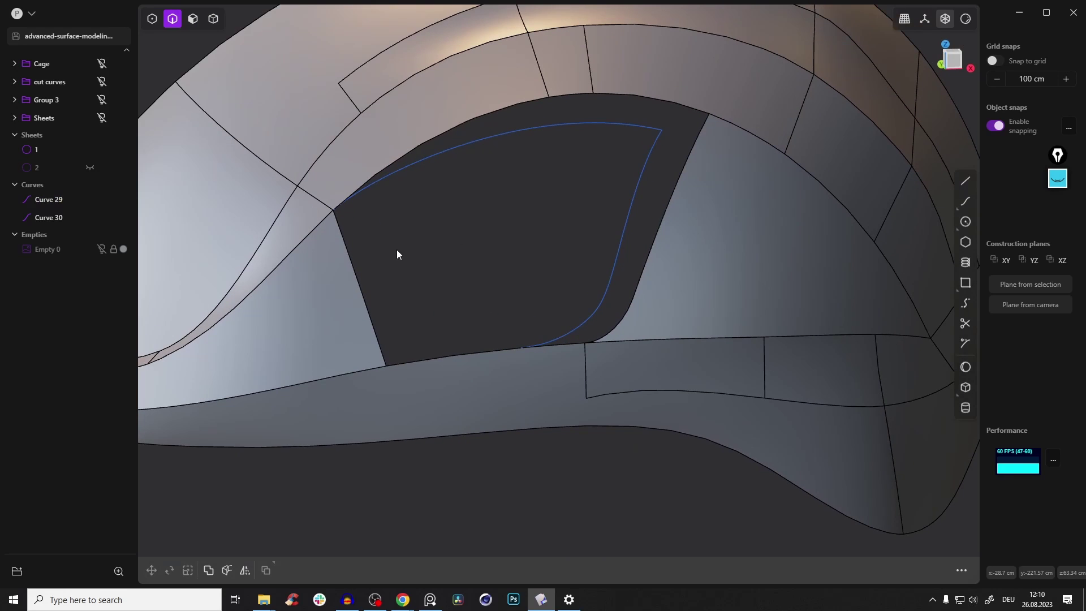
left_click(353, 266)
left_click(632, 199, "shift")
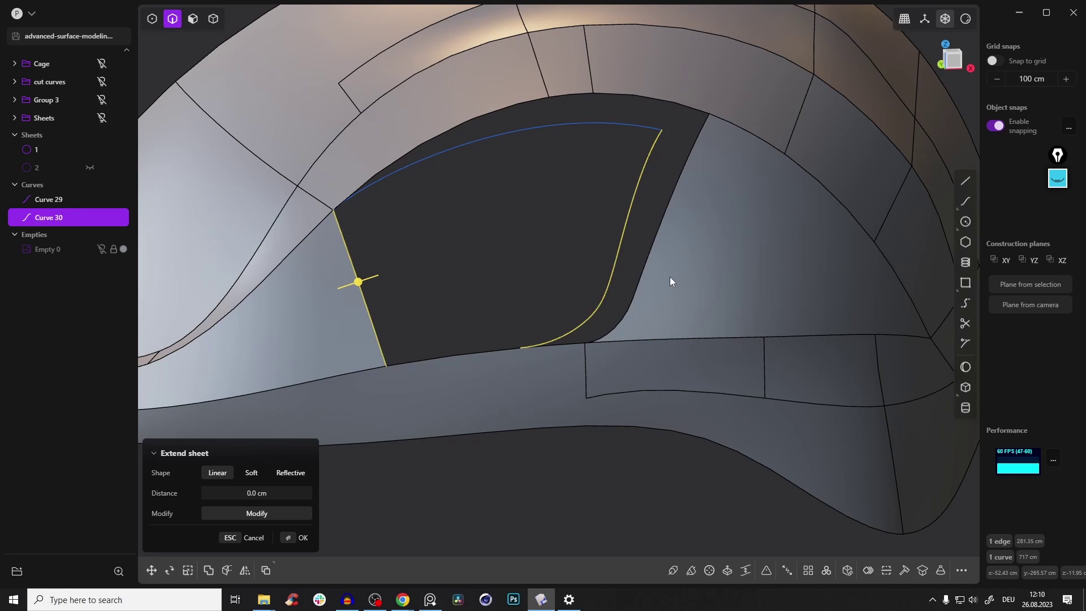
key("f")
key("Escape")
key("l")
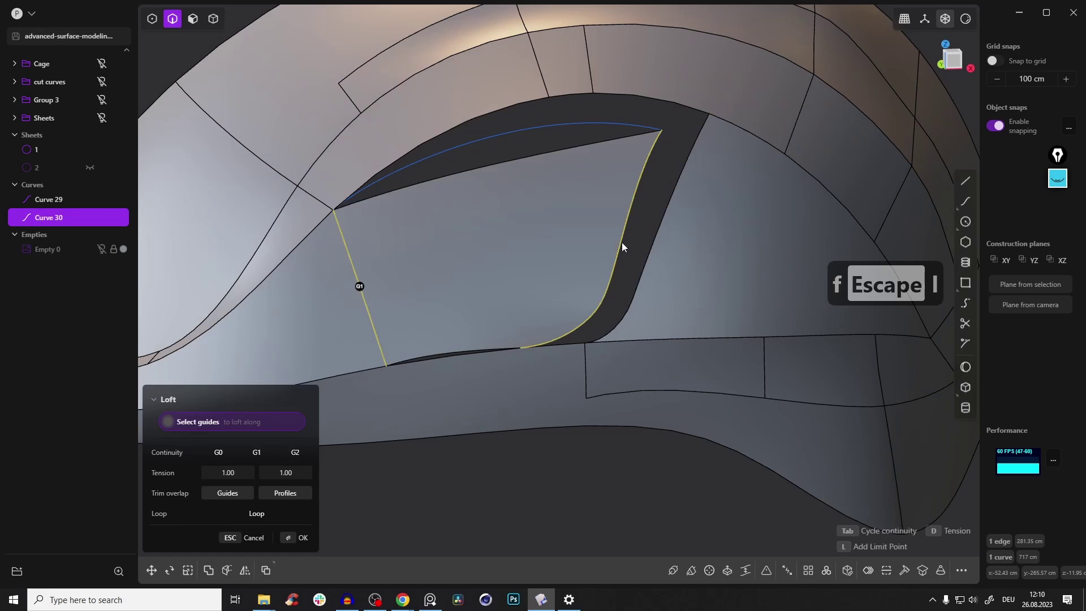
Try adding the opening's lower edge with G0 continuity and the upper curve as loft guides, and cancel the loft.
mouse_move(402, 289)
middle_mouse_down()
mouse_move(354, 255)
mouse_move(399, 286)
mouse_move(394, 279)
middle_mouse_up()
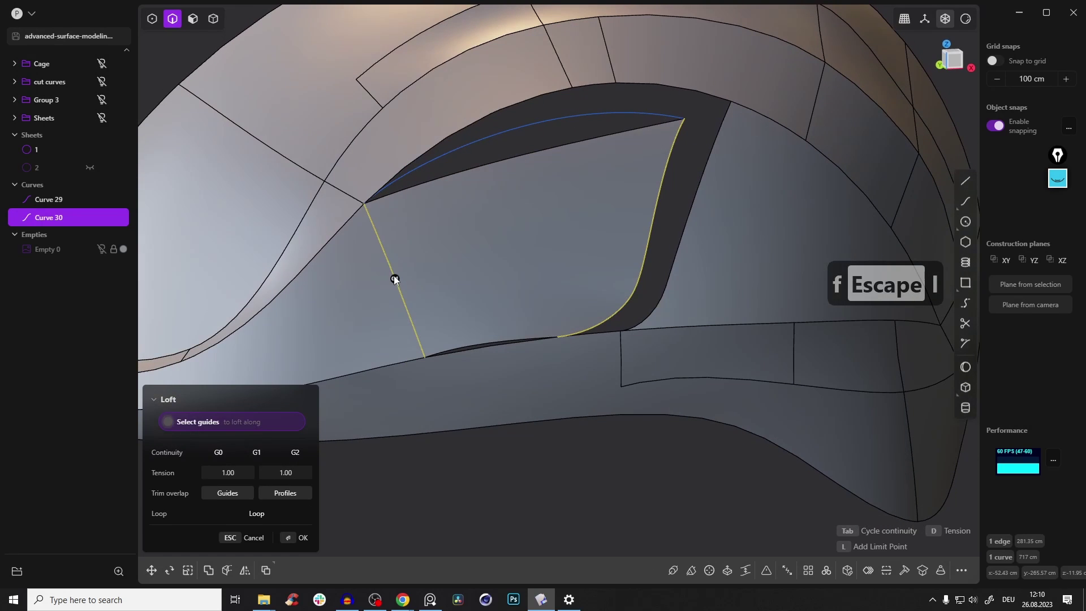
middle_click_drag(492, 359, 458, 351)
left_click(458, 349)
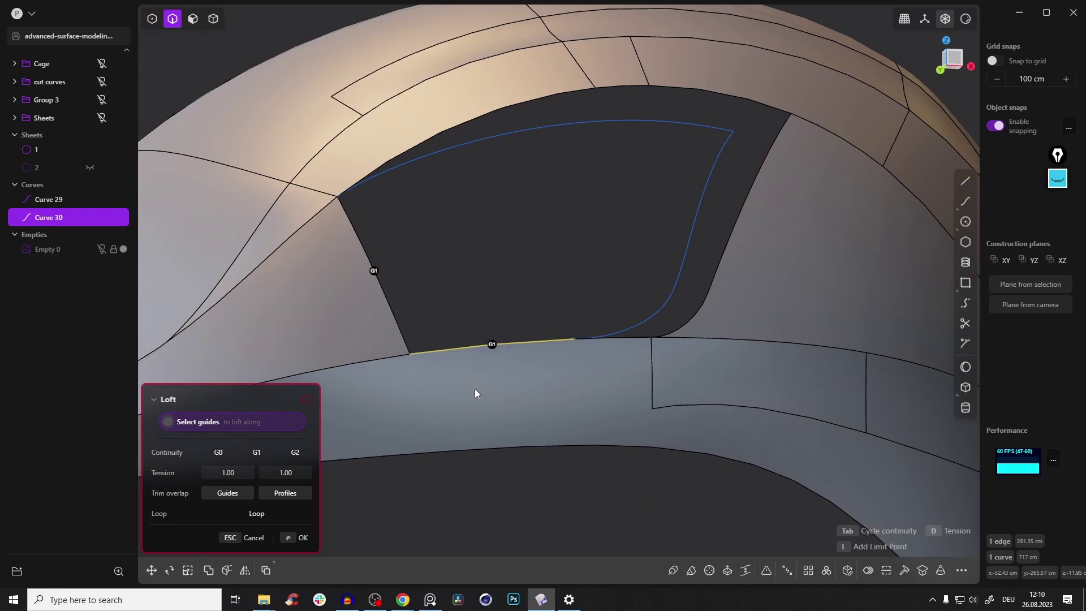
left_click(491, 344)
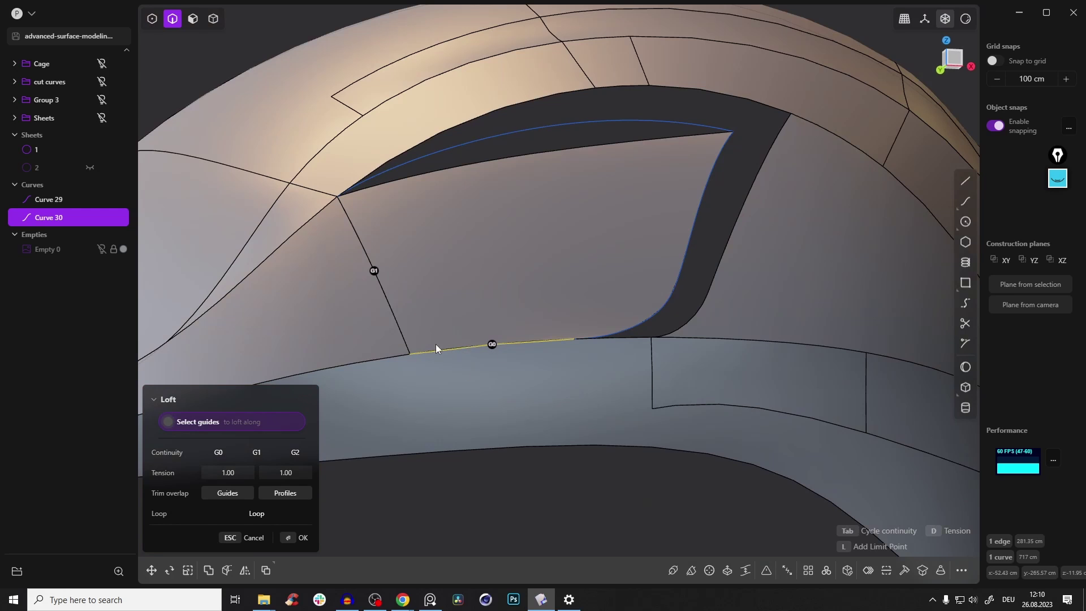
middle_click_drag(520, 264, 488, 120)
left_click(486, 119)
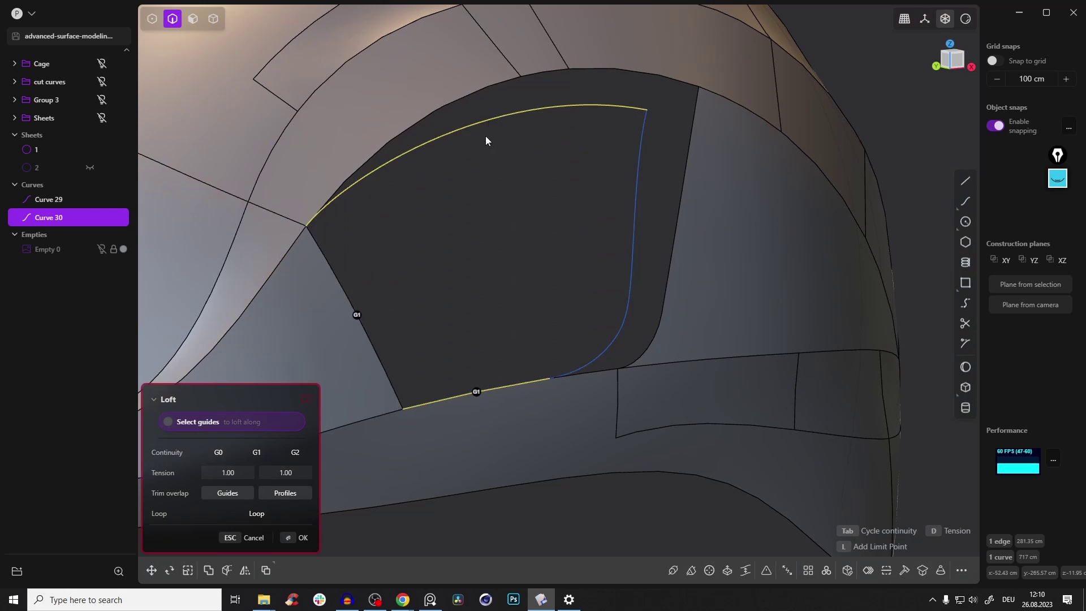
key("Escape")
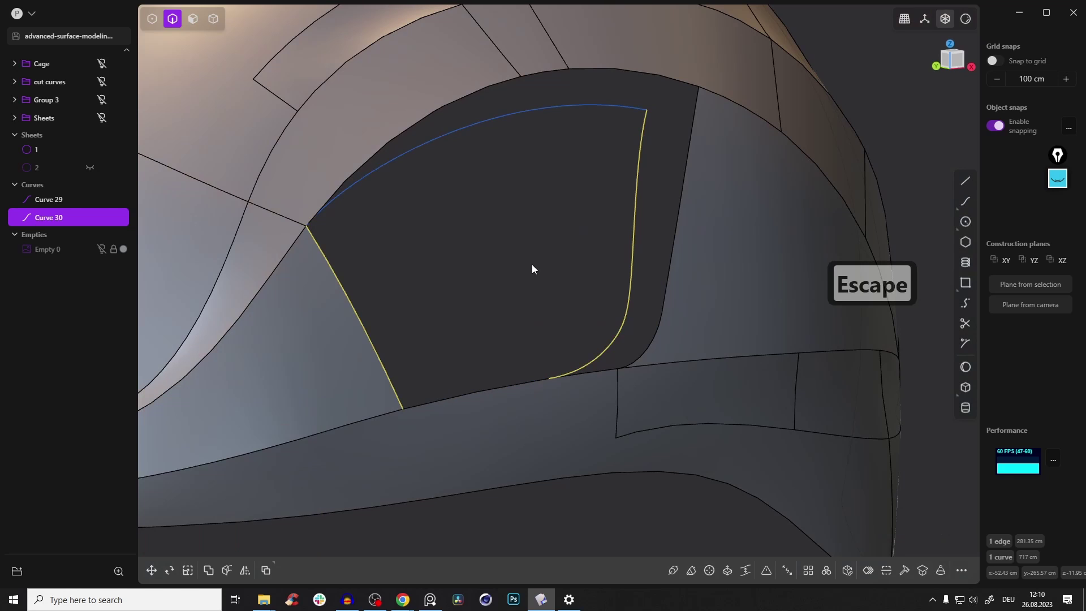
Loft a sheet from the opening's front edge to the rear curve, guided by the lower edge with G0 continuity.
left_click(370, 342)
left_click(628, 280)
key("l")
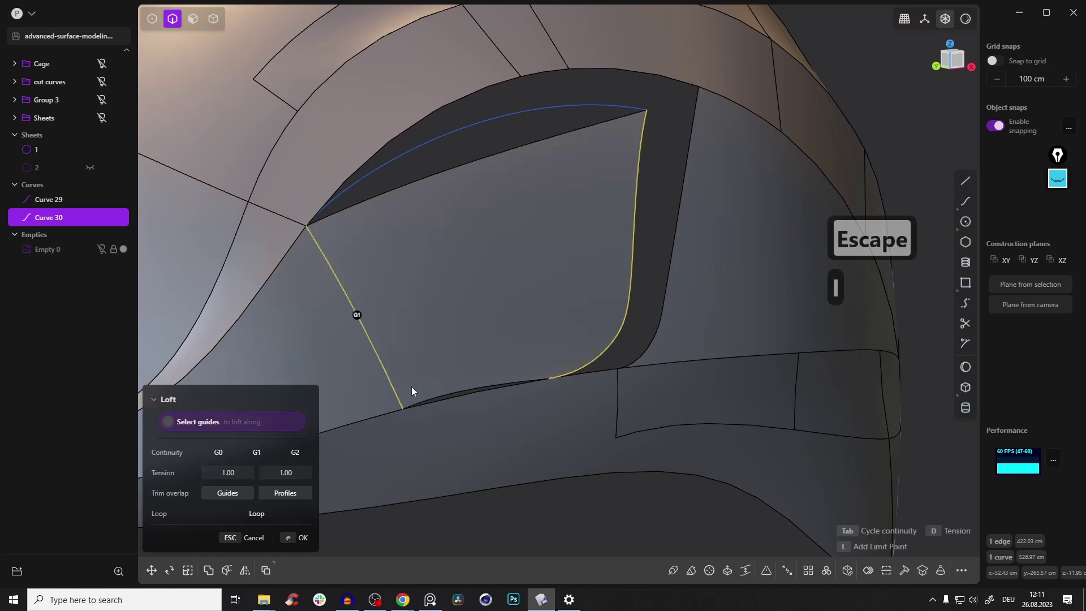
left_click(475, 393)
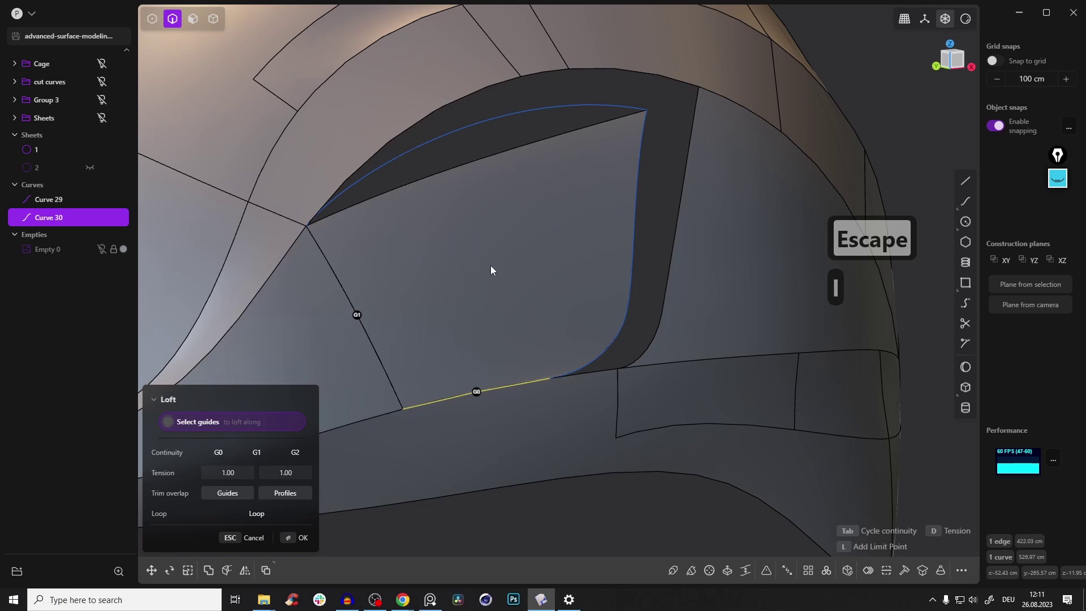
right_click(481, 233)
Extend the lofted sheet's upper edge linearly upward by about 72 cm.
key("2")
left_click(481, 160)
middle_click_drag(480, 160, 507, 149)
left_click_drag(507, 152, 542, 69)
middle_click_drag(541, 69, 346, 248)
middle_click_drag(371, 190, 402, 233)
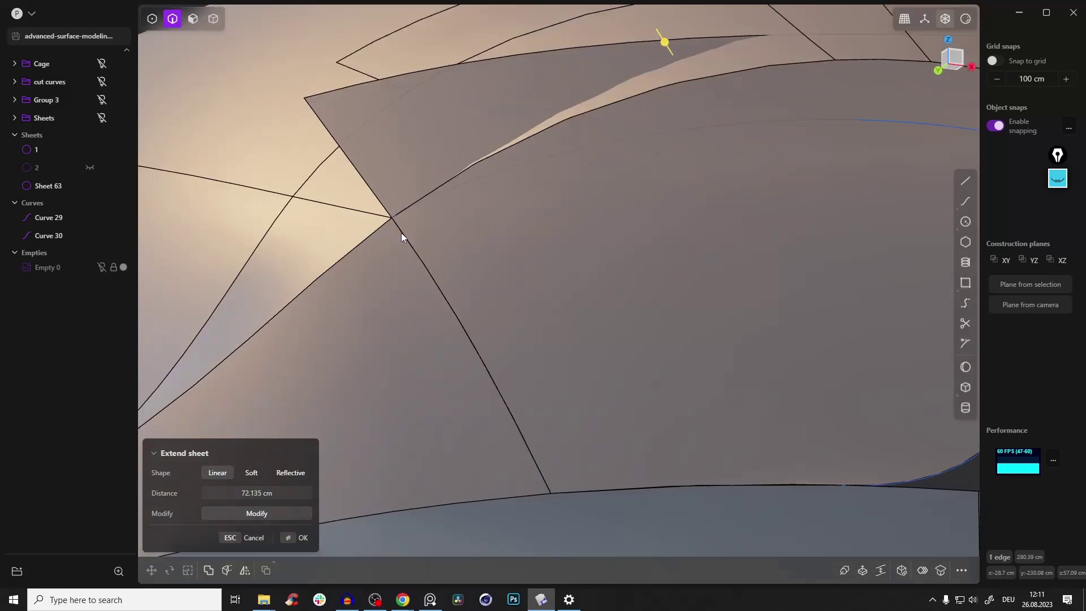
scroll(618, 280, "down", 6)
middle_click_drag(727, 200, 707, 212, "shift")
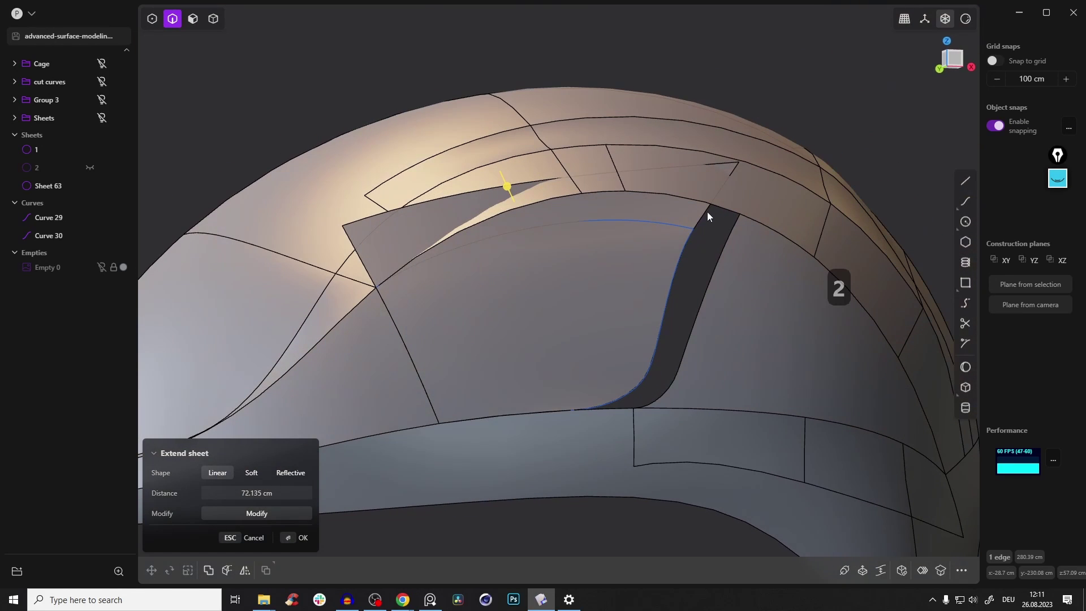
right_click(639, 219)
From the front view, cut the extended sheet with the upper curve.
left_click(954, 63)
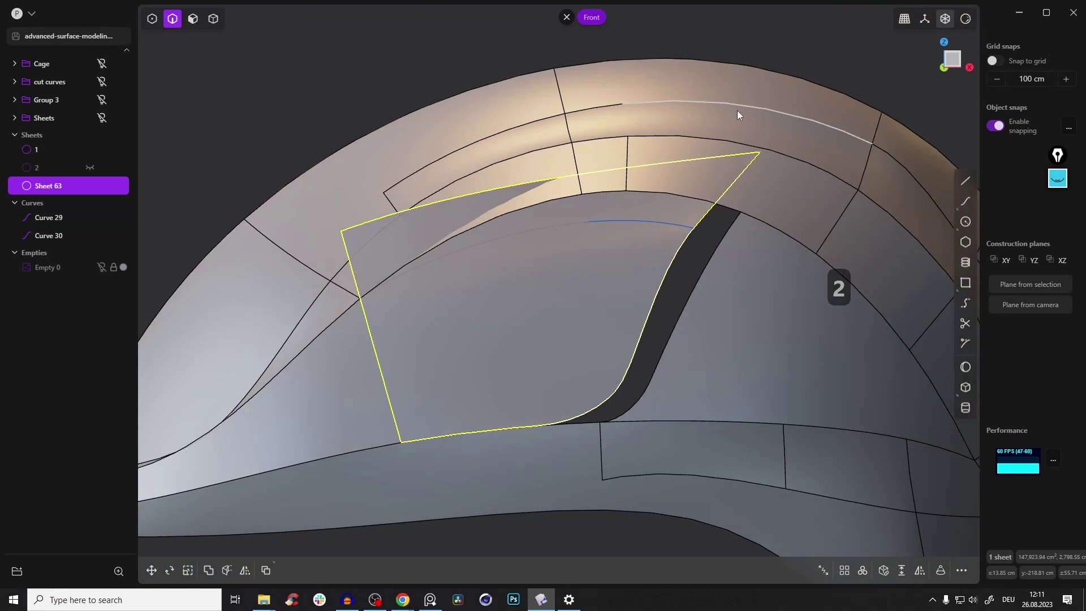
scroll(738, 110, "up", 3)
key("2")
left_click(555, 245)
middle_click_drag(598, 275, 600, 216, "shift")
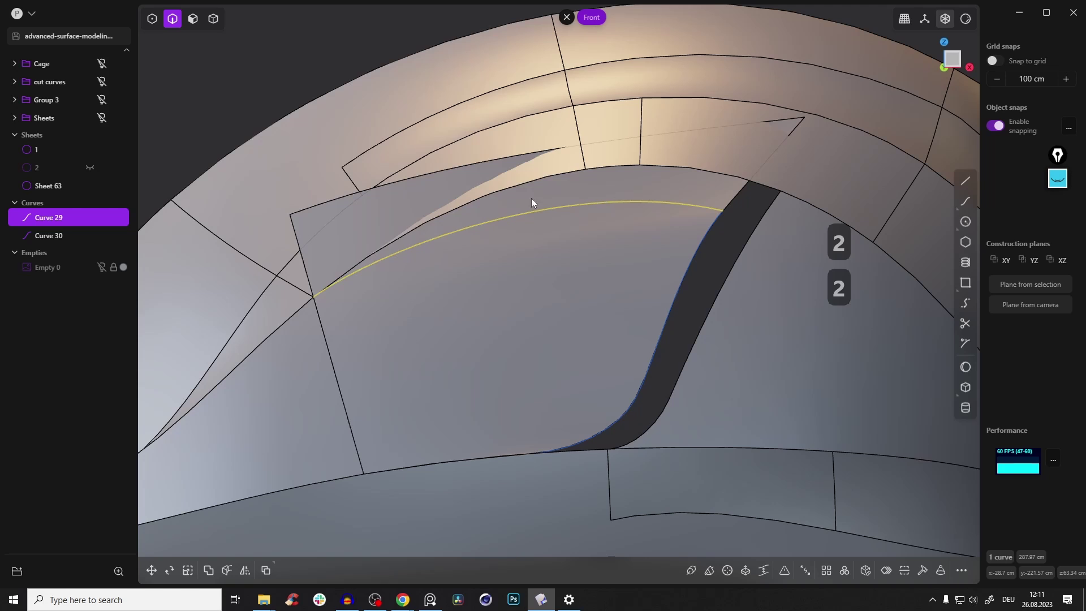
key("c")
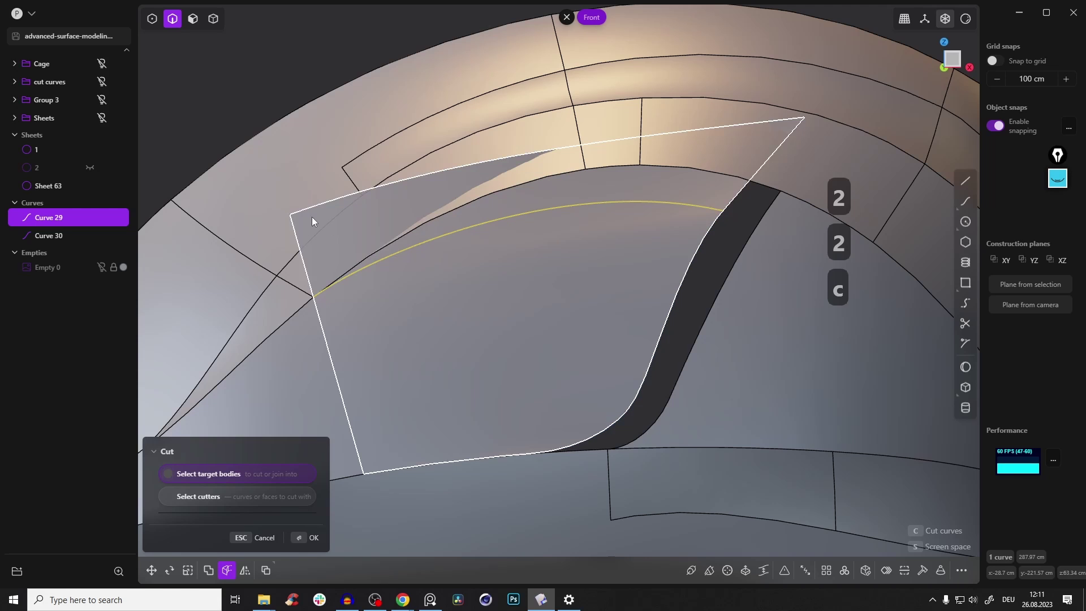
left_click(310, 217)
key("Return")
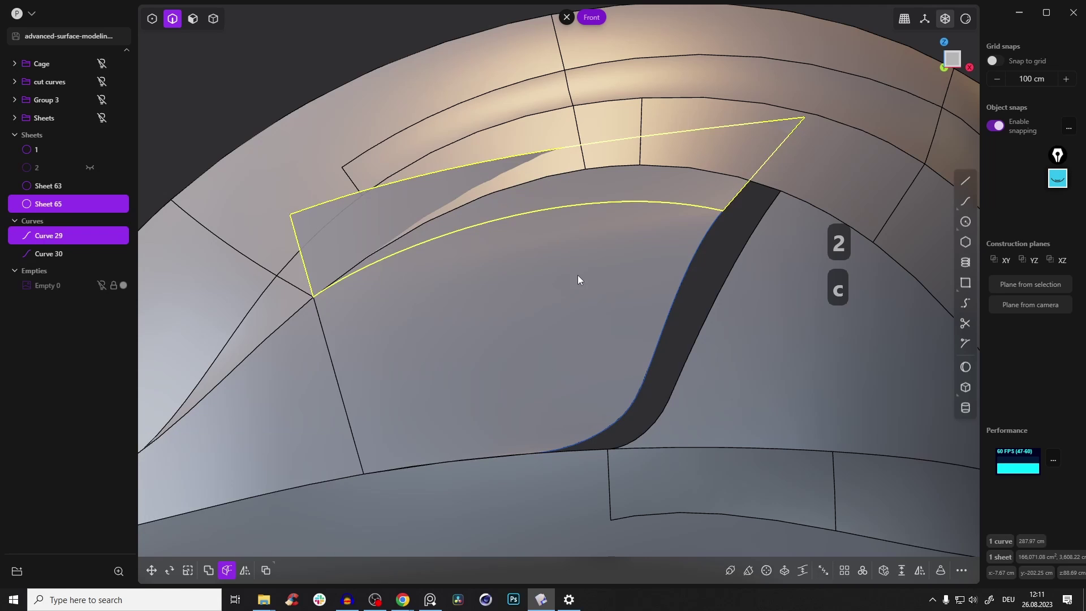
Delete the cut-off part of the sheet above the upper curve.
left_click(296, 66)
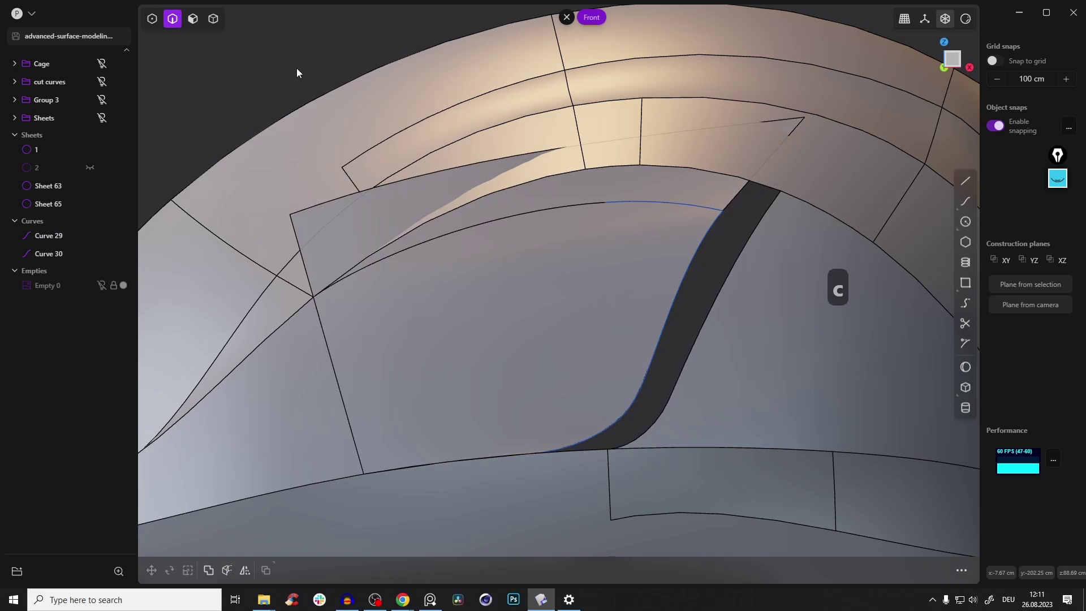
key("Tab")
left_click(309, 212)
key("x")
scroll(427, 260, "down", 4)
Check the trimmed sheet's shape and delete the upper and rear construction curves.
middle_click_drag(476, 228, 369, 270)
key("e")
key("Escape")
key("e")
key("e")
left_click(528, 195)
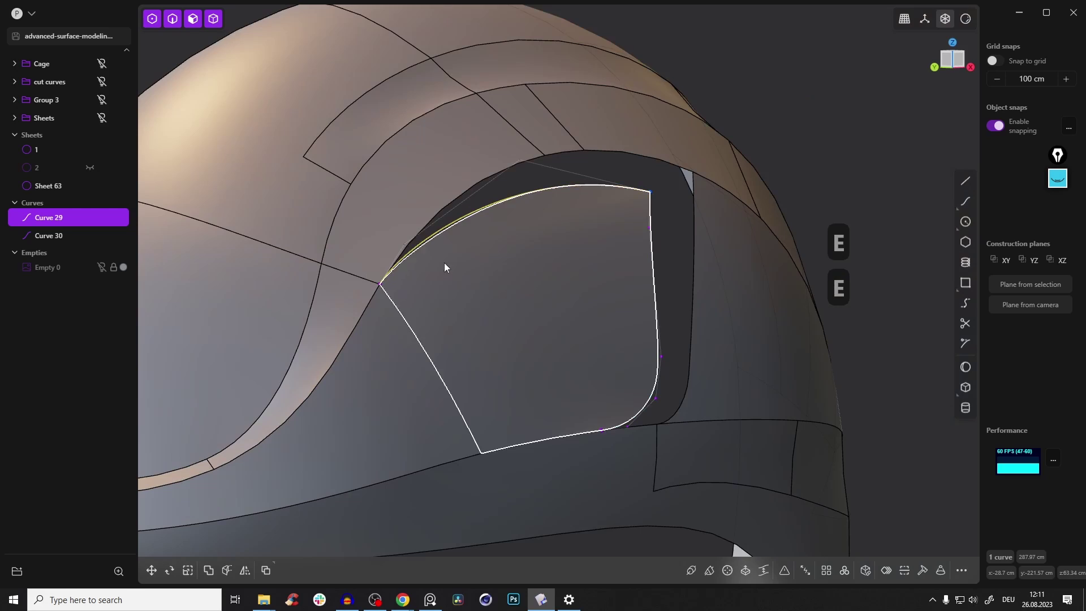
middle_click_drag(516, 215, 474, 235)
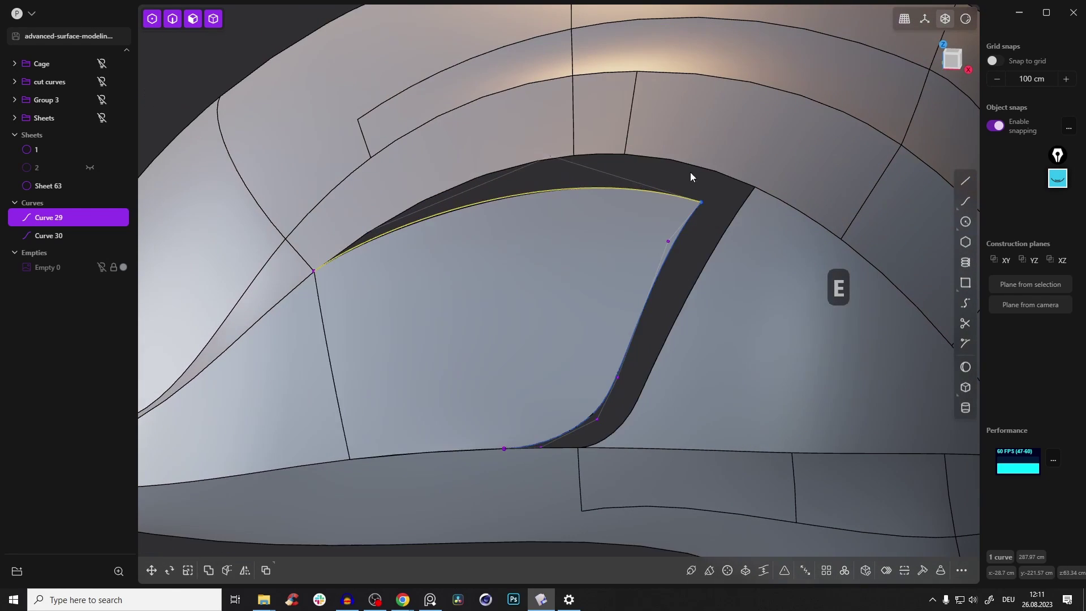
middle_click_drag(659, 308, 625, 204)
key("x")
middle_click_drag(631, 261, 639, 286)
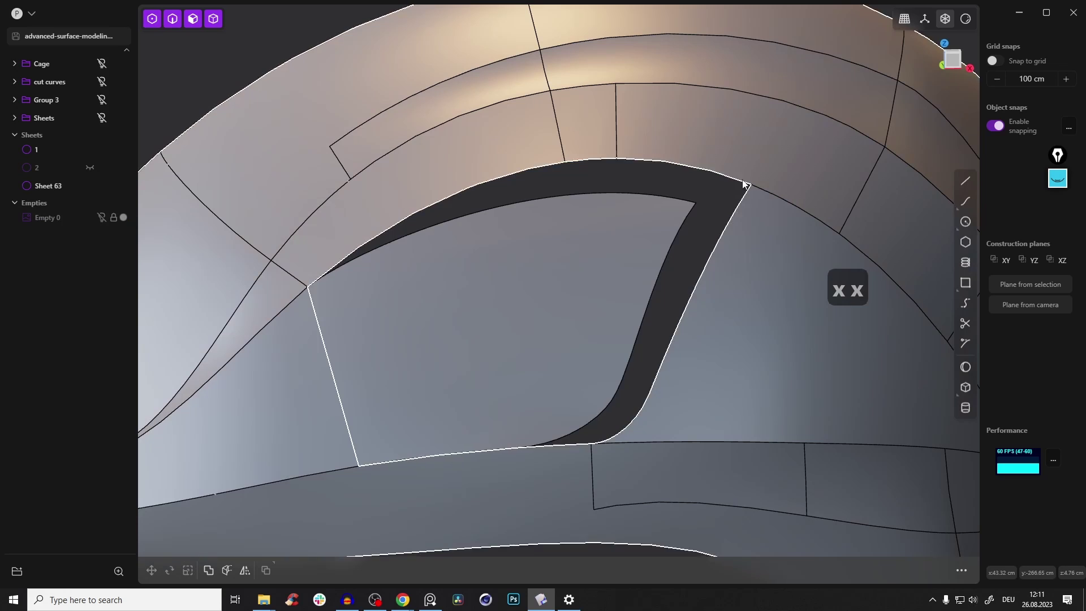
Loft a strip between the recessed sheet's rear edge and the opening's rear edges with G0 continuity.
key("2")
left_click(668, 267)
left_click(712, 255)
left_click(630, 431)
key("l")
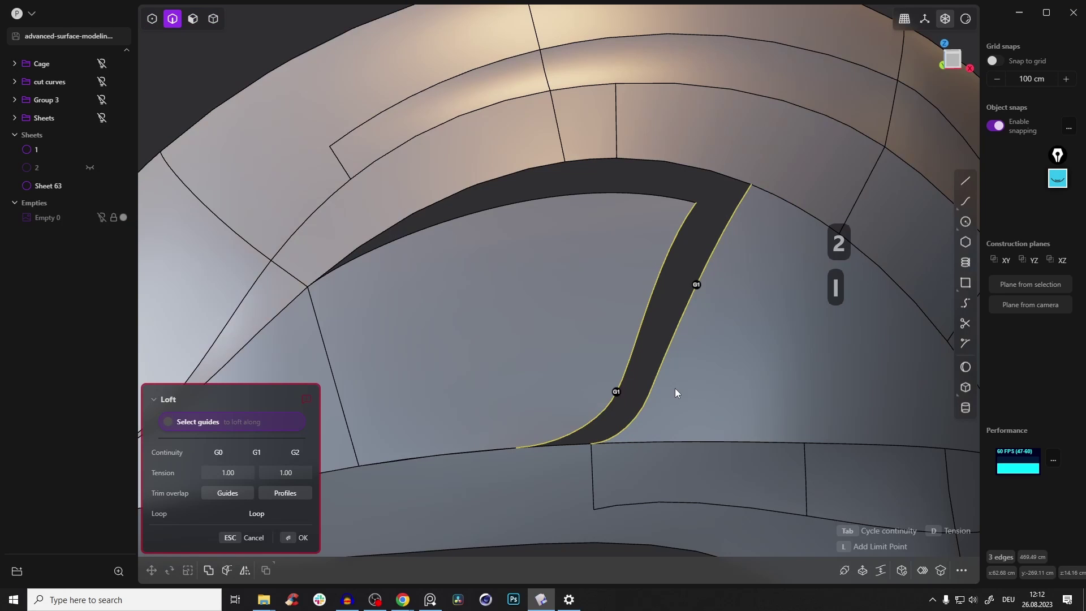
key("Tab")
key("Tab")
middle_click_drag(640, 290, 642, 331)
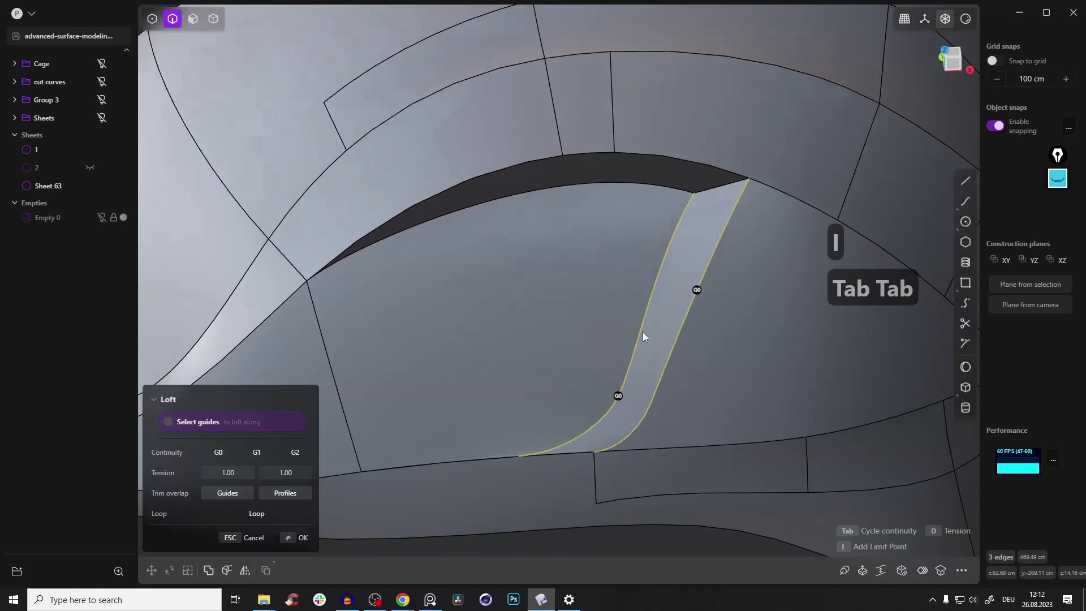
left_click(302, 537)
Join the recessed sheet, the rear strip and the helmet body into one sheet.
key("e")
scroll(454, 388, "down", 3)
left_click(636, 477)
middle_click_drag(636, 477, 625, 273)
key("e")
key("Tab")
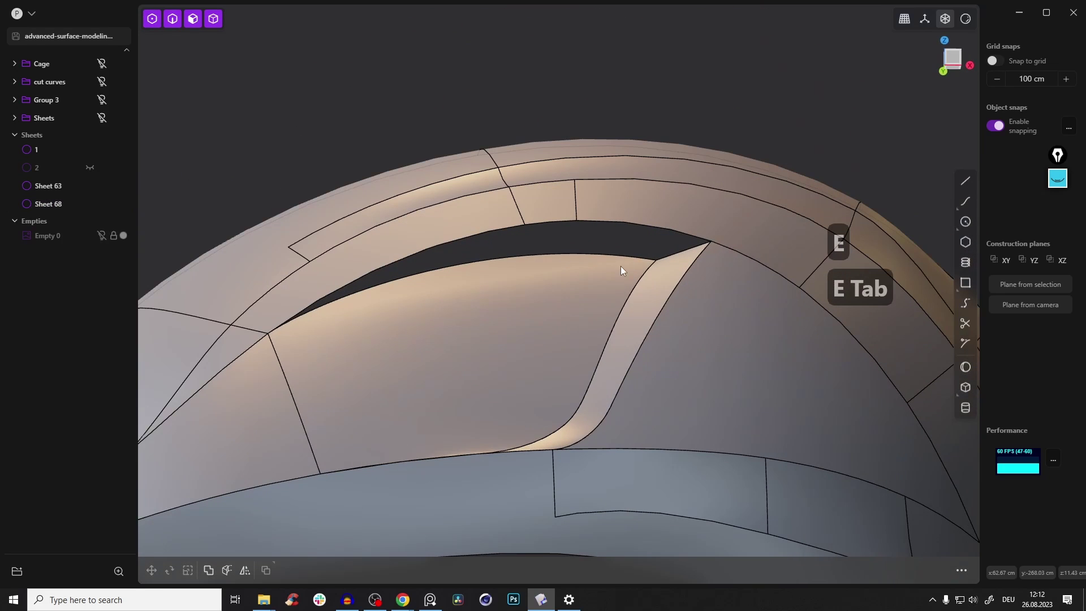
left_click(601, 312)
left_click(650, 287)
left_click(703, 341)
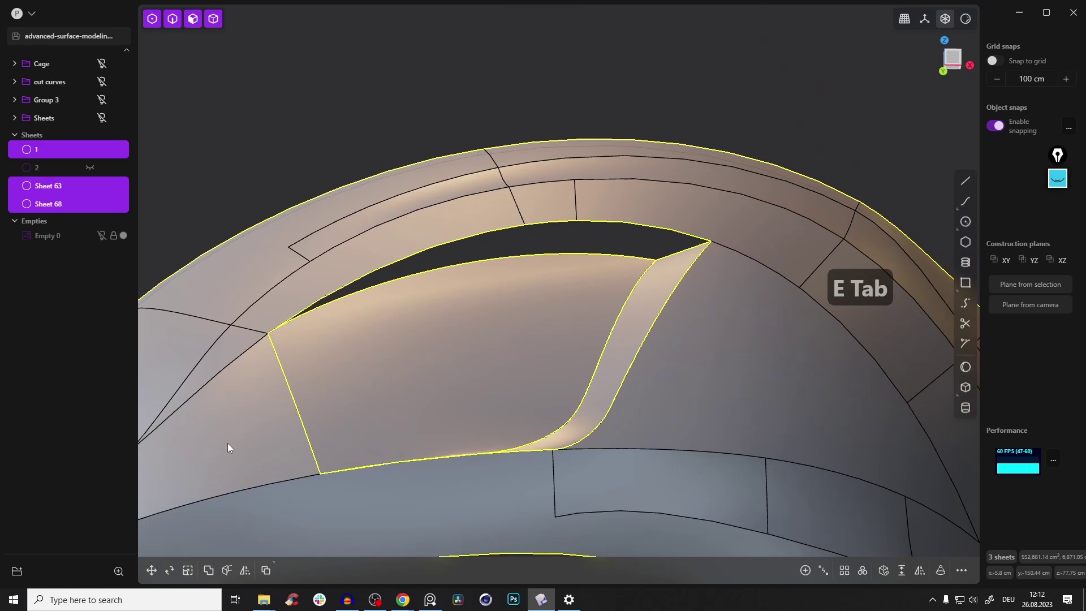
key("j")
Try lofting between the edges of the remaining upper gap with G0 continuity, and cancel the loft.
key("2")
left_click(618, 221)
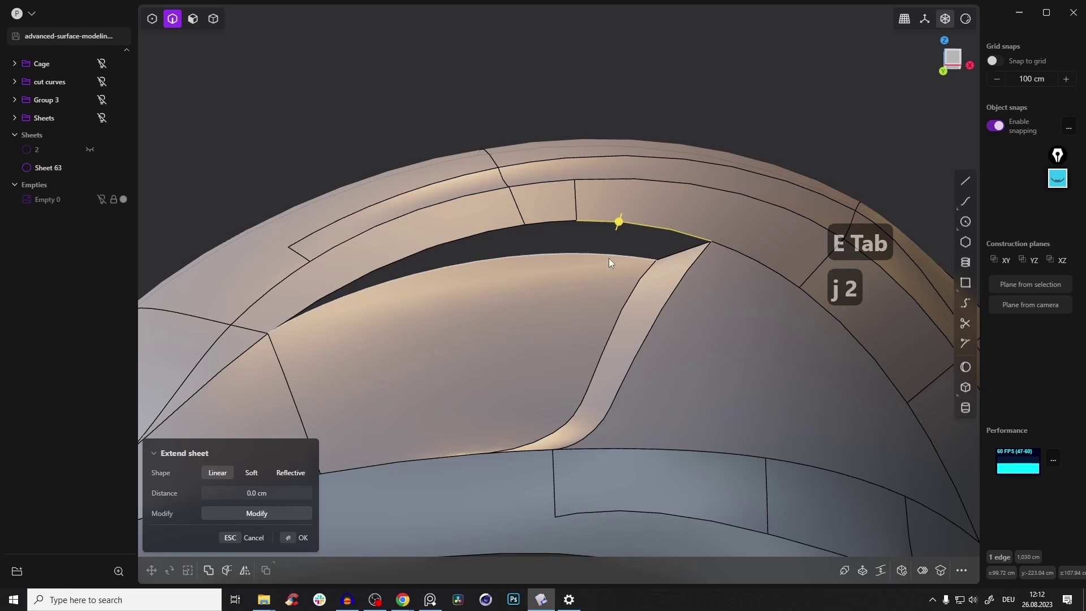
left_click(619, 254)
middle_click_drag(635, 270, 600, 210)
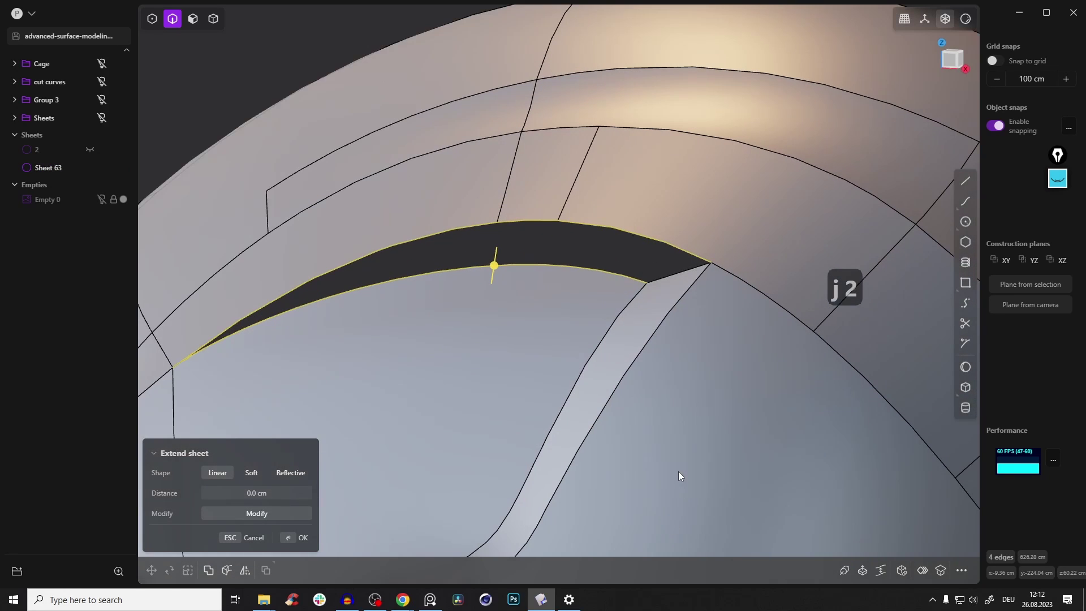
key("l")
key("Tab")
key("Tab")
middle_click_drag(642, 353, 517, 241)
key("Escape")
Split the recessed face with an isoparametric cut running lengthwise from the gap, in line with the helmet seam above it.
middle_click_drag(678, 232, 610, 279)
key("Tab")
left_click(553, 372)
left_click(537, 318)
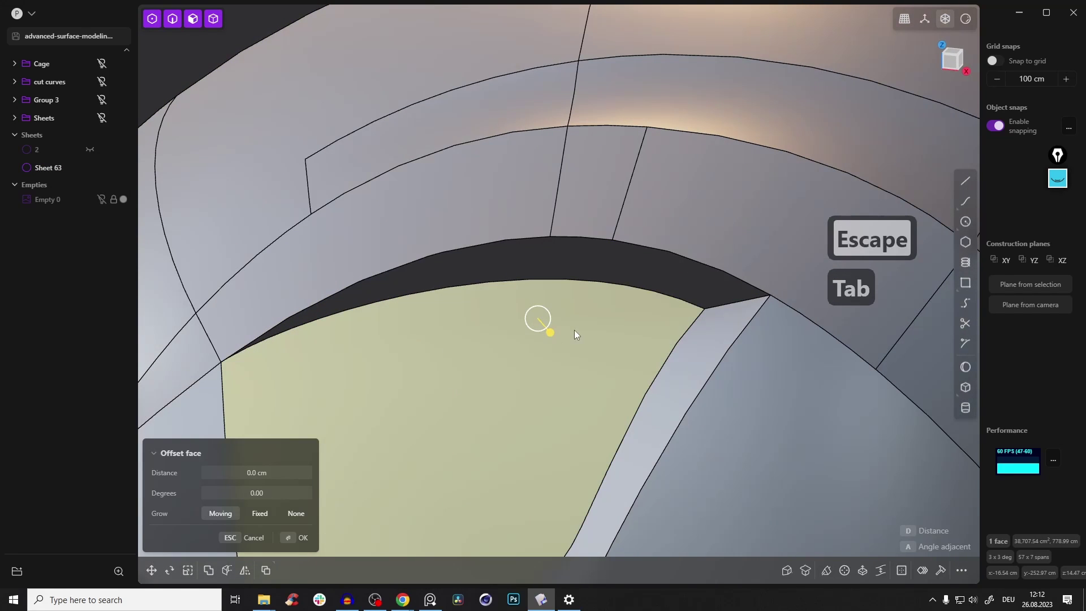
key("ctrl+r")
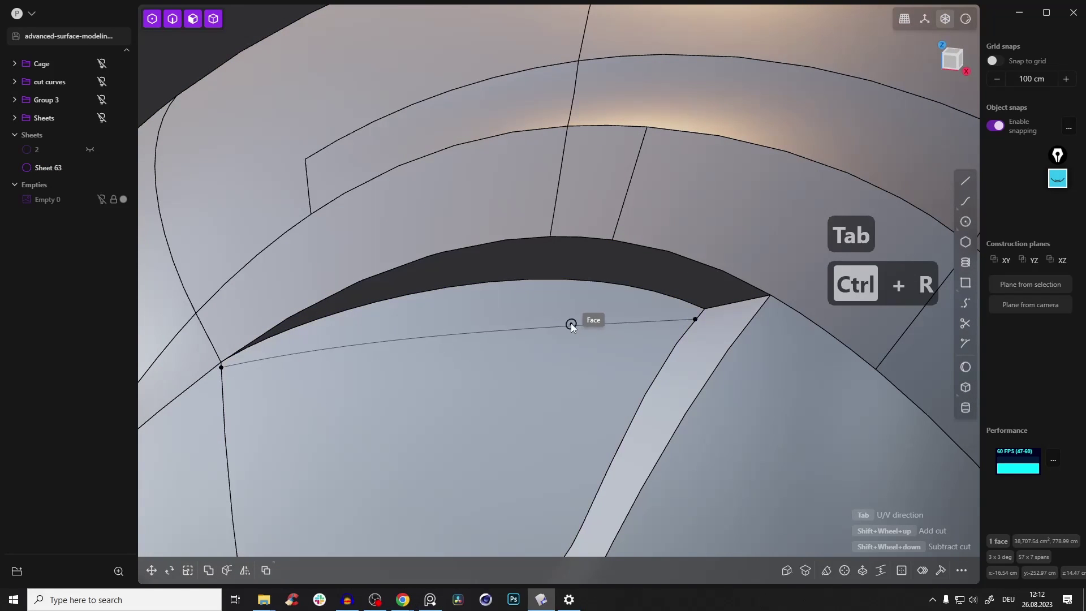
key("Tab")
middle_click_drag(554, 300, 543, 242)
left_click(541, 298)
mouse_move(538, 282)
middle_mouse_down()
mouse_move(549, 248)
mouse_move(526, 279)
middle_mouse_up()
left_click(567, 270)
Bridge the helmet seam and the new cut edge across the upper gap with G0 curvature at both ends.
key("1")
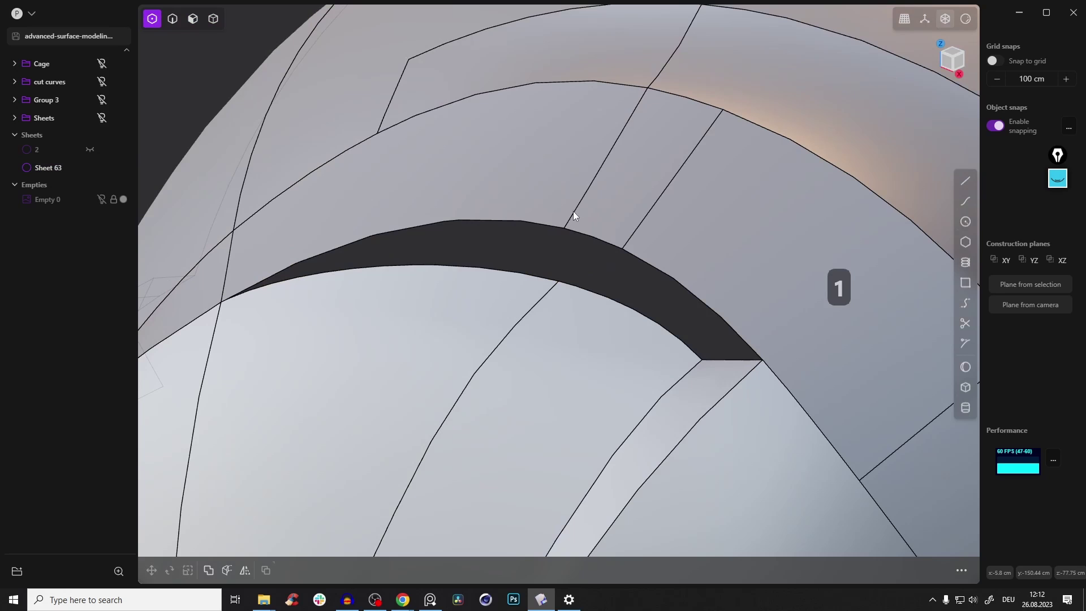
key("2")
left_click(581, 197)
left_click(511, 329, "shift")
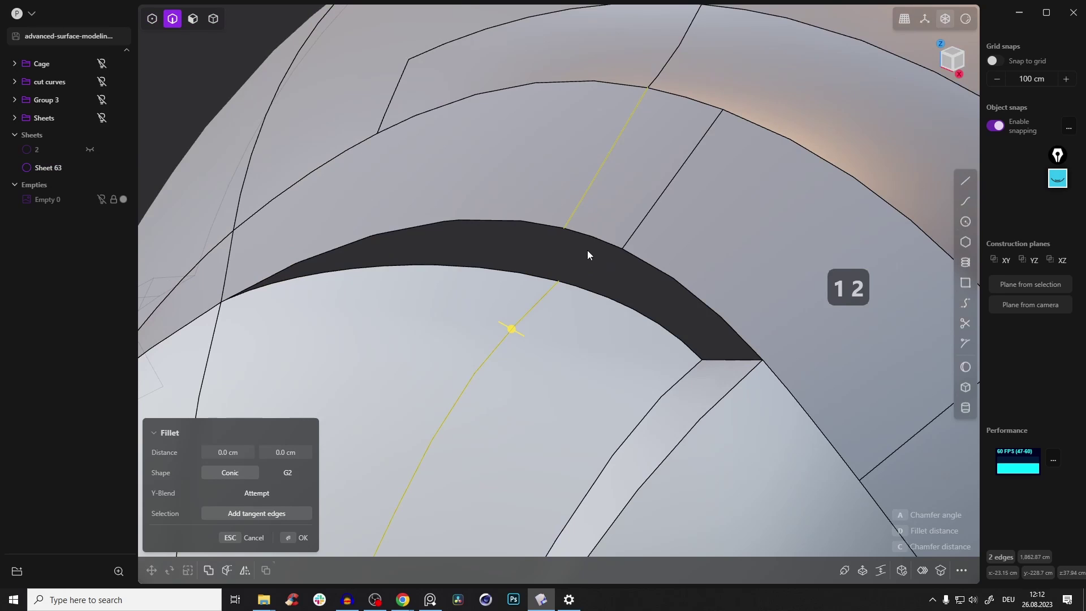
type("fbr")
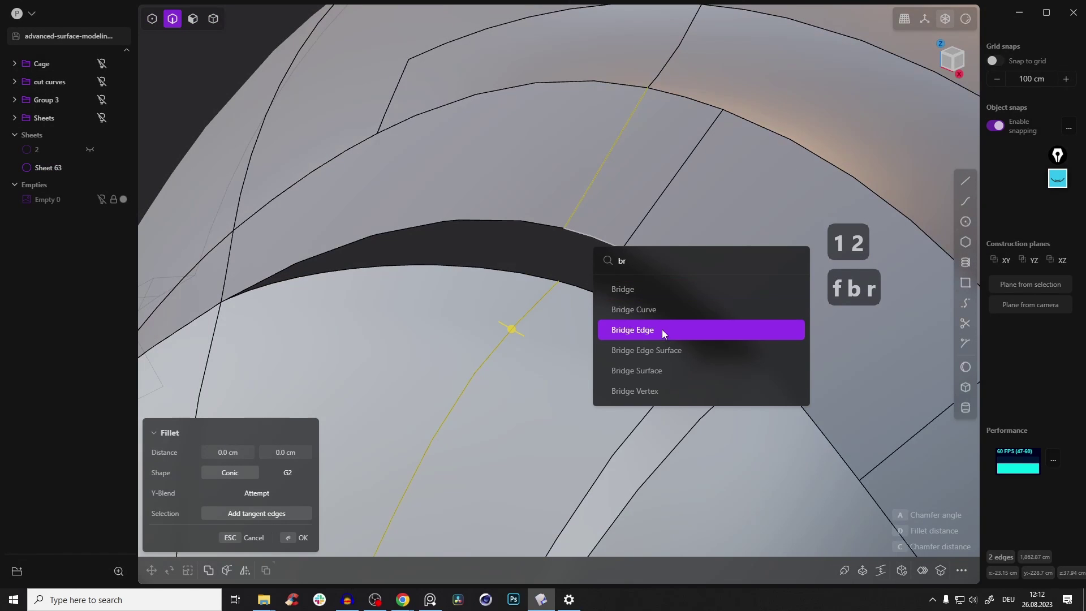
left_click(643, 329)
key("Tab")
key("Tab")
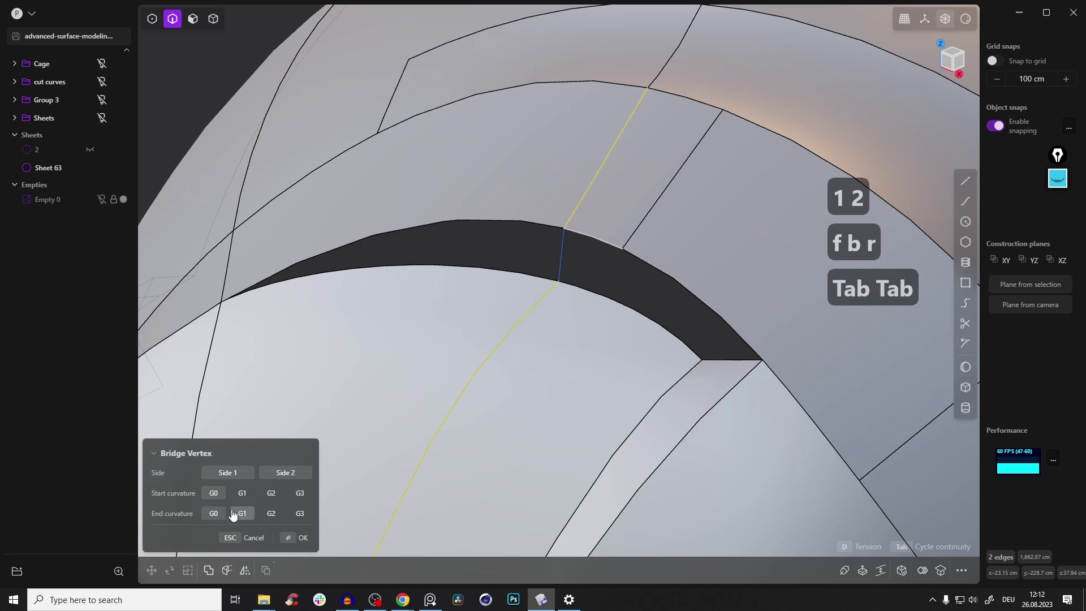
middle_click_drag(550, 234, 564, 266)
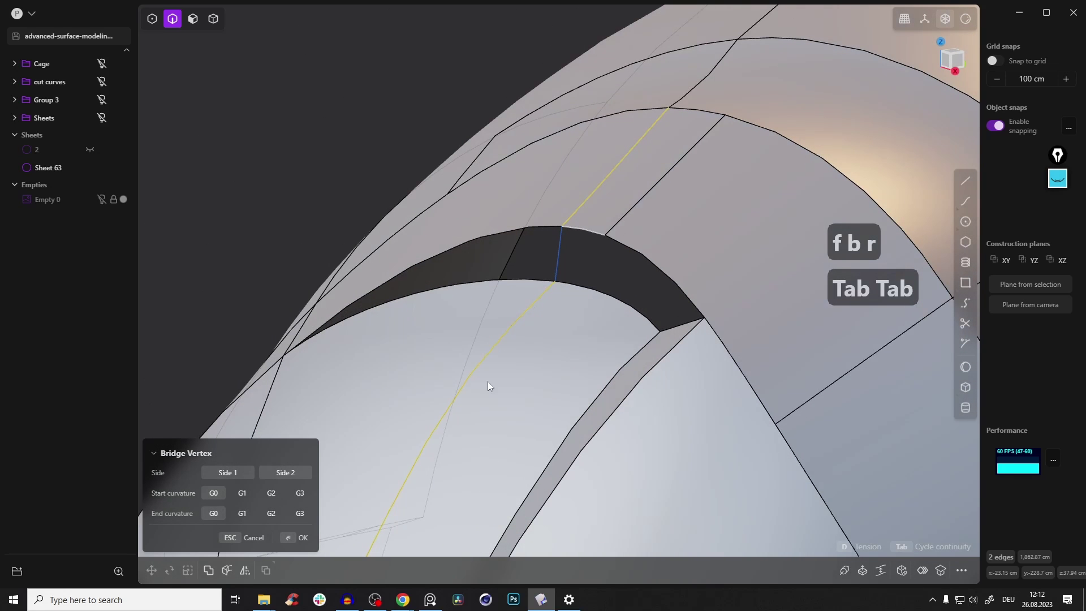
left_click(304, 537)
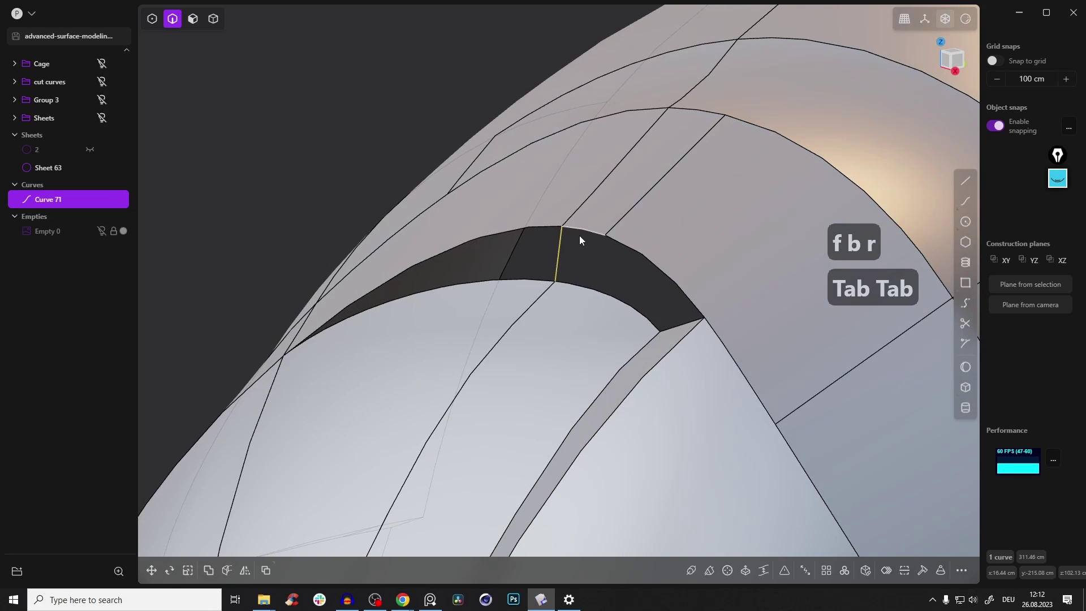
Loft the rear part of the upper gap between its upper and lower edges, guided by the strip's end edge, with G0 continuity.
scroll(615, 265, "up", 5)
middle_click_drag(698, 279, 568, 204, "shift")
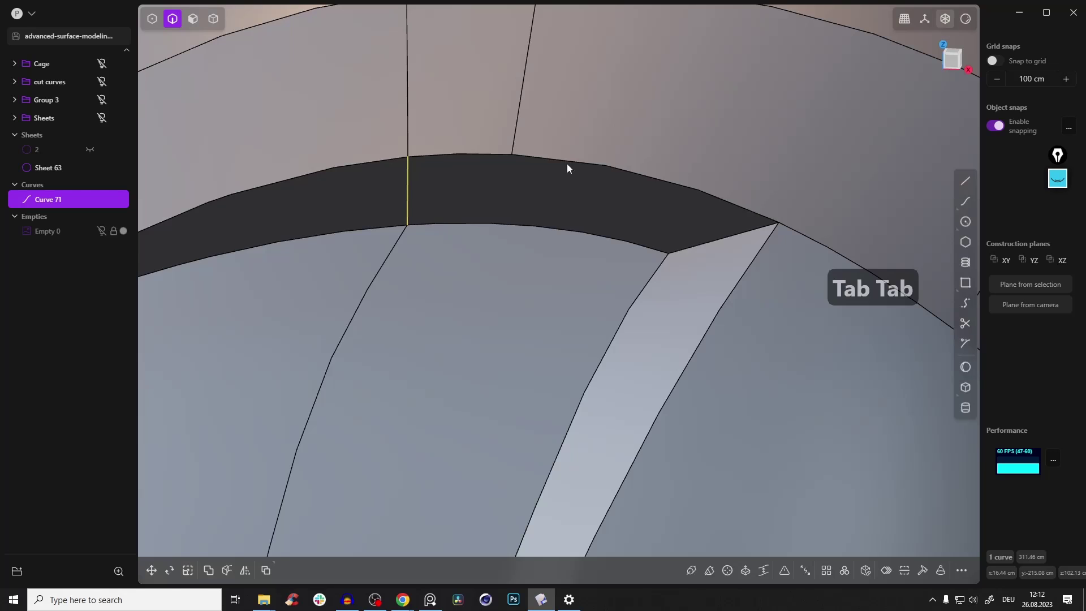
left_click(490, 157)
left_click(595, 163)
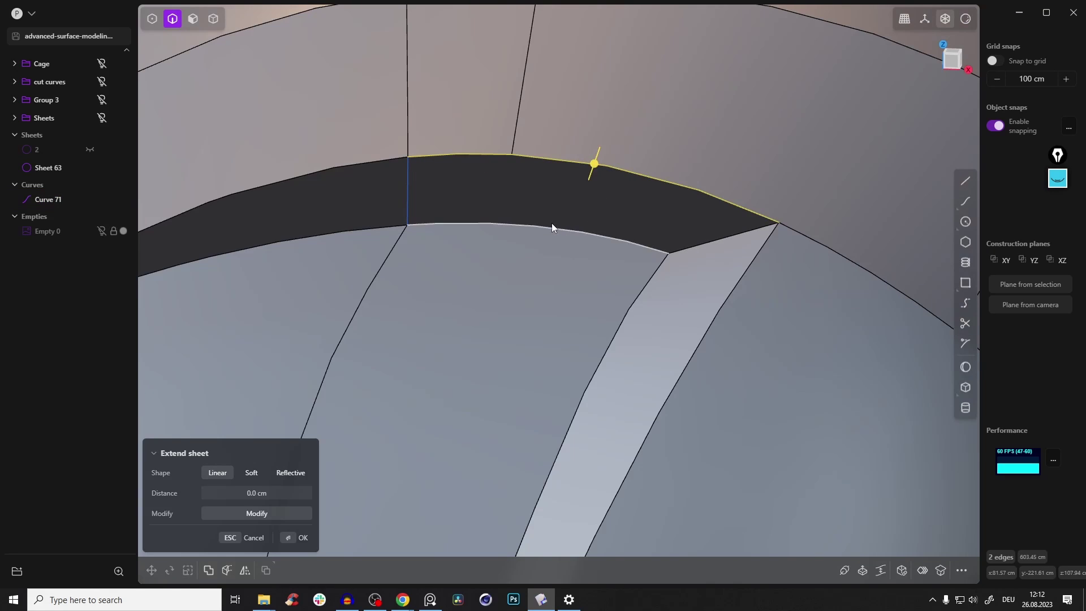
mouse_move(490, 138)
middle_mouse_down()
mouse_move(477, 138)
mouse_move(550, 138)
mouse_move(436, 143)
mouse_move(507, 123)
mouse_move(417, 147)
mouse_move(413, 135)
middle_mouse_up()
key("l")
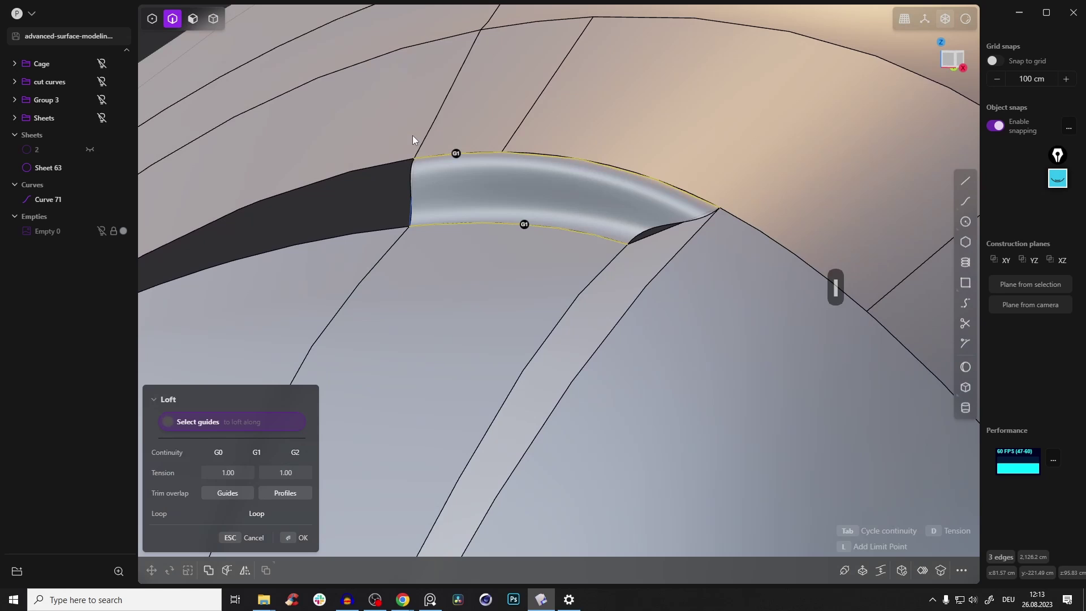
key("Tab")
key("Tab")
middle_click_drag(588, 274, 678, 225)
left_click(678, 226)
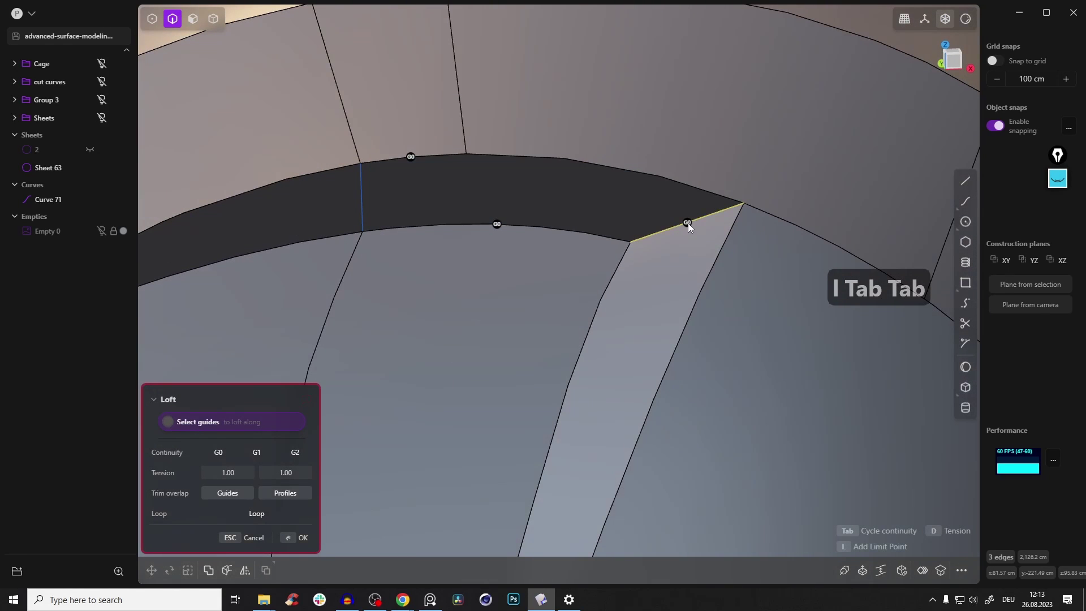
right_click(355, 212)
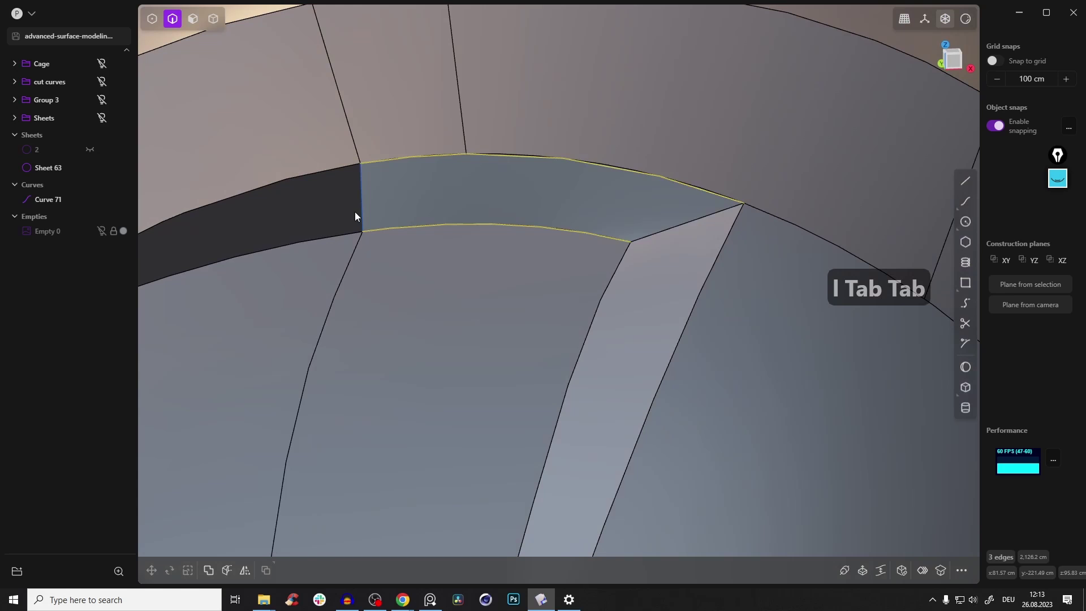
Check the new gap surface and delete the bridge curve beside it.
left_click(299, 215)
key("shift+e")
scroll(527, 230, "down", 3)
middle_click_drag(531, 213, 489, 199)
key("e")
left_click(429, 199)
key("x")
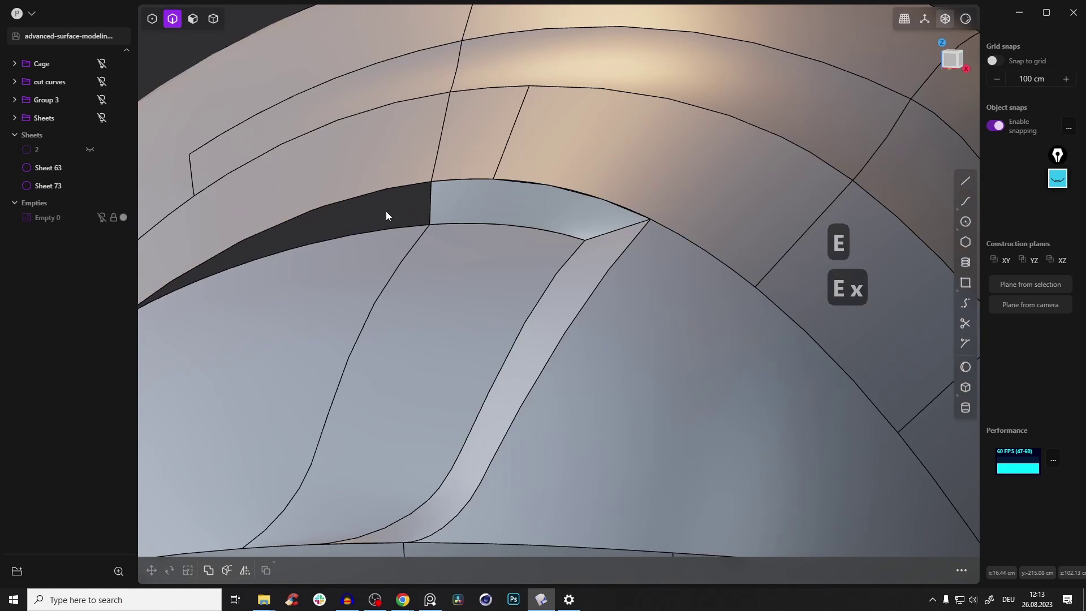
Join the new gap surface to the helmet sheet.
key("Tab")
left_click(498, 198)
left_click(567, 162, "shift")
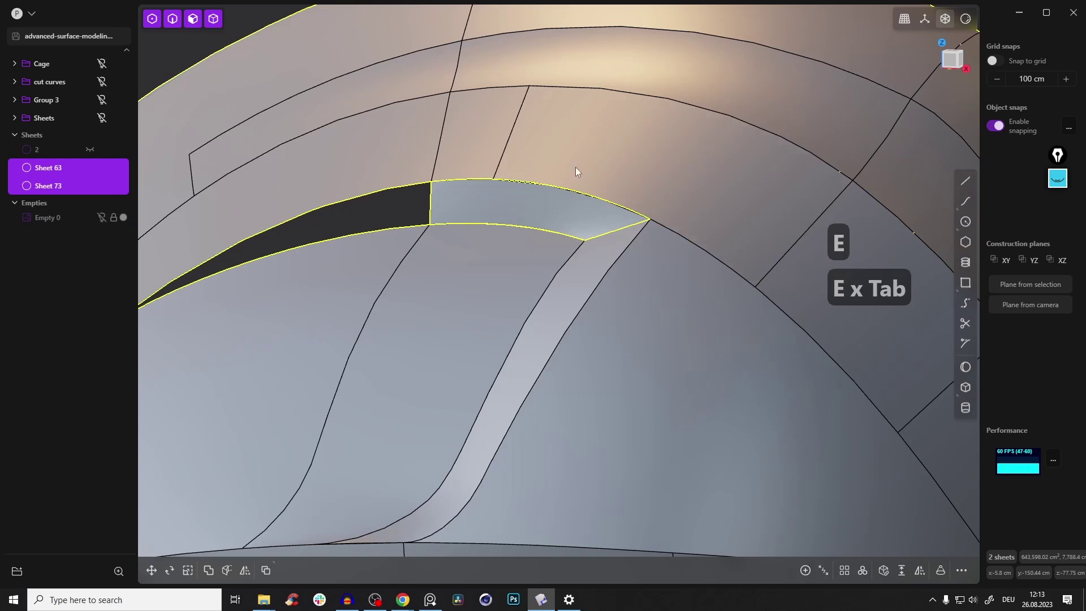
key("j")
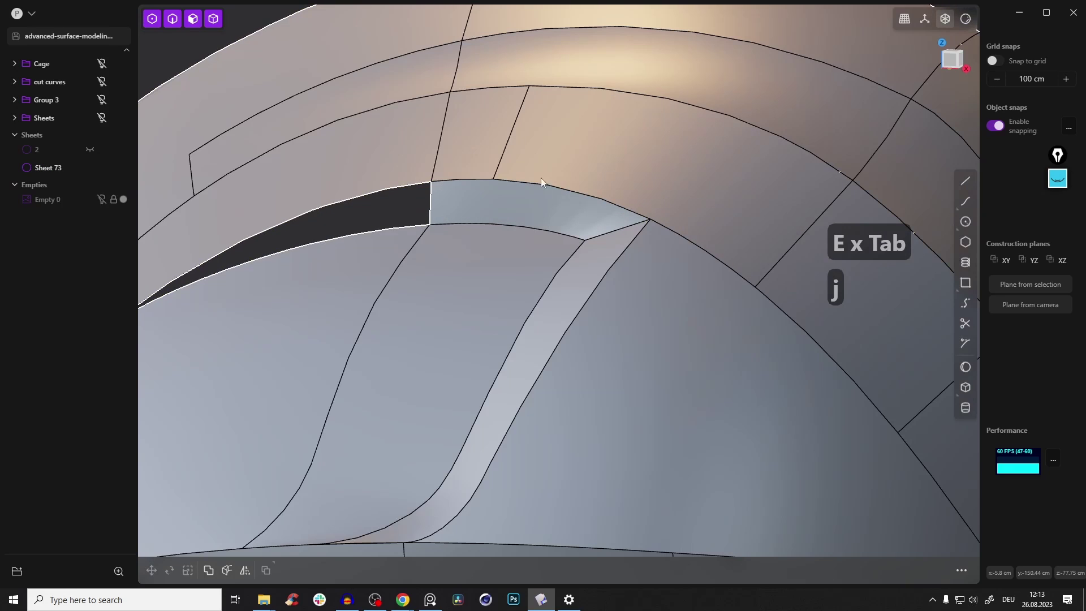
middle_click_drag(571, 208, 621, 212)
scroll(557, 187, "up", 2)
mouse_move(554, 184)
middle_mouse_down()
mouse_move(512, 192)
mouse_move(555, 190)
middle_mouse_up()
key("2")
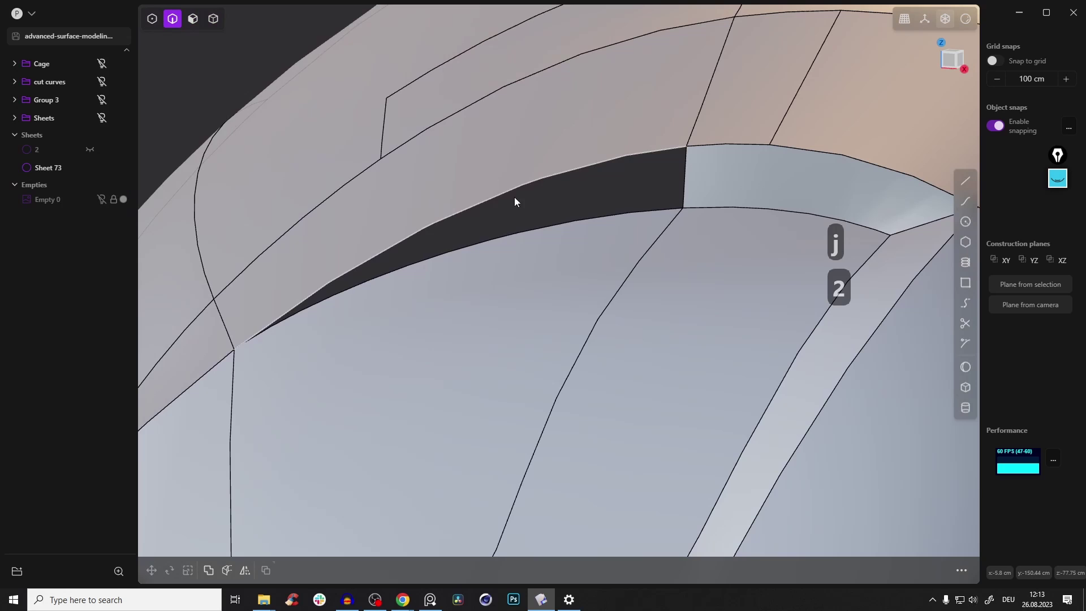
left_click(510, 190)
left_click(337, 295, "shift")
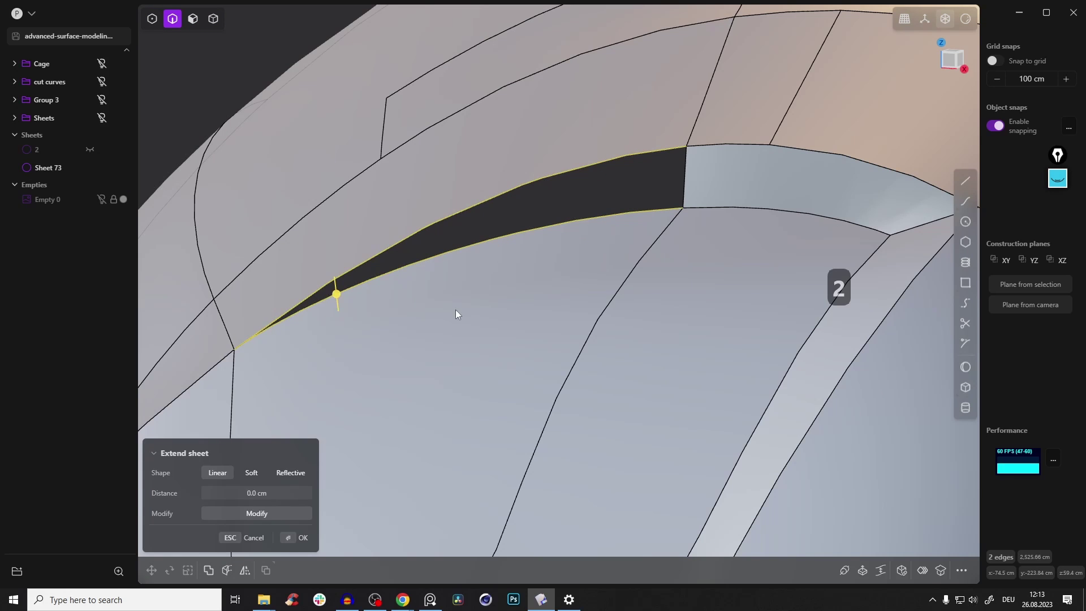
key("l")
key("Tab")
key("Tab")
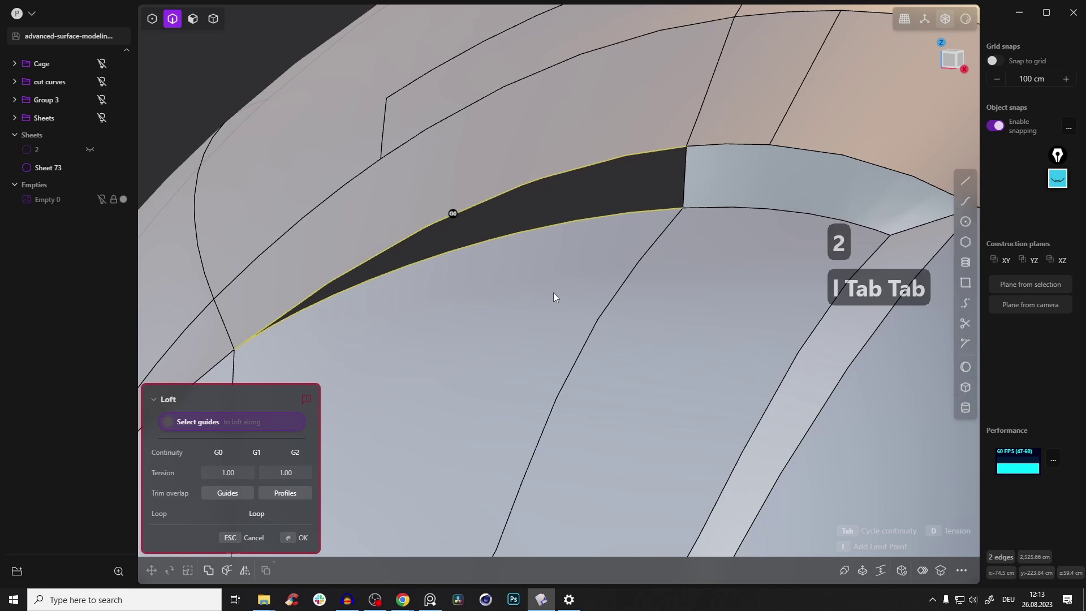
key("Escape")
key("Escape")
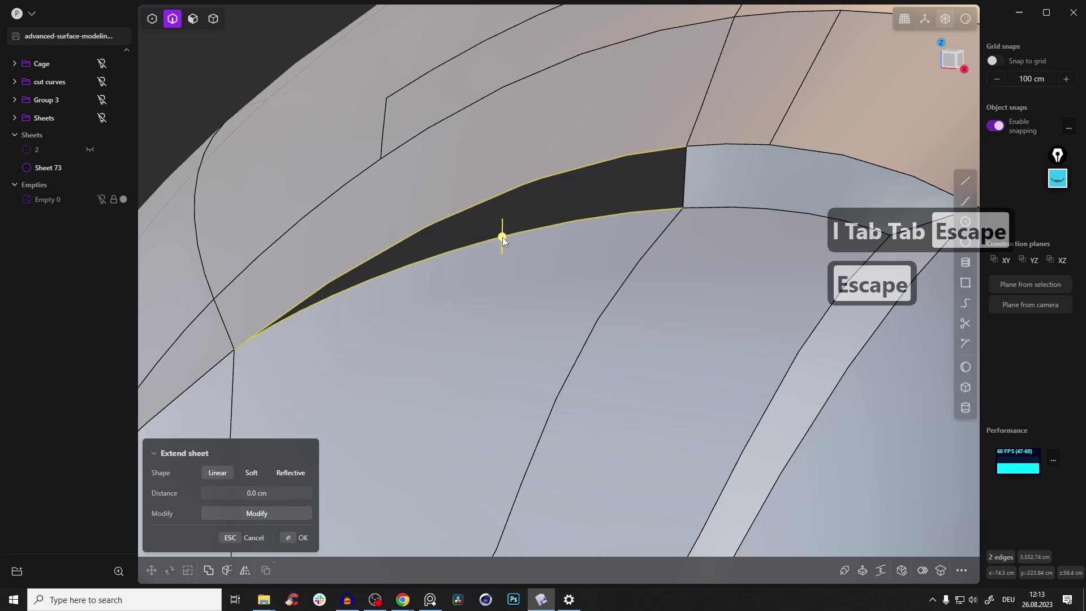
key("l")
key("Tab")
key("Tab")
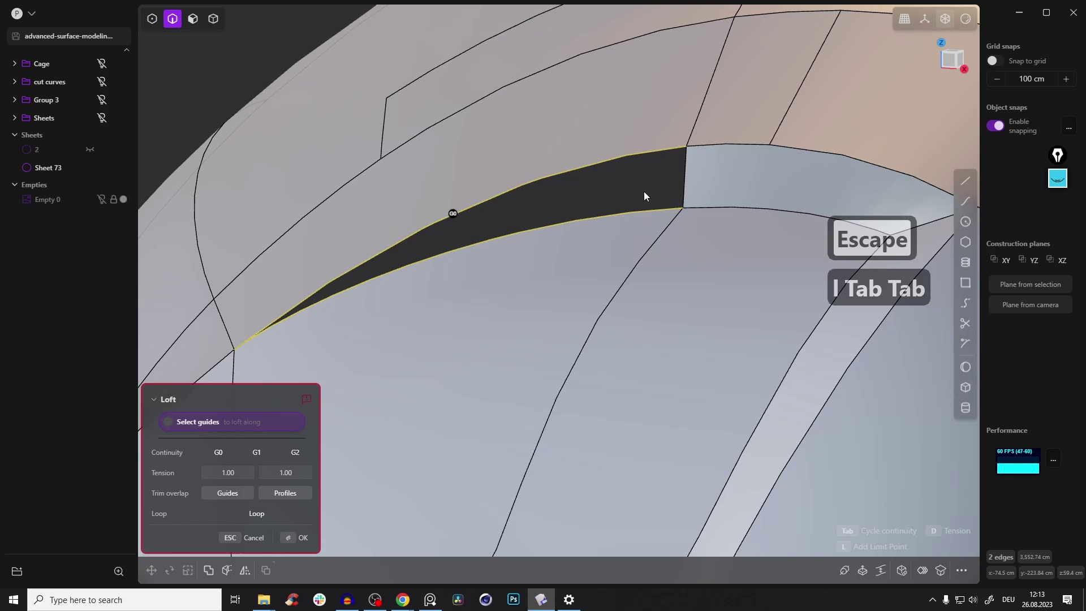
key("Escape")
Fill the remaining upper front gap with Patch hole from its three bounding edges, using G0 continuity and Quality faces.
middle_click_drag(619, 191, 495, 160)
key("2")
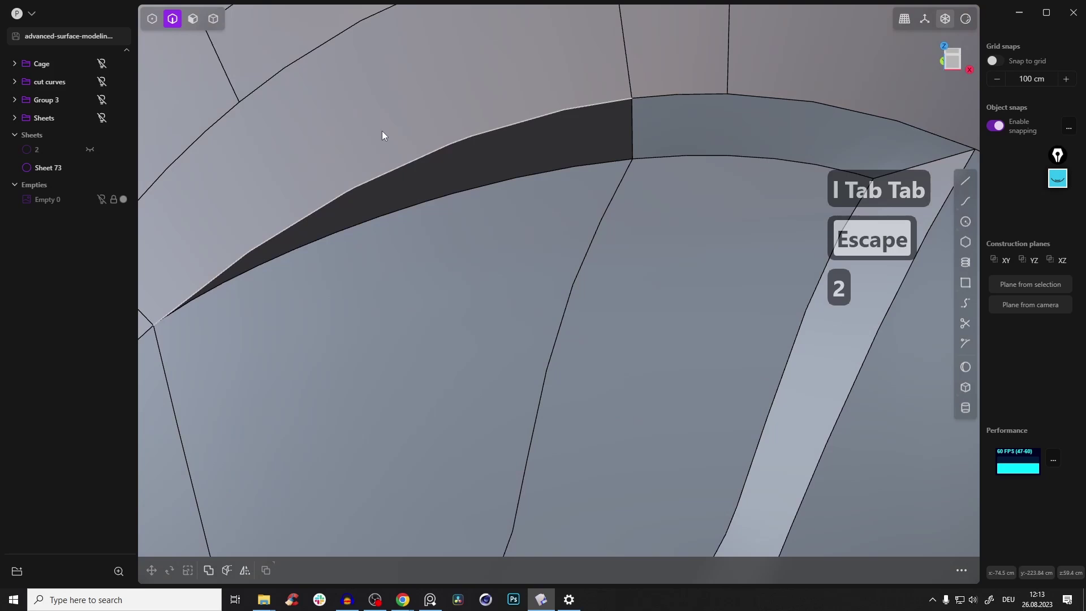
double_click(440, 147)
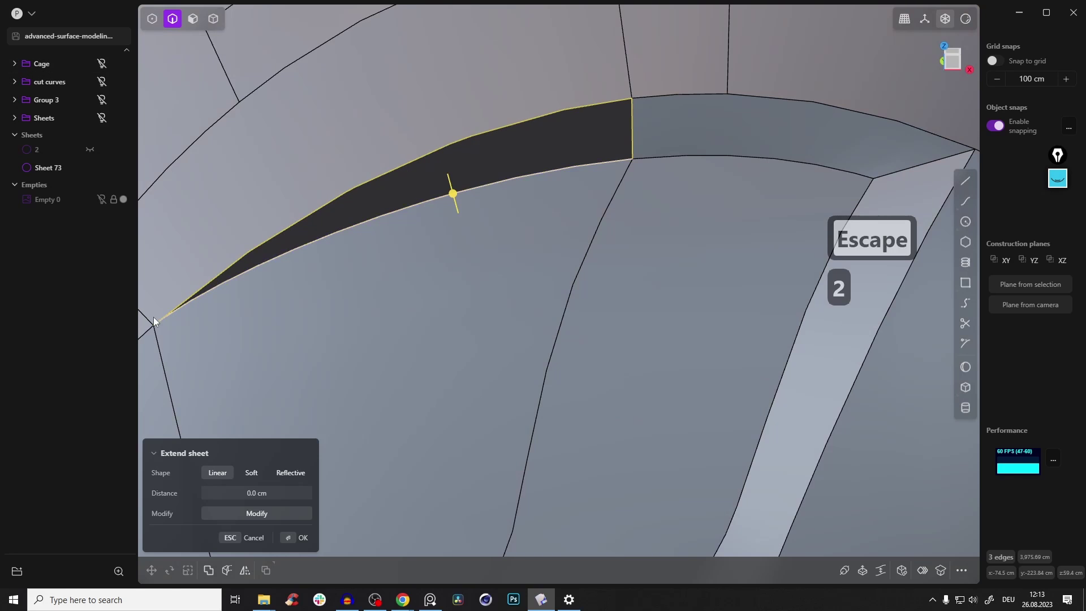
left_click(878, 571)
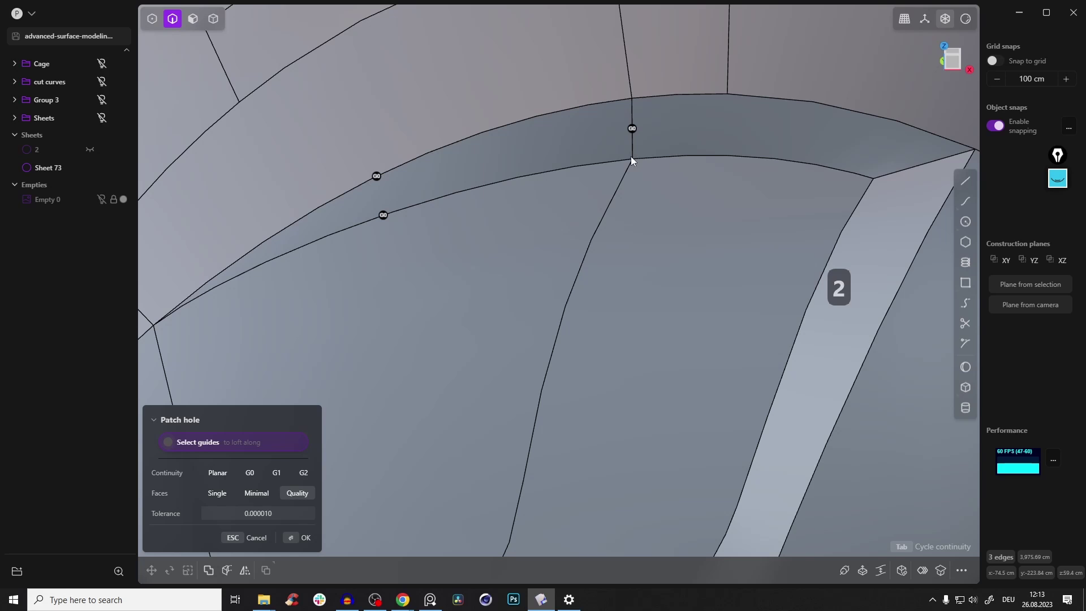
left_click(305, 537)
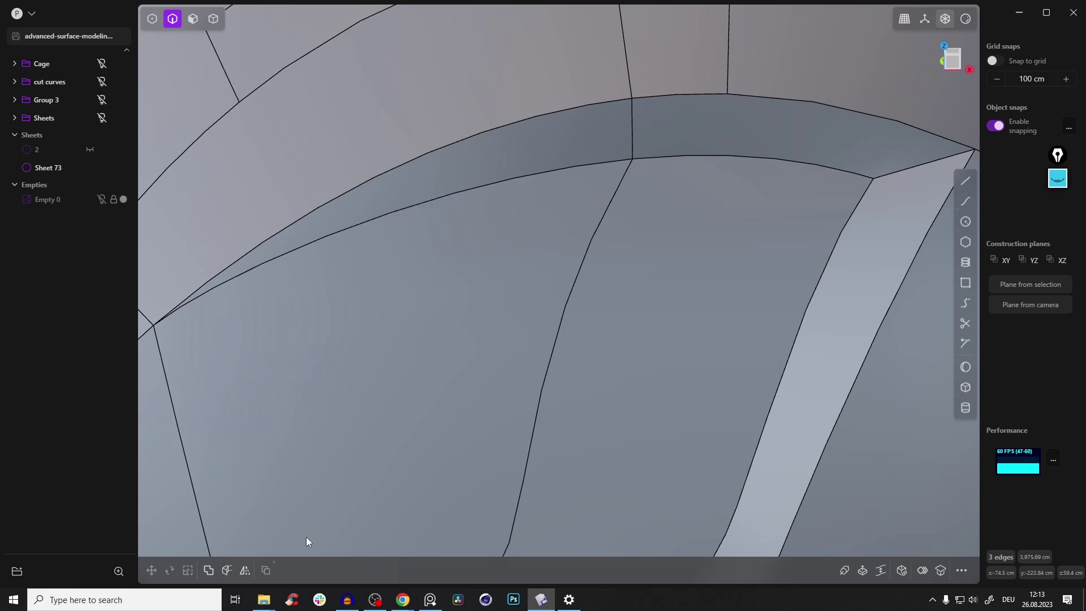
Inspect the closed side recess and its upper strip with the surface edge lines hidden.
key("e")
right_click_drag(606, 344, 629, 248)
scroll(629, 249, "up", 3)
mouse_move(629, 249)
middle_mouse_down()
mouse_move(667, 197)
mouse_move(662, 222)
mouse_move(626, 235)
middle_mouse_up()
key("Tab")
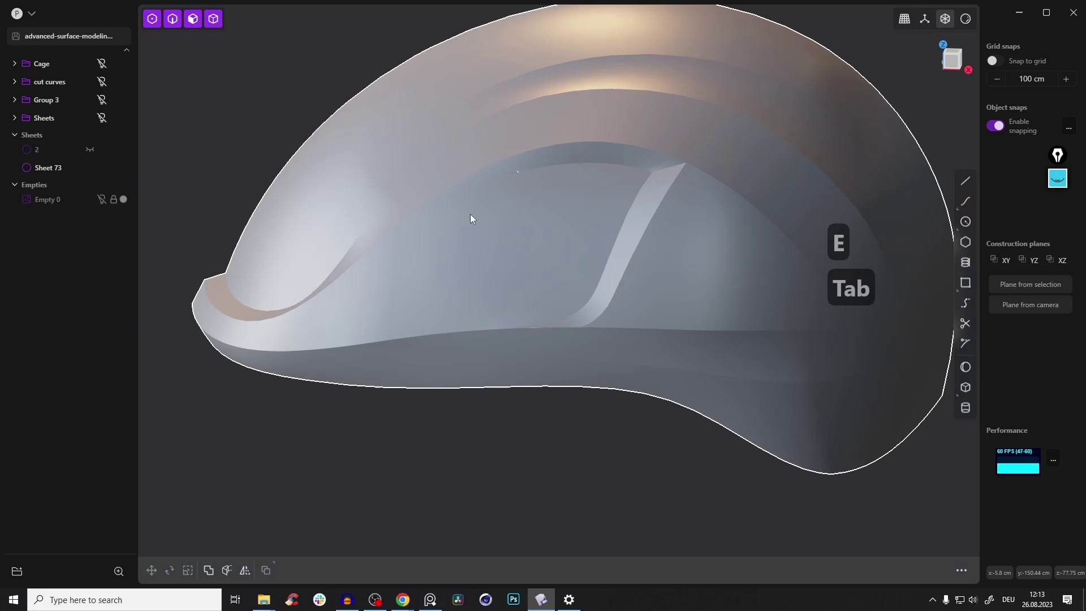
scroll(652, 176, "up", 3)
middle_click_drag(650, 176, 672, 172)
Try a fillet on the short corner edge between the recess's upper strip and rear strip, and undo it.
key("2")
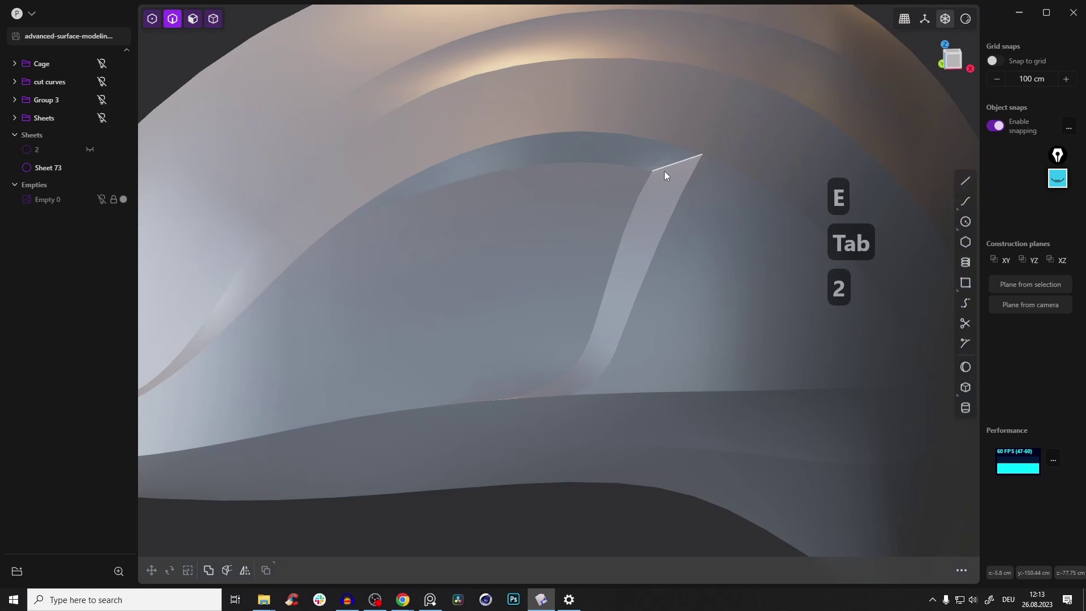
left_click(668, 165)
key("b")
left_click_drag(668, 166, 672, 178)
middle_click_drag(662, 180, 639, 184)
key("e")
key("e")
key("ctrl+z")
middle_click_drag(552, 189, 615, 287)
key("Escape")
Unhide sheet 2 and show the surface edge lines again.
left_click(102, 149)
left_click(90, 150)
middle_click_drag(701, 289, 432, 327, "shift")
scroll(432, 328, "up", 4)
middle_click_drag(584, 261, 554, 262)
key("e")
scroll(554, 263, "up", 3)
Delete the eight faces forming the side recess of sheet 2: upper strips, inset panel, rear strips and lower strips.
key("4")
left_click(638, 220)
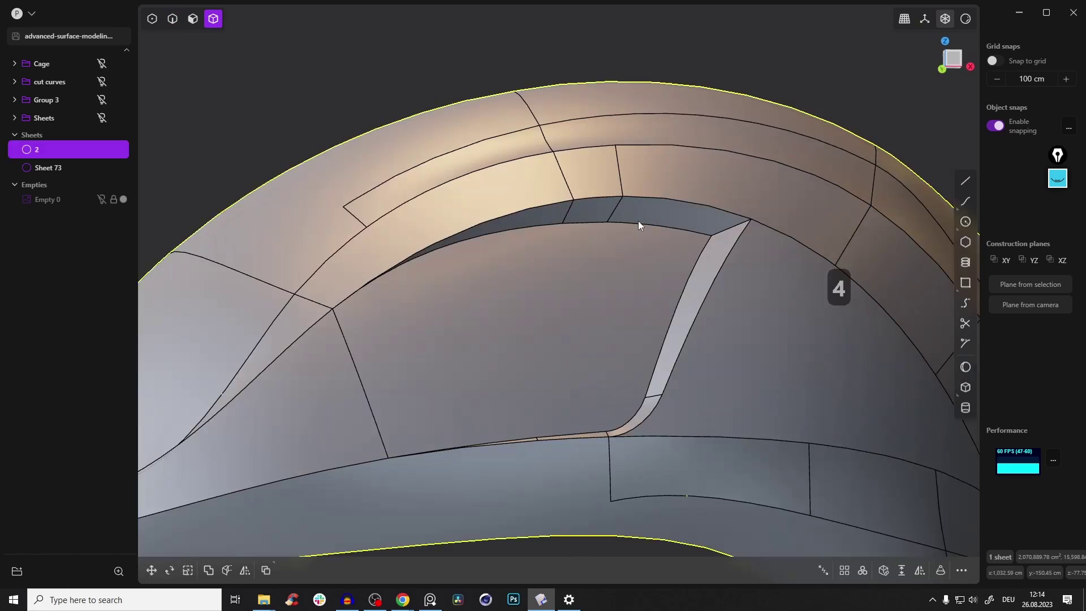
key("3")
left_click(633, 214)
key("o")
left_click(591, 213, "shift")
left_click(538, 219, "shift")
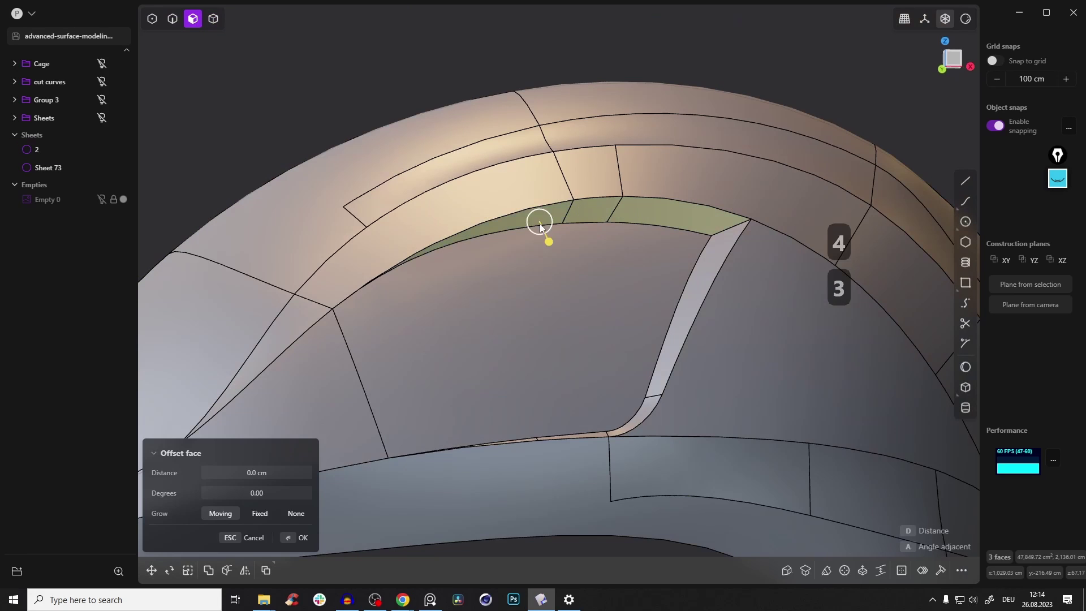
left_click(543, 274, "shift")
left_click(711, 253, "shift")
left_click(640, 415, "shift")
middle_click_drag(586, 432, 526, 457)
scroll(526, 457, "up", 3)
left_click(524, 446, "shift")
left_click(585, 423, "shift")
scroll(682, 294, "down", 3)
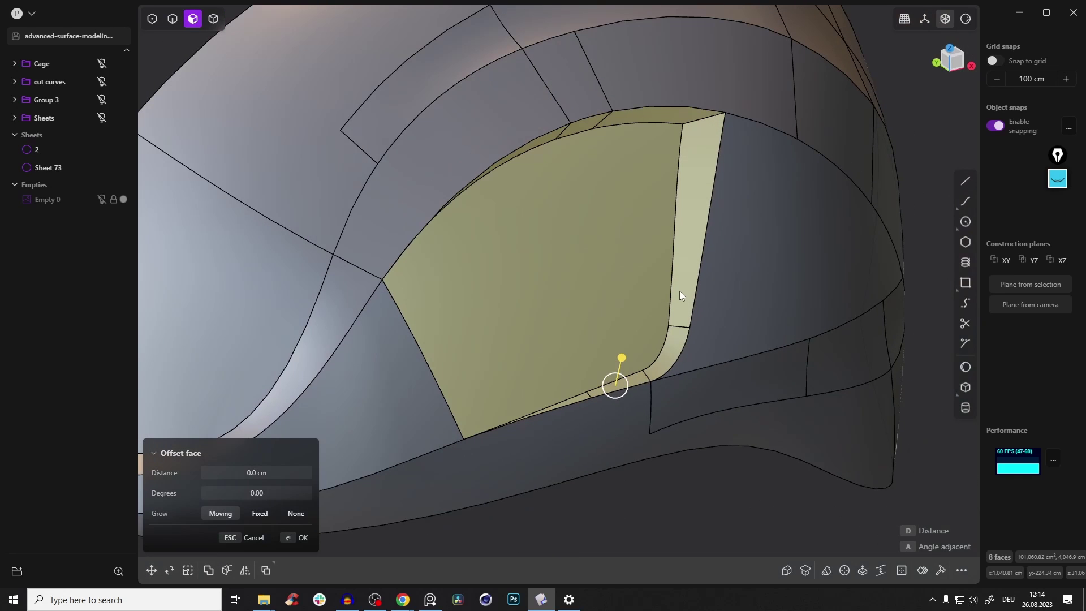
key("x")
scroll(681, 254, "down", 5)
middle_click_drag(681, 253, 742, 269)
key("2")
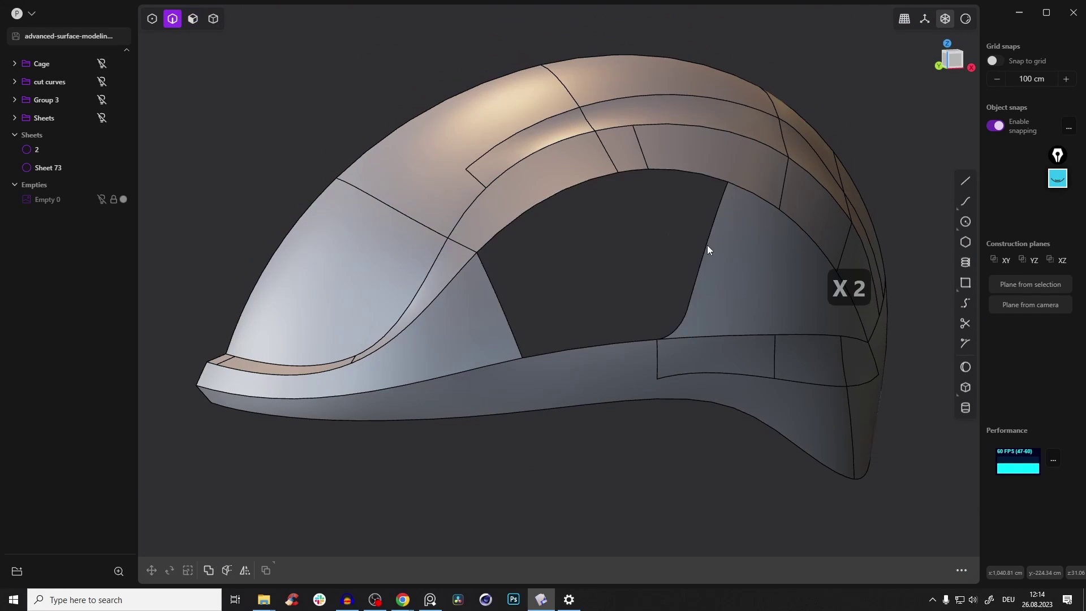
double_click(707, 245)
left_click(905, 572)
key("e")
middle_click_drag(727, 248, 630, 219)
key("e")
key("Escape")
scroll(674, 197, "up", 3)
scroll(735, 248, "down", 3)
middle_click_drag(748, 239, 727, 223)
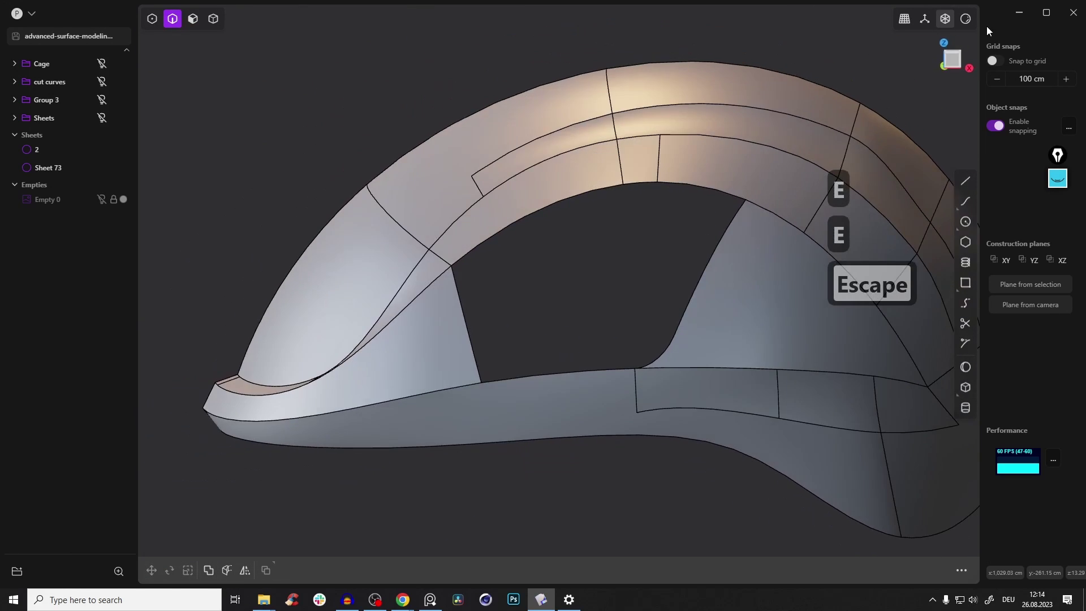
Outline the inset panel over the side opening in front view with the screen pen, and clear the drawing.
left_click(954, 59)
left_click(1056, 180)
mouse_move(1056, 229)
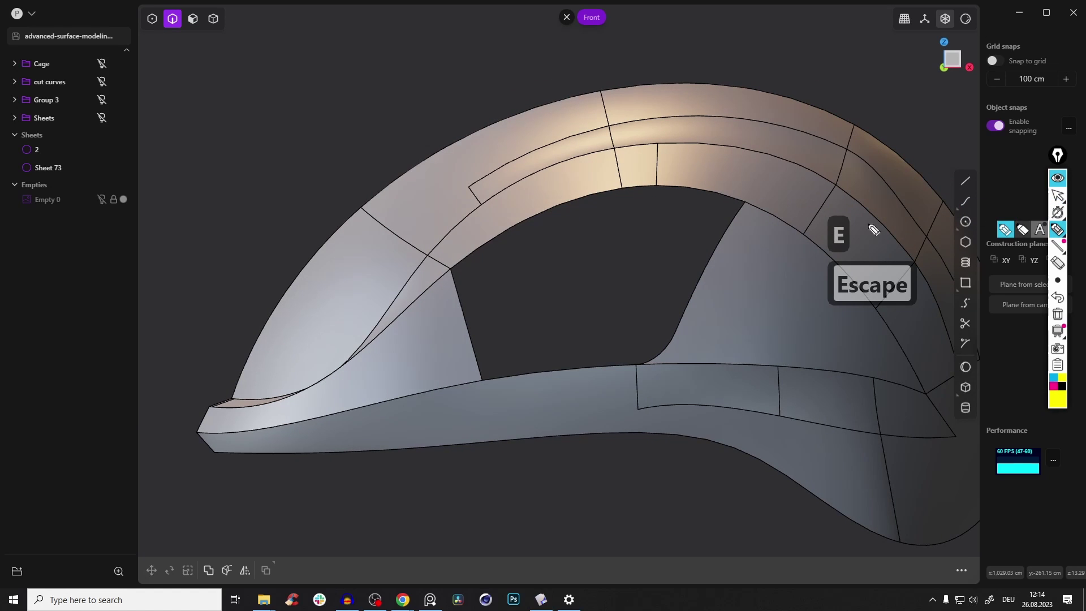
left_click_drag(451, 270, 618, 217)
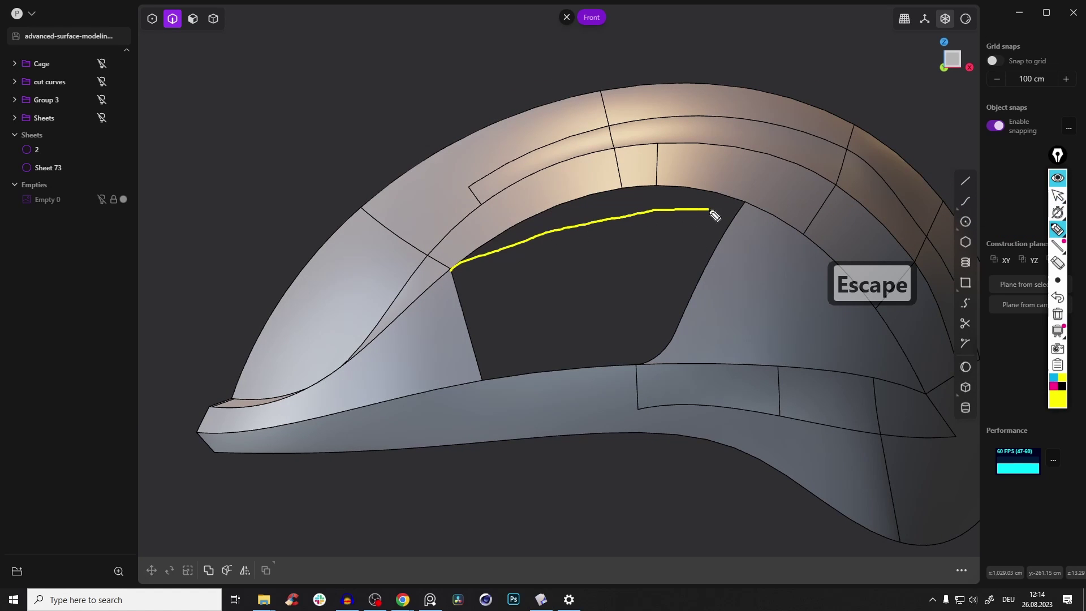
left_click_drag(709, 210, 680, 260)
left_click_drag(649, 338, 509, 386)
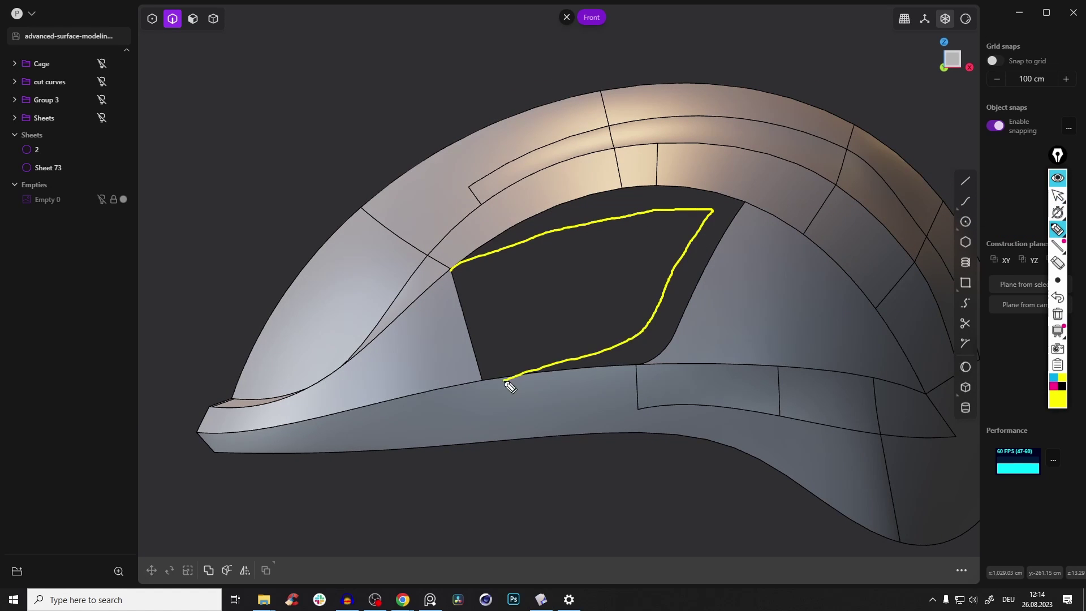
left_click(1059, 315)
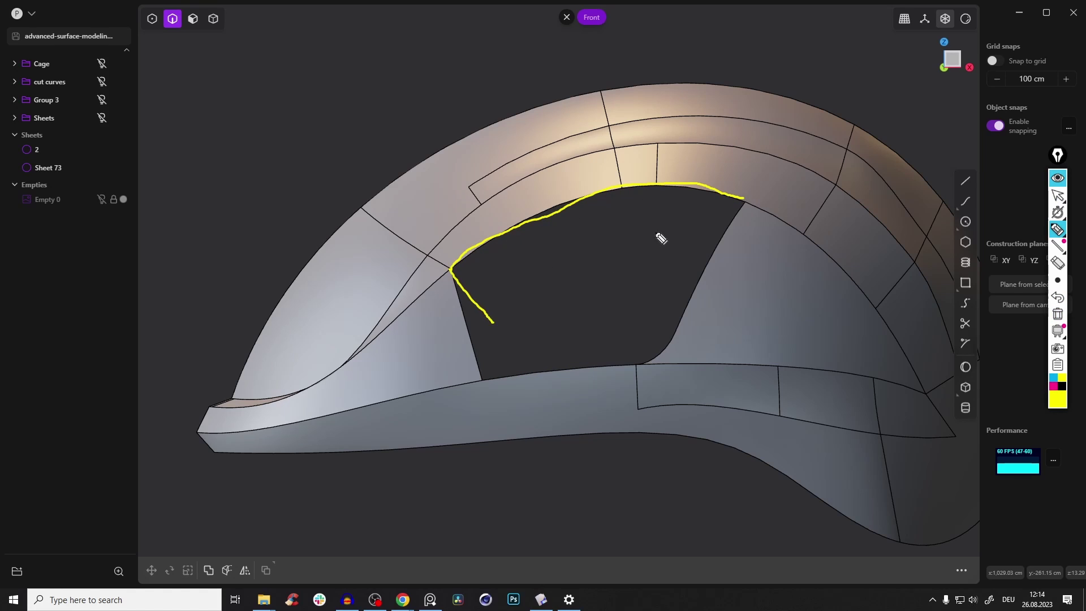
Mark the overlapping upper, lower and base surfaces over the opening with the screen pen, and clear the markings.
left_click_drag(656, 270, 515, 316)
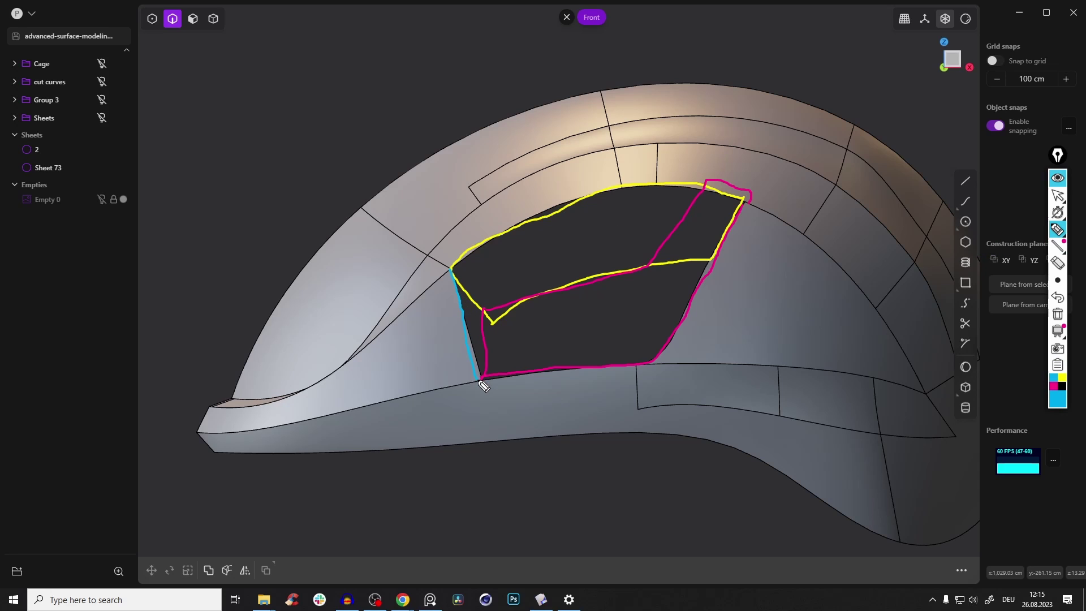
left_click_drag(482, 382, 644, 365)
left_click_drag(450, 276, 696, 181)
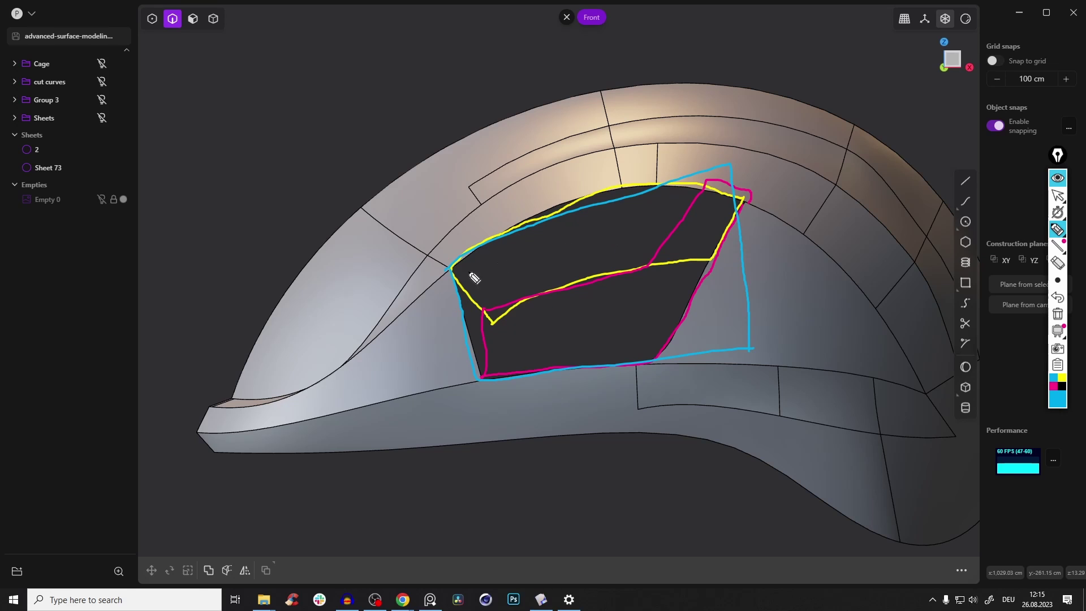
mouse_move(524, 264)
left_mouse_down()
mouse_move(724, 207)
mouse_move(637, 340)
mouse_move(458, 380)
left_mouse_up()
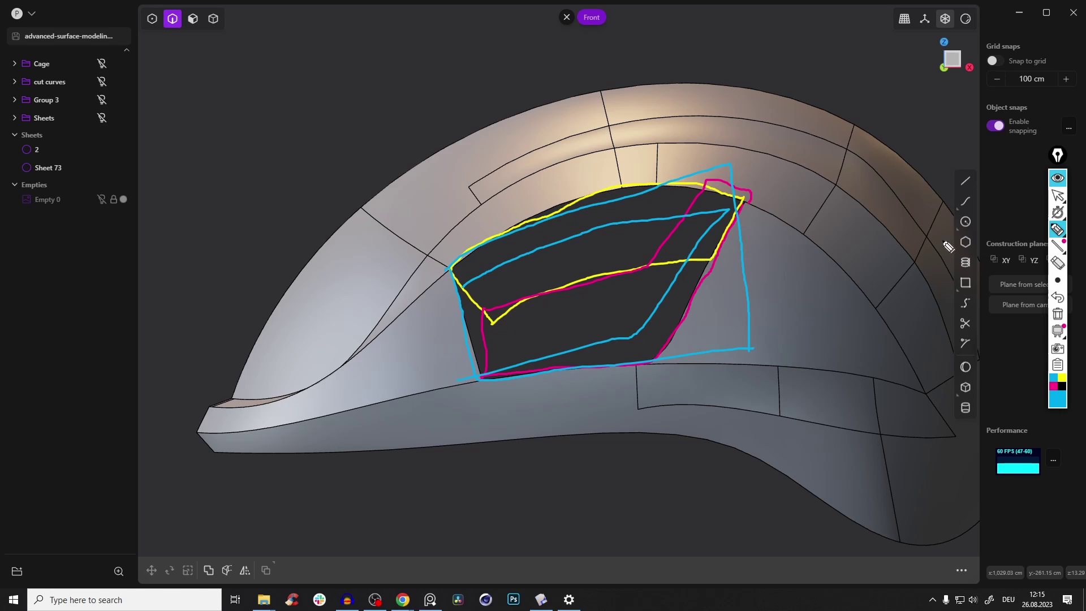
left_click(1057, 314)
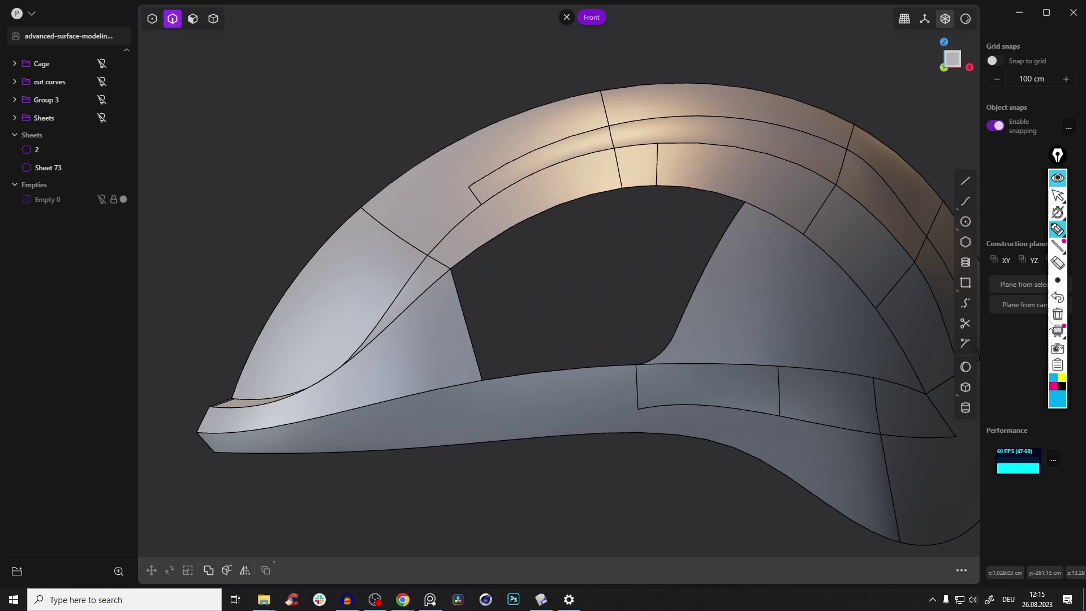
left_click(1057, 195)
left_click(1057, 178)
Duplicate the three upper edges of the side opening as one separate curve.
middle_click_drag(724, 131, 770, 149)
scroll(766, 164, "up", 4)
key("2")
left_click(754, 214)
left_click(664, 216, "shift")
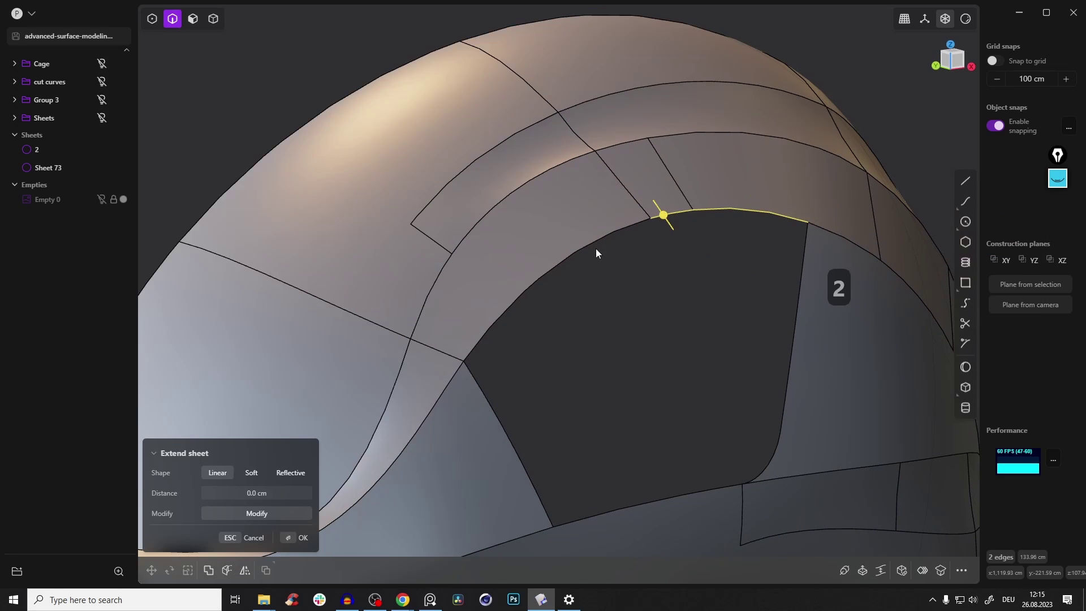
middle_click_drag(615, 263, 641, 152)
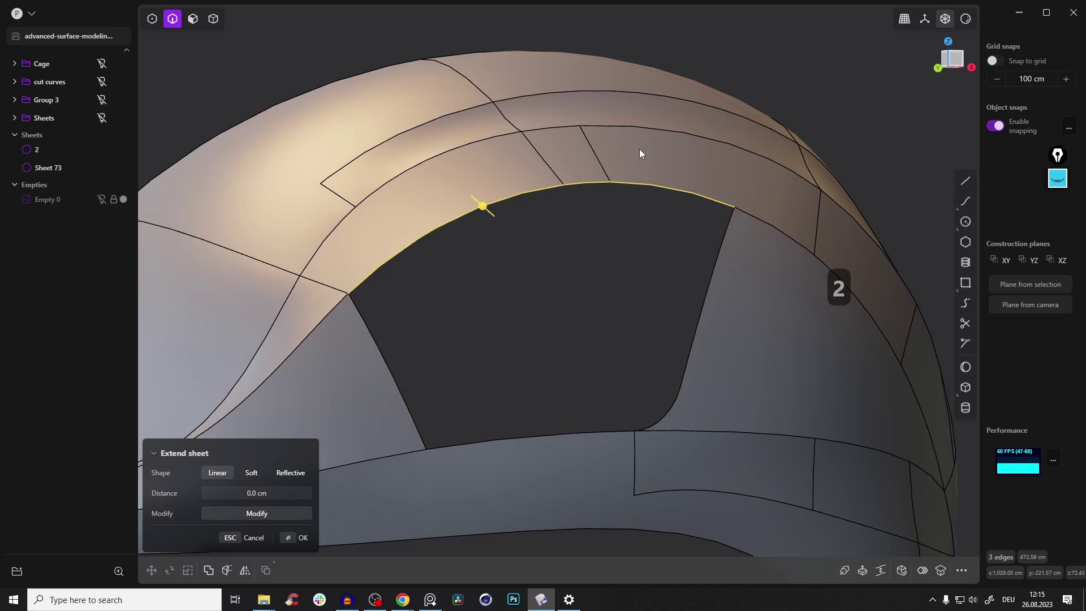
key("d")
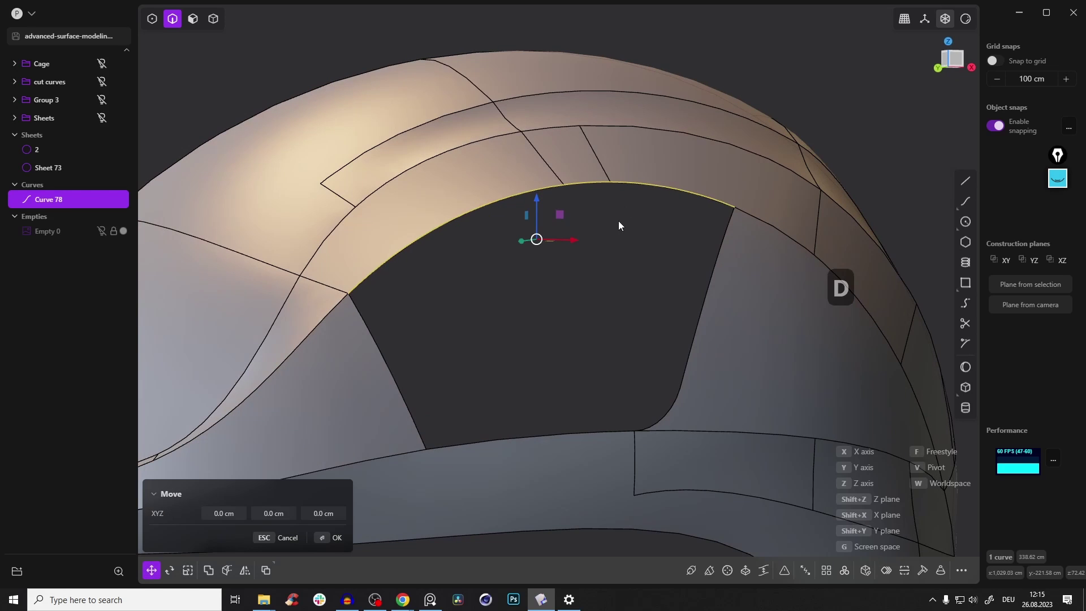
middle_click_drag(675, 175, 647, 221)
left_click(667, 270)
left_click(666, 265)
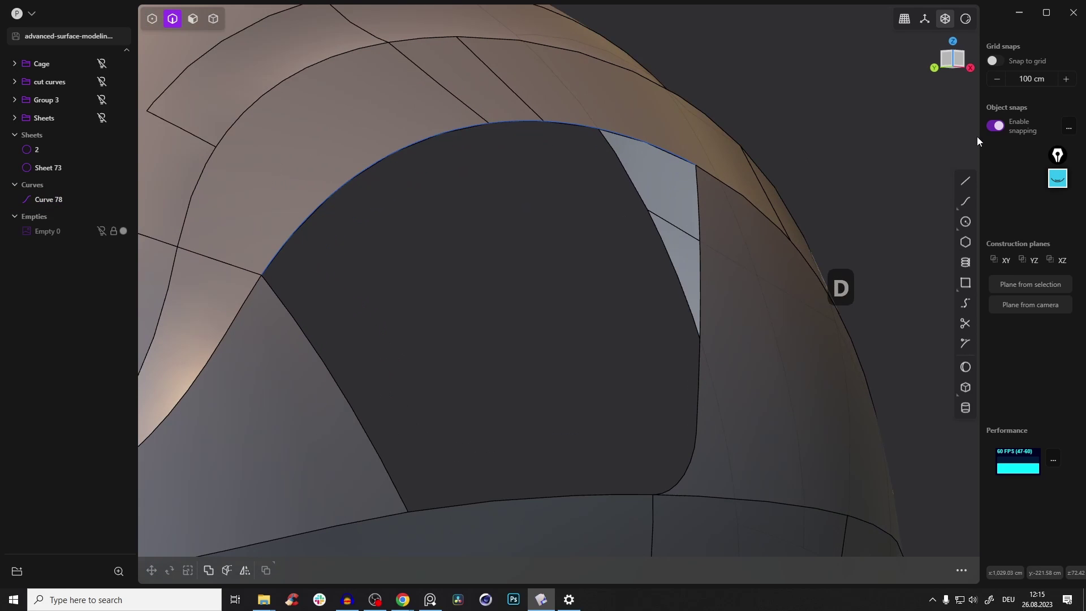
Hide Sheet 73 and draw a straight line in left view from the opening's upper rear corner, slanting down and inward.
left_click(965, 181)
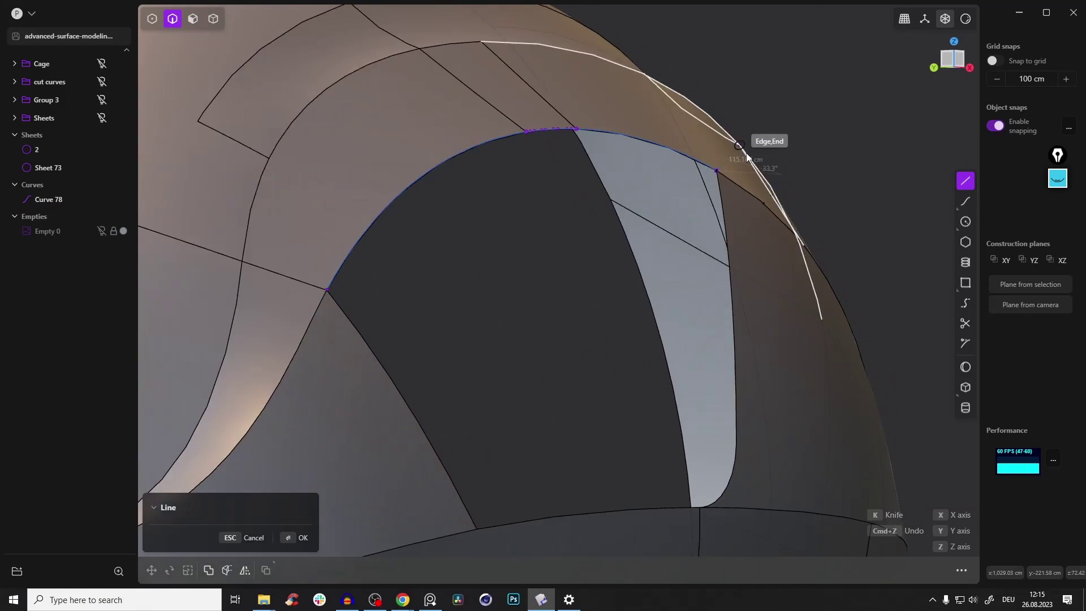
left_click(948, 59)
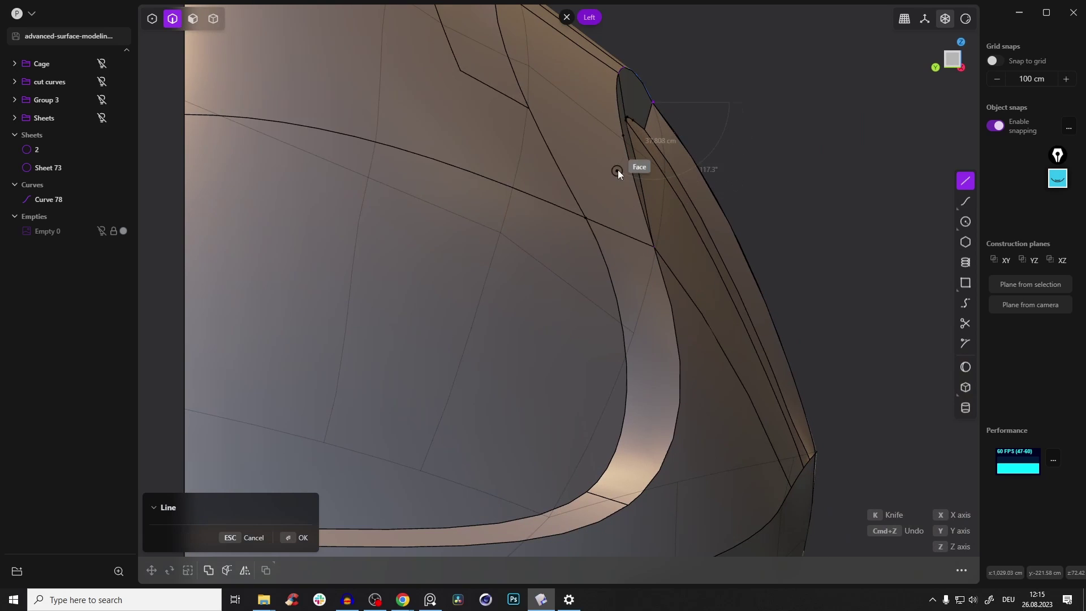
key("Escape")
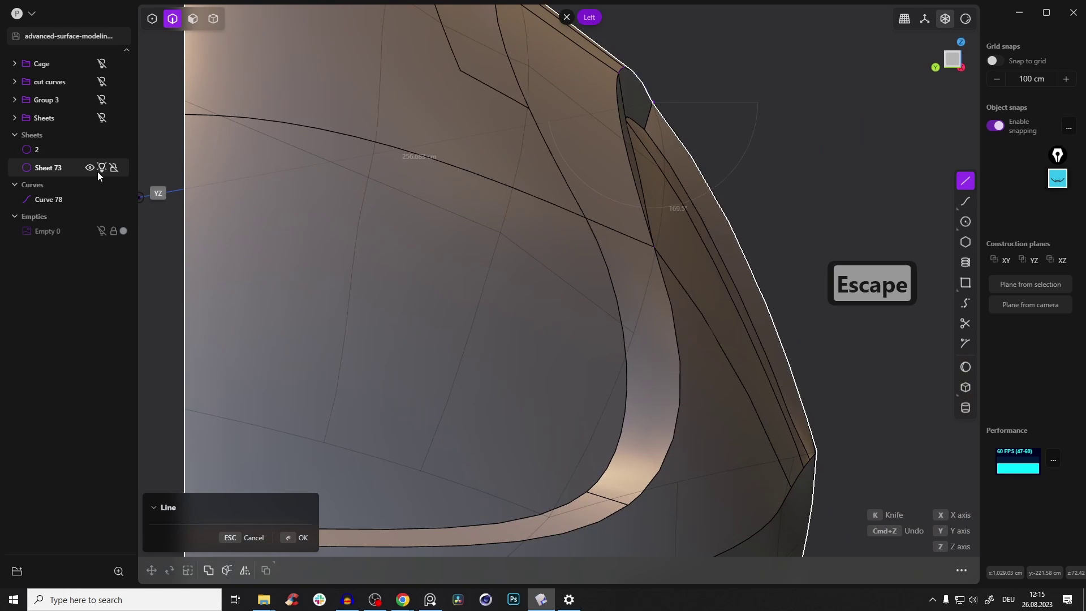
left_click(102, 169)
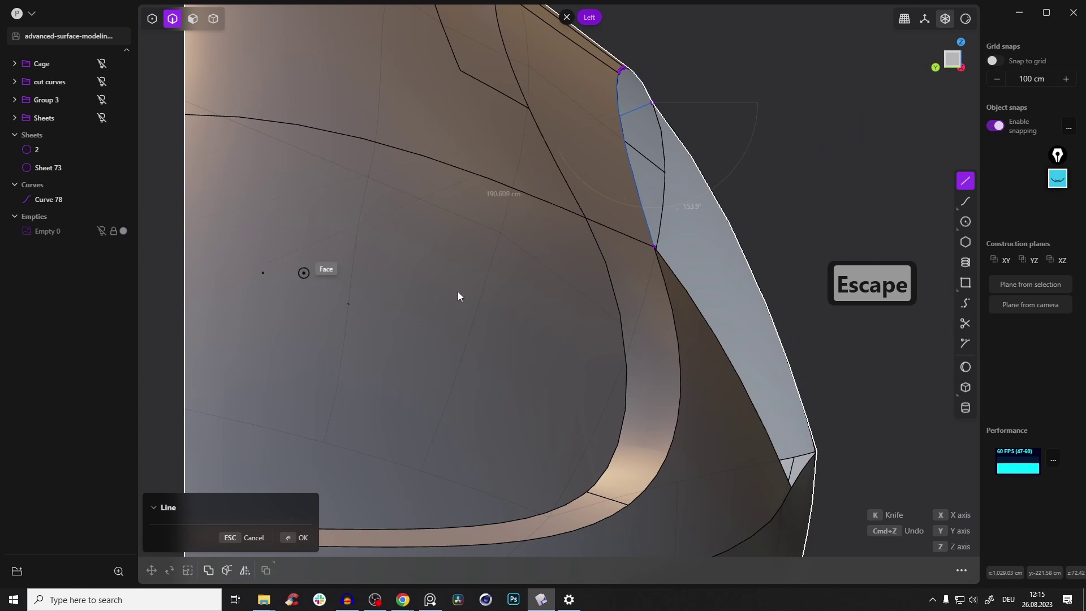
left_click(627, 203)
right_click(676, 188)
middle_click_drag(687, 136, 640, 160)
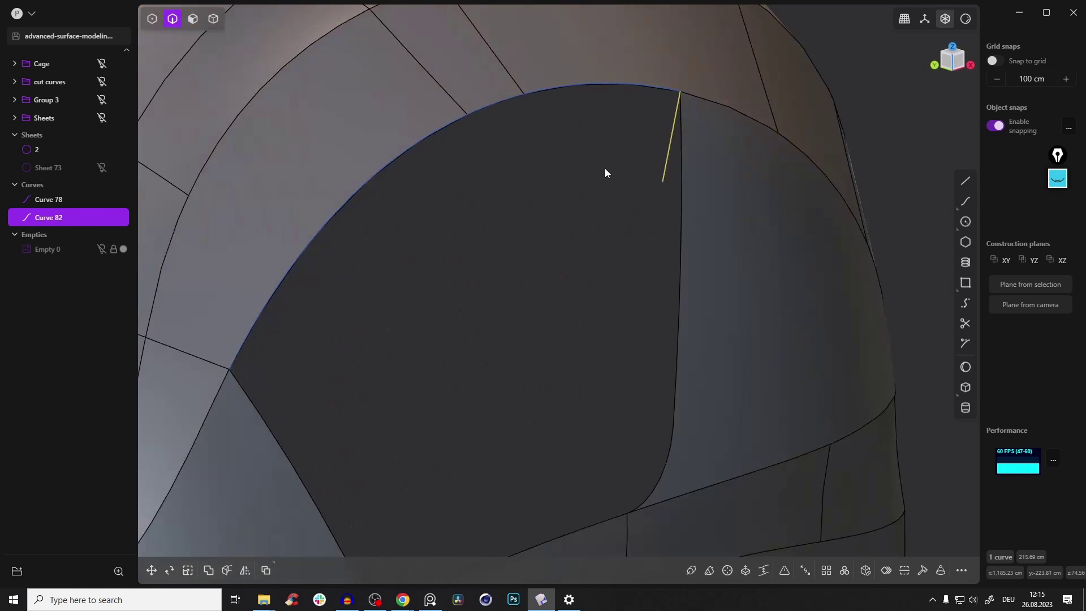
Move the slanted line's lower end forward in front view so it roughly follows the slope of the opening's rear edge.
scroll(585, 172, "down", 2)
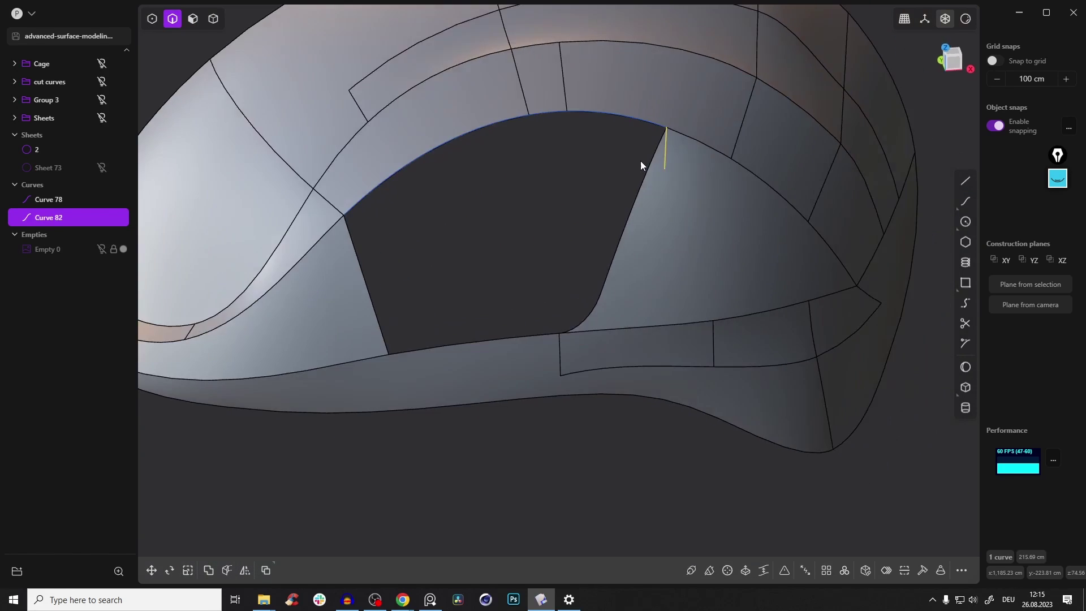
left_click(953, 60)
key("1")
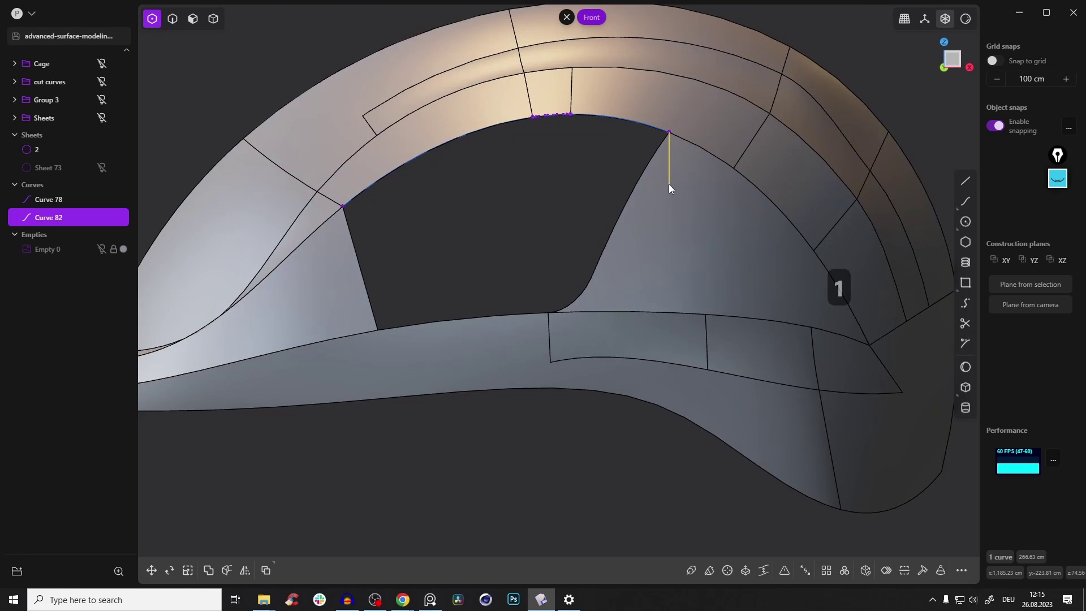
left_click(644, 204)
middle_click_drag(670, 138, 680, 242)
key("2")
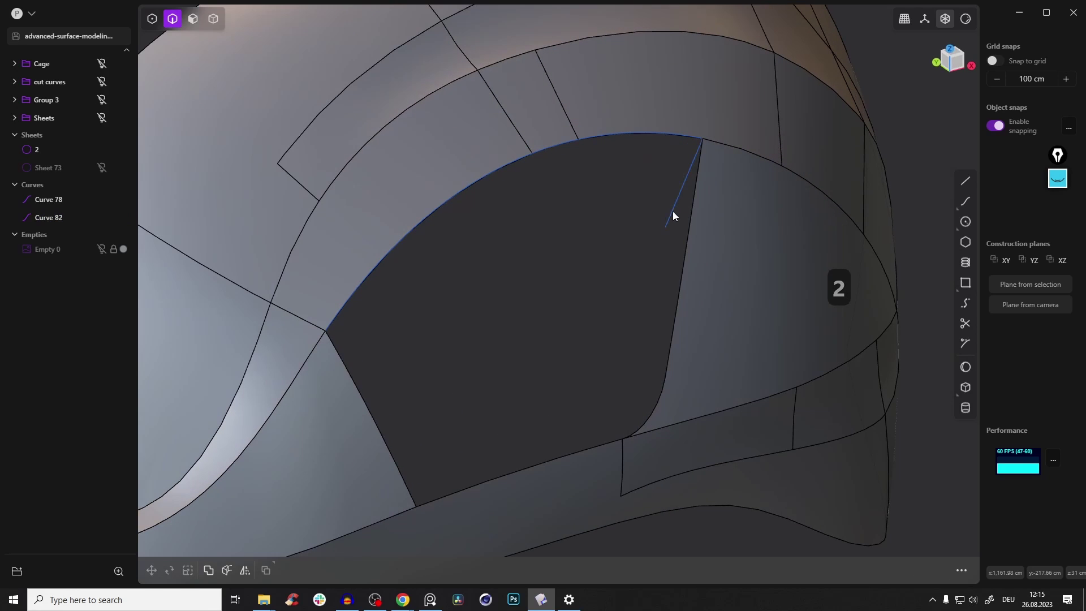
Sweep the slanted line along the duplicated upper edge curve of the side opening to create an inward-leaning sheet.
left_click(673, 212)
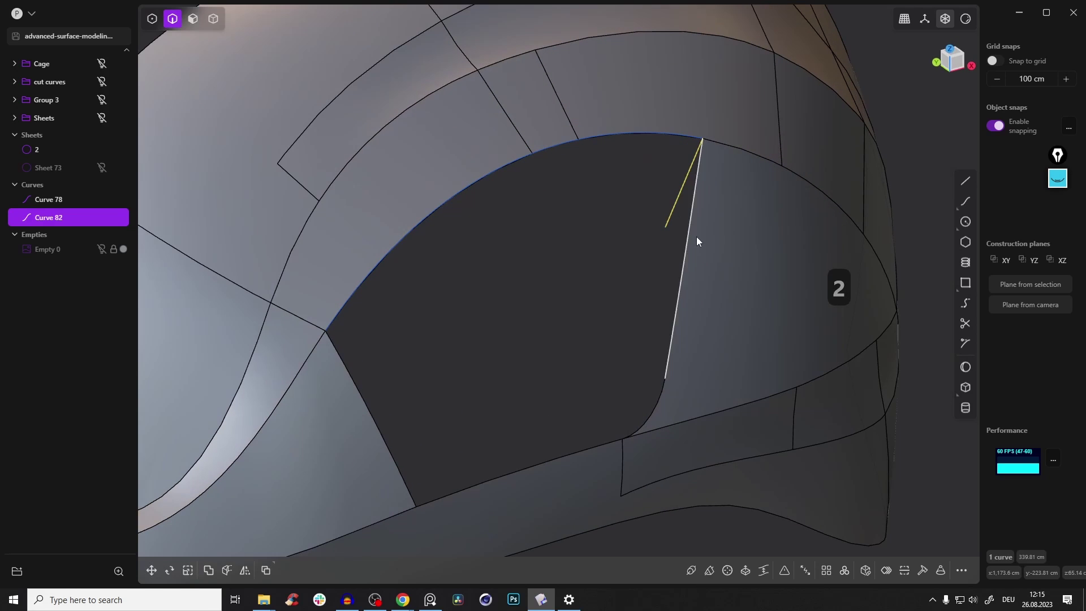
left_click(709, 570)
left_click(611, 137)
middle_click_drag(613, 174, 382, 245)
middle_click_drag(647, 205, 511, 237)
scroll(557, 218, "down", 3)
middle_click_drag(927, 220, 509, 248, "shift")
scroll(538, 251, "up", 1)
middle_click_drag(406, 179, 508, 171, "shift")
scroll(508, 171, "up", 4)
middle_click_drag(464, 225, 237, 280)
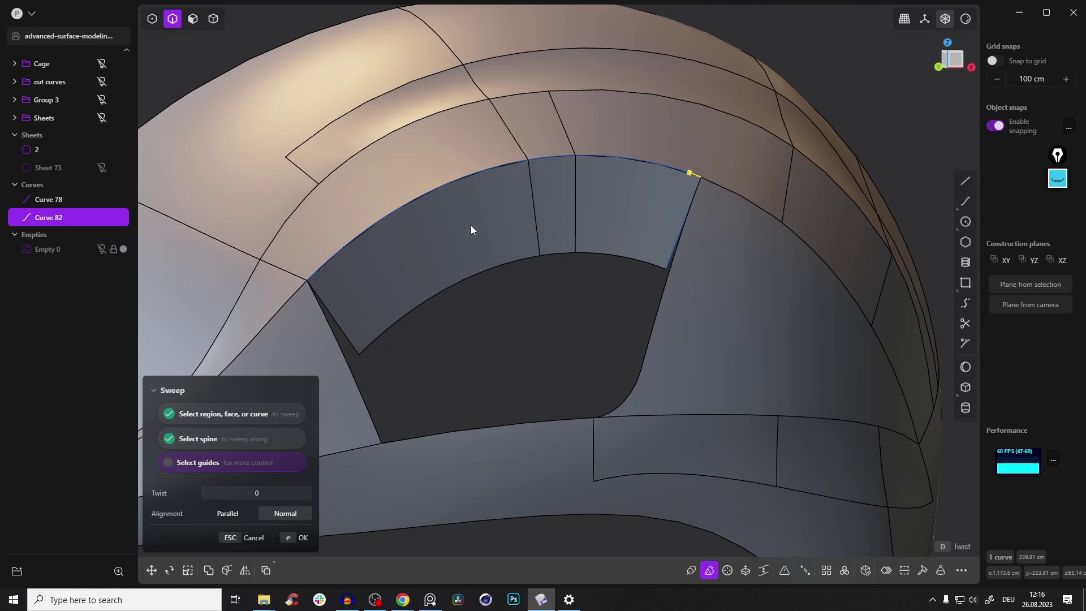
key("Return")
Delete the slanted profile line used for the upper sheet.
middle_click_drag(620, 288, 637, 228)
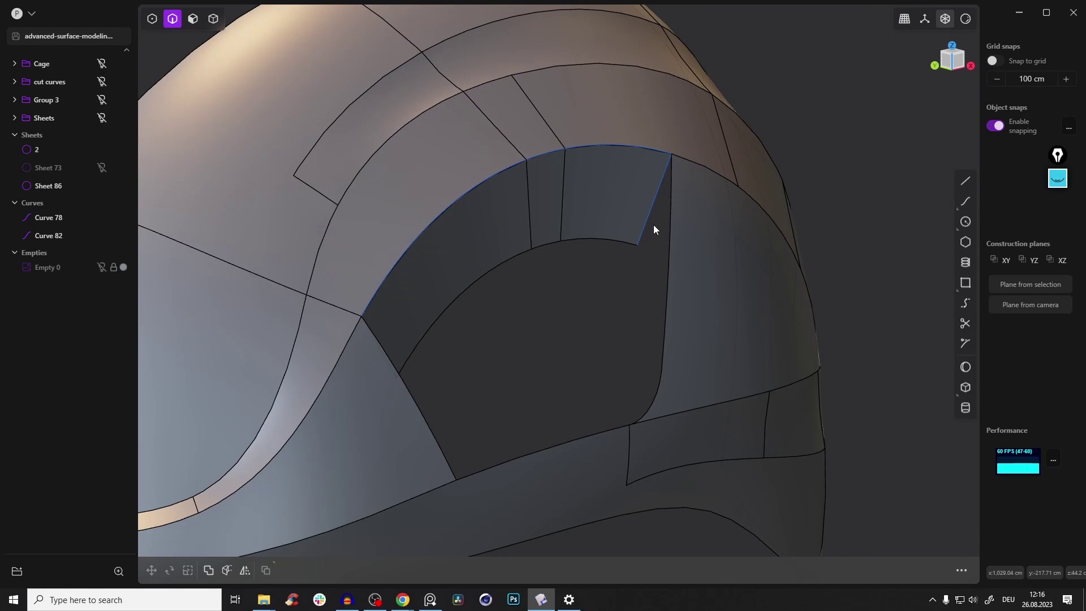
left_click(650, 214)
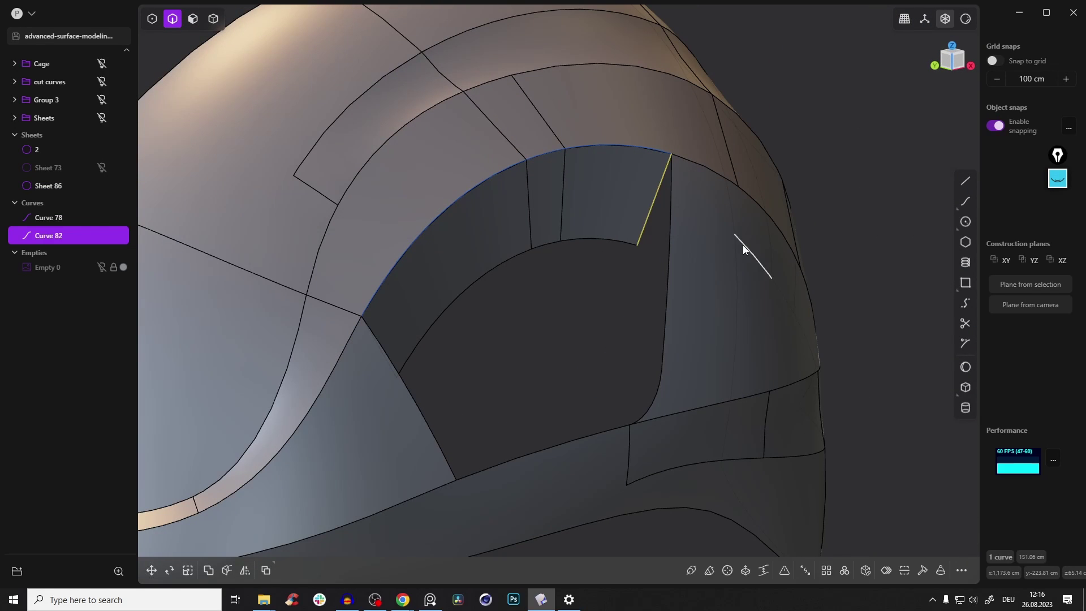
key("x")
Duplicate the rear, corner and lower edges of the side opening as separate curves.
middle_click_drag(742, 246, 707, 224)
left_click(681, 262)
key("x")
left_click(676, 390, "shift")
left_click(630, 415, "shift")
mouse_move(714, 246)
middle_mouse_down()
mouse_move(654, 273)
mouse_move(707, 259)
middle_mouse_up()
key("d")
key("1")
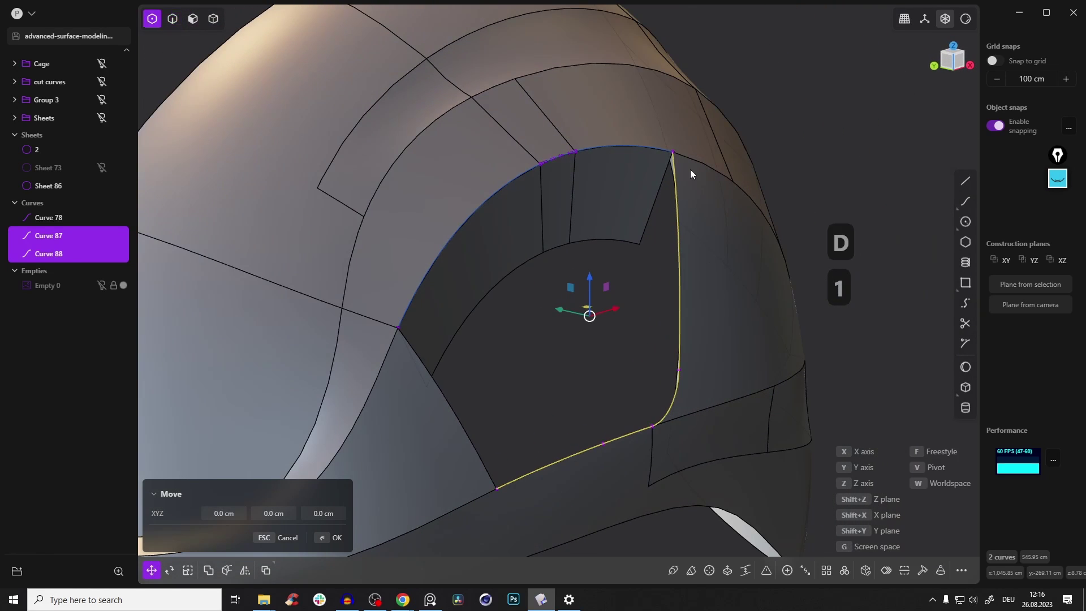
middle_click_drag(690, 169, 688, 164)
key("Escape")
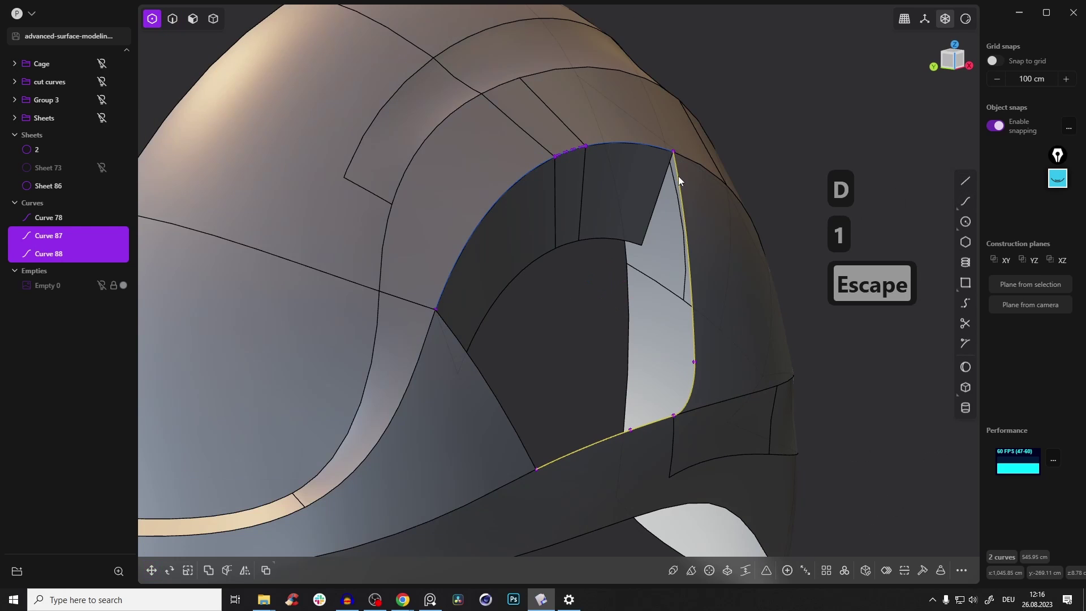
Draw a straight line in left view from the opening's upper rear corner, slanting down and inward.
key("a")
left_click(672, 152)
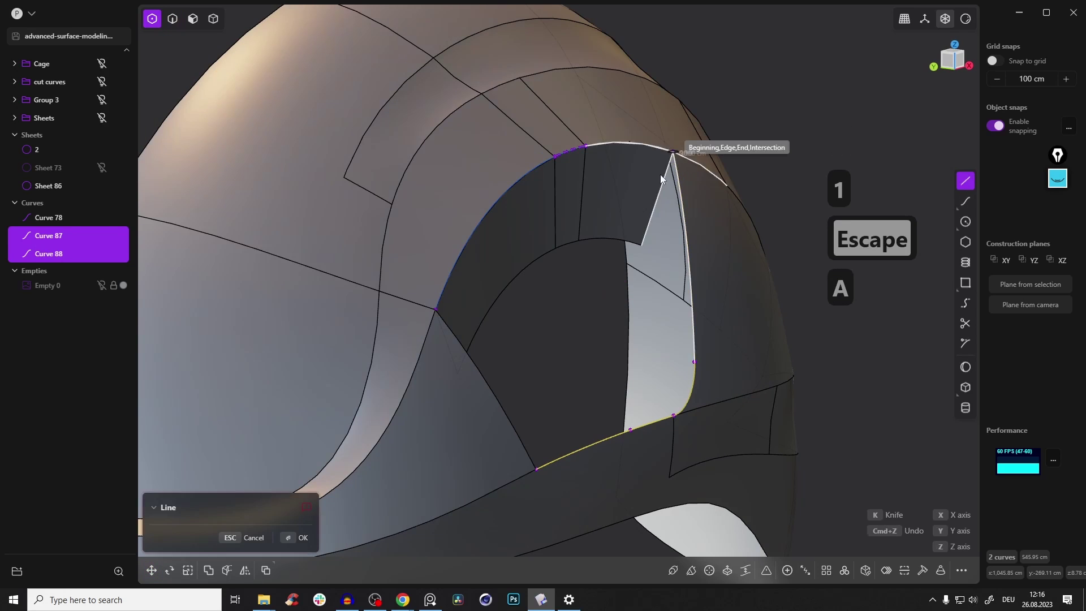
middle_click_drag(605, 220, 656, 195)
left_click(952, 60)
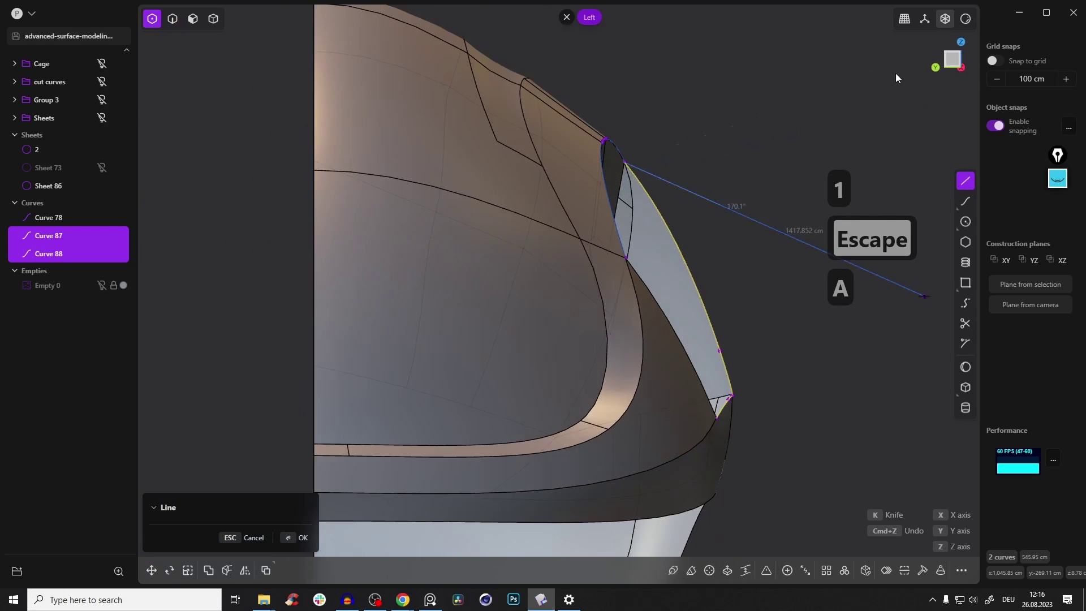
right_click_drag(634, 143, 581, 181)
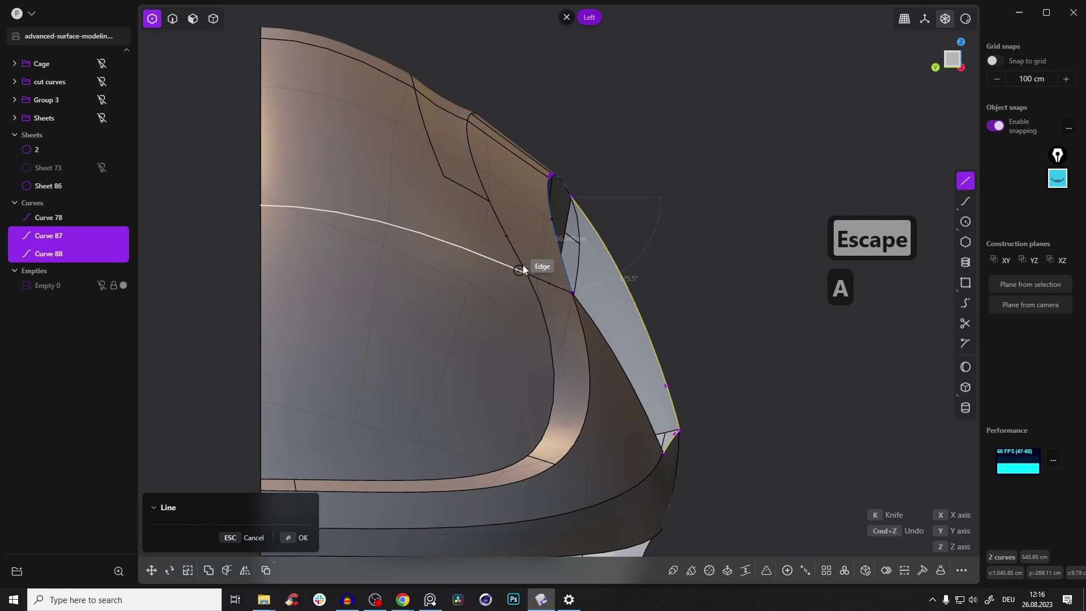
left_click(523, 248)
middle_click_drag(549, 234, 438, 250)
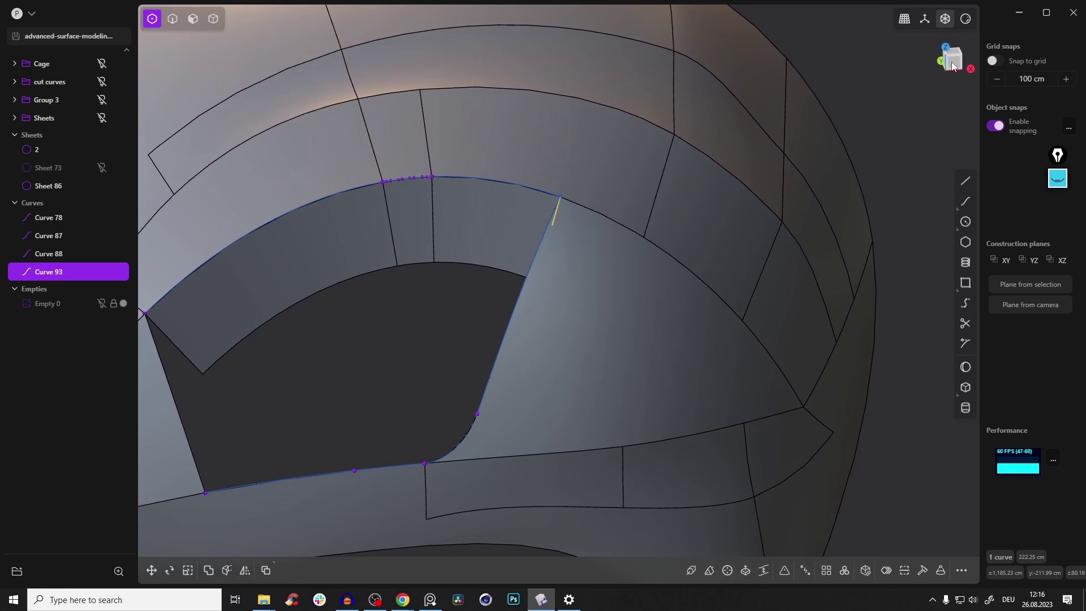
Move the new line's free end in front view so the line points toward the front of the opening.
left_click(952, 64)
left_click(559, 249)
key("g")
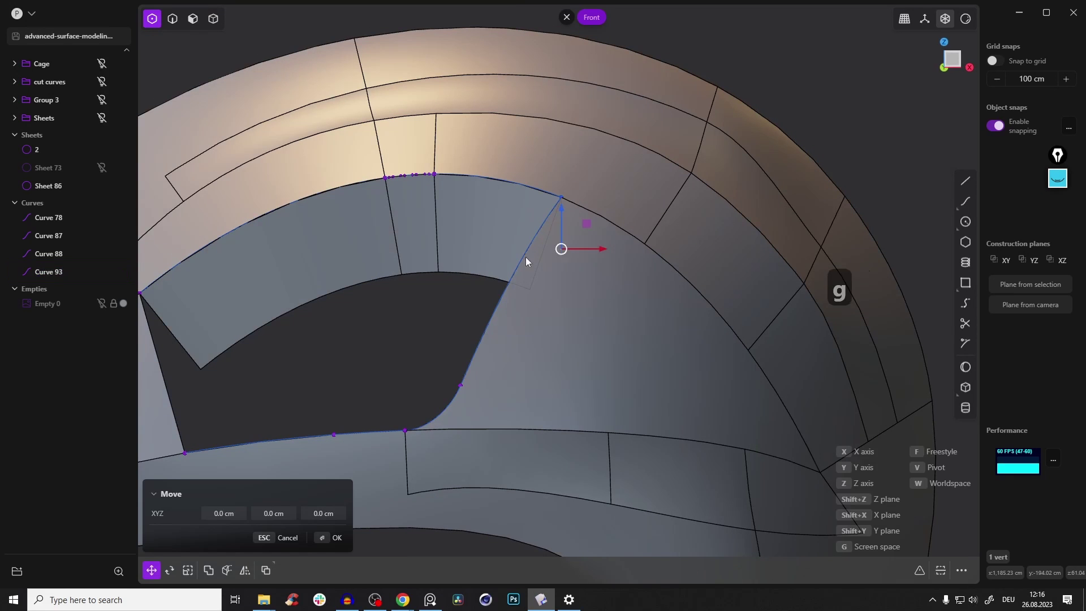
key("g")
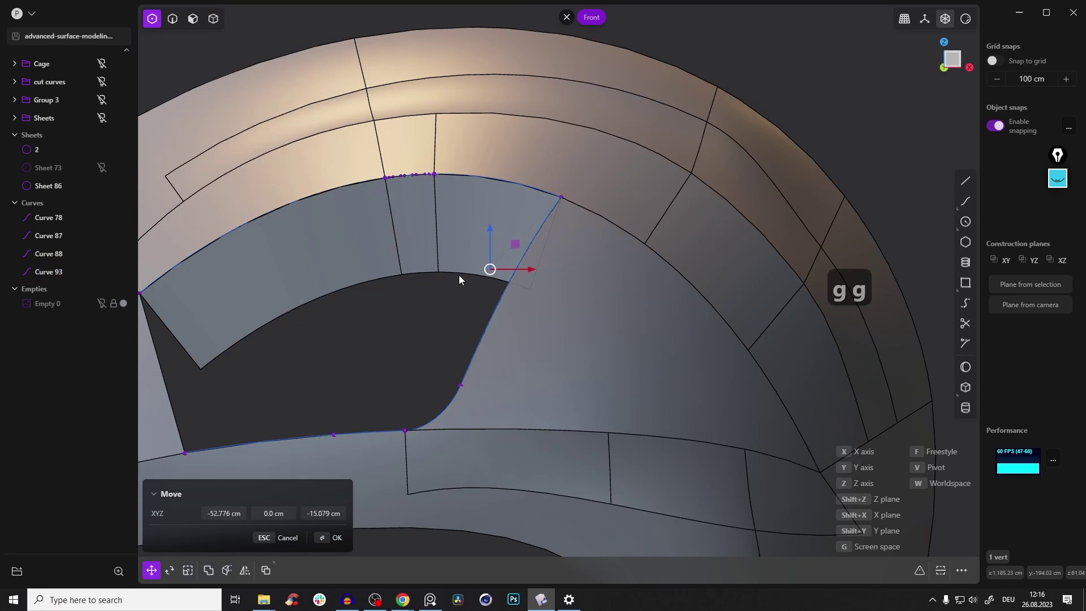
left_click(459, 273)
right_click(524, 254)
middle_click_drag(531, 251, 622, 237)
left_click(955, 64)
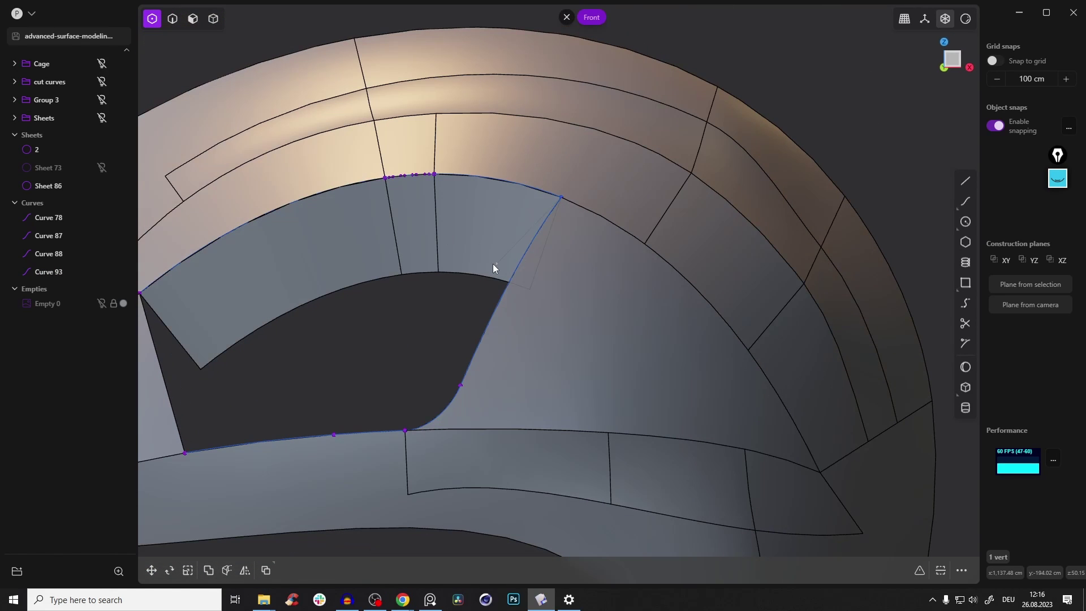
key("g")
middle_click_drag(525, 173, 549, 189)
right_click(554, 226)
scroll(554, 226, "down", 3)
key("2")
key("2")
left_click(514, 213)
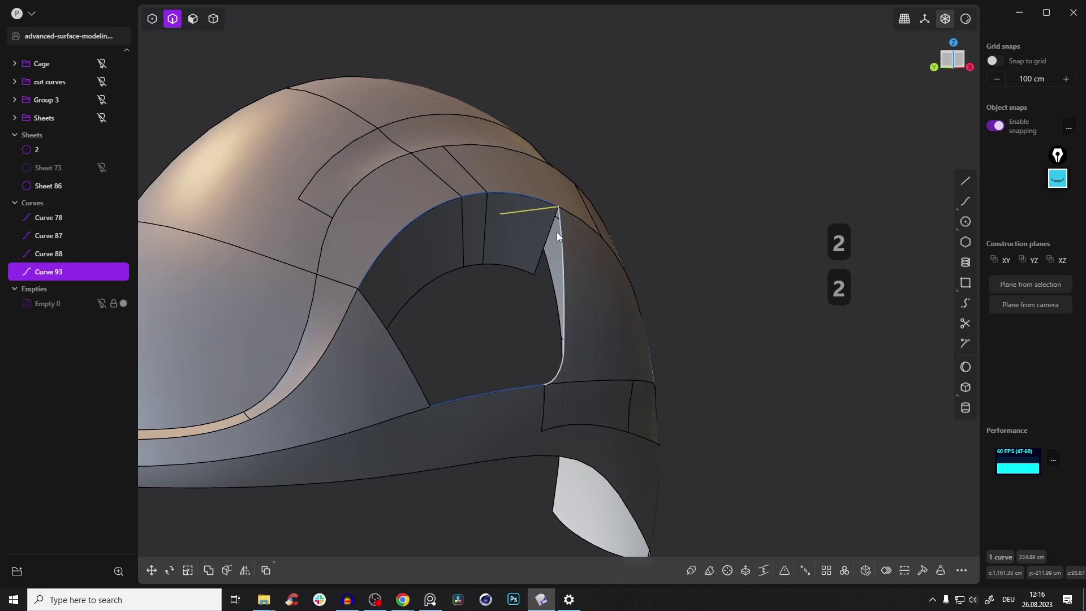
scroll(556, 237, "up", 2)
left_click(709, 569)
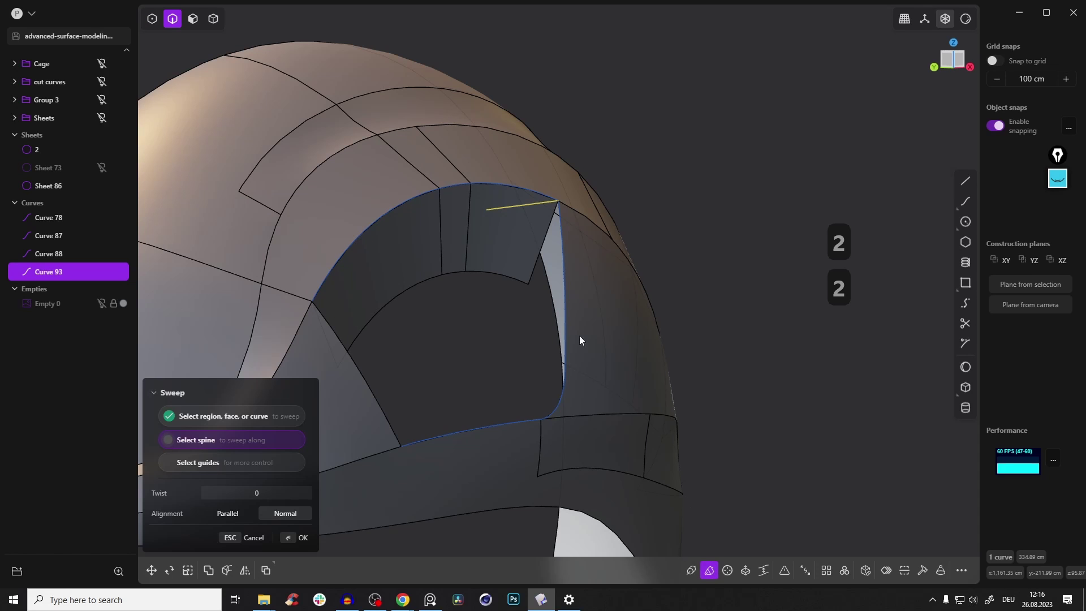
left_click(566, 285)
middle_click_drag(520, 289, 516, 351)
key("Escape")
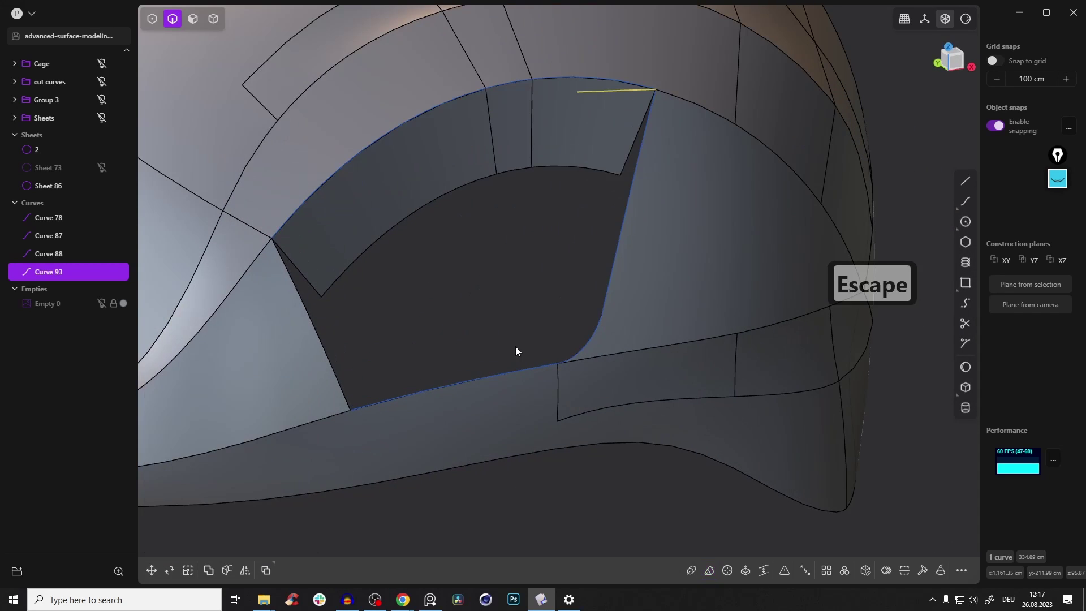
Try to join the duplicated rear and lower edge curves, and delete both copies.
key("2")
left_click(595, 331)
left_click(523, 370, "shift")
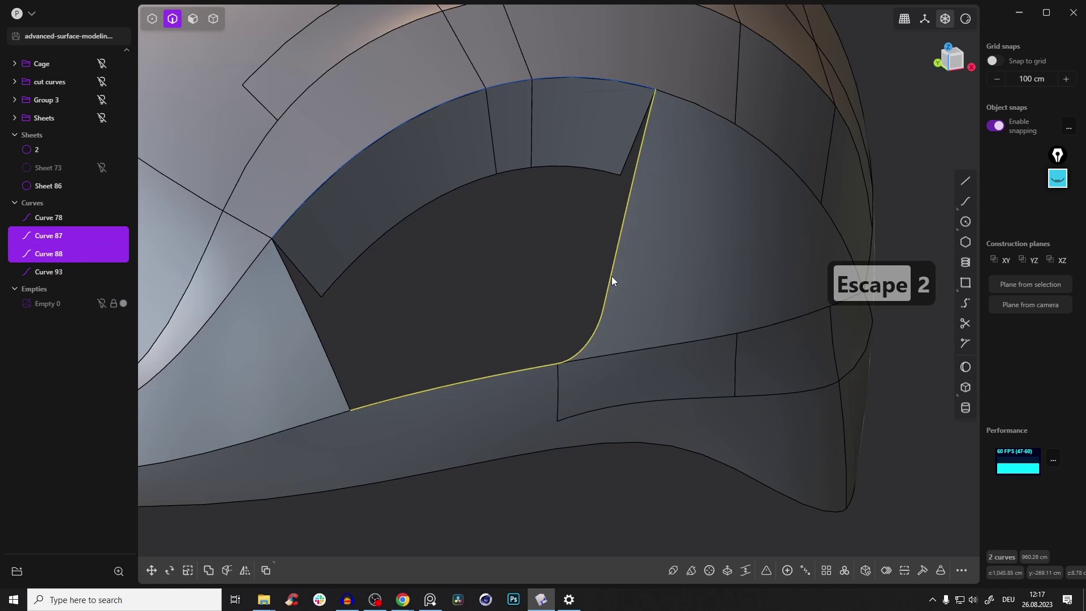
key("j")
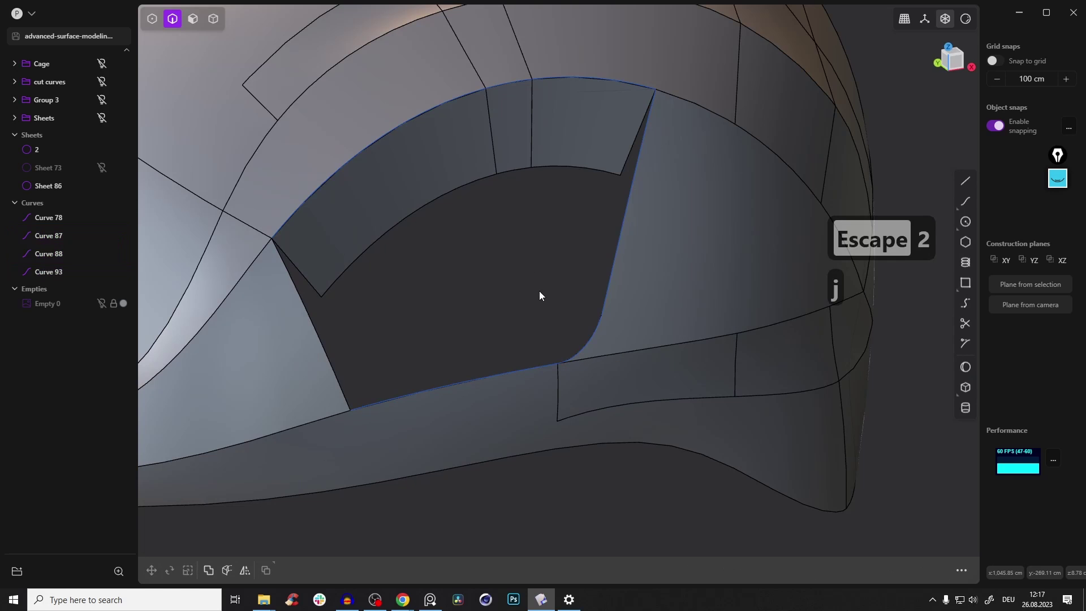
left_click(538, 368)
key("x")
left_click(586, 347)
key("x")
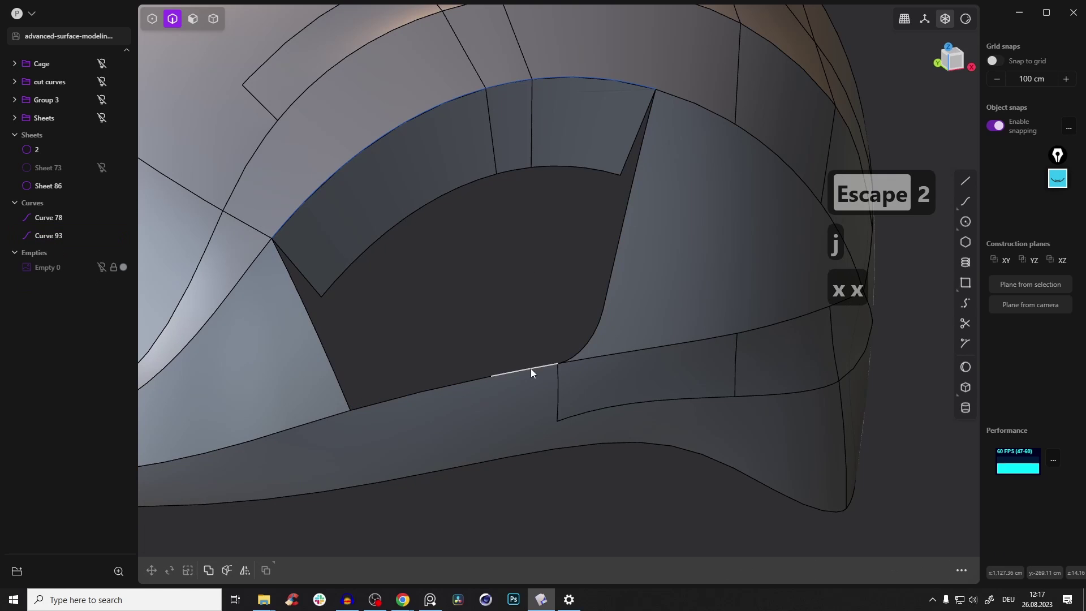
Duplicate the rear, corner and lower edges of the side opening as curves again.
left_click(531, 368)
left_click(462, 387, "shift")
left_click(622, 246, "shift")
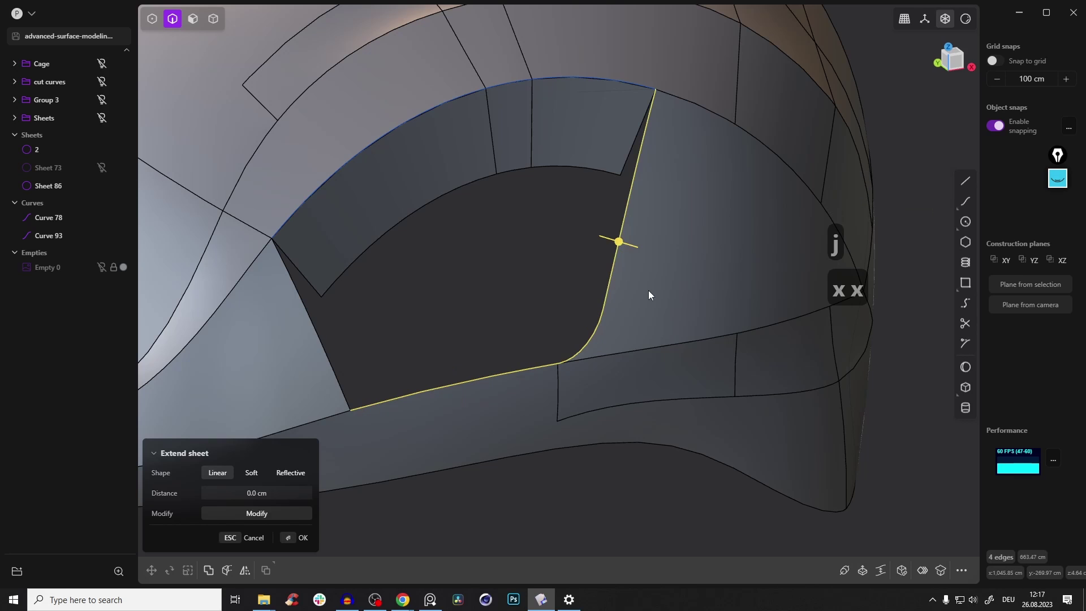
key("d")
key("1")
Duplicate the tiny edge that bridges the gap between the two copied curves at the opening's lower rear corner.
scroll(507, 352, "up", 10)
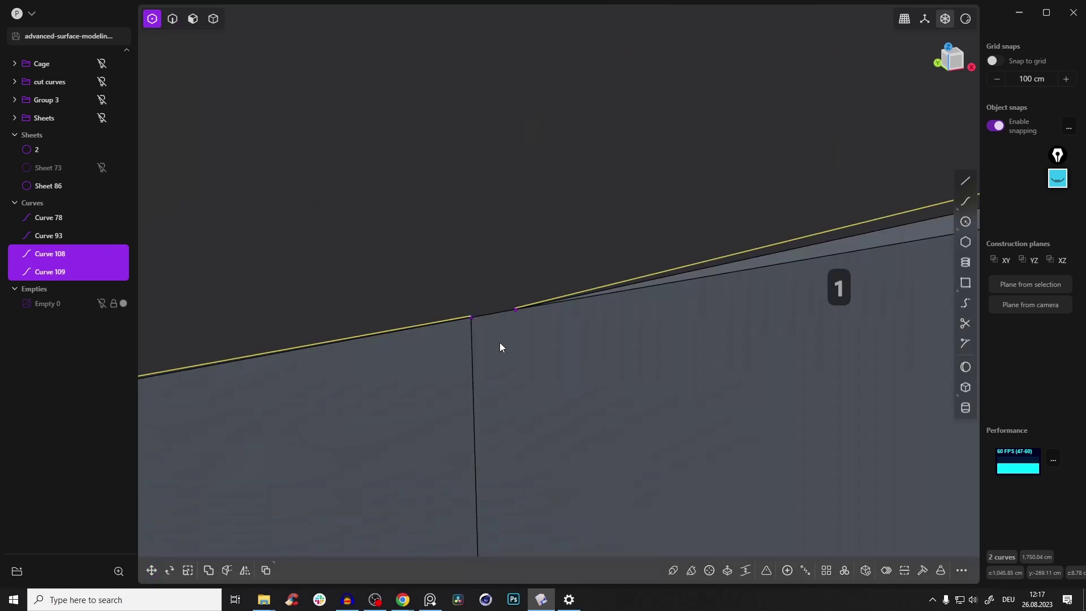
scroll(527, 358, "down", 6)
scroll(528, 358, "up", 8)
scroll(545, 359, "up", 8)
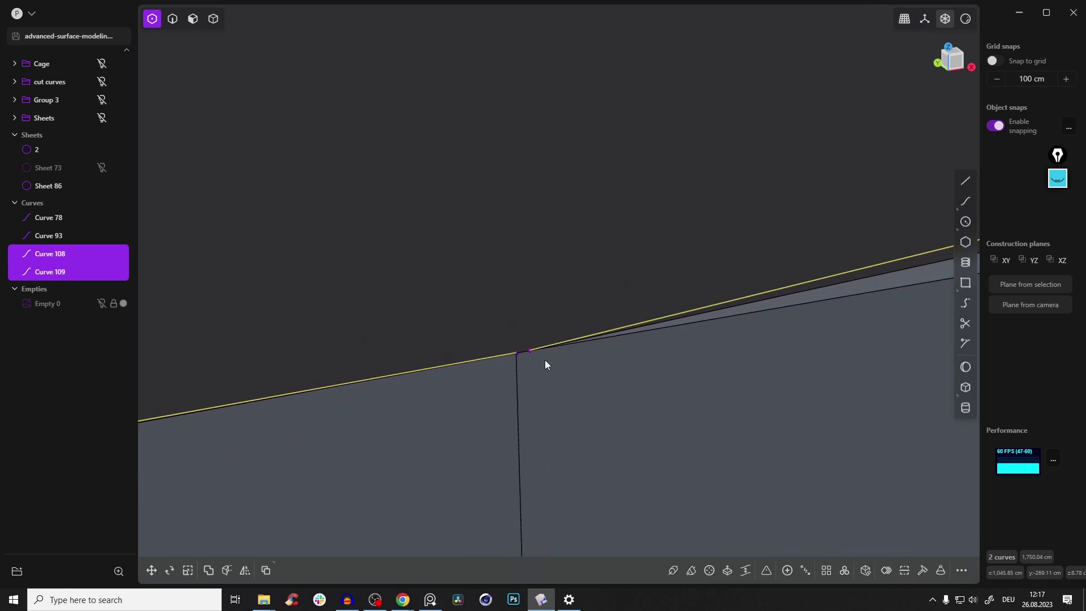
right_click_drag(540, 328, 459, 358)
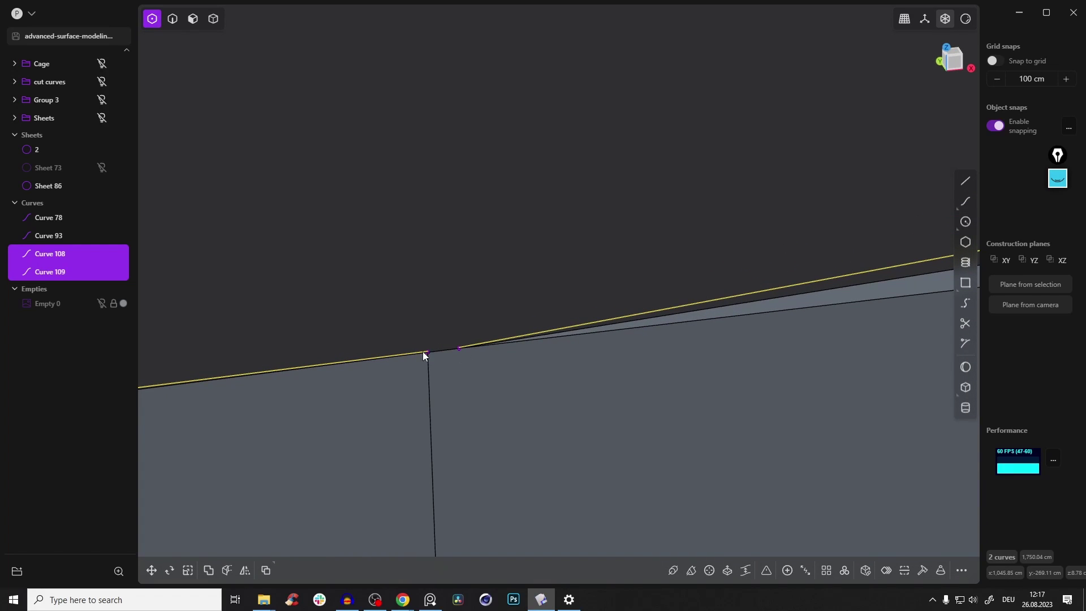
key("Escape")
key("2")
left_click(540, 332)
key("d")
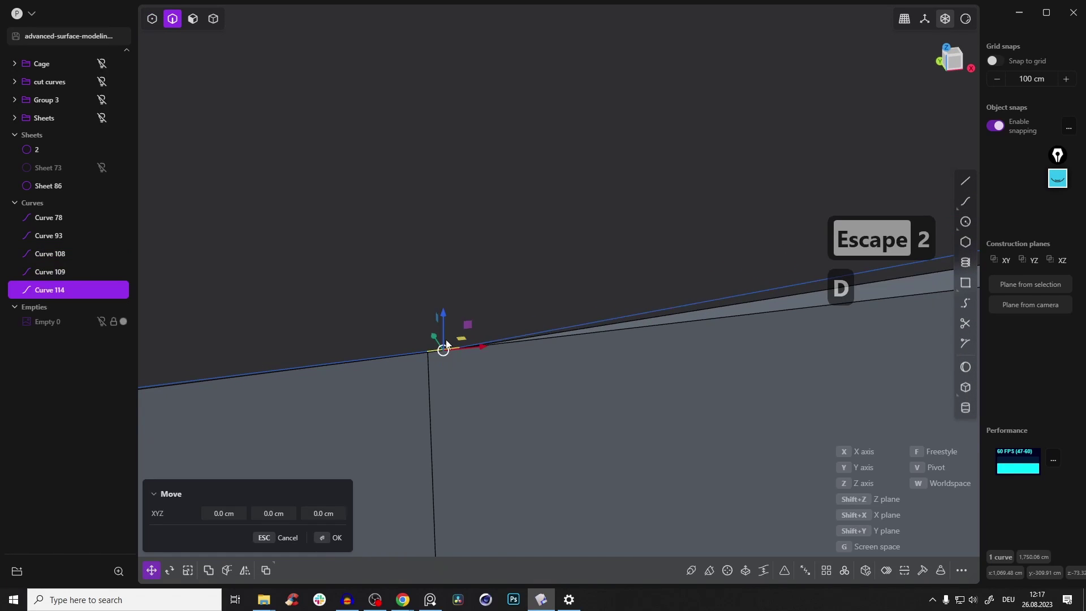
left_click(457, 345)
Join the rear, bridging and lower curves into one continuous curve.
left_click(403, 354)
left_click(441, 348, "shift")
left_click(481, 344, "shift")
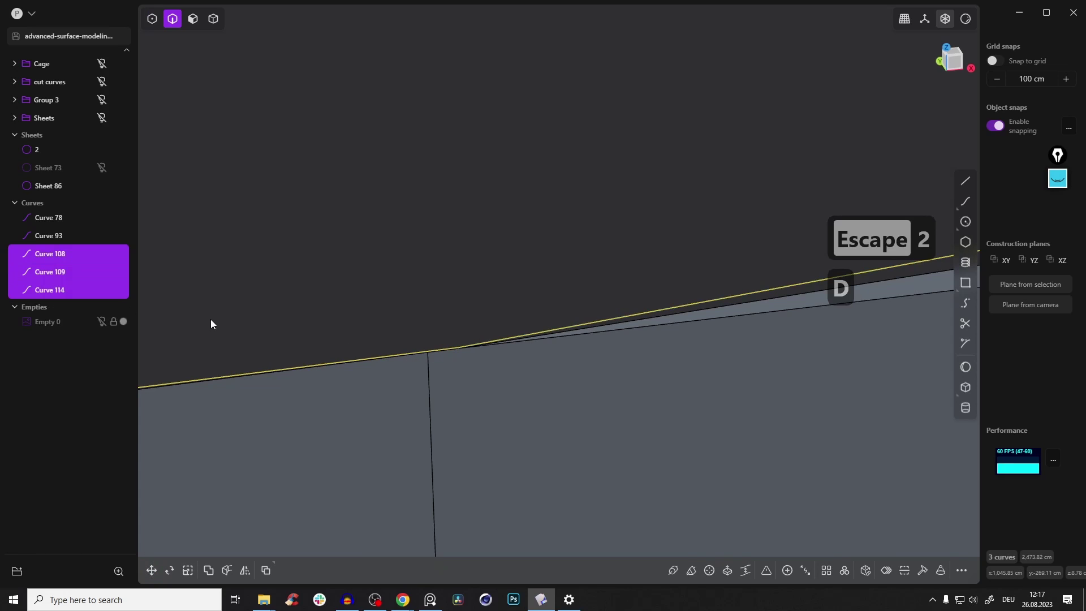
key("j")
key("j")
key("j")
key("j")
key("j")
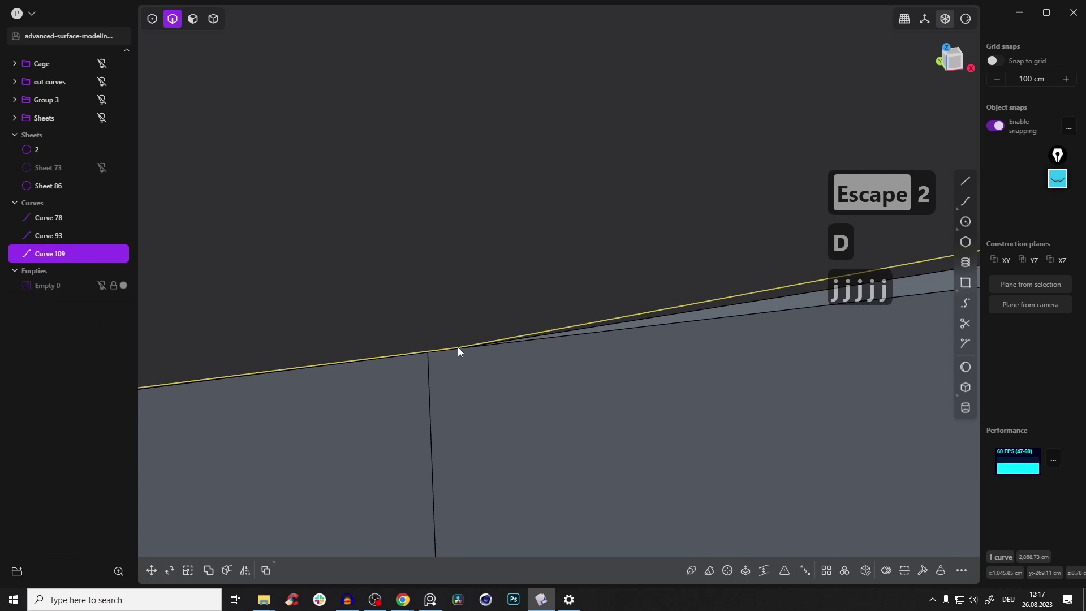
Sweep the short construction line at the opening's upper rear corner along the joined rear-and-lower curve with Normal alignment.
scroll(419, 348, "down", 6)
scroll(541, 285, "down", 8)
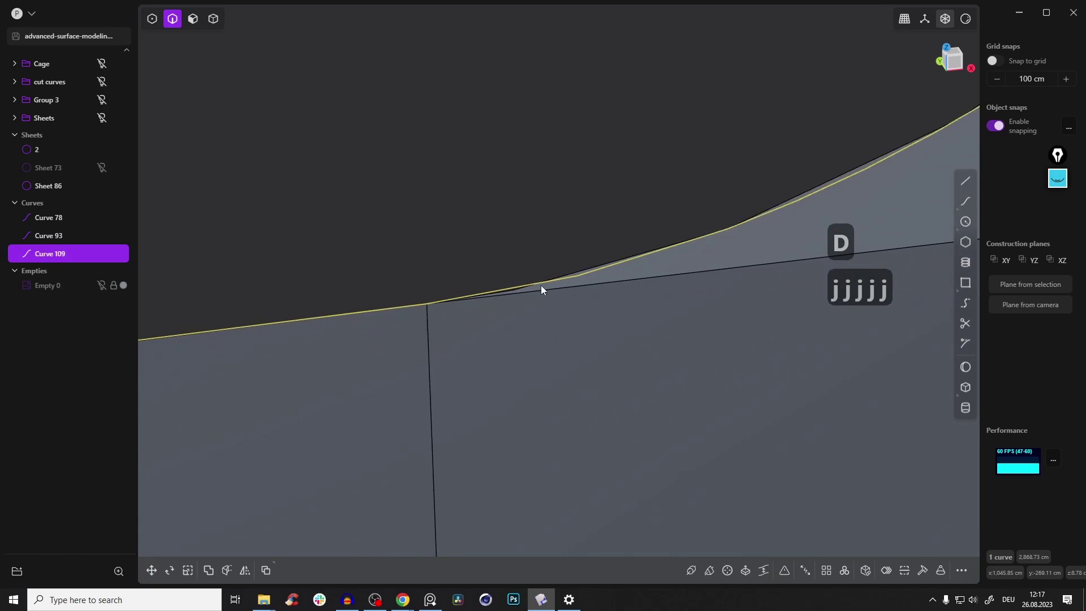
scroll(491, 310, "down", 10)
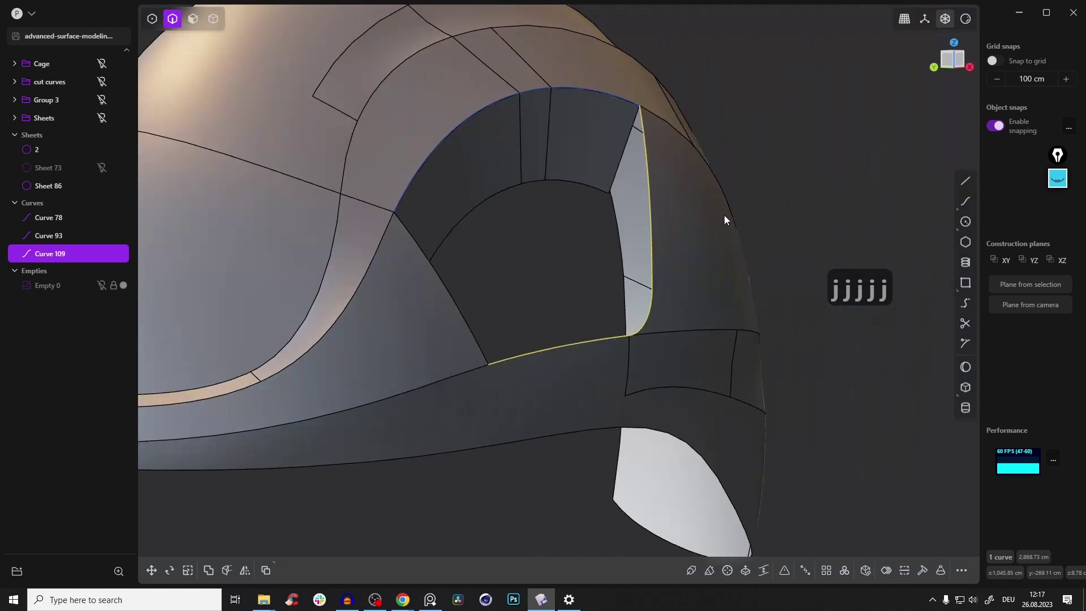
middle_click_drag(724, 217, 627, 292)
scroll(629, 293, "up", 3)
middle_click_drag(688, 258, 670, 272, "shift")
middle_click_drag(684, 187, 660, 204)
key("2")
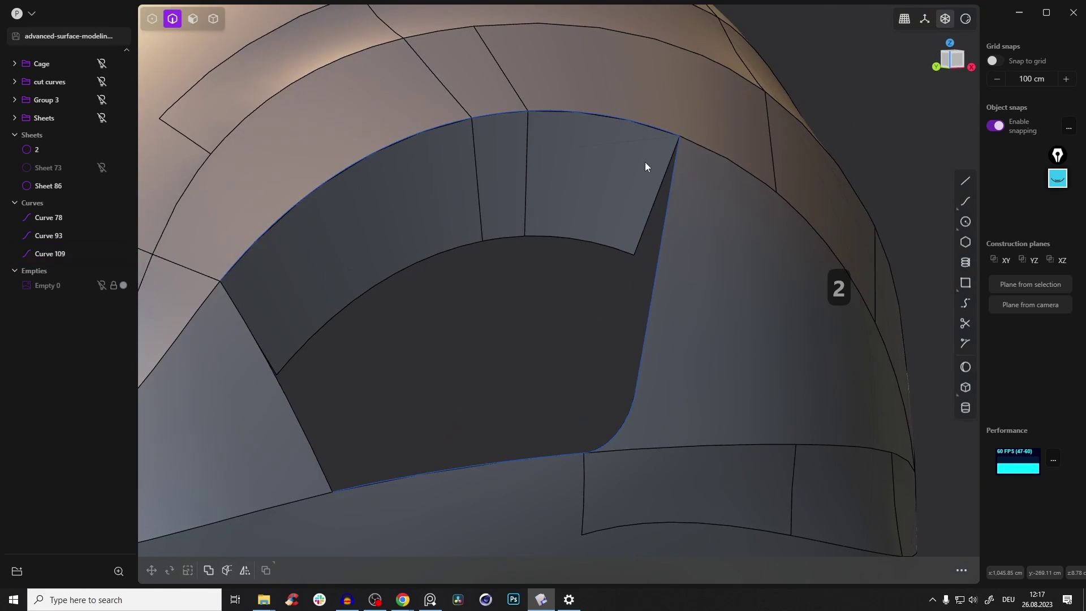
left_click(627, 143)
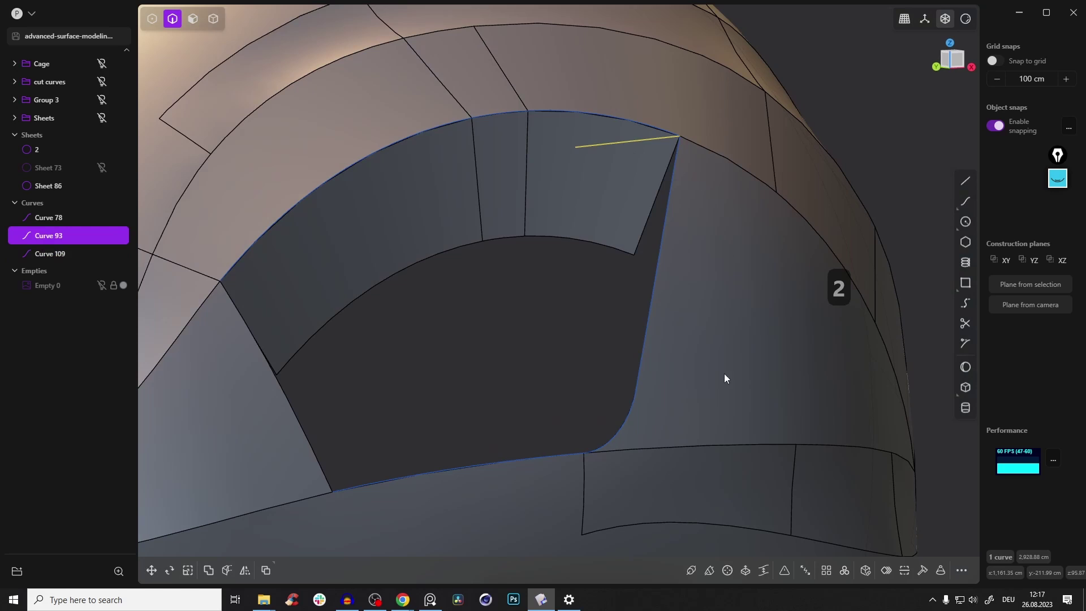
left_click(709, 570)
left_click(642, 365)
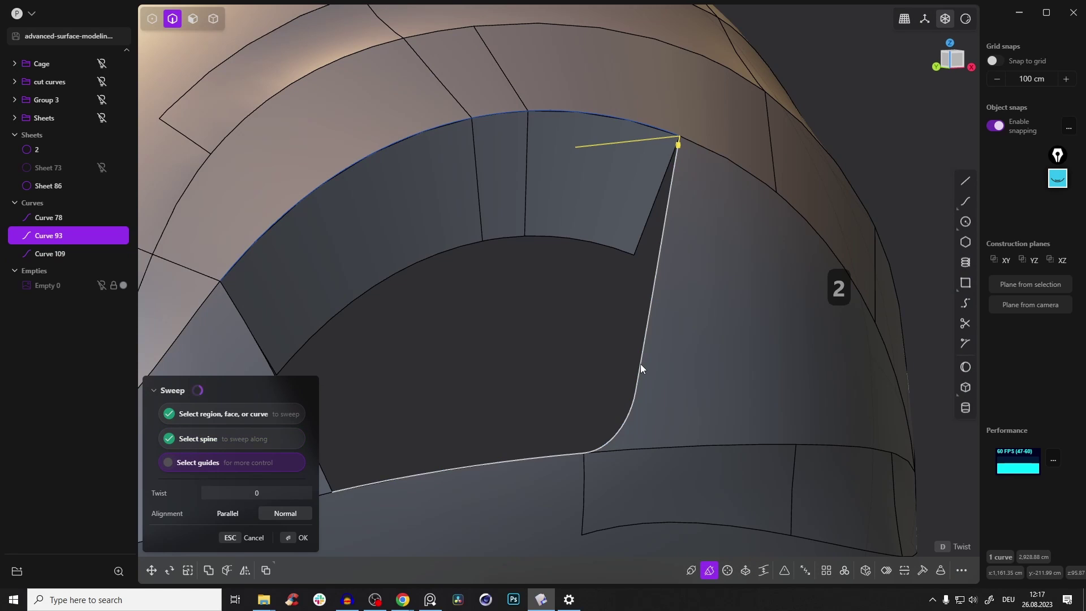
middle_click_drag(578, 441, 505, 325)
mouse_move(589, 280)
middle_mouse_down()
mouse_move(545, 299)
mouse_move(640, 294)
mouse_move(554, 305)
mouse_move(659, 281)
mouse_move(591, 293)
middle_mouse_up()
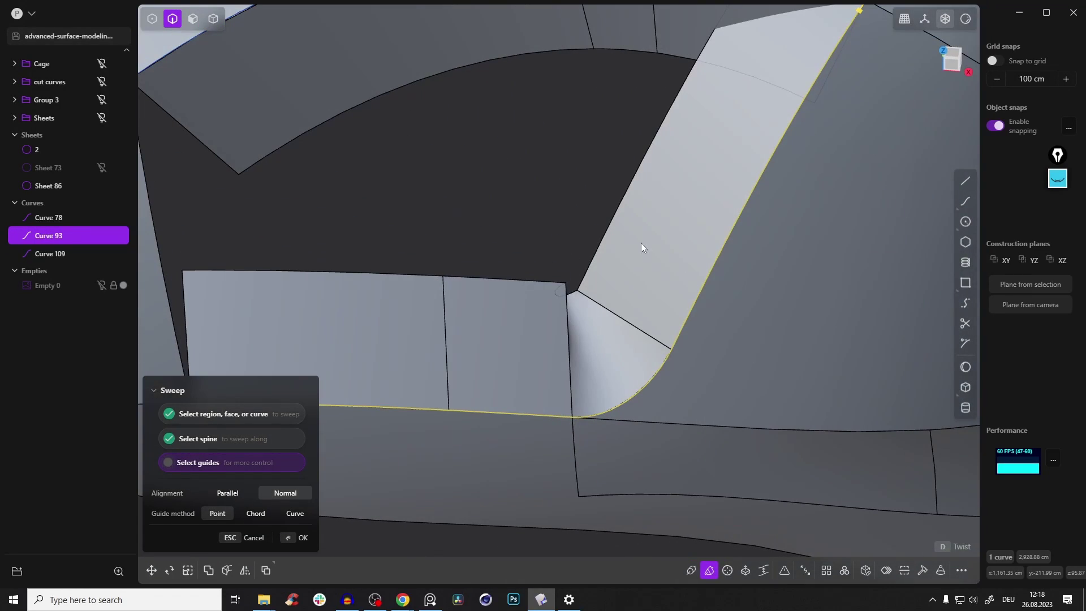
middle_click_drag(534, 317, 563, 313)
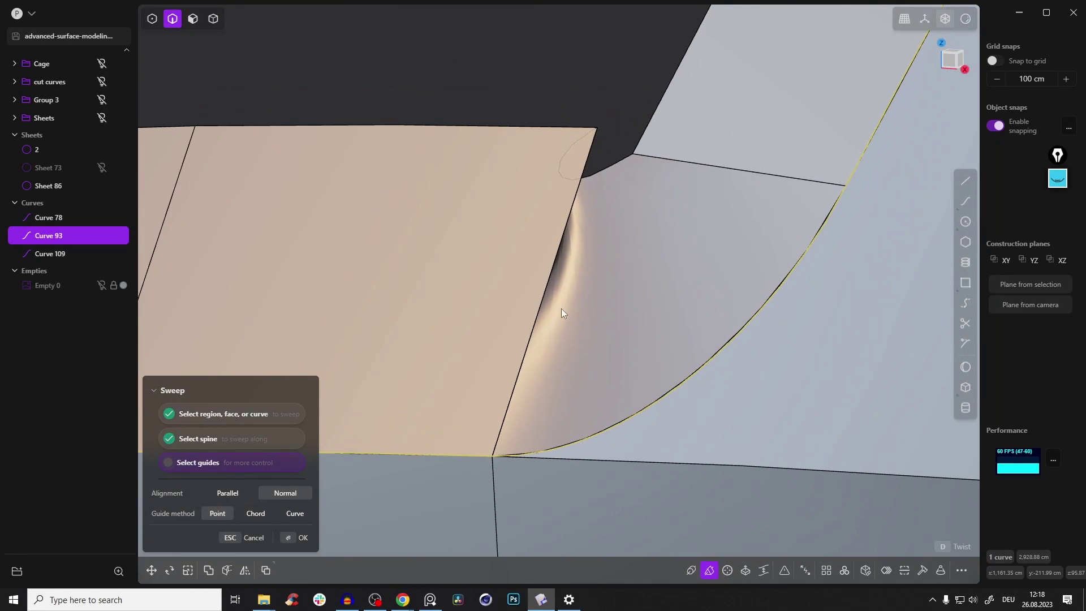
middle_click_drag(625, 257, 635, 299)
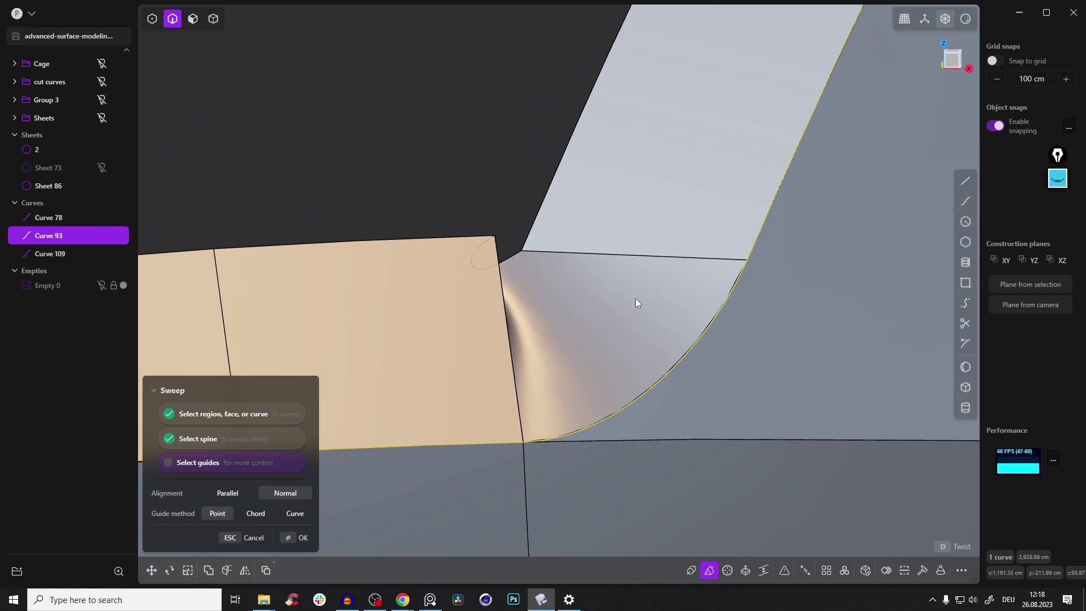
middle_click_drag(498, 342, 506, 240)
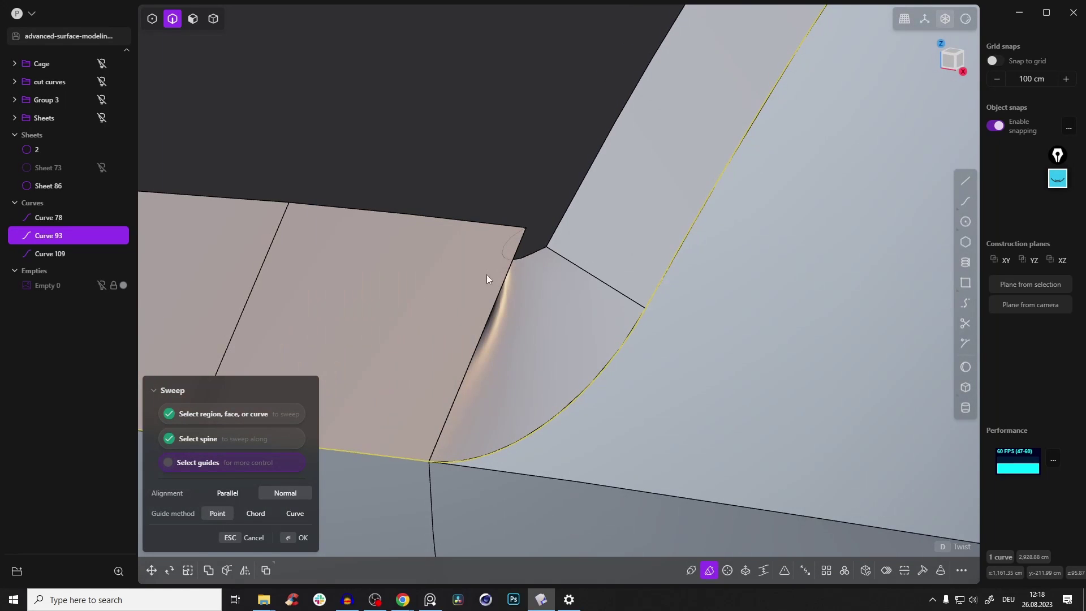
middle_click_drag(491, 365, 736, 280)
key("Return")
left_click(1059, 181)
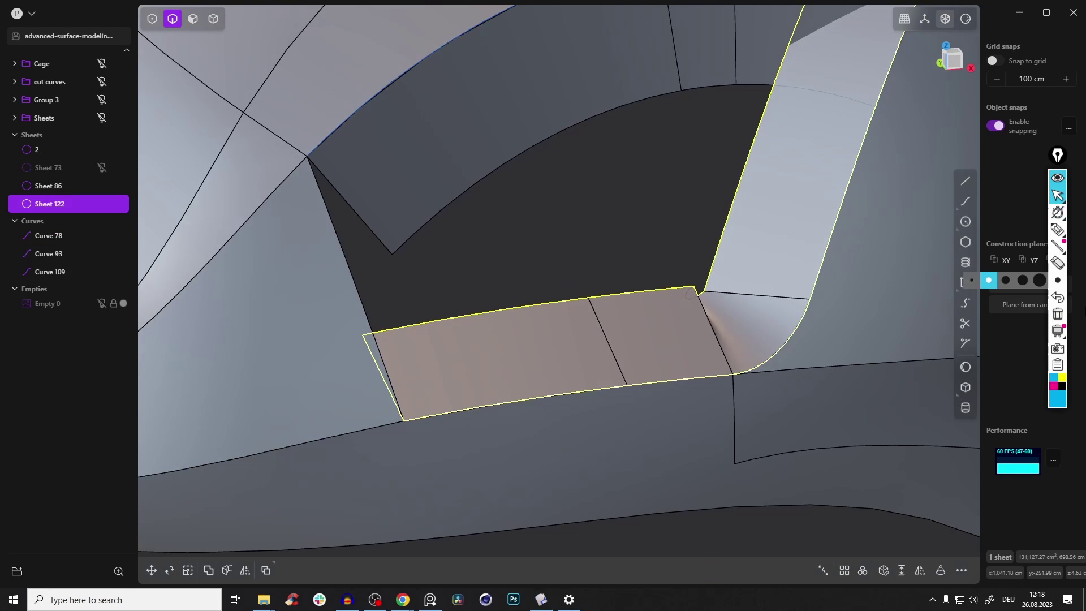
mouse_move(1058, 231)
left_click_drag(309, 161, 344, 253)
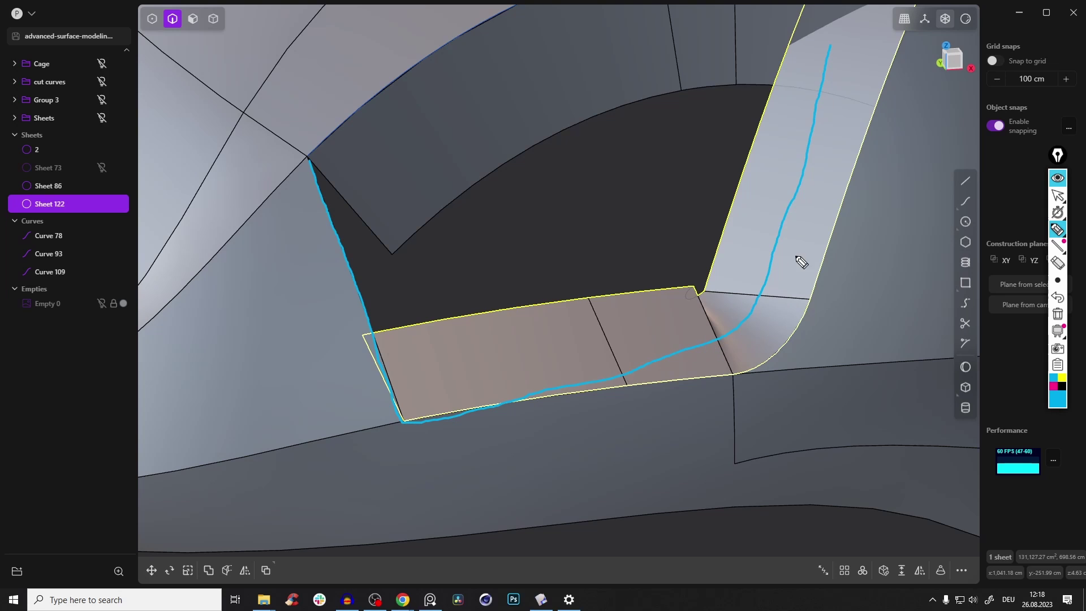
left_click(1057, 315)
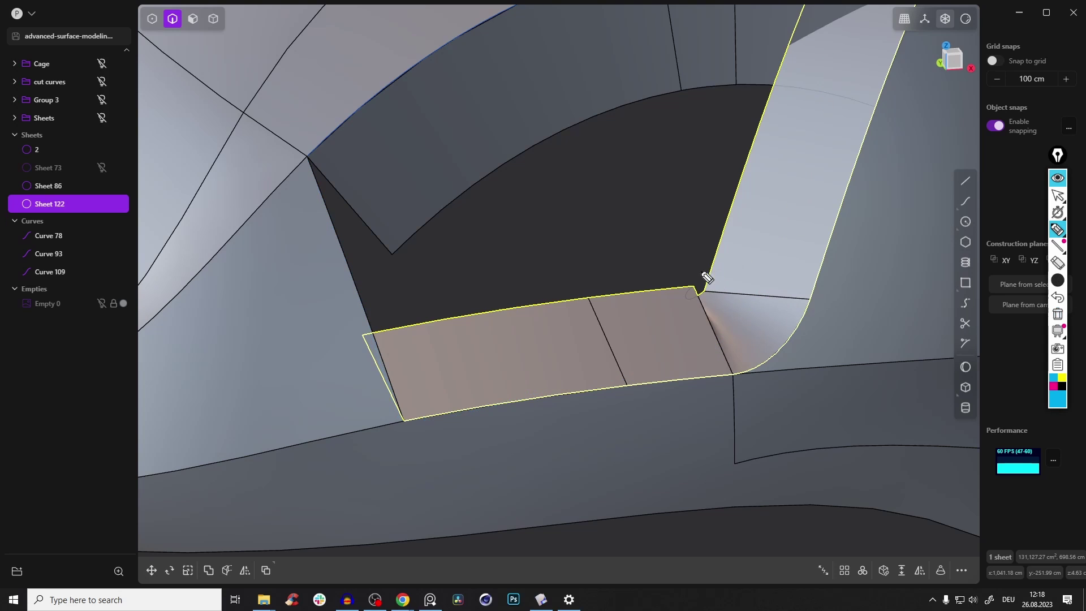
mouse_move(1059, 282)
key("ctrl+z")
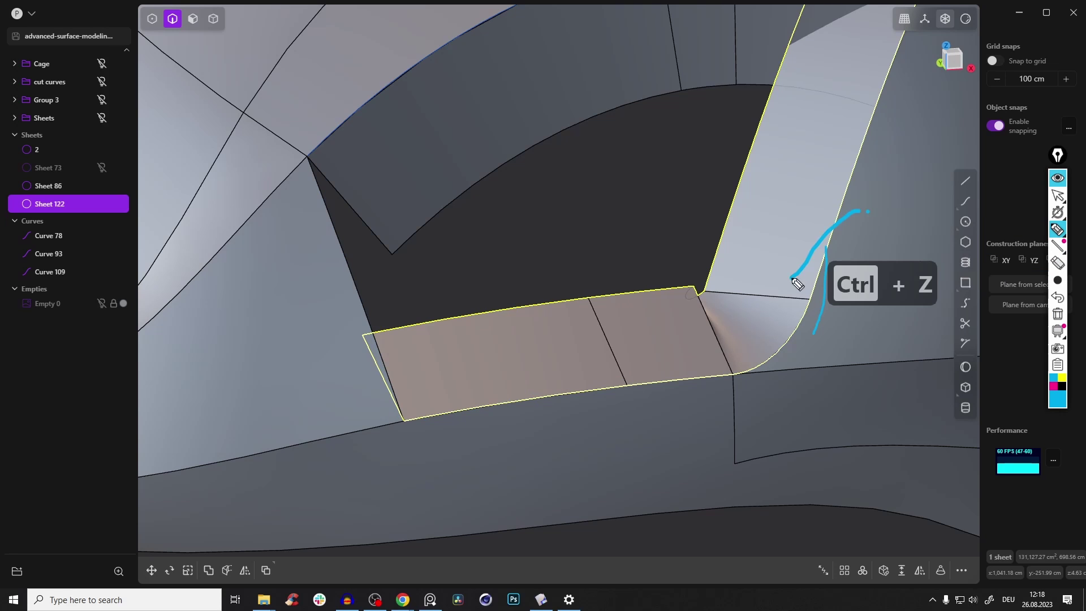
left_click(1057, 179)
Delete the two duplicated curves along the opening's upper edge and its rear and lower edges.
mouse_move(736, 222)
middle_mouse_down()
mouse_move(658, 330)
mouse_move(694, 332)
mouse_move(723, 356)
mouse_move(633, 390)
mouse_move(671, 255)
mouse_move(624, 315)
middle_mouse_up()
left_click(558, 313)
key("2")
left_click(749, 111)
left_click(750, 111)
key("x")
left_click(764, 173)
key("x")
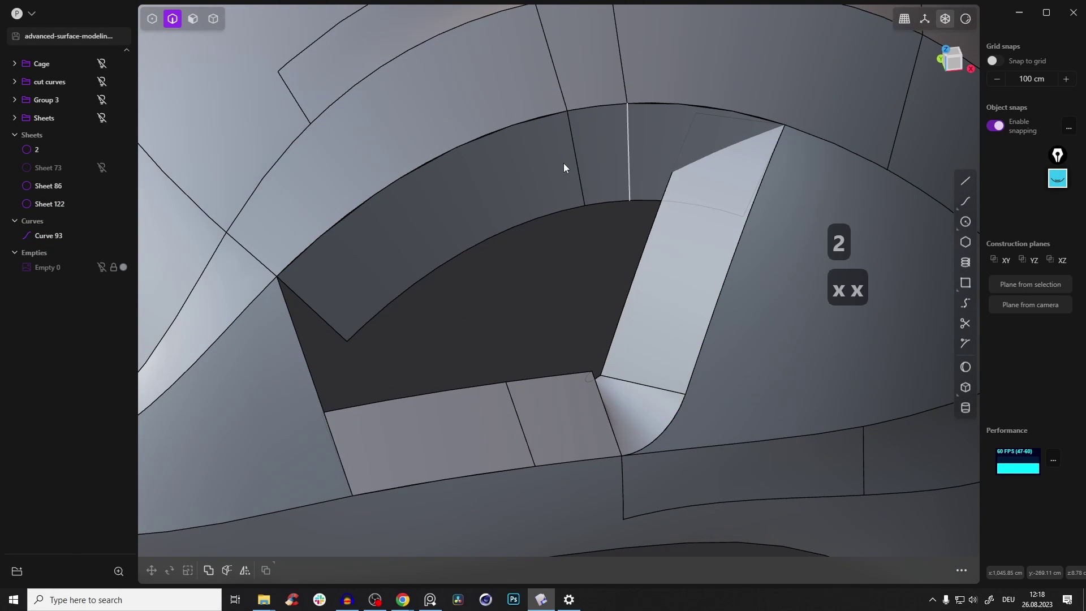
Delete the remaining construction line and hide the helmet body to isolate the two swept sheets.
middle_click_drag(679, 254, 355, 133)
middle_click_drag(514, 152, 667, 84)
key("Tab")
left_click(666, 84)
middle_click_drag(551, 146, 572, 134)
key("h")
middle_click_drag(754, 165, 728, 276)
key("2")
key("2")
middle_click_drag(726, 167, 717, 242)
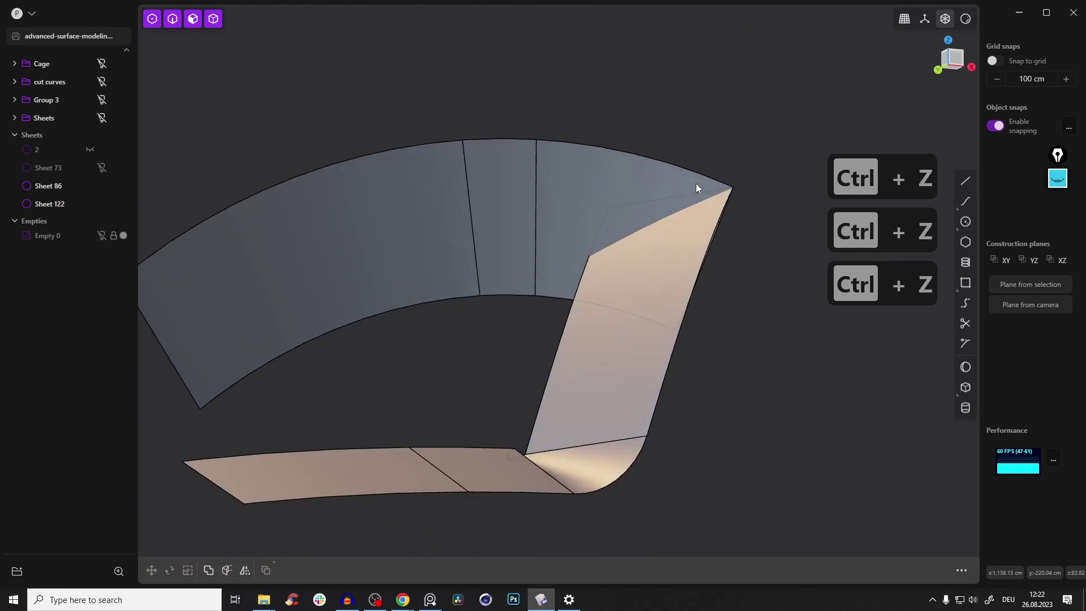
Try to join the upper swept sheet with the rear-and-lower swept sheet.
middle_click_drag(698, 185, 764, 273)
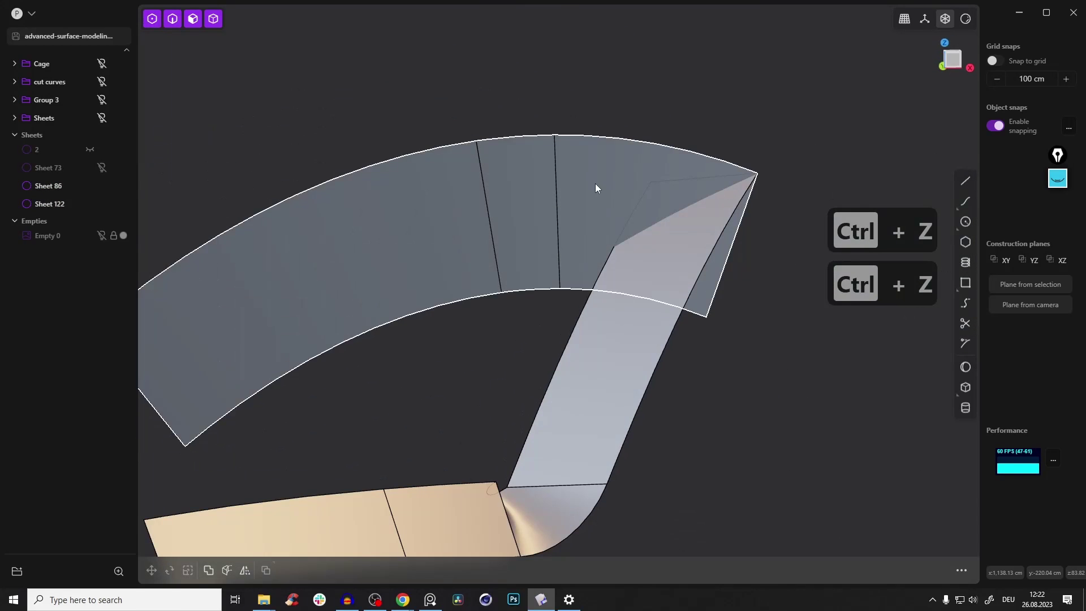
left_click(693, 193)
left_click(617, 358)
left_click(588, 204, "shift")
key("j")
key("j")
key("j")
left_click(441, 425)
middle_click_drag(441, 425, 622, 286)
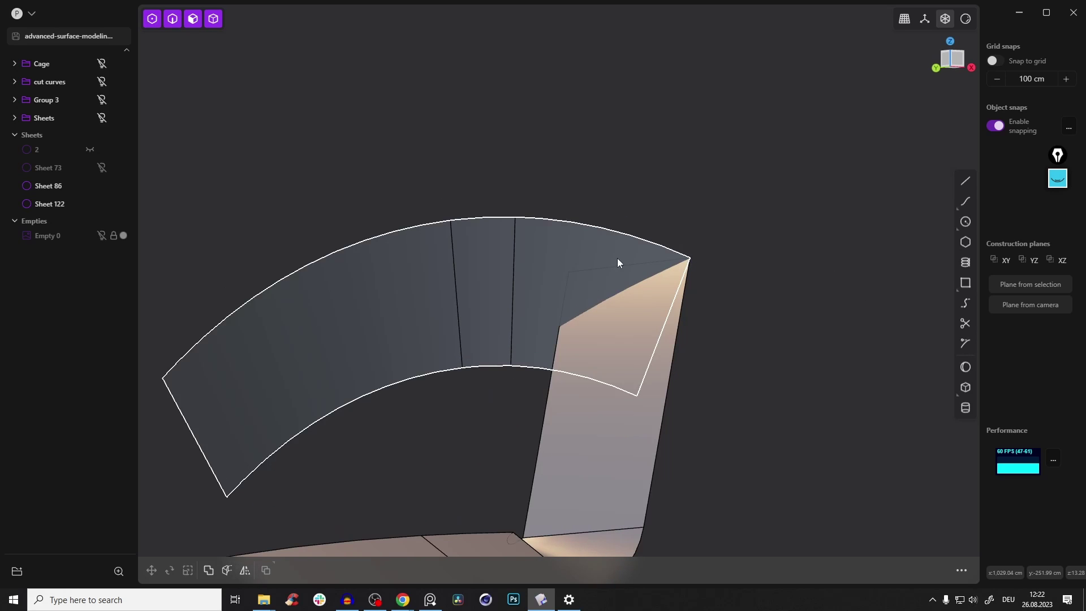
Imprint the crossing of the upper sheet and the rear-and-lower sheet with Imprint Body.
middle_click_drag(666, 309, 742, 213, "shift")
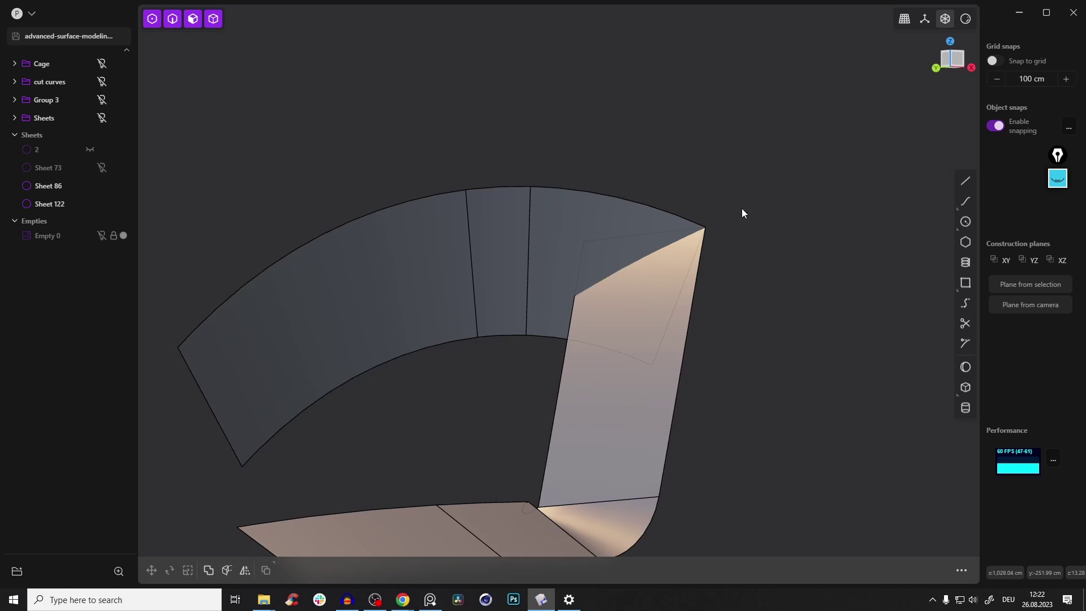
left_click(639, 365)
left_click(599, 217)
type("fim")
left_click(633, 281)
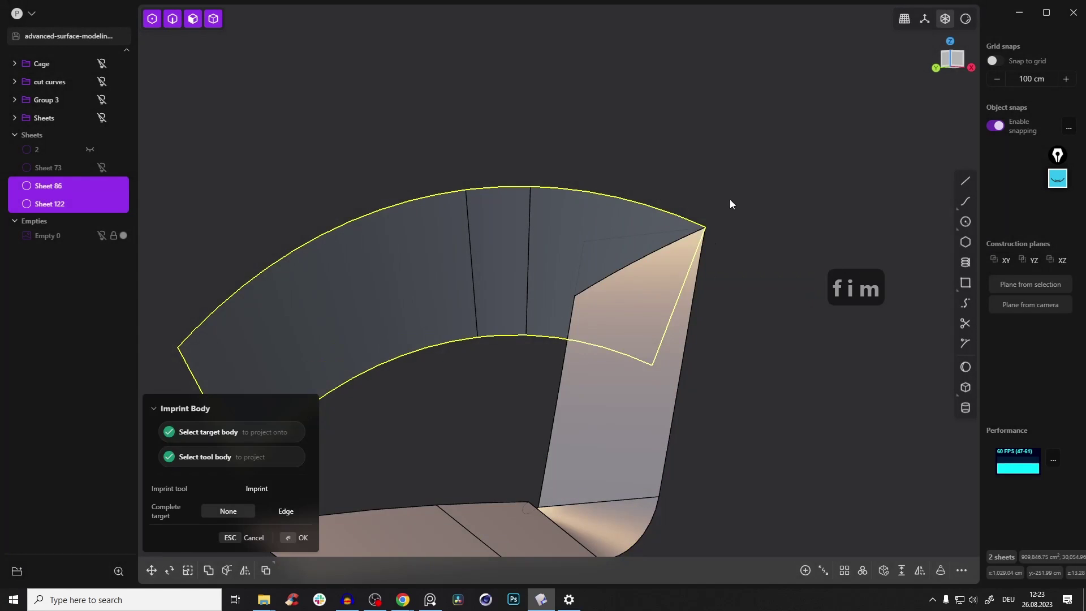
left_click(564, 293)
Duplicate the intersection edge between the two swept sheets as a separate curve.
scroll(719, 198, "up", 3)
scroll(720, 194, "up", 1)
left_click(626, 272)
middle_click_drag(626, 272, 676, 367)
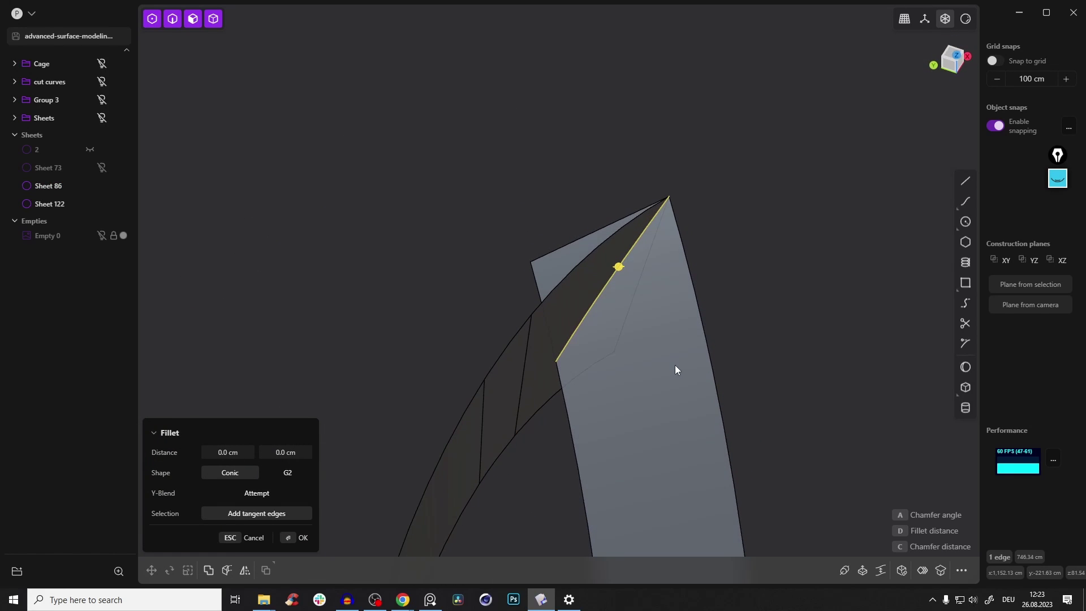
key("d")
key("2")
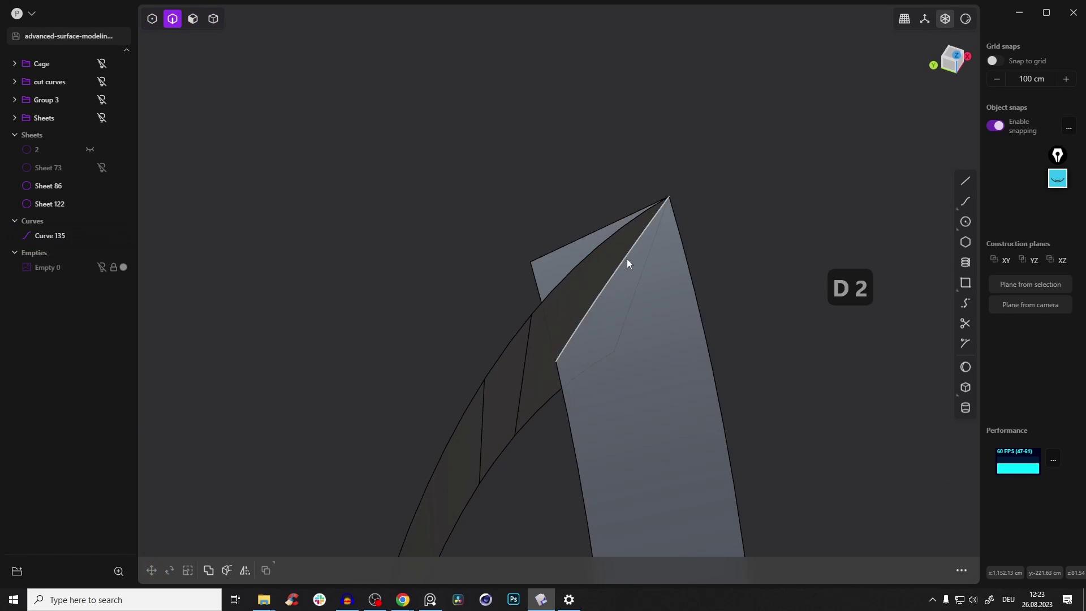
Cut the rear-and-lower sheet with the duplicated intersection curve and delete its tip protruding beyond the upper sheet.
left_click(619, 280)
middle_click_drag(619, 280, 653, 270)
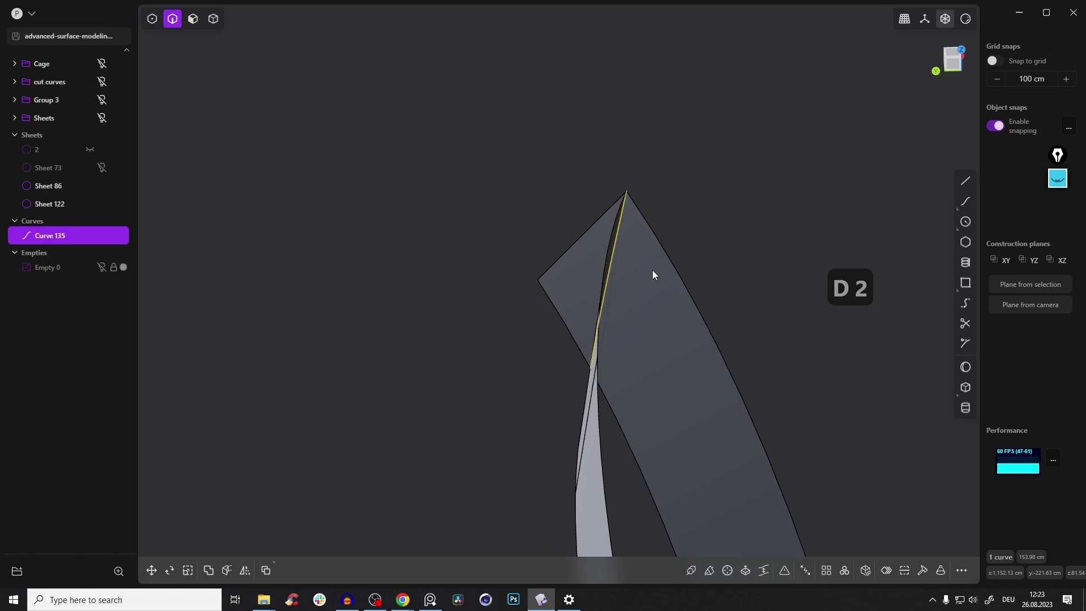
key("c")
left_click(567, 280)
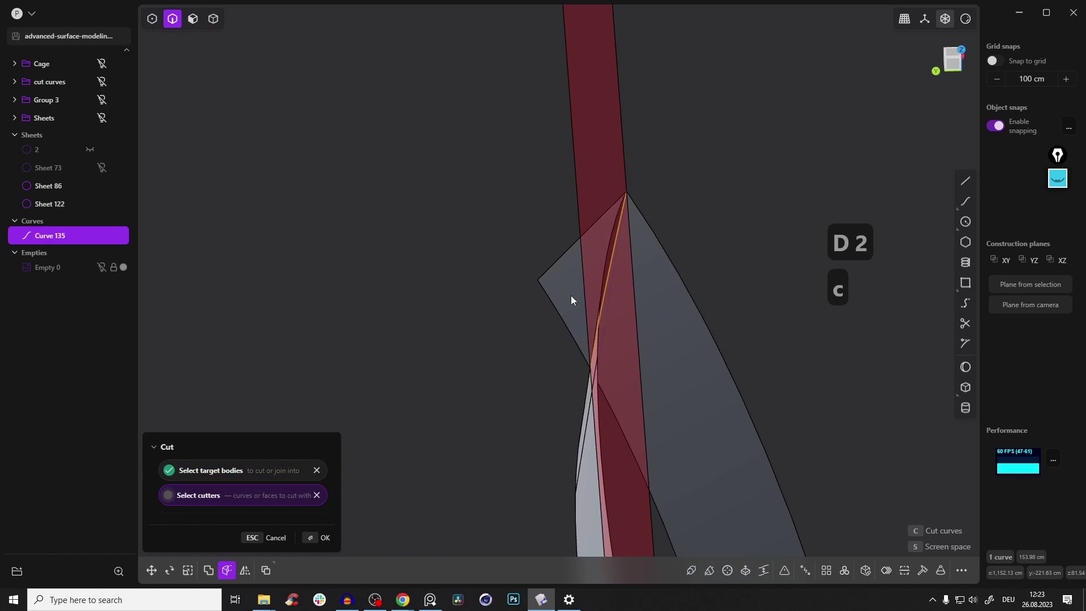
right_click(485, 270)
key("Tab")
middle_click_drag(585, 266, 682, 346)
left_click(595, 252)
key("x")
Try a linear extension of about 37 cm on the rear sheet's inner edge, and undo it.
key("2")
left_click(532, 392)
left_click_drag(532, 392, 446, 439)
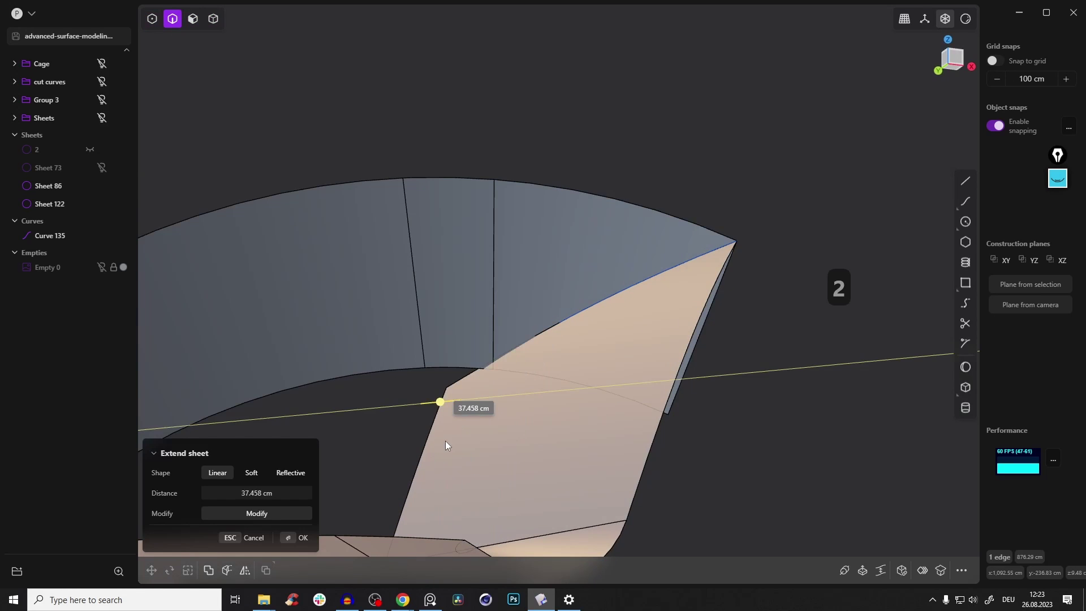
middle_click_drag(630, 271, 629, 305)
key("ctrl+z")
Delete the duplicated curve lying on the intersection of the two sheets.
key("2")
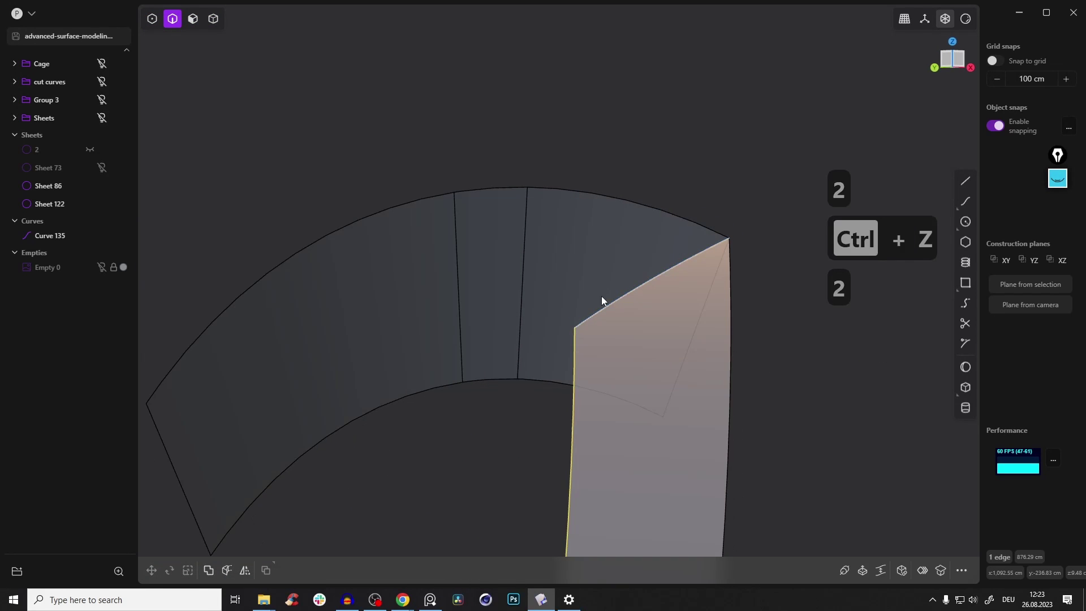
key("ctrl+z")
middle_click_drag(618, 357, 562, 251)
key("Tab")
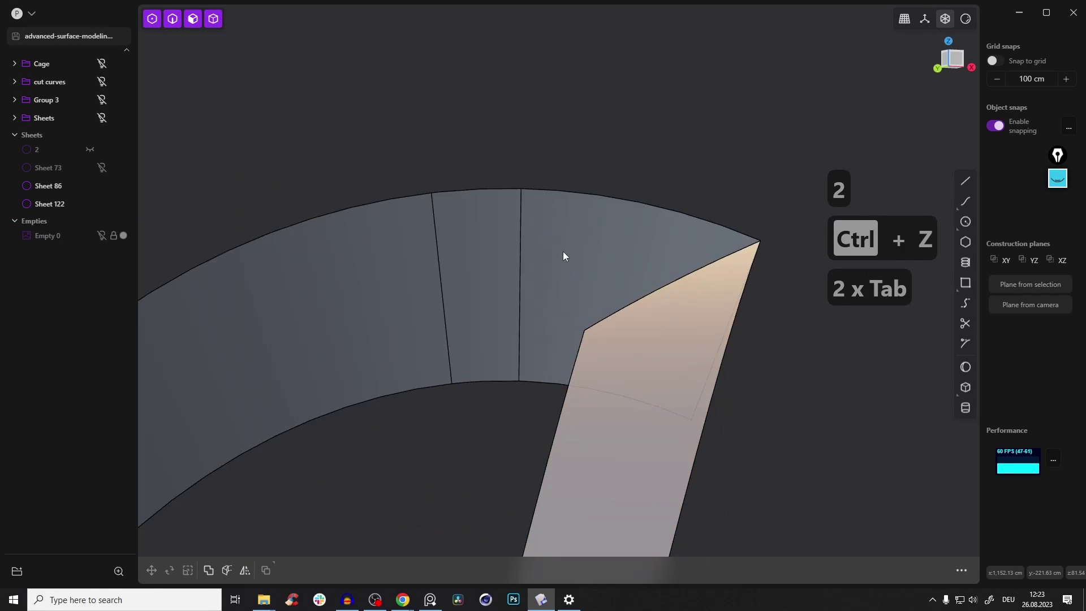
Insert a lengthwise edge across the upper sheet's rear end face, snapped to the inner corner of the trimmed rear sheet.
double_click(563, 286)
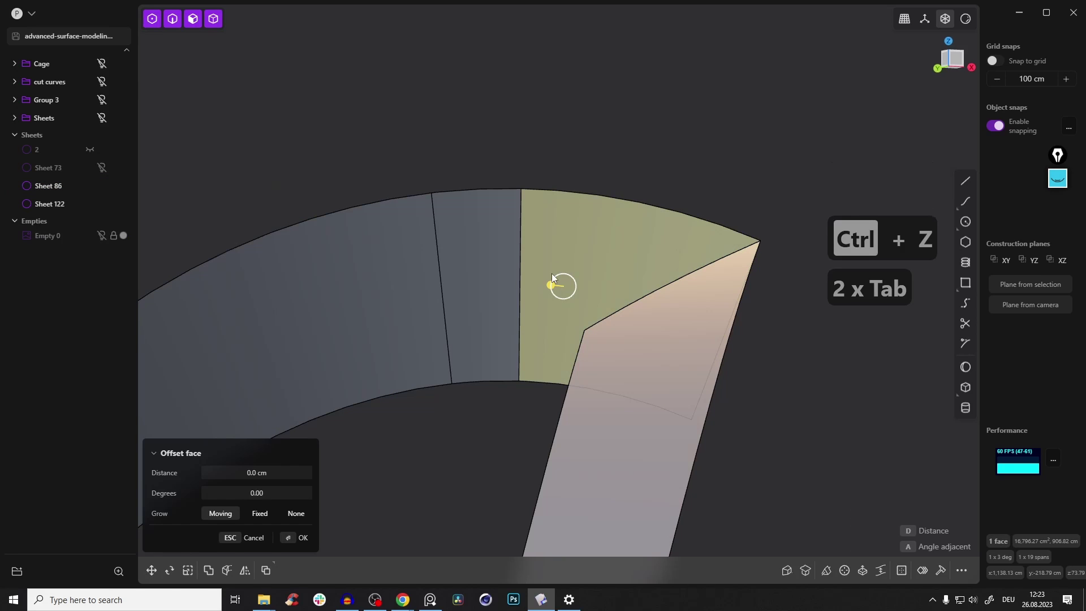
key("ctrl+r")
left_click(586, 330)
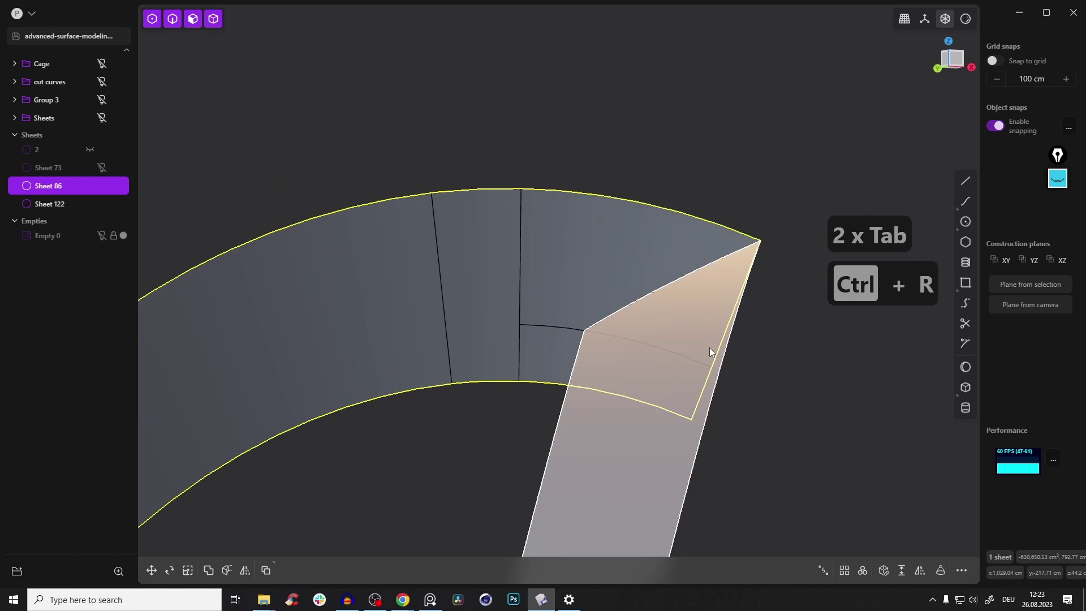
middle_click_drag(681, 355, 679, 390)
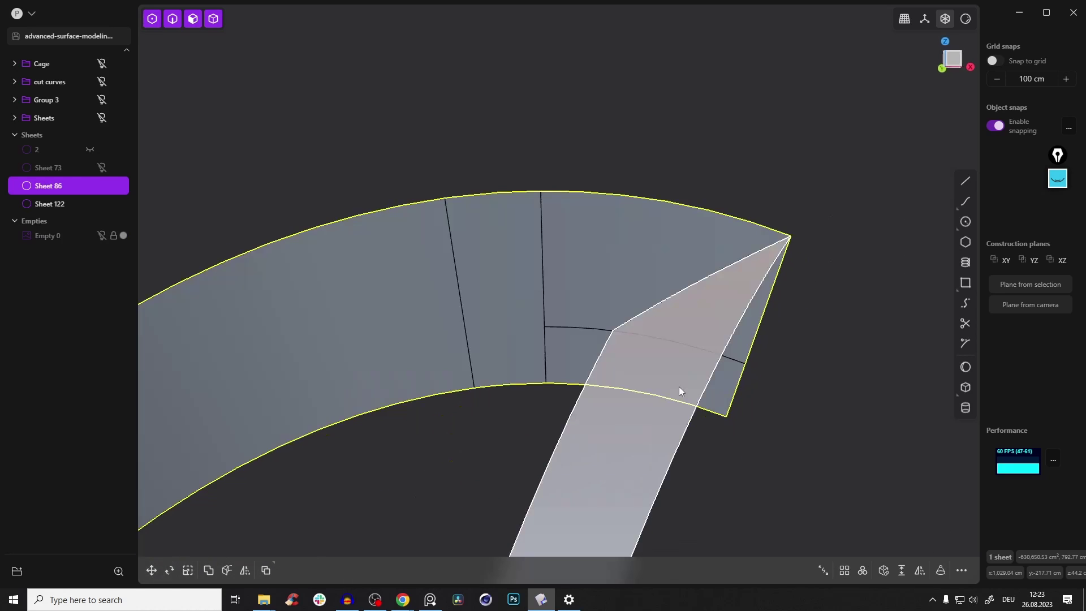
left_click(721, 161)
Delete the lower strip of the upper sheet's rear end face below the inserted edge.
key("3")
left_click(584, 356)
middle_click_drag(599, 341, 575, 340)
key("x")
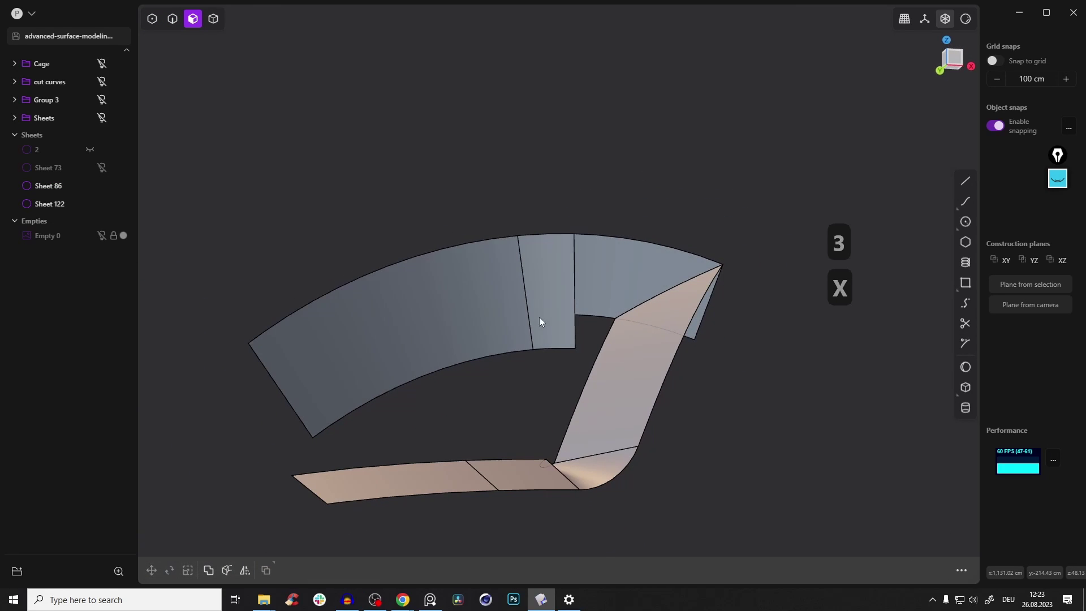
Duplicate the rear sheet's trimmed upper edge as a curve for cutting the upper sheet.
middle_click_drag(475, 346, 508, 355)
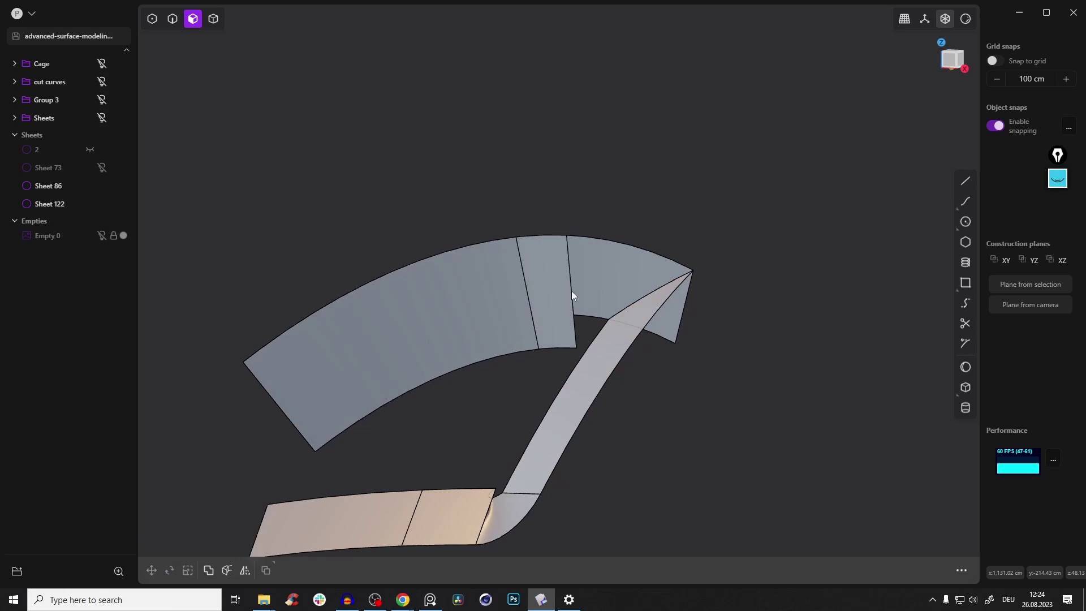
middle_click_drag(668, 291, 627, 282)
key("2")
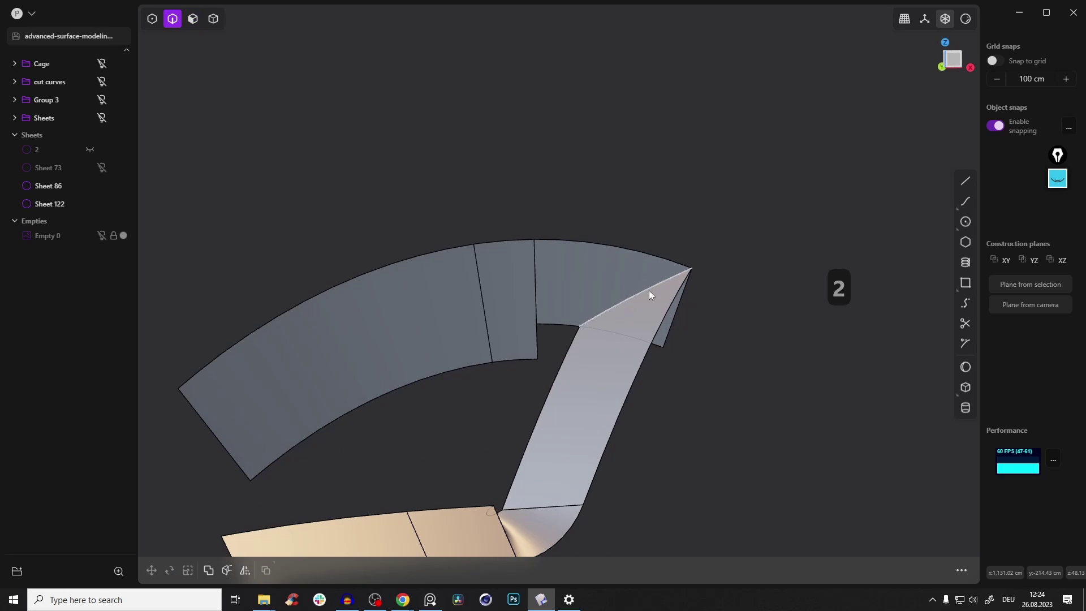
left_click(648, 289)
key("d")
left_click(732, 356)
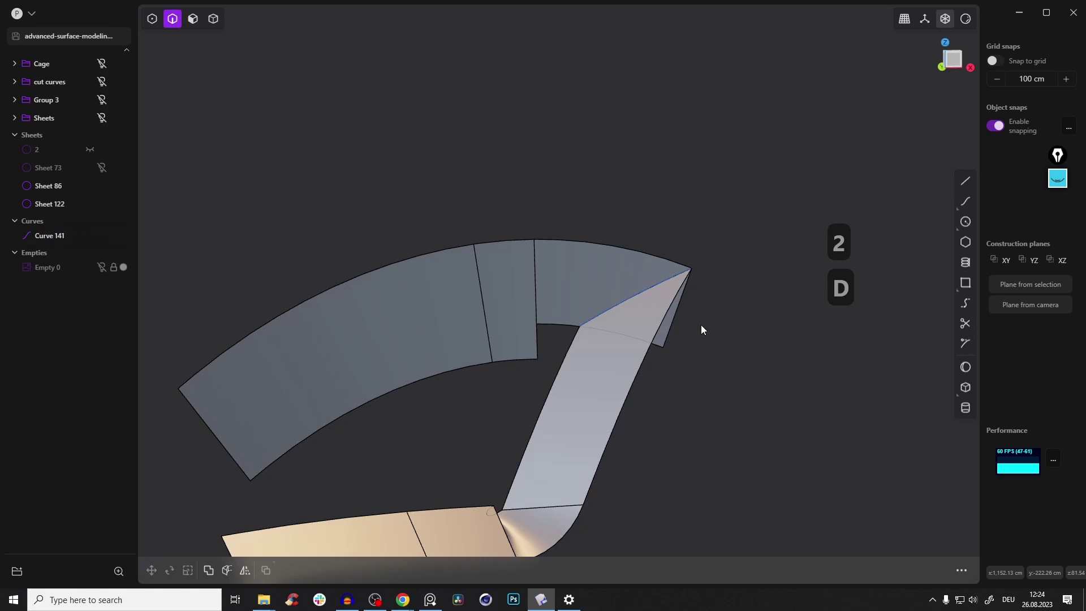
Try to cut the upper sheet with the duplicated edge curve.
left_click(666, 280)
middle_click_drag(666, 281, 629, 266)
key("c")
left_click(670, 340)
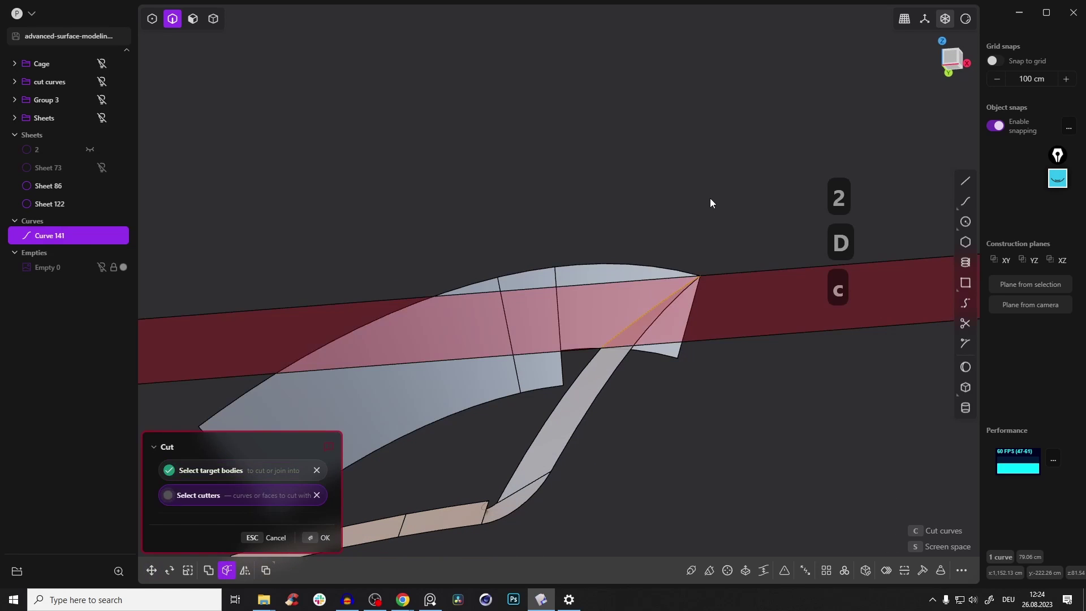
key("Tab")
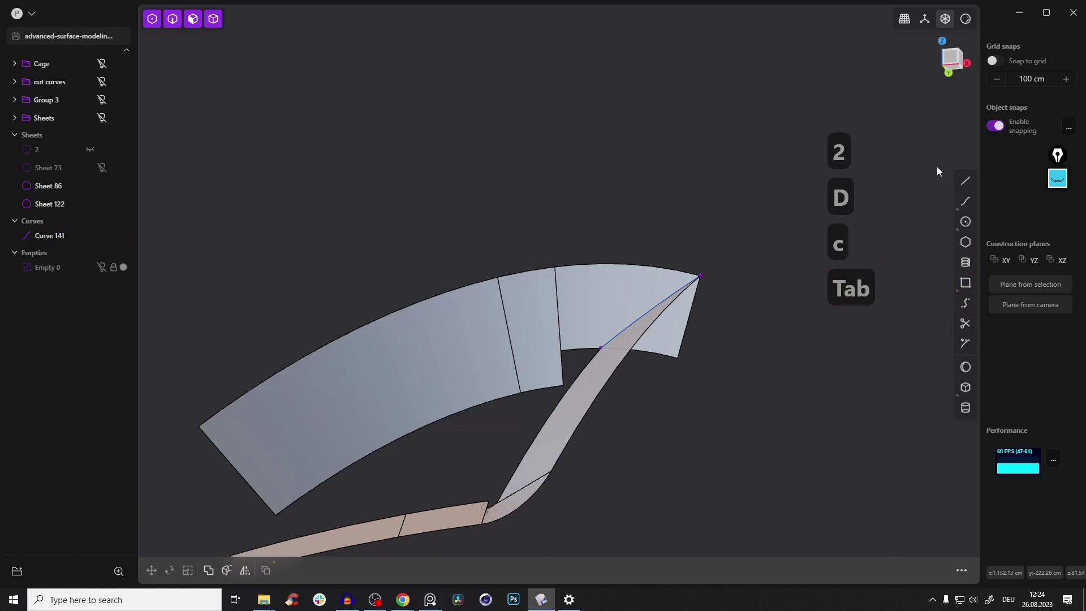
Cut the upper sheet with the duplicated edge curve and delete the overhanging piece beyond the rear corner.
left_click(951, 59)
key("2")
left_click(654, 281)
key("c")
left_click(606, 287)
middle_click_drag(665, 301, 663, 266)
key("x")
Join the trimmed upper sheet and the rear sheet into a single sheet.
key("Tab")
left_click(634, 259)
left_click(659, 343)
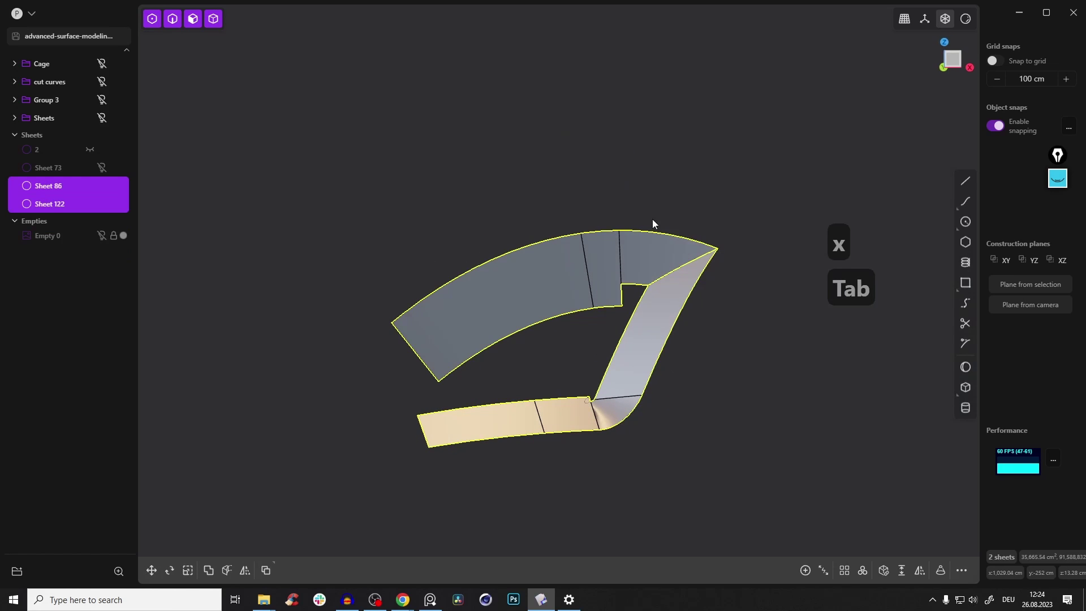
key("j")
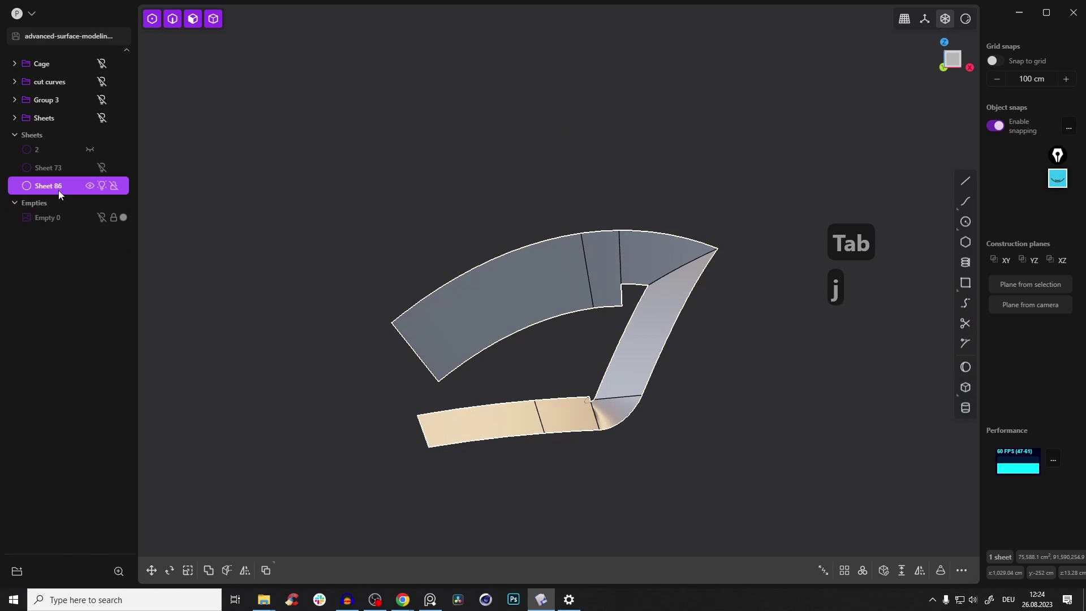
Show the helmet shell, sheet 2, again around the joined recess walls.
left_click(605, 232)
left_click(102, 168)
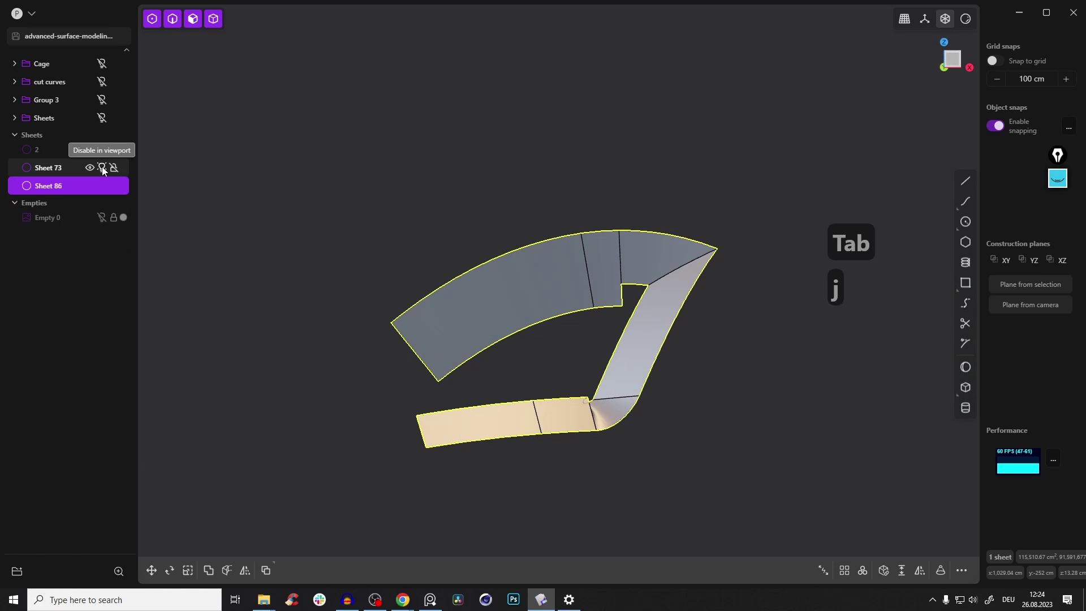
left_click(103, 166)
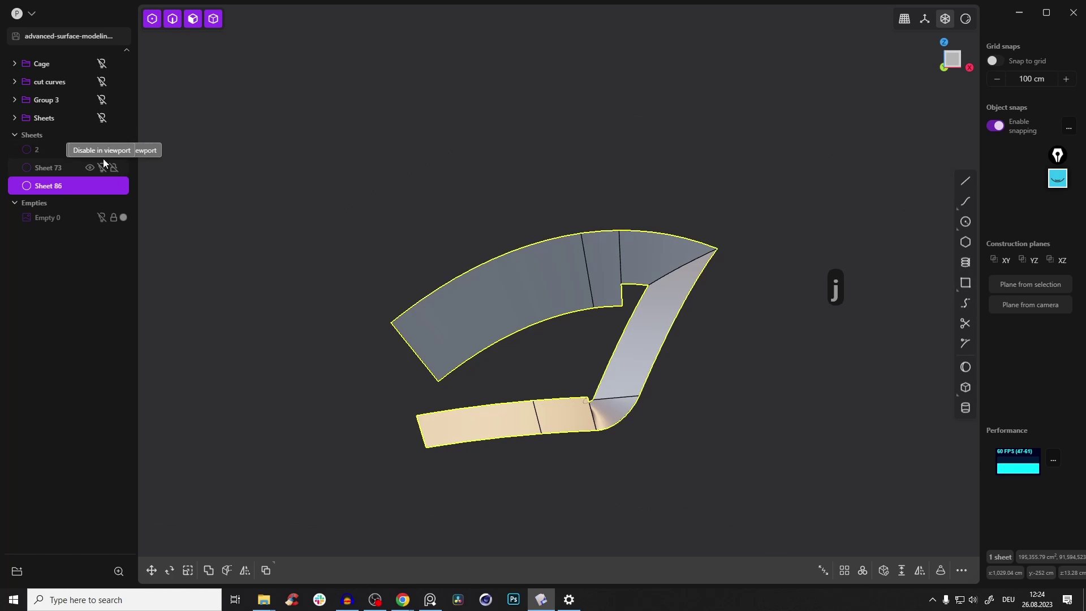
left_click(101, 149)
key("Escape")
middle_click_drag(709, 211, 511, 315)
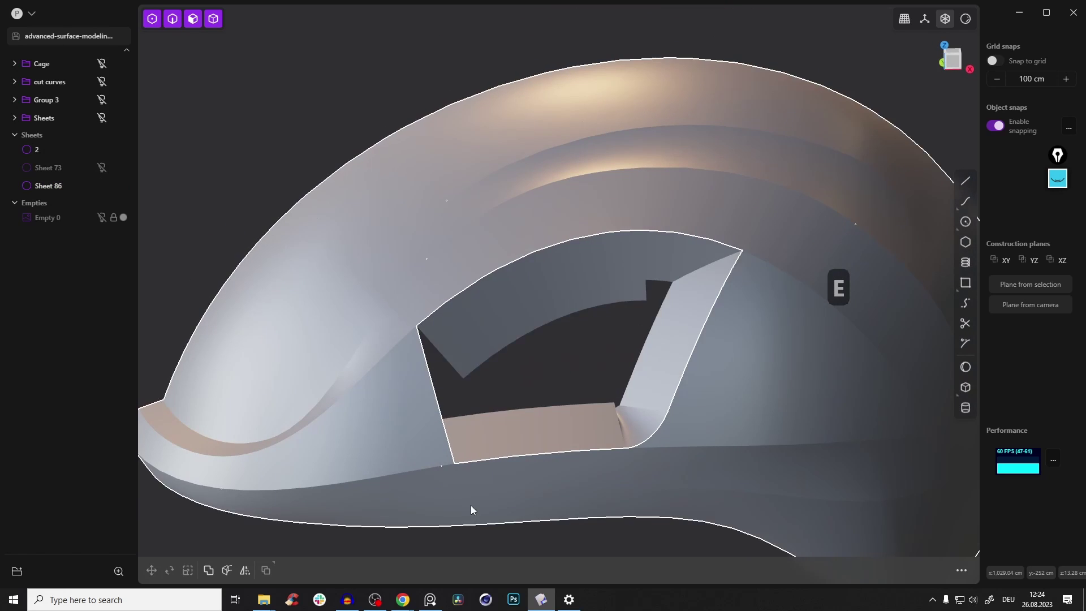
key("e")
middle_click_drag(565, 287, 514, 287)
Duplicate the front edge of the helmet's side opening as a separate curve.
key("2")
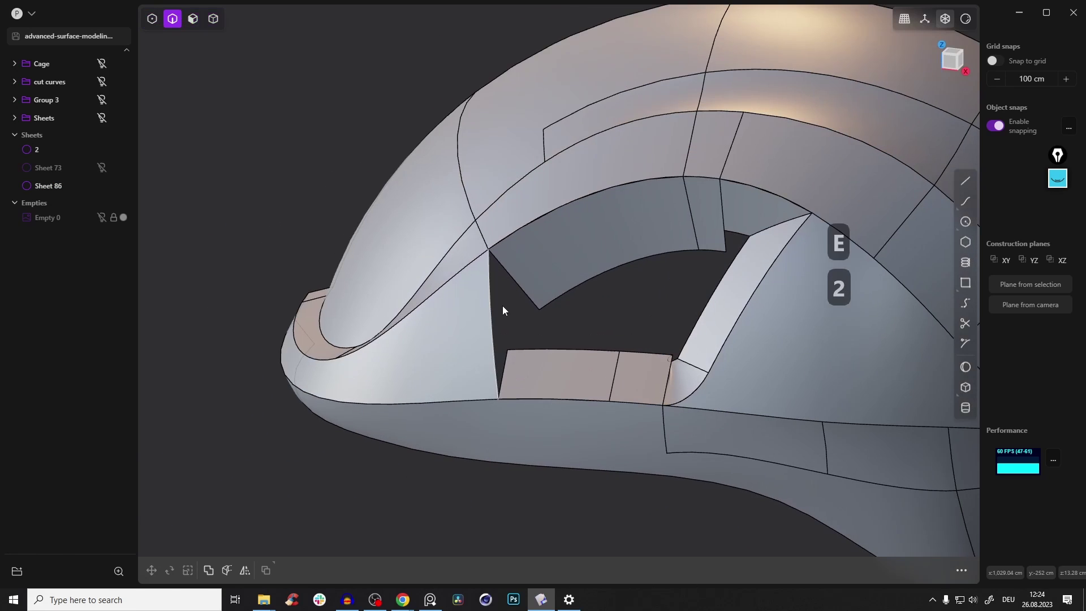
left_click(491, 308)
middle_click_drag(545, 236, 575, 285)
key("d")
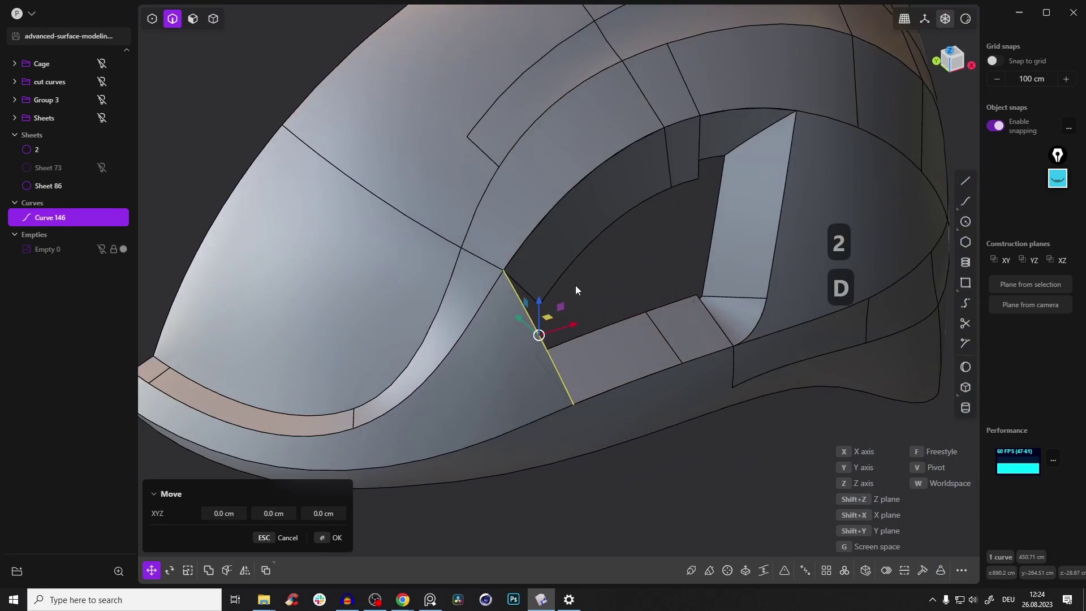
Move the duplicated curve to the opening's rear corner, by about 311 cm in X, 39 cm in Y and 90 cm in Z.
left_click_drag(560, 309, 735, 198)
middle_click_drag(734, 198, 831, 124)
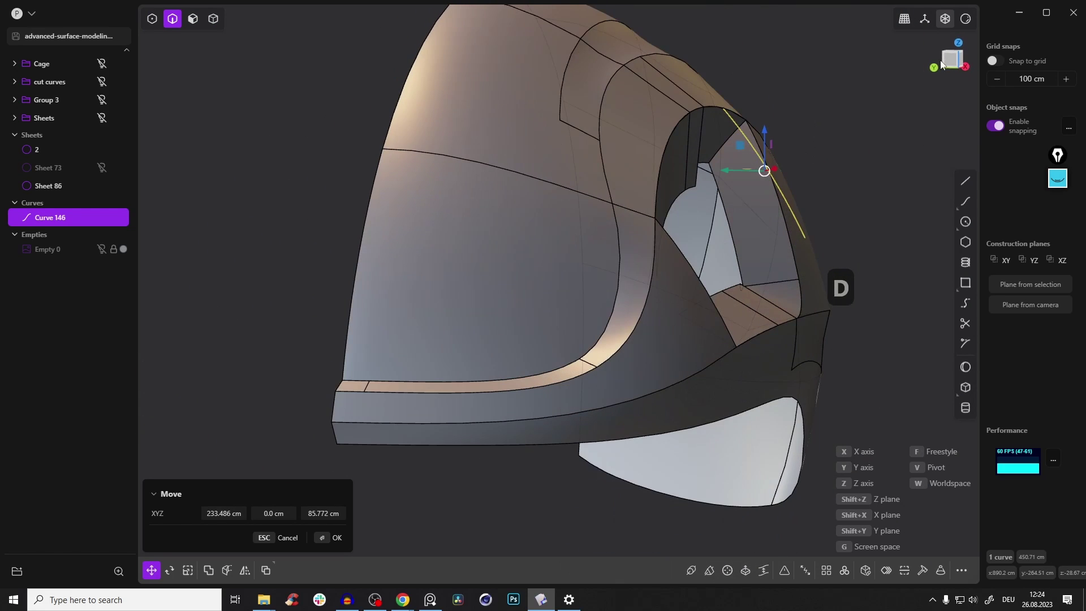
left_click(953, 65)
left_click_drag(710, 202, 679, 201)
middle_click_drag(742, 164, 843, 155)
left_click(948, 73)
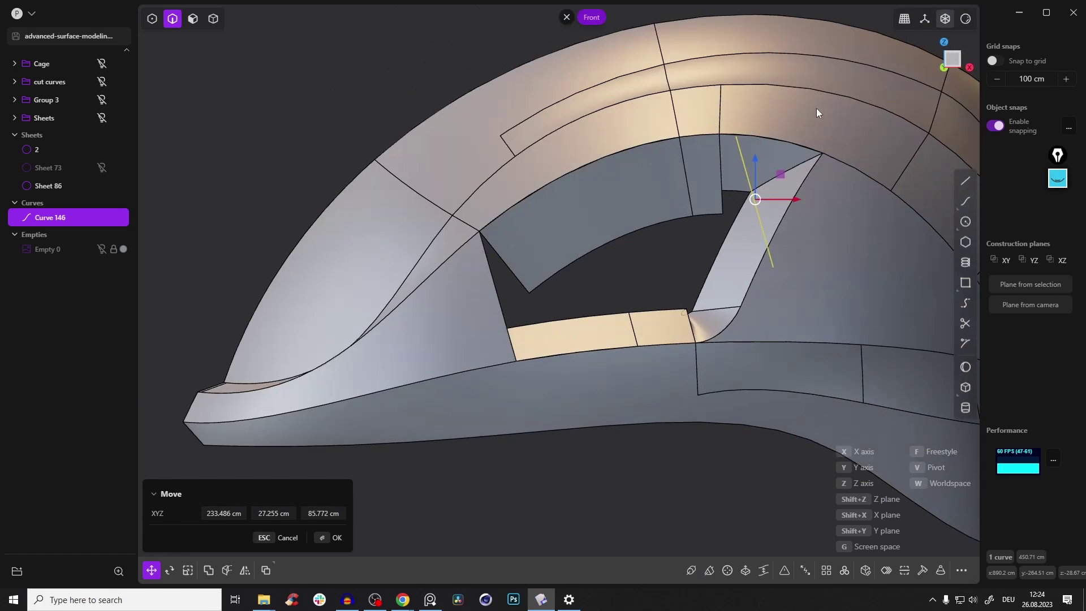
left_click_drag(711, 183, 789, 181)
middle_click_drag(731, 192, 851, 148)
left_click(957, 60)
left_click_drag(693, 201, 681, 202)
left_click_drag(723, 160, 723, 173)
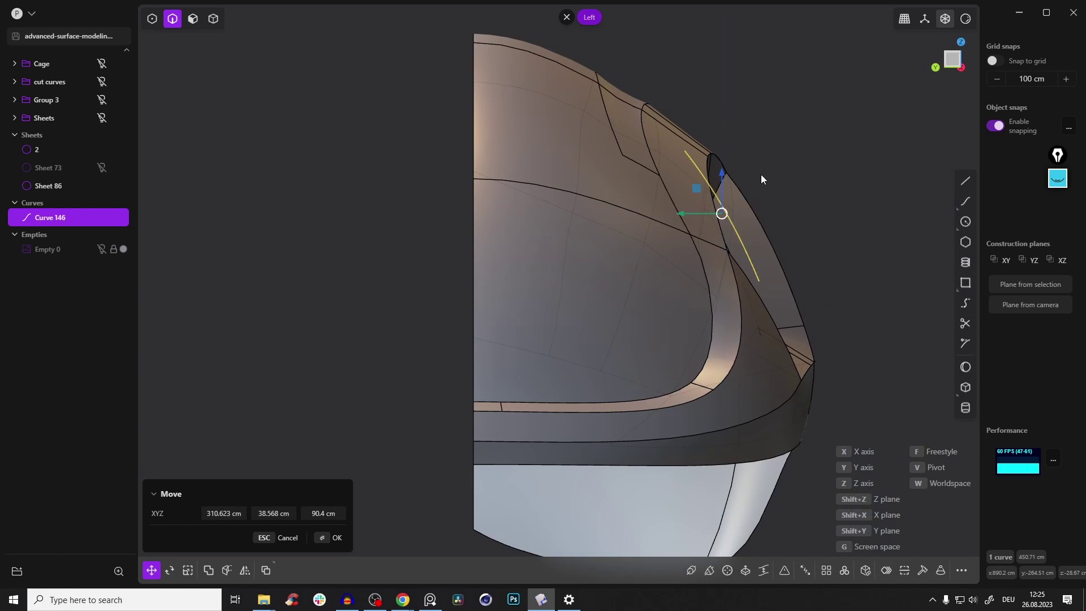
key("Return")
Try to loft a surface from the opening's front edge to the moved curve.
middle_click_drag(741, 177, 665, 196)
left_click(457, 279)
key("l")
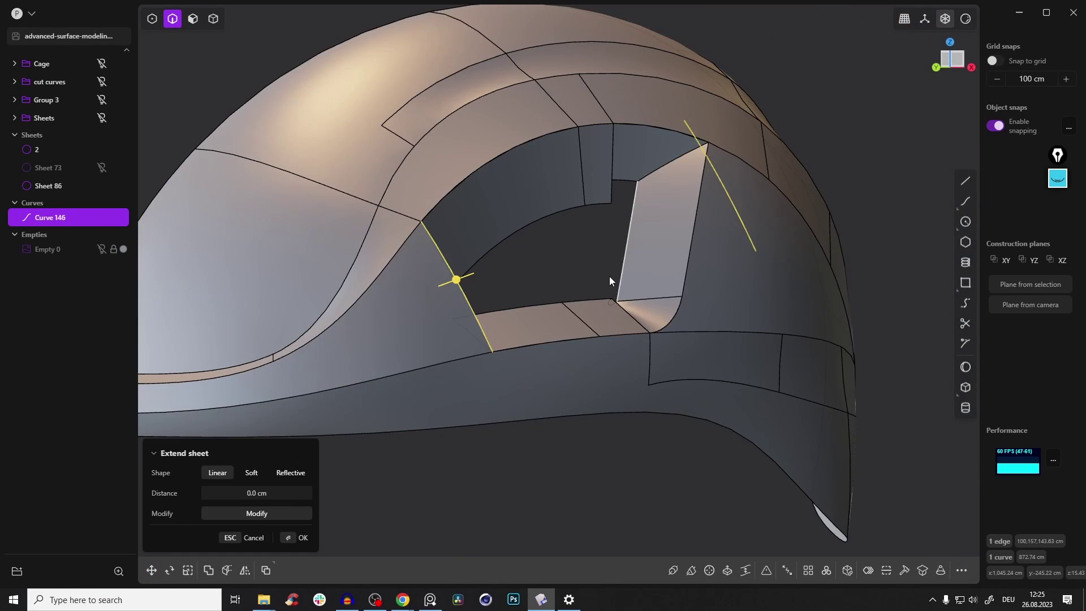
middle_click_drag(612, 272, 390, 273)
key("e")
scroll(389, 273, "up", 3)
scroll(606, 238, "down", 3)
middle_click_drag(607, 239, 700, 144)
key("e")
key("e")
middle_click_drag(707, 195, 696, 185)
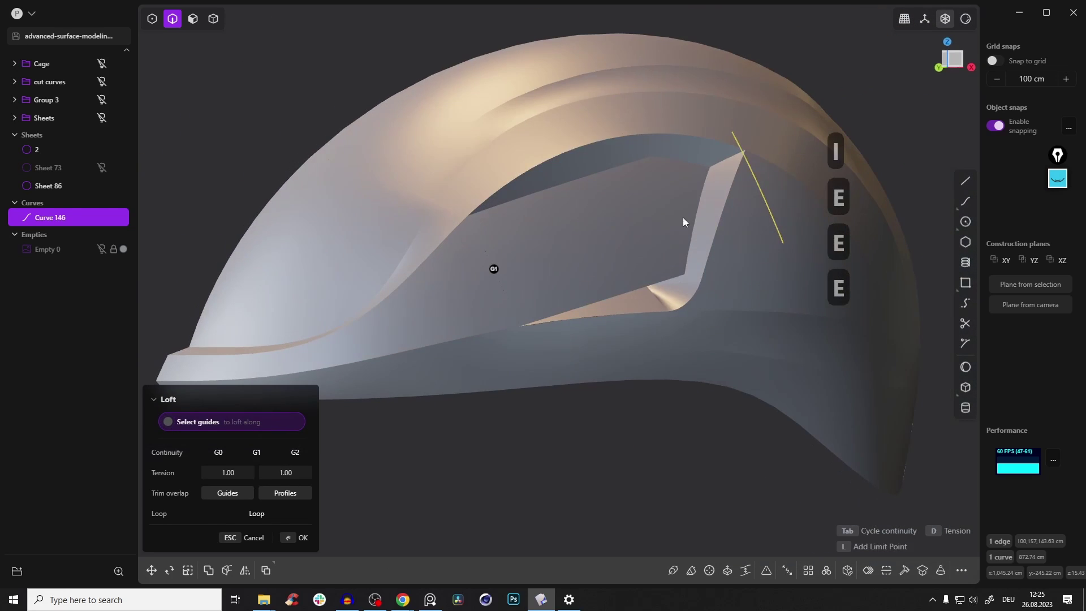
key("e")
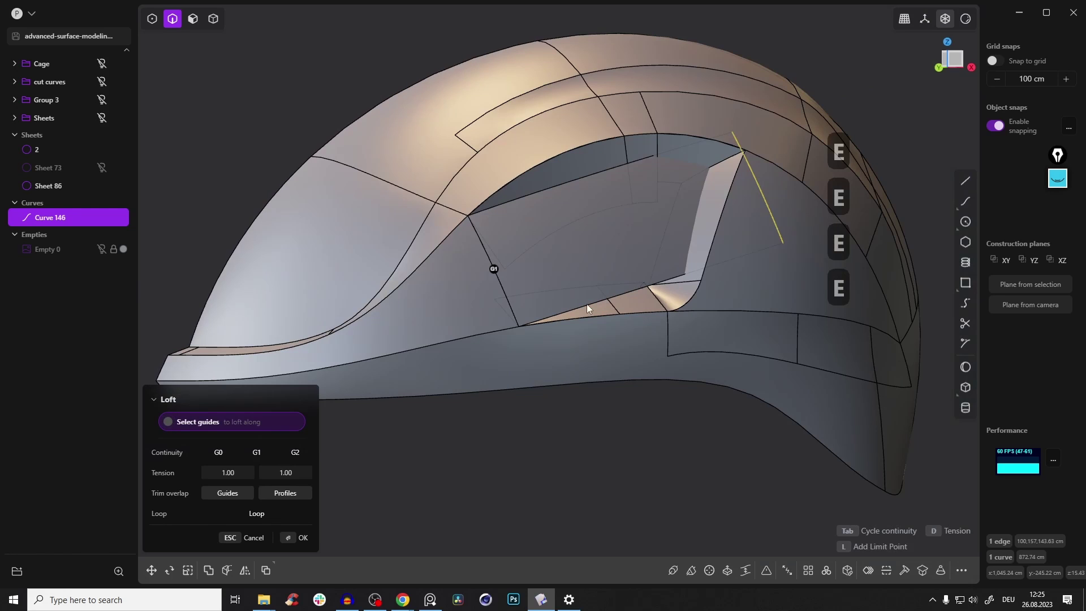
middle_click_drag(732, 177, 726, 126)
key("ctrl+z")
Try to lengthen the moved curve by scaling it uniformly.
scroll(787, 160, "up", 2)
left_click(781, 148)
key("2")
left_click(720, 173)
key("s")
key("s")
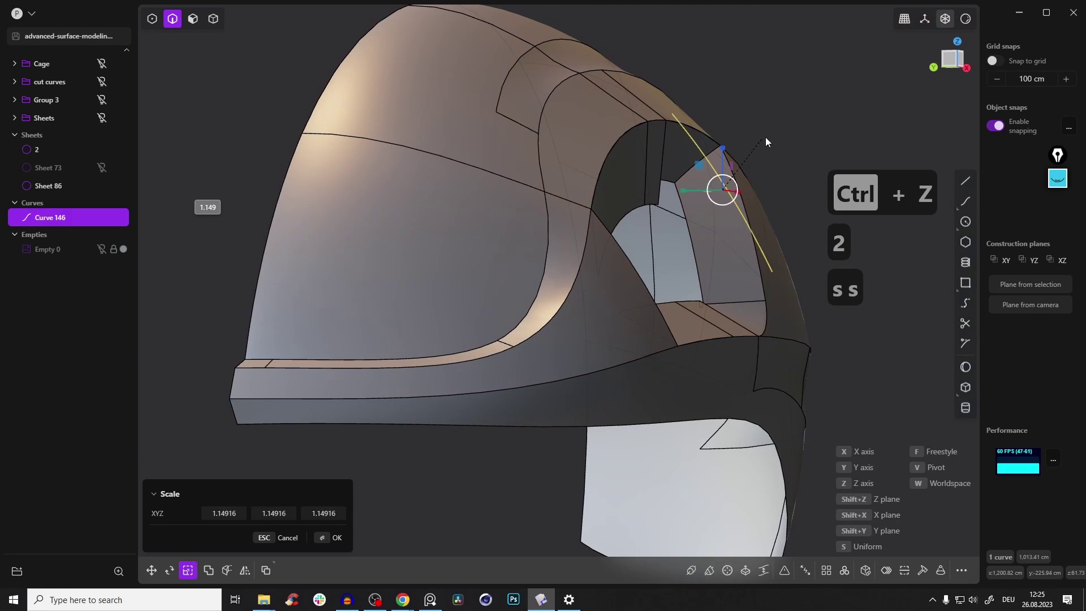
key("Escape")
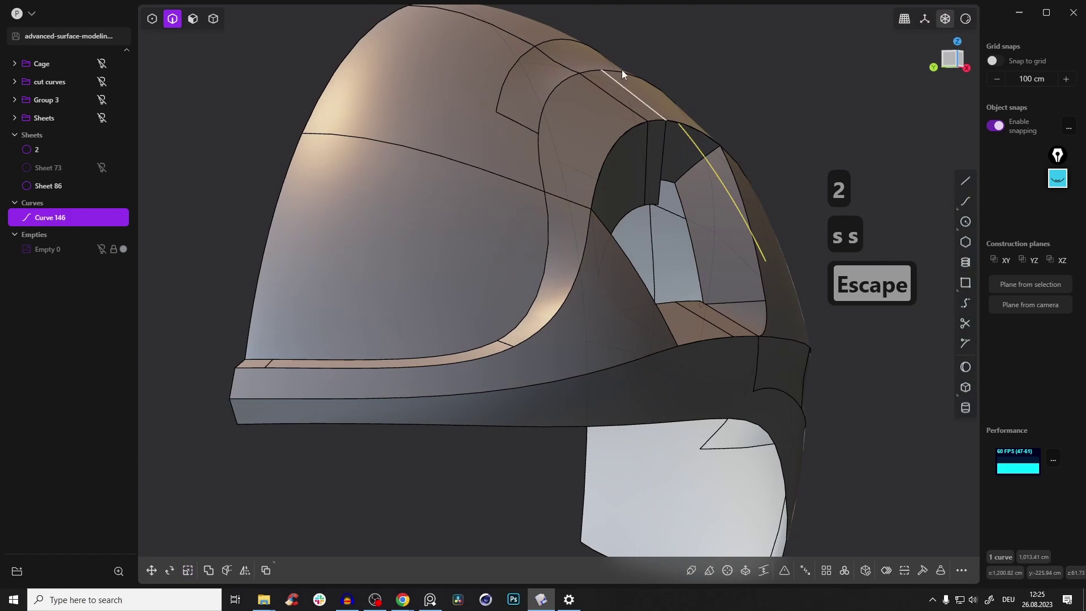
key("s")
key("s")
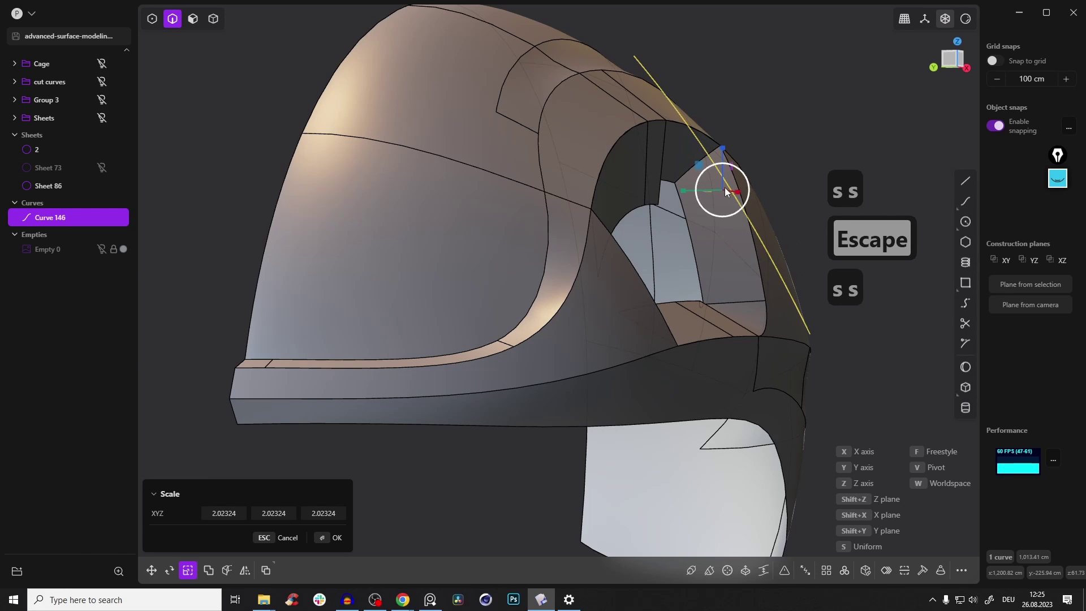
key("ctrl+z")
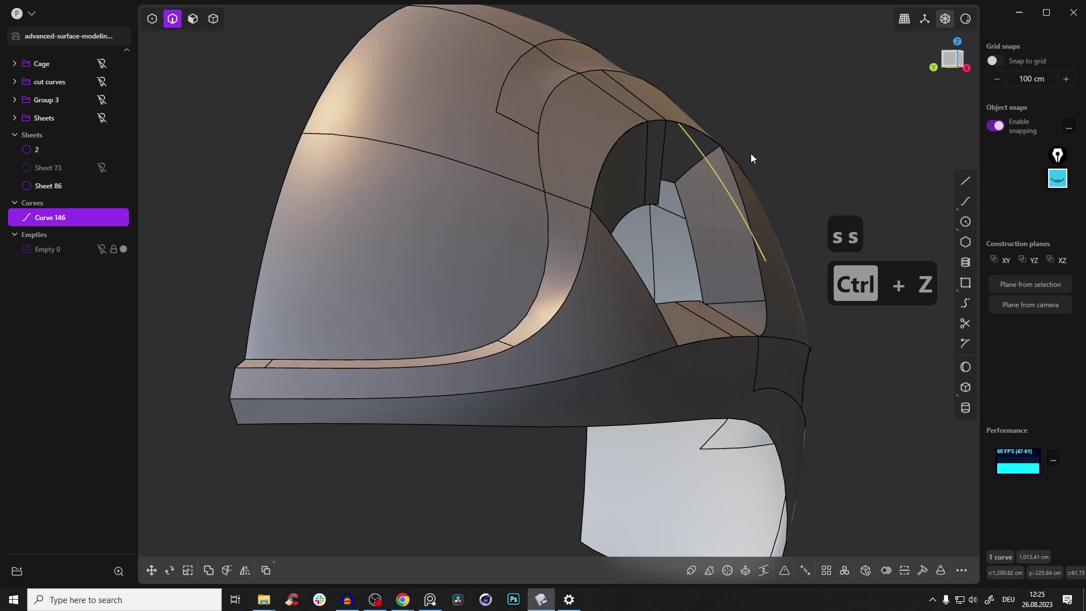
Extend the moved curve's upper end by about 56.3 cm with the Natural shape.
scroll(728, 177, "up", 3)
scroll(712, 148, "up", 2)
key("1")
left_click(684, 113)
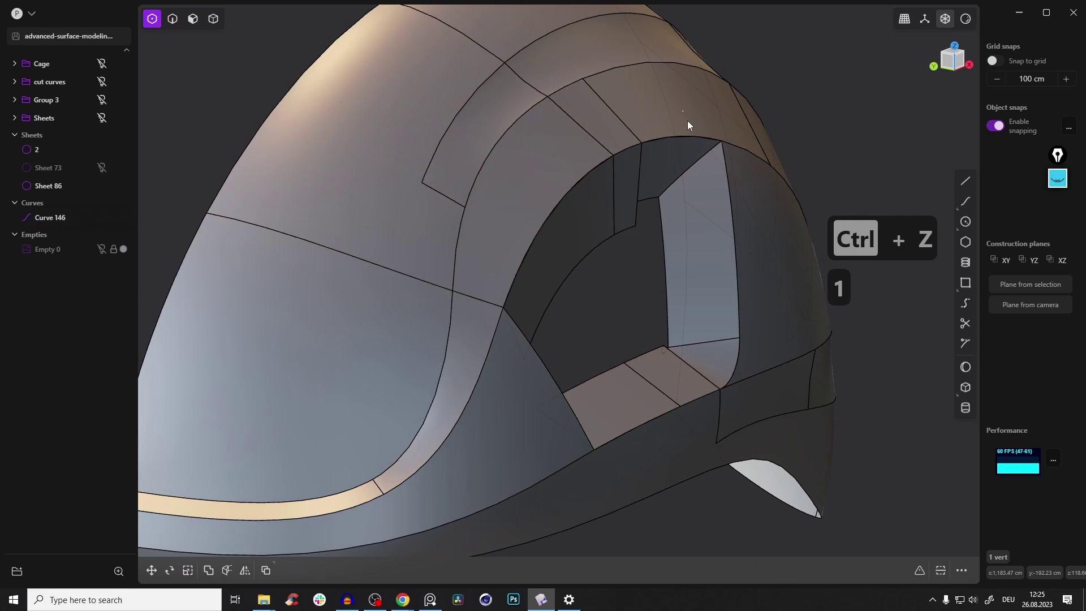
scroll(687, 120, "up", 1)
key("2")
left_click(691, 118)
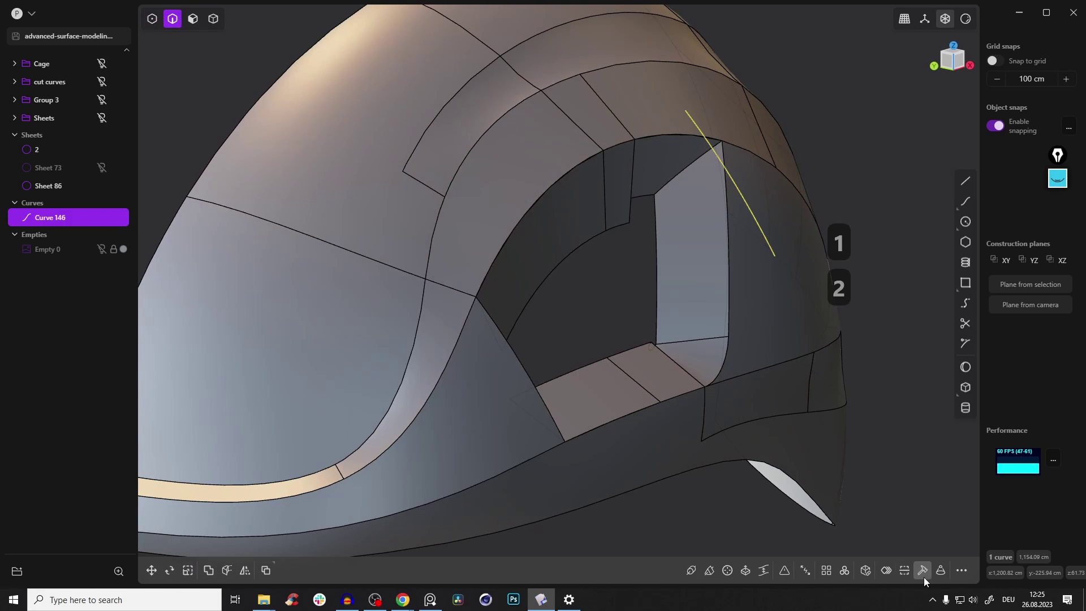
left_click(921, 574)
key("1")
middle_click_drag(697, 124, 641, 139)
left_click(703, 106)
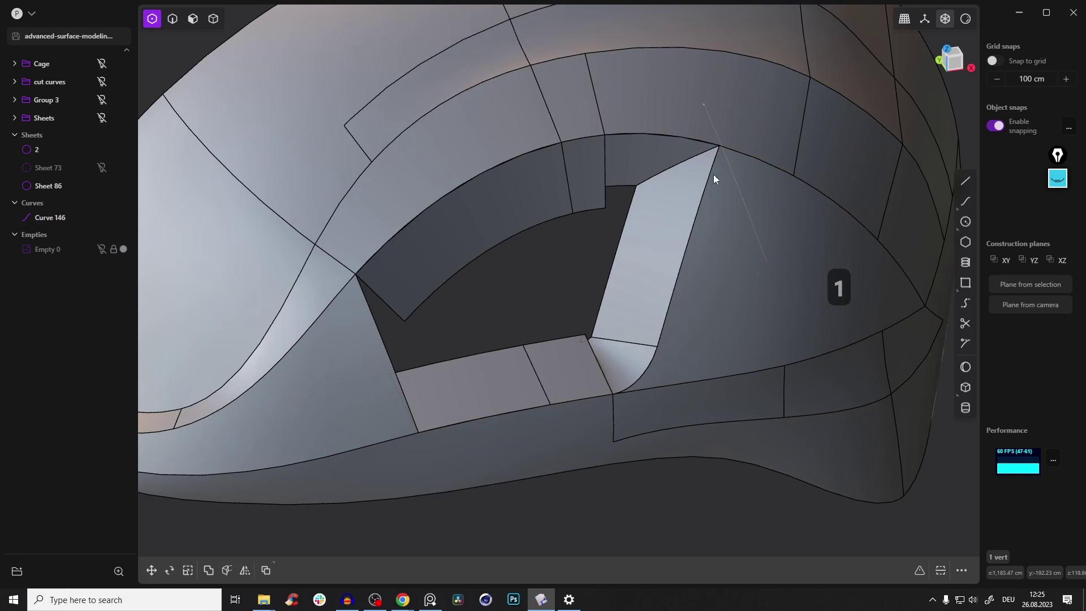
type("fexte")
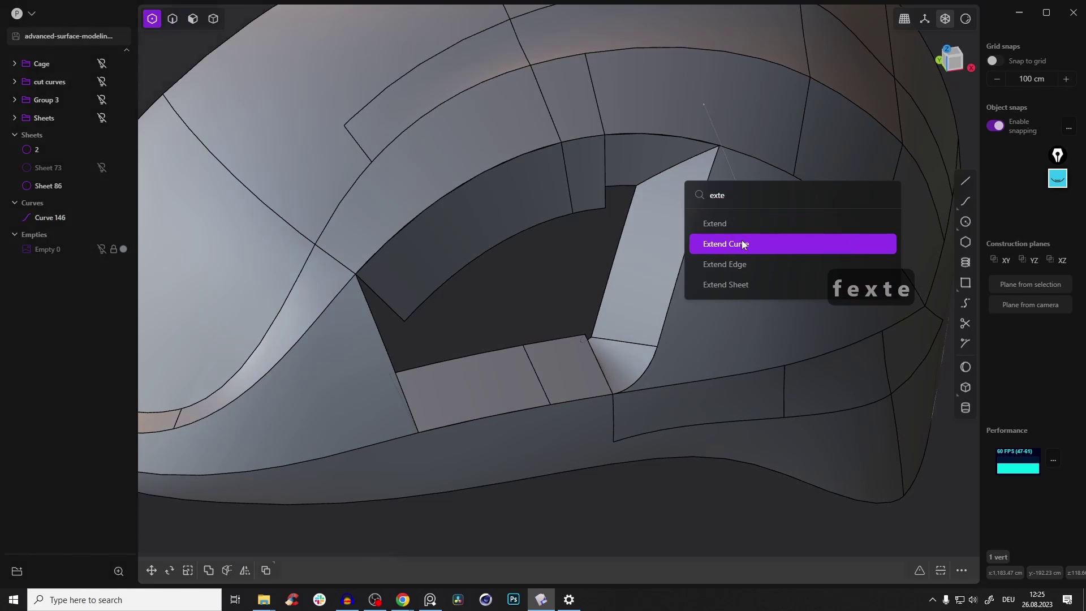
left_click(741, 243)
left_click_drag(283, 515, 304, 515)
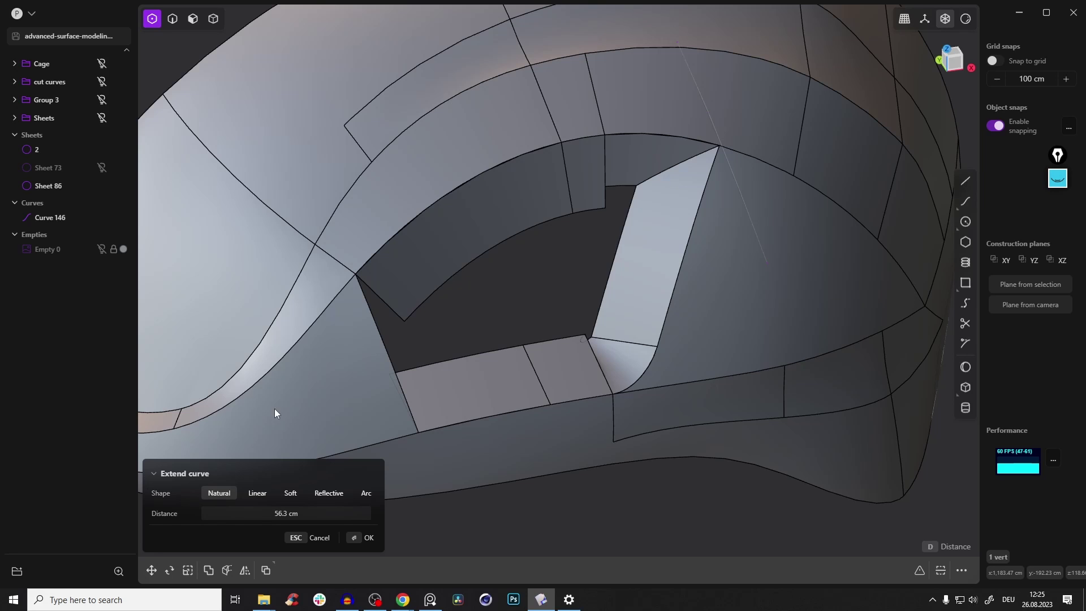
left_click(363, 540)
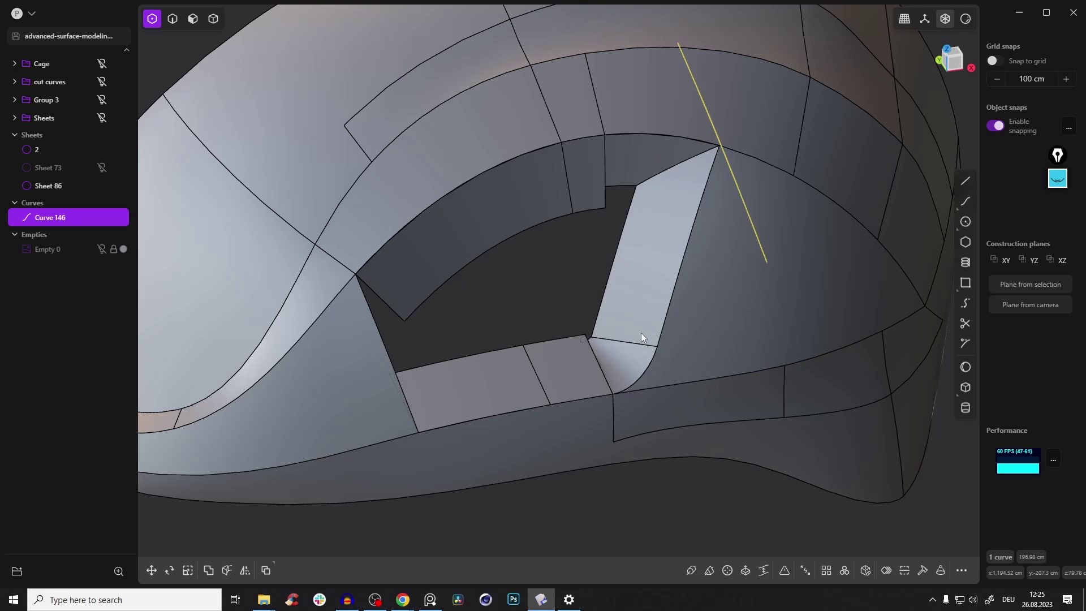
Extend the same curve's lower end by about 106.5 cm with the Natural shape.
left_click(763, 268)
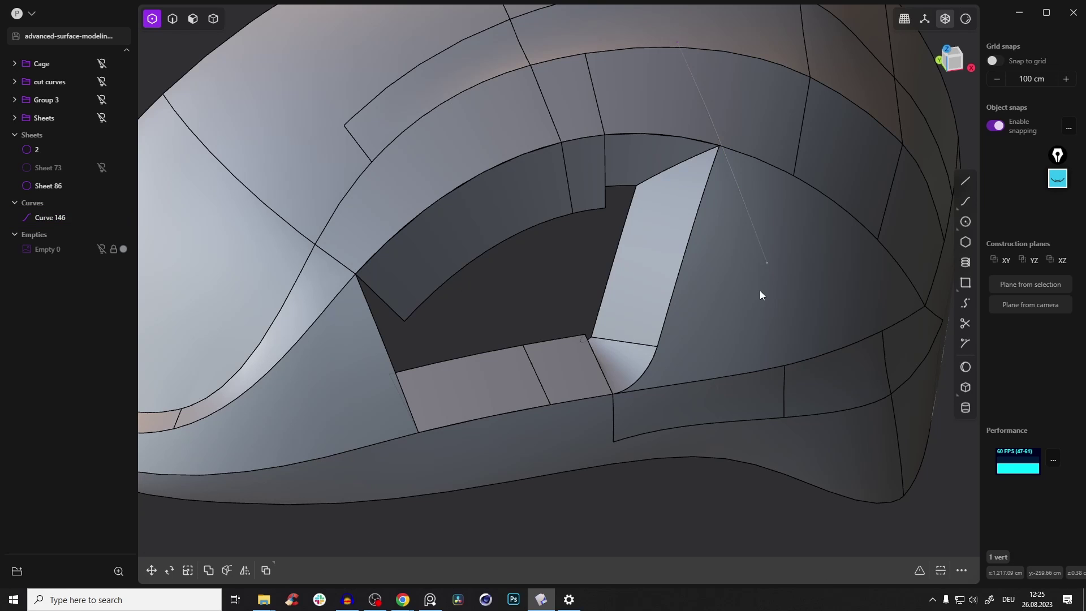
type("fexte")
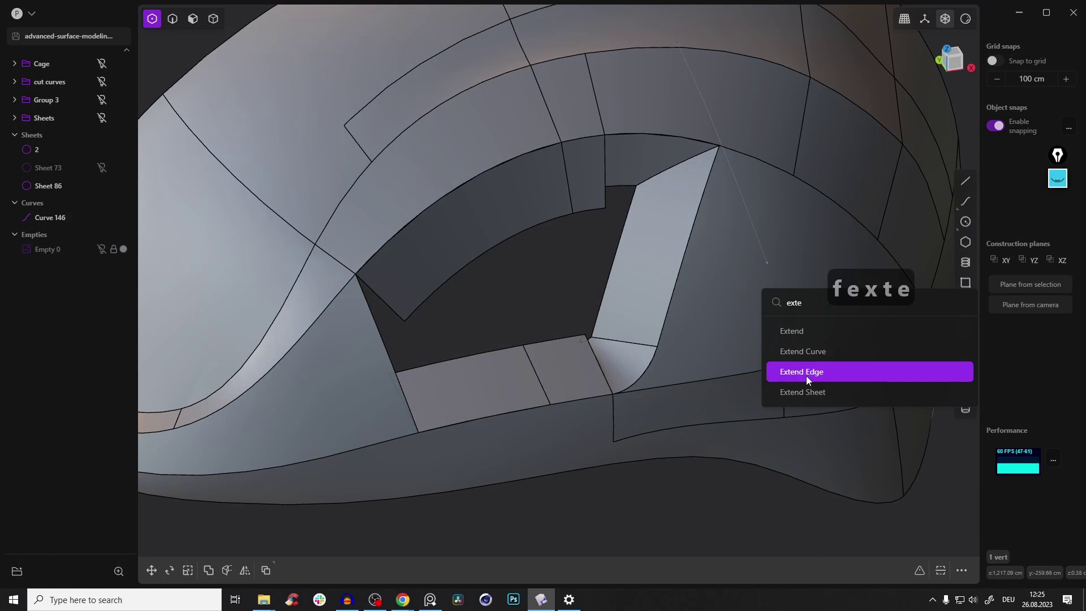
left_click(815, 346)
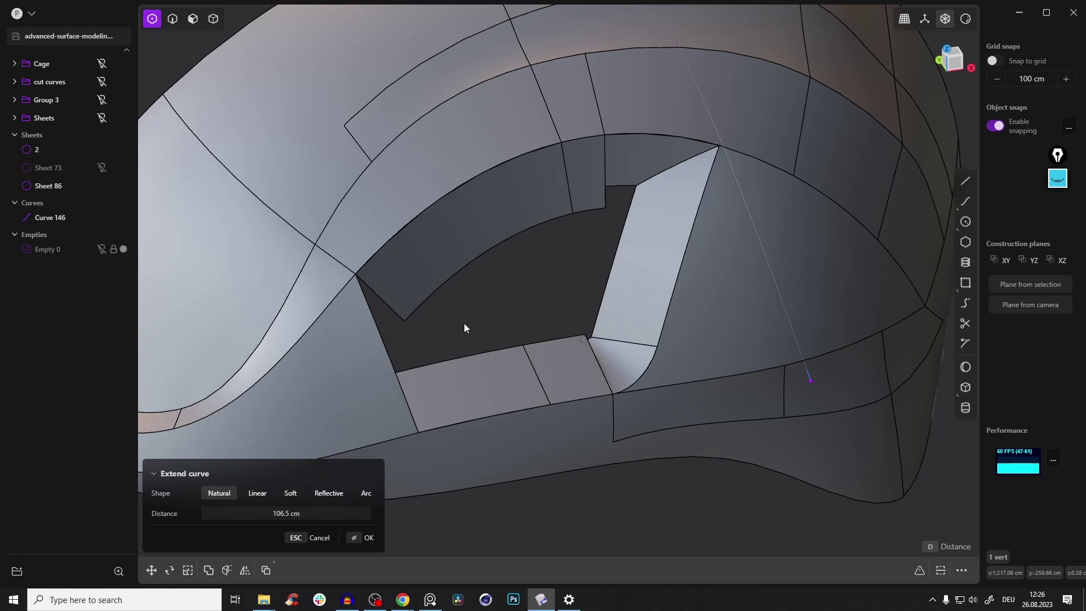
right_click(620, 277)
middle_click_drag(621, 277, 531, 148)
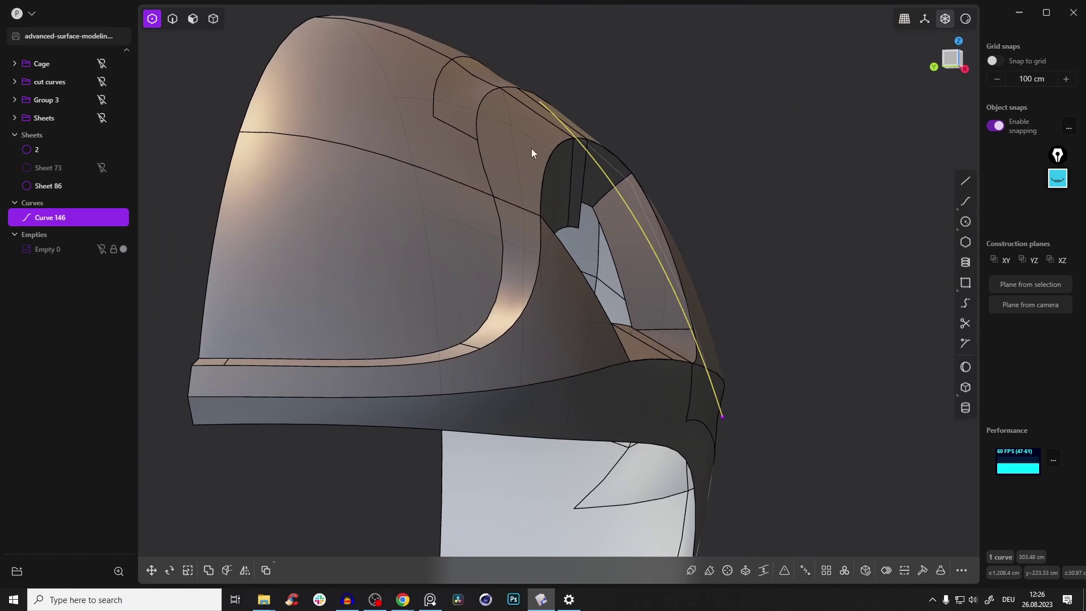
middle_click_drag(511, 113, 330, 169)
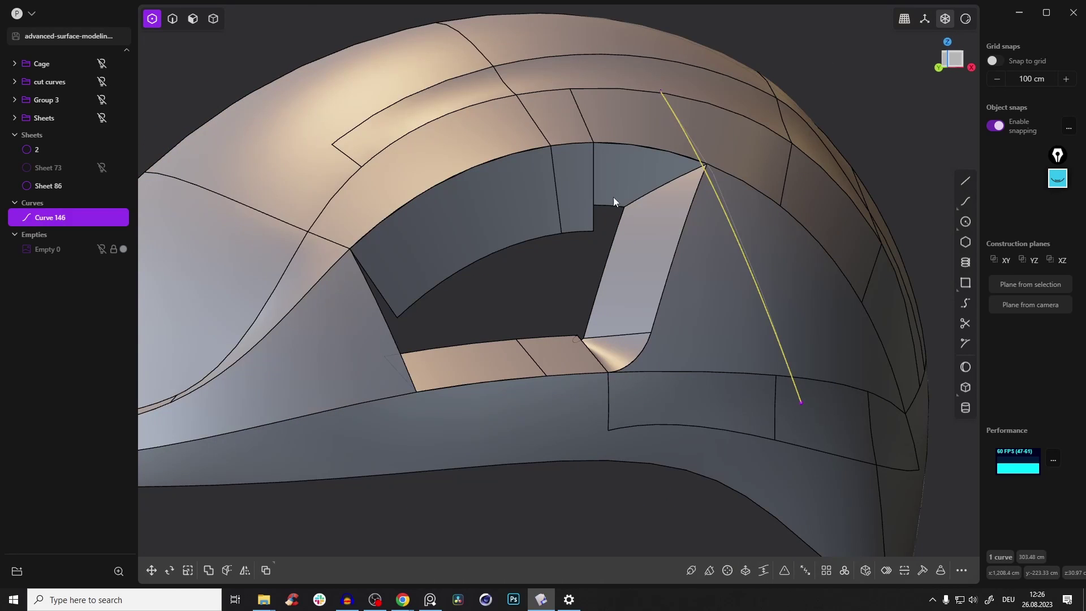
Loft a surface from the opening's front edge to the extended curve, with G1 continuity at the front edge.
key("2")
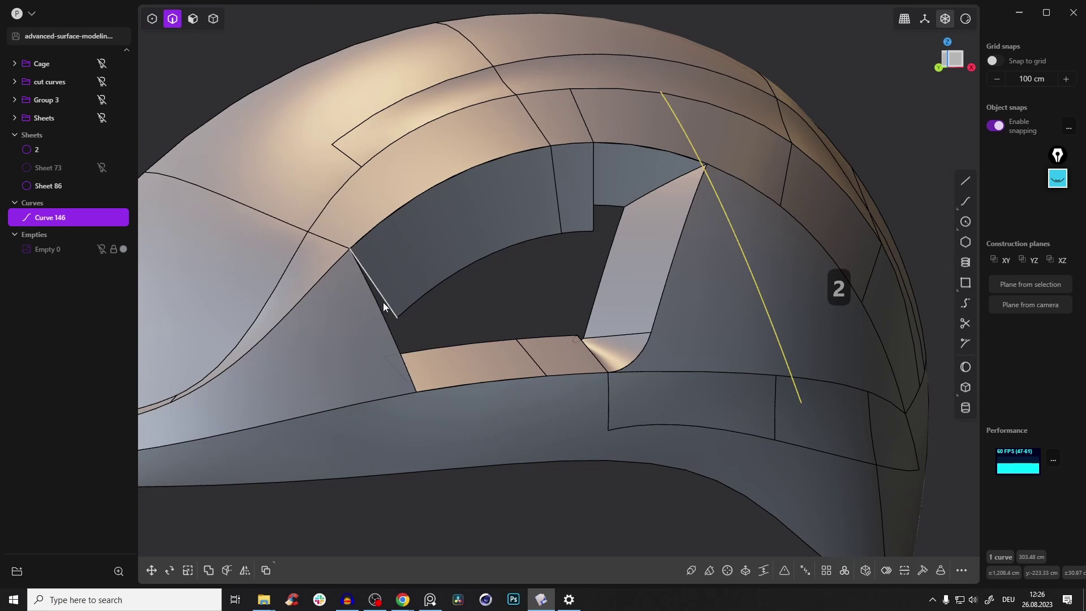
left_click(385, 318)
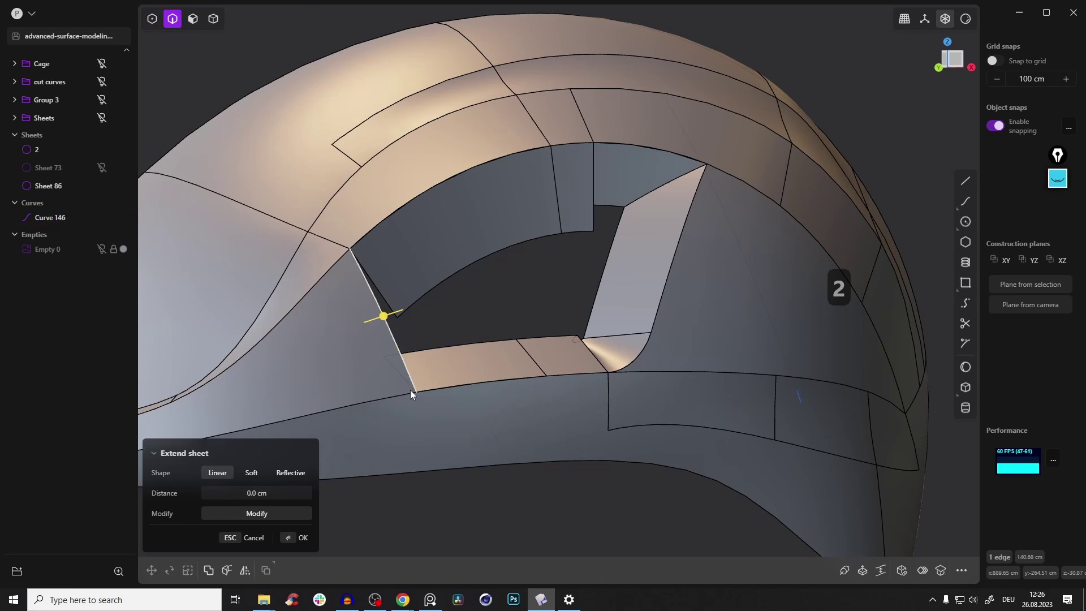
left_click(735, 252)
key("l")
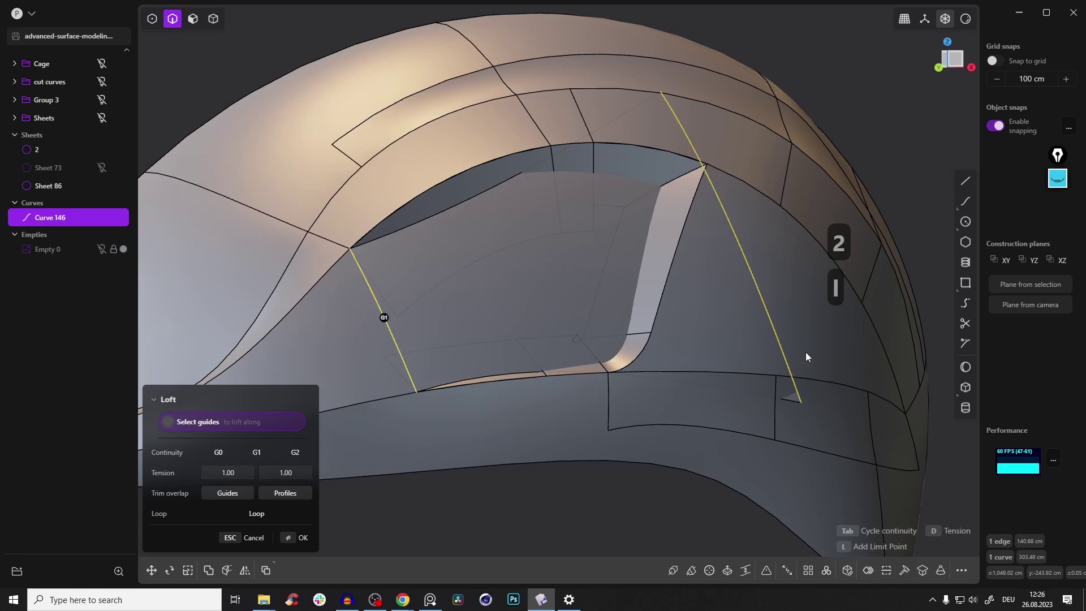
mouse_move(619, 263)
middle_mouse_down()
mouse_move(529, 239)
mouse_move(582, 302)
mouse_move(618, 260)
mouse_move(610, 253)
middle_mouse_up()
key("alt+z")
middle_click_drag(677, 279, 712, 324)
middle_click_drag(738, 338, 502, 417)
key("e")
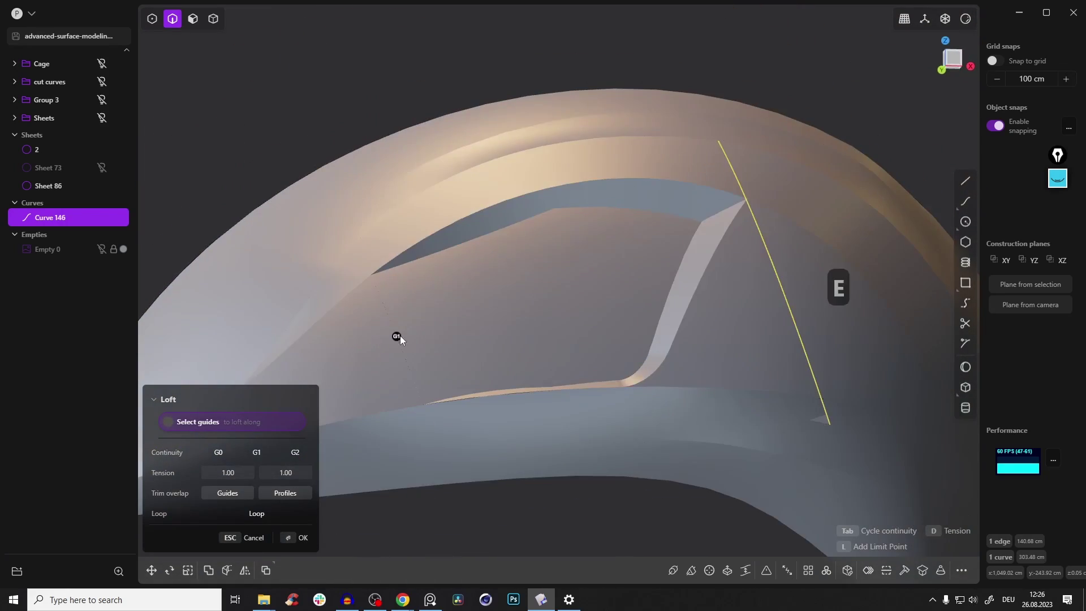
key("e")
left_click(395, 336)
middle_click_drag(394, 336, 549, 245)
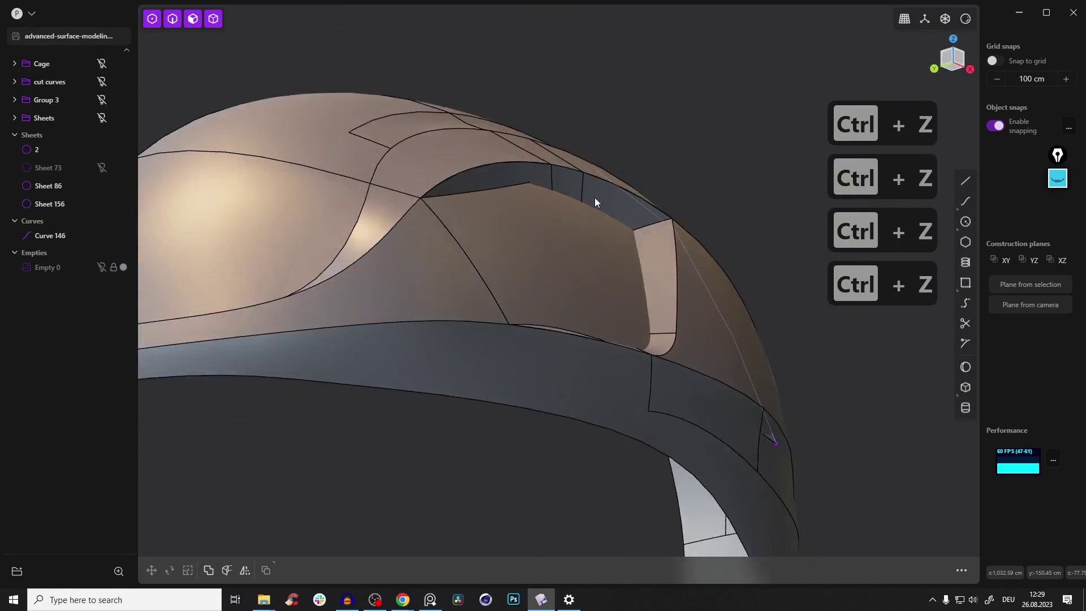
left_click(479, 228)
middle_click_drag(595, 198, 530, 192)
left_click(529, 190)
key("e")
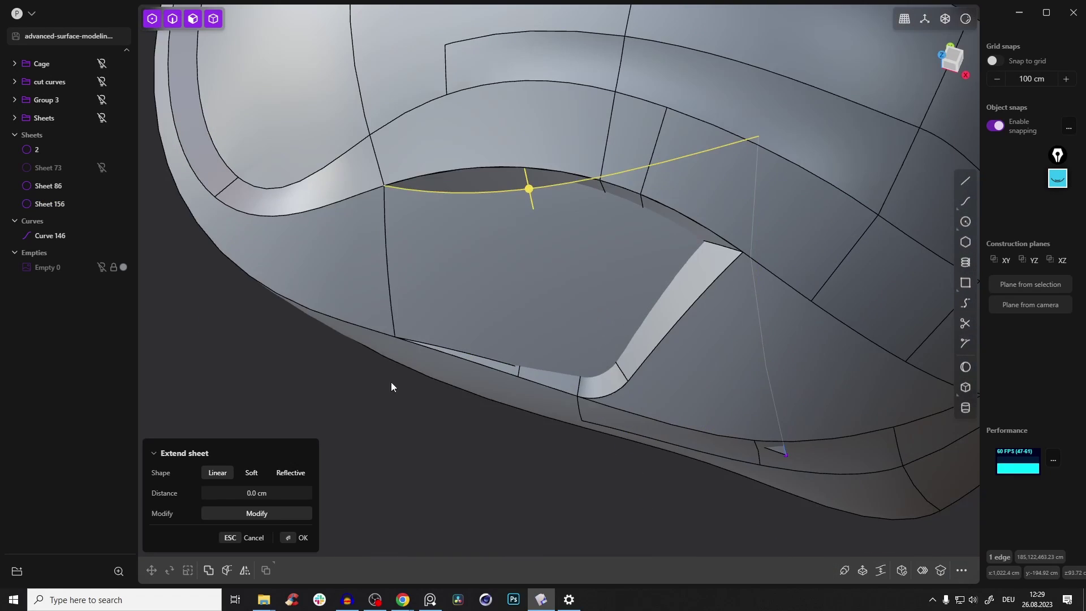
key("Escape")
middle_click_drag(463, 334, 470, 193)
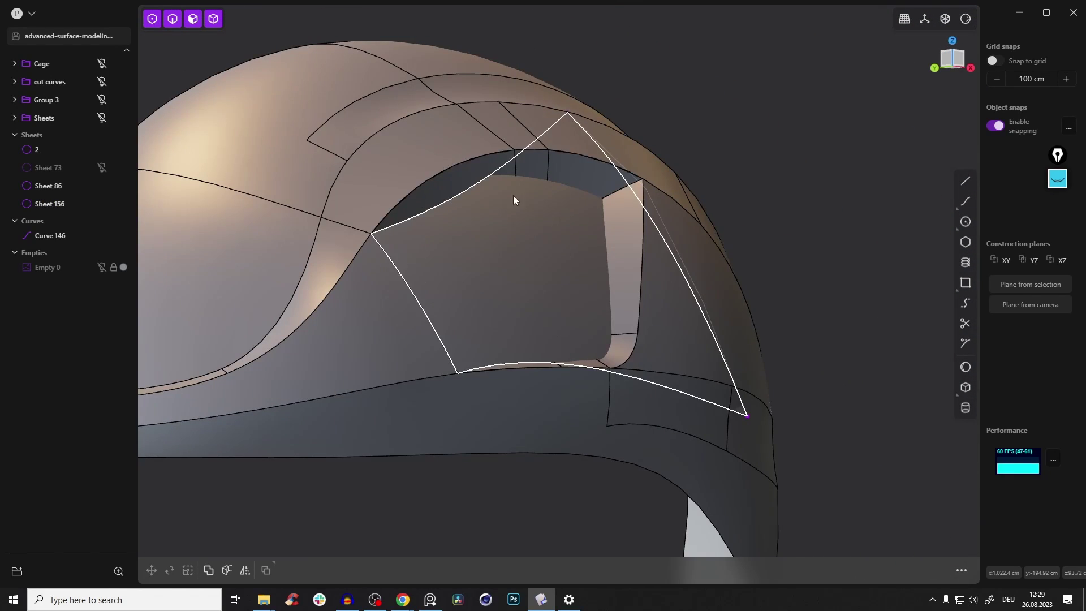
middle_click_drag(531, 381, 596, 323)
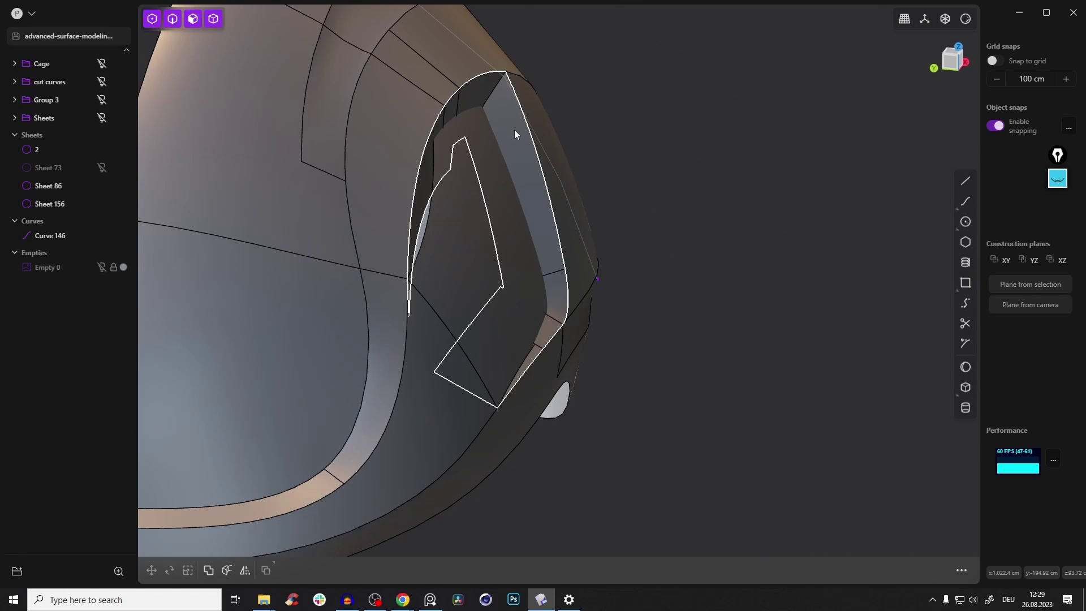
key("2")
left_click(530, 347)
middle_click_drag(530, 347, 499, 225)
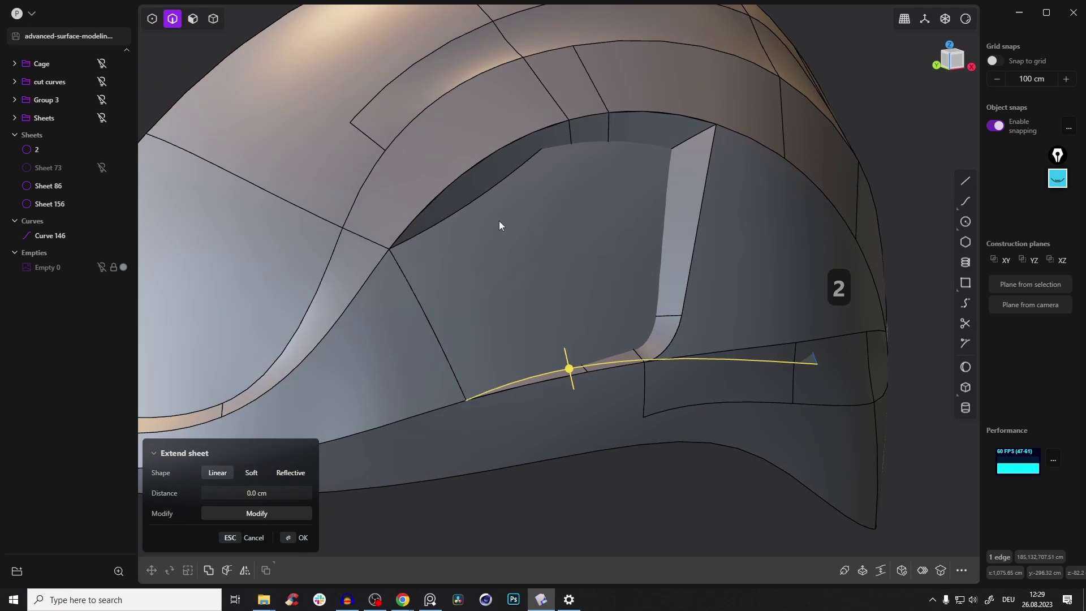
left_click(489, 189)
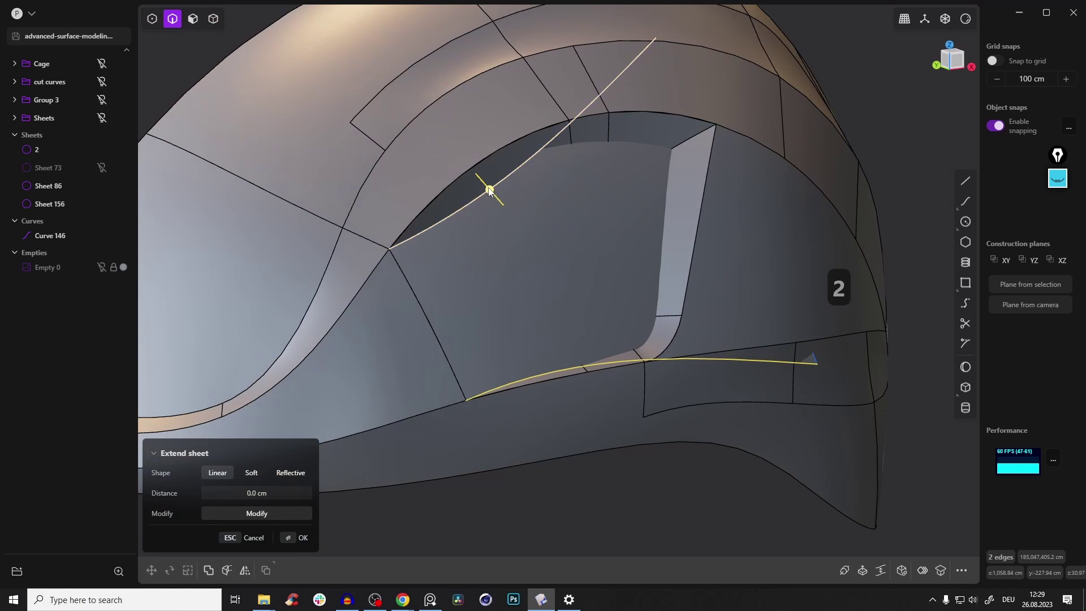
key("Escape")
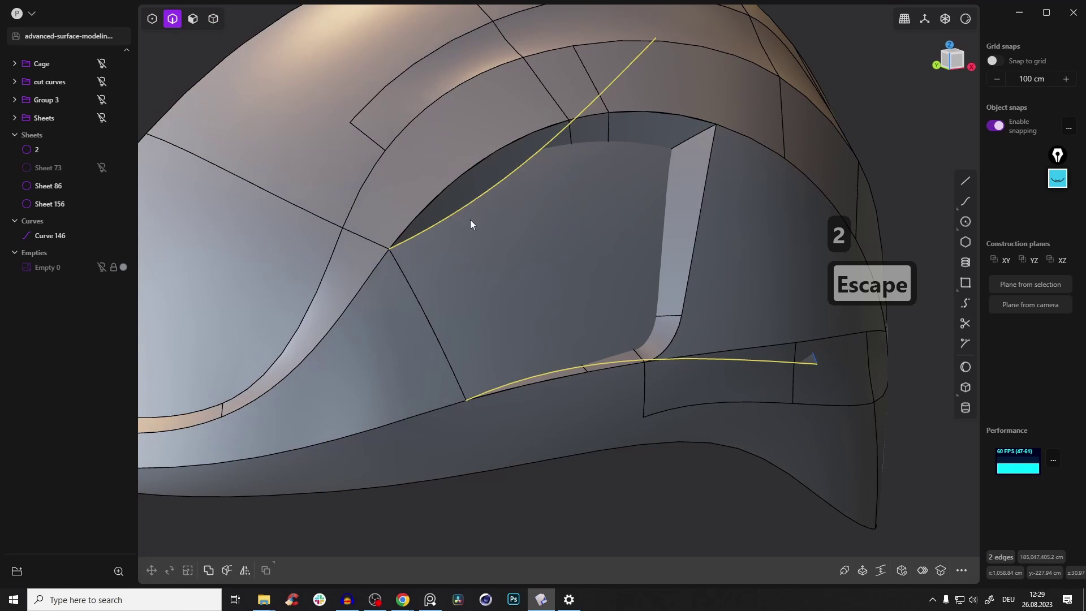
Extend the lofted sheet linearly by about 58.3 cm at its upper edge and about 47.7 cm at its lower edge.
left_click(476, 201)
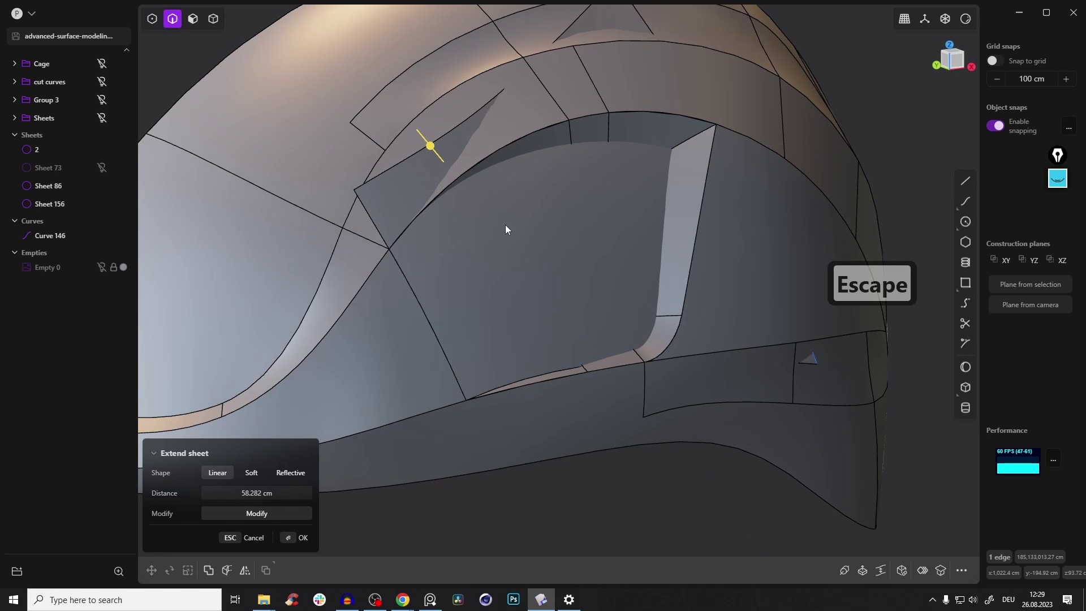
middle_click_drag(452, 179, 468, 172)
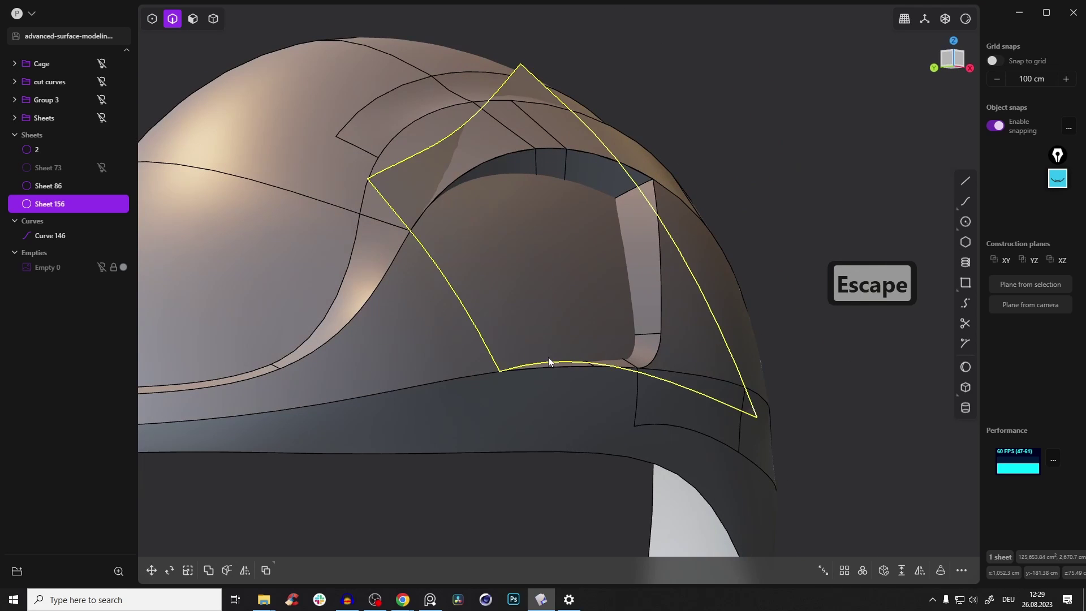
left_click(548, 367)
middle_click_drag(553, 386, 556, 395)
middle_click_drag(561, 355, 590, 400)
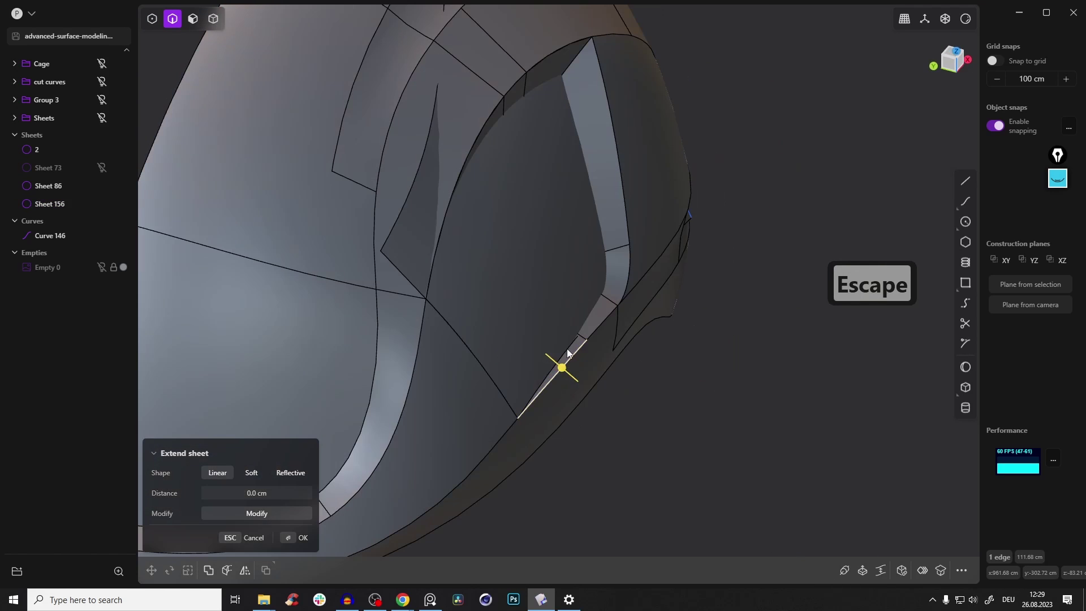
left_click(567, 350)
left_click_drag(558, 350, 517, 311)
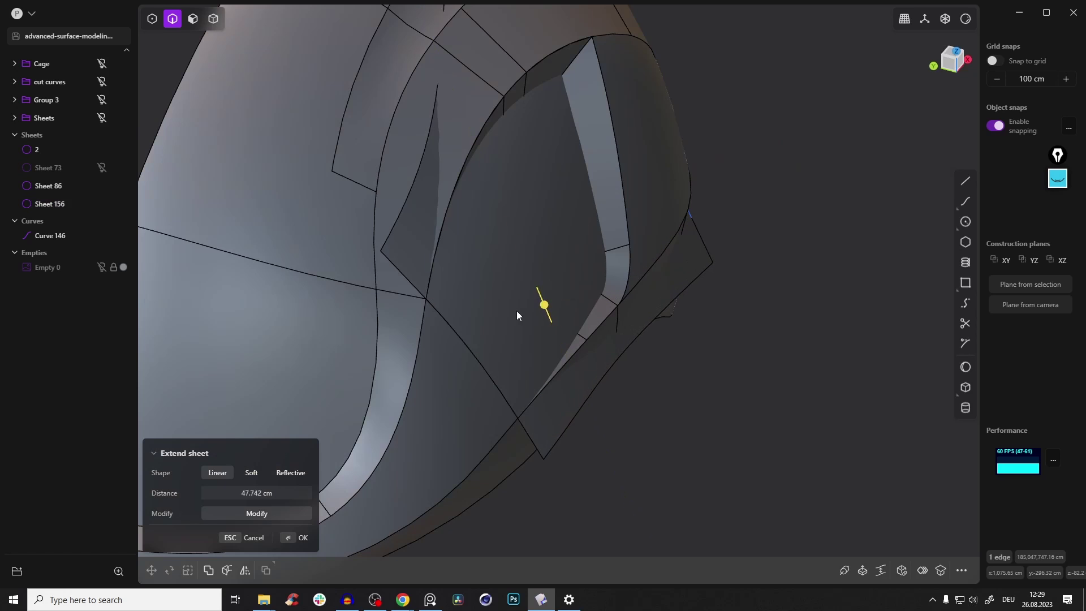
key("Return")
Hide the main helmet sheet so that only the recess walls and the lofted inner surface are shown.
left_click(670, 344)
key("Tab")
left_click(313, 72)
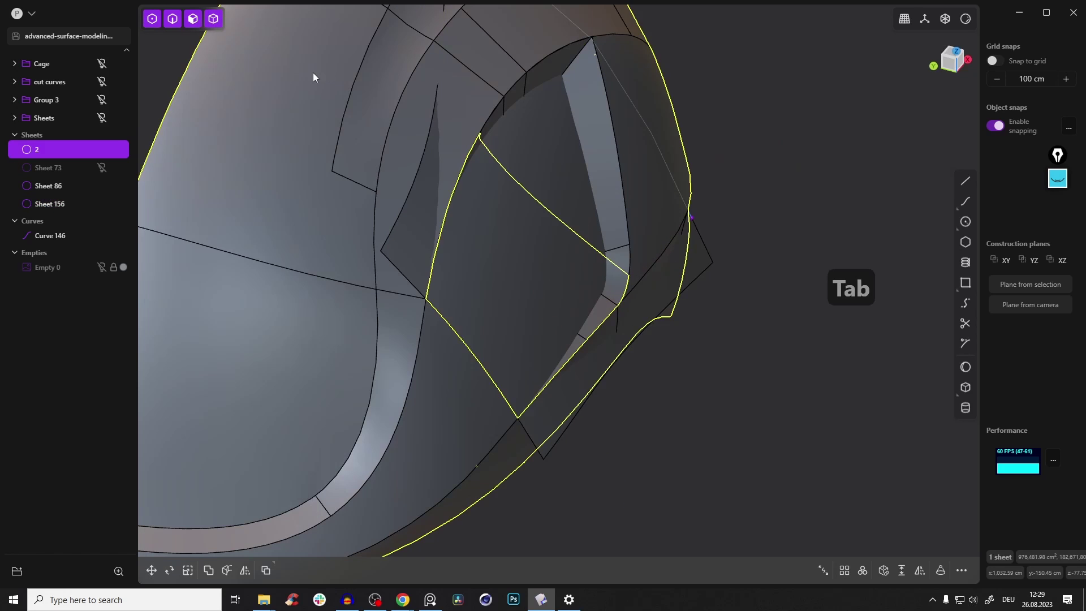
key("h")
Delete the extended curve that was used as the loft's rear profile.
mouse_move(544, 145)
middle_mouse_down()
mouse_move(449, 64)
mouse_move(752, 164)
mouse_move(737, 220)
mouse_move(538, 156)
mouse_move(642, 85)
mouse_move(674, 109)
mouse_move(632, 96)
mouse_move(555, 126)
mouse_move(440, 131)
mouse_move(545, 122)
mouse_move(536, 152)
middle_mouse_up()
key("2")
left_click(680, 167)
key("x")
key("Tab")
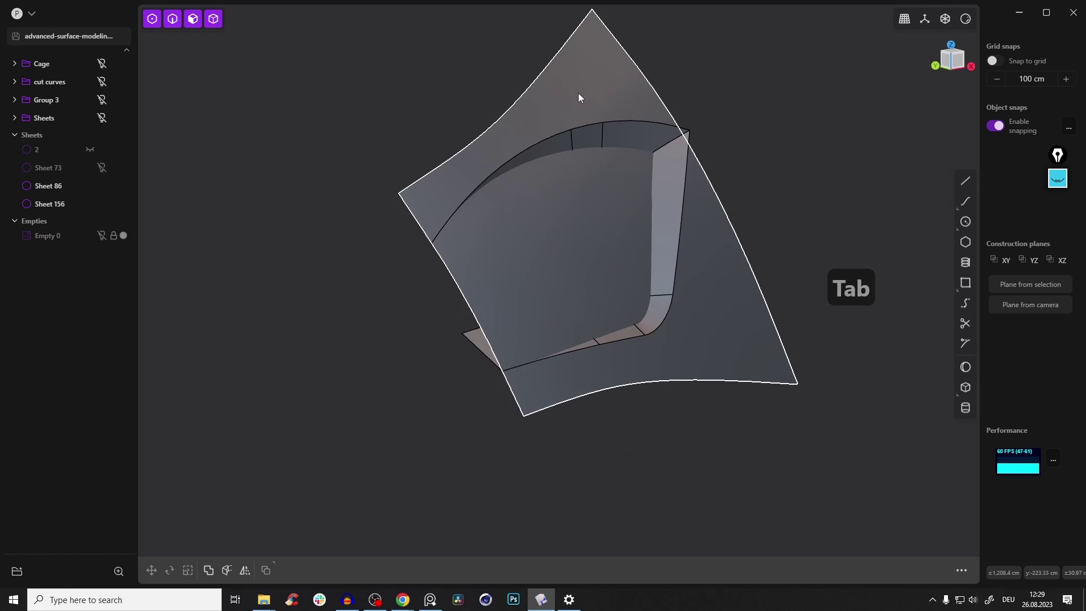
Slice the recess wall sheet and the lofted inner sheet against each other with a Boolean Slice.
left_click(679, 342)
left_click(676, 187)
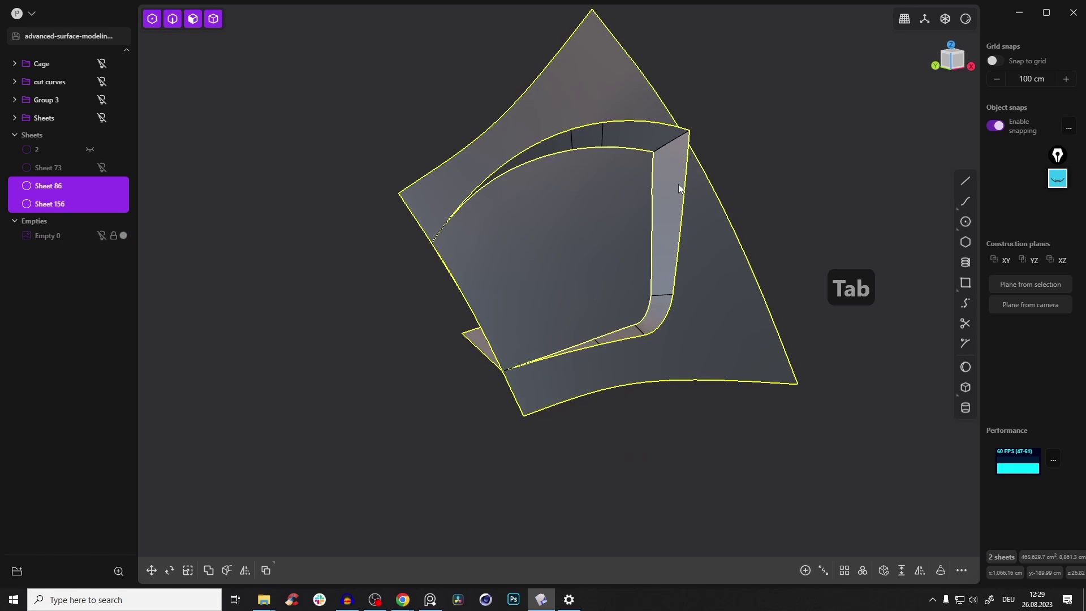
key("q")
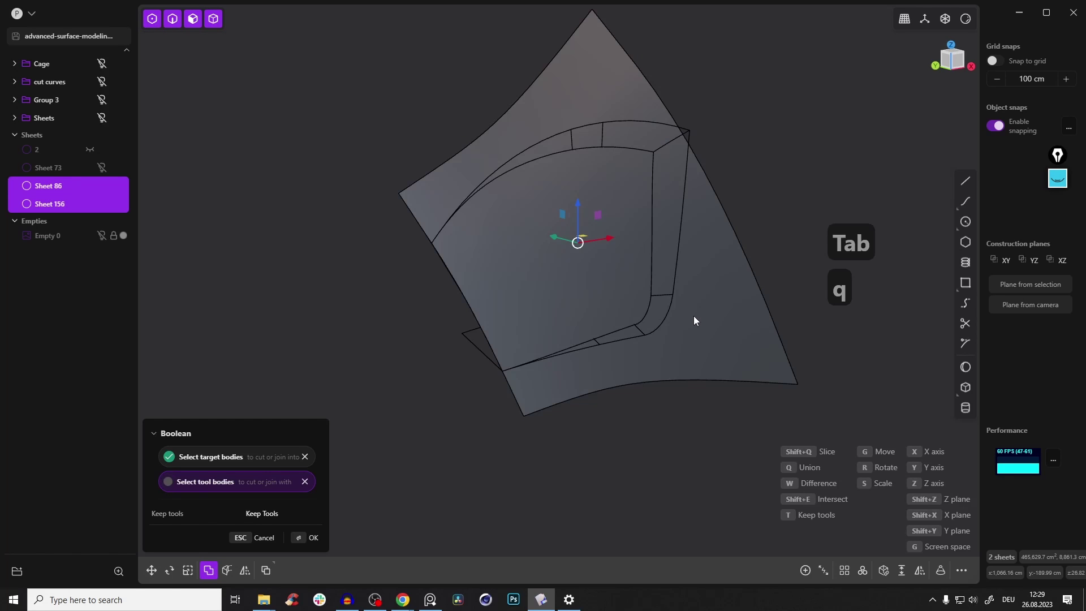
key("shift+q")
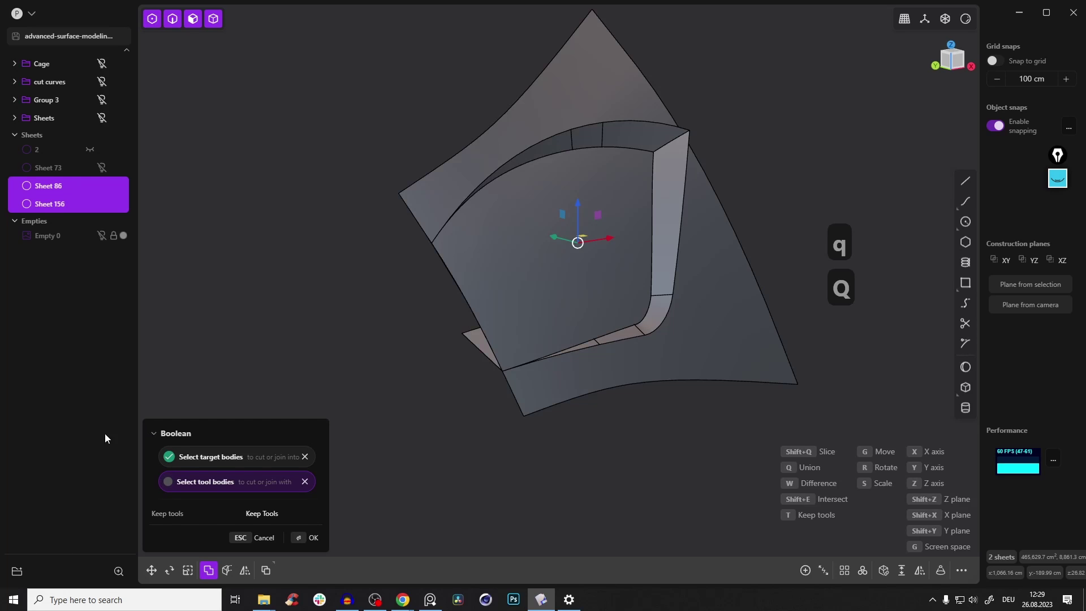
left_click(312, 539)
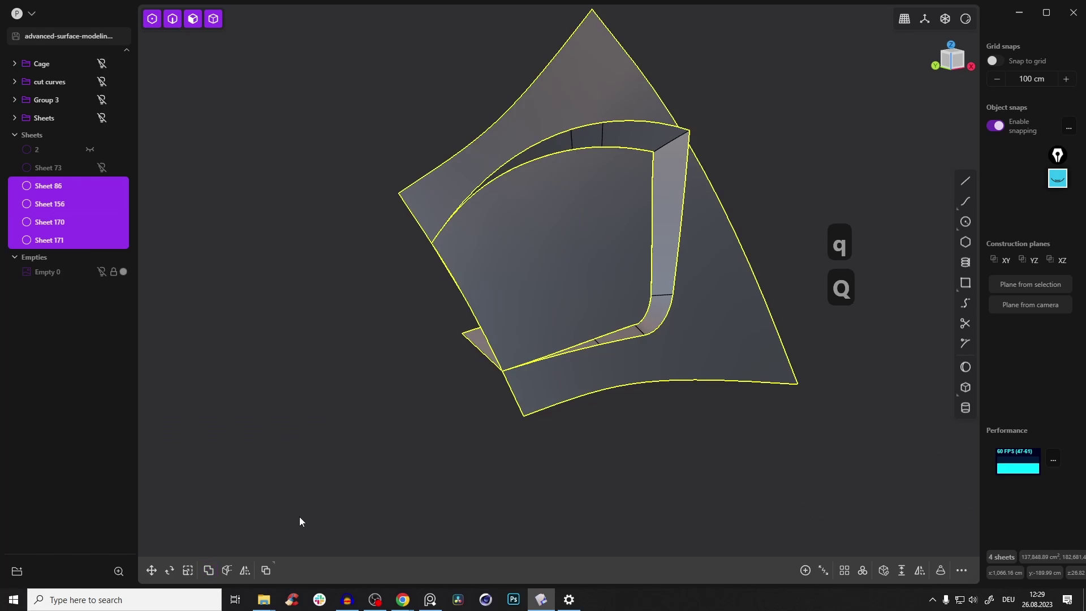
Delete the leftover outer piece of the inner surface and the surplus wall piece behind it.
left_click(378, 335)
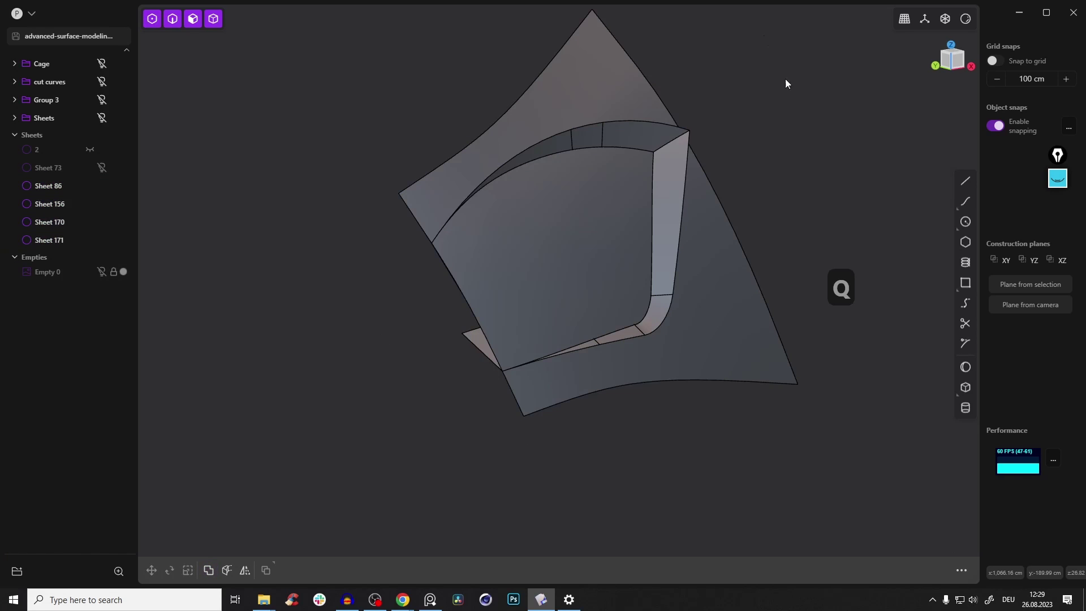
left_click(618, 75)
key("x")
middle_click_drag(651, 368, 644, 286)
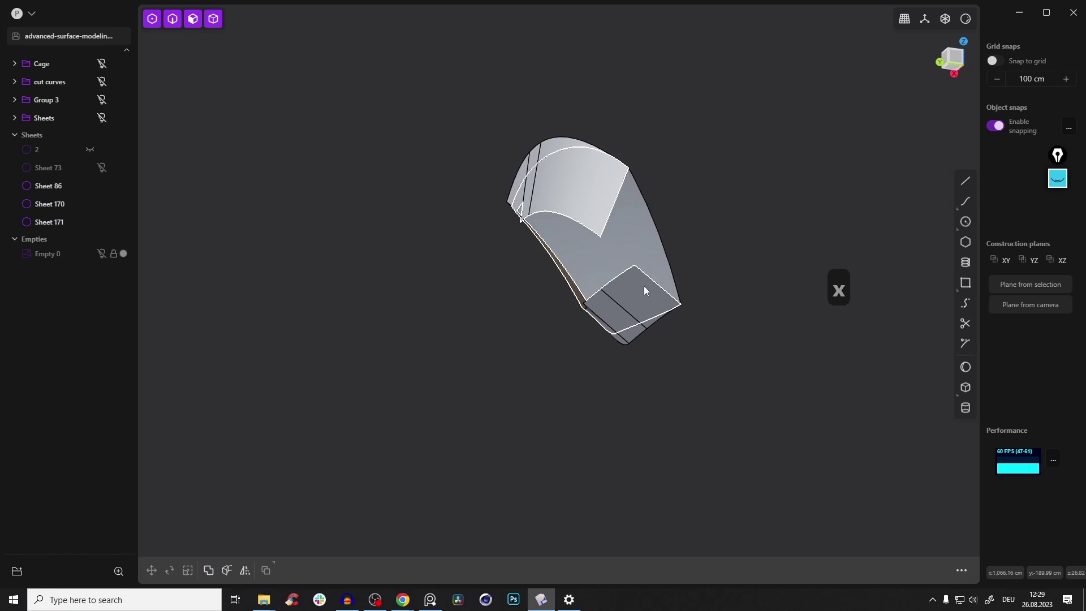
left_click(645, 286)
middle_click_drag(659, 330, 388, 133)
key("x")
Unhide the main helmet sheet and join it with the recess walls and the trimmed inner surface into one sheet.
left_click(89, 150)
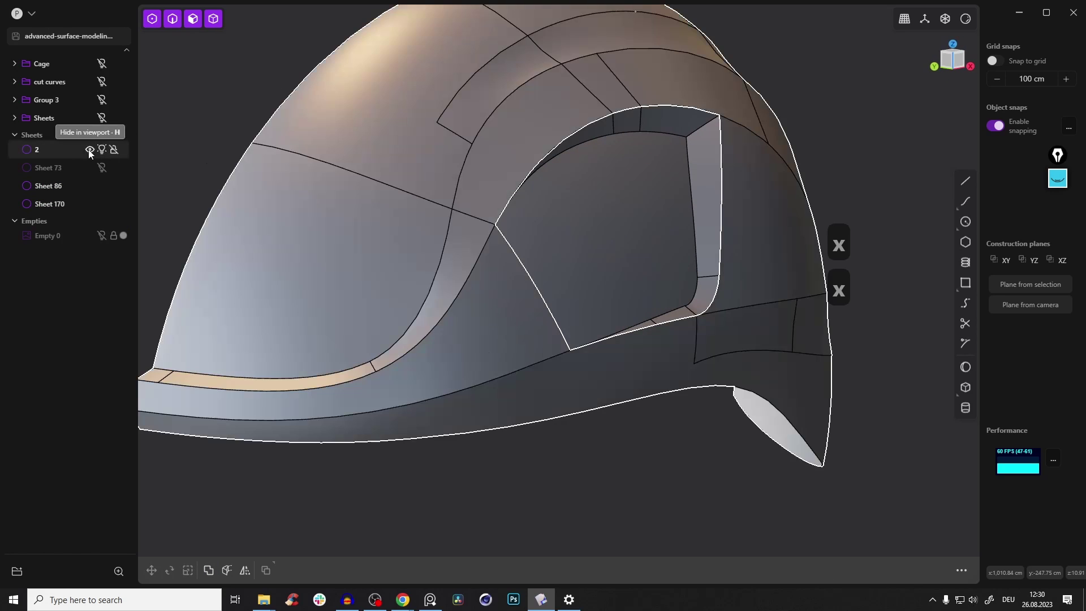
middle_click_drag(147, 157, 343, 164)
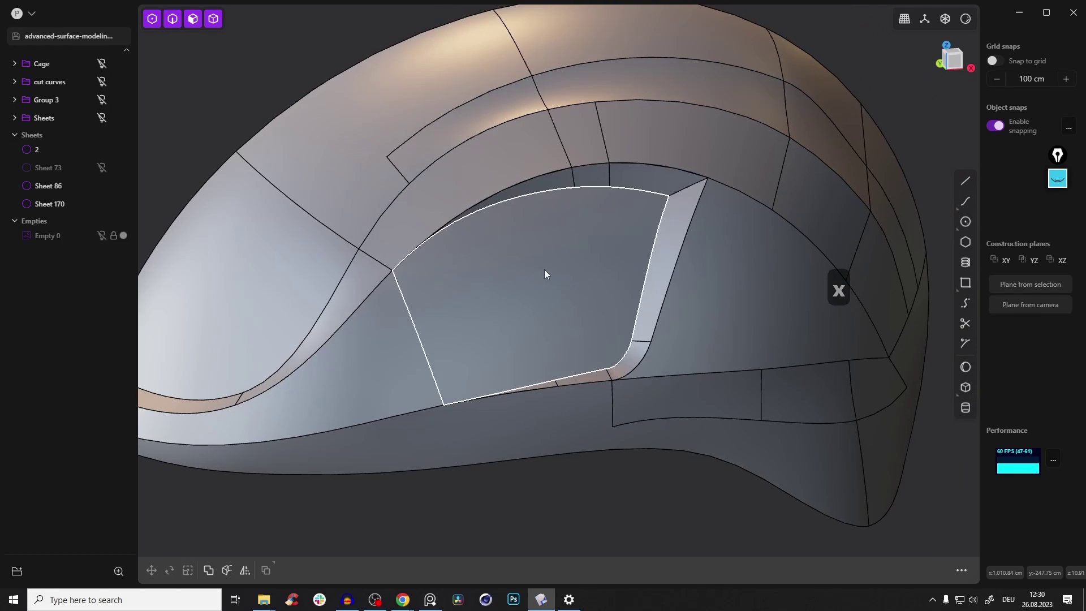
left_click(511, 293)
middle_click_drag(510, 294, 585, 247)
left_click(585, 247)
left_click(700, 405)
key("j")
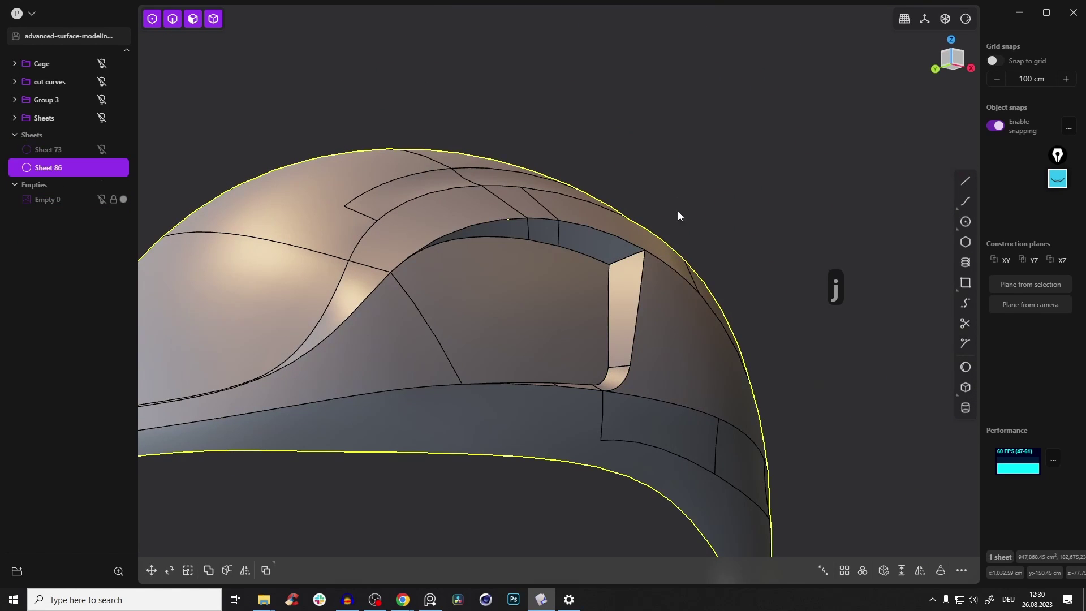
Turn off the edge display and inspect the joined helmet's recessed side detail.
left_click(646, 194)
scroll(415, 296, "down", 4)
key("shift+e")
middle_click_drag(534, 328, 767, 300)
scroll(416, 371, "down", 3)
scroll(546, 340, "up", 5)
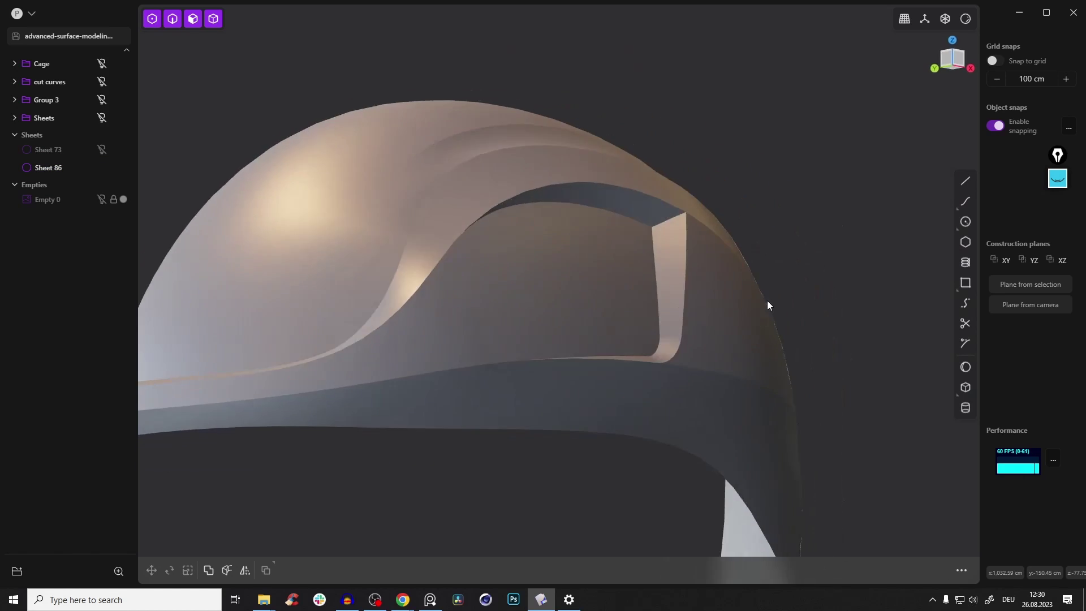
scroll(760, 290, "up", 2)
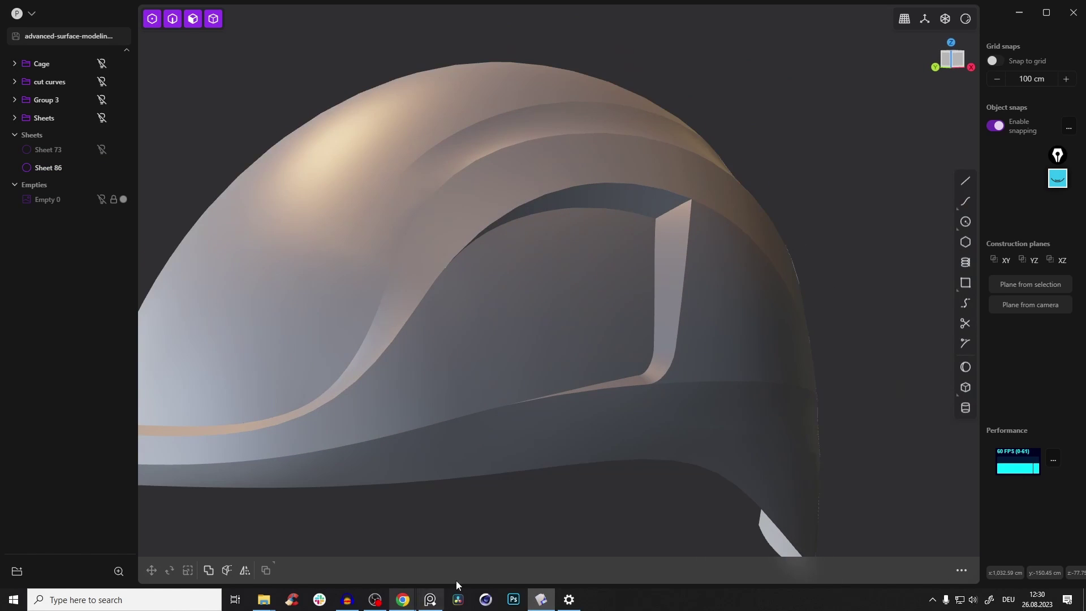
Switch to Chrome and review the Plasticity Surface 3D Modeling Course page from its overview to Part 1: Surface Modeling Essentials.
mouse_move(412, 605)
left_click(486, 549)
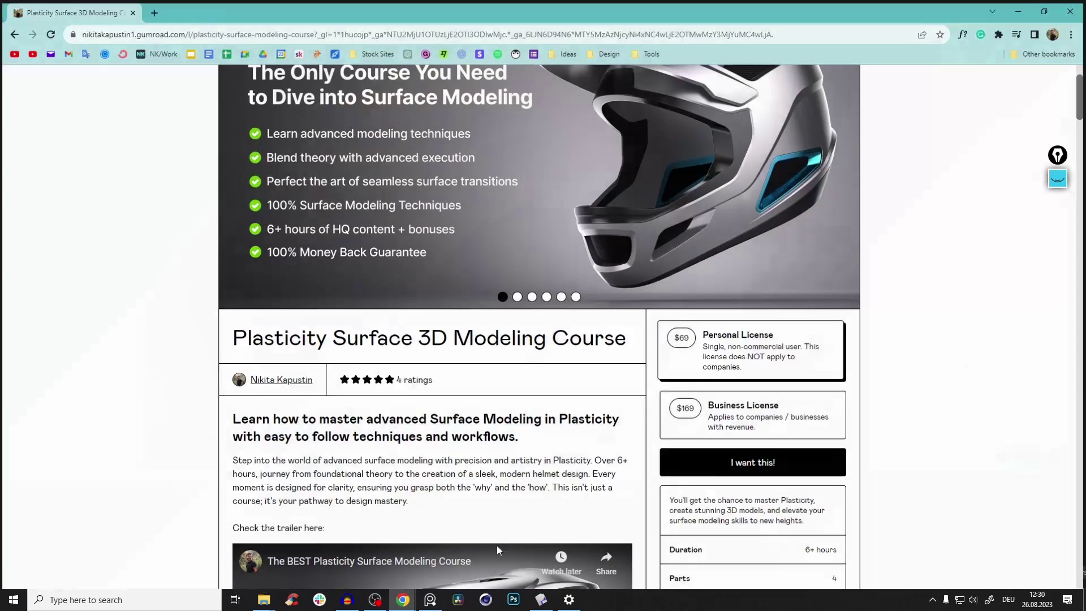
scroll(887, 282, "down", 1)
scroll(407, 138, "up", 3)
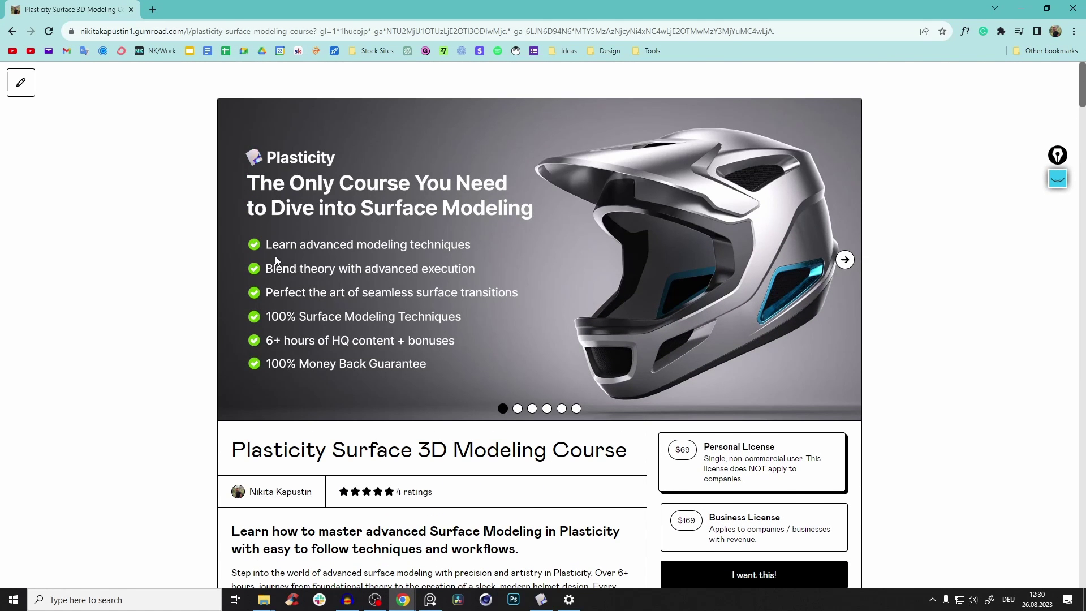
scroll(307, 379, "down", 5)
scroll(401, 223, "down", 4)
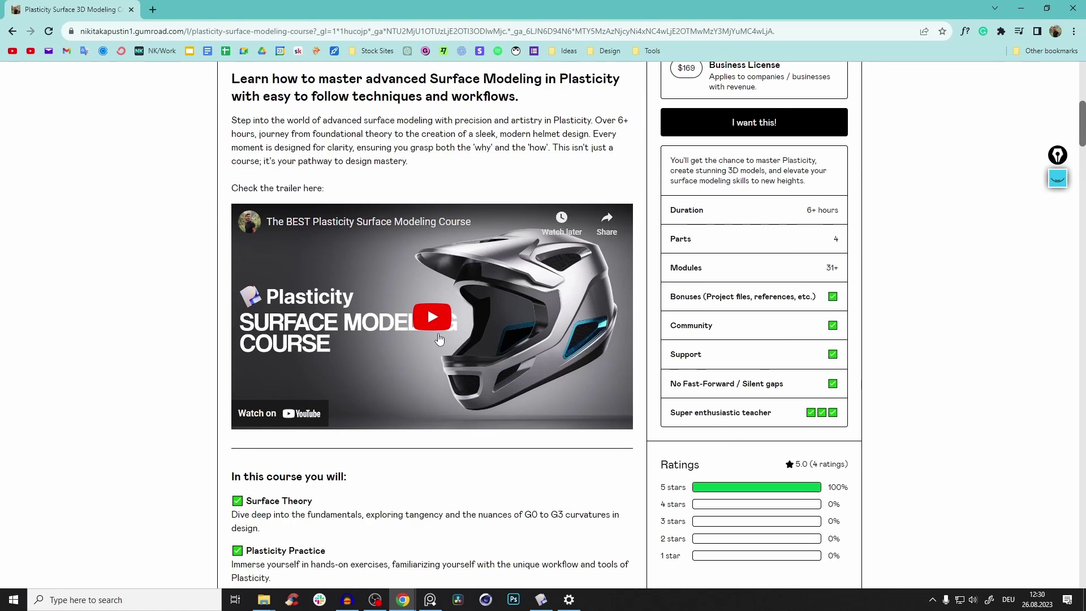
scroll(458, 338, "down", 7)
scroll(458, 338, "down", 7)
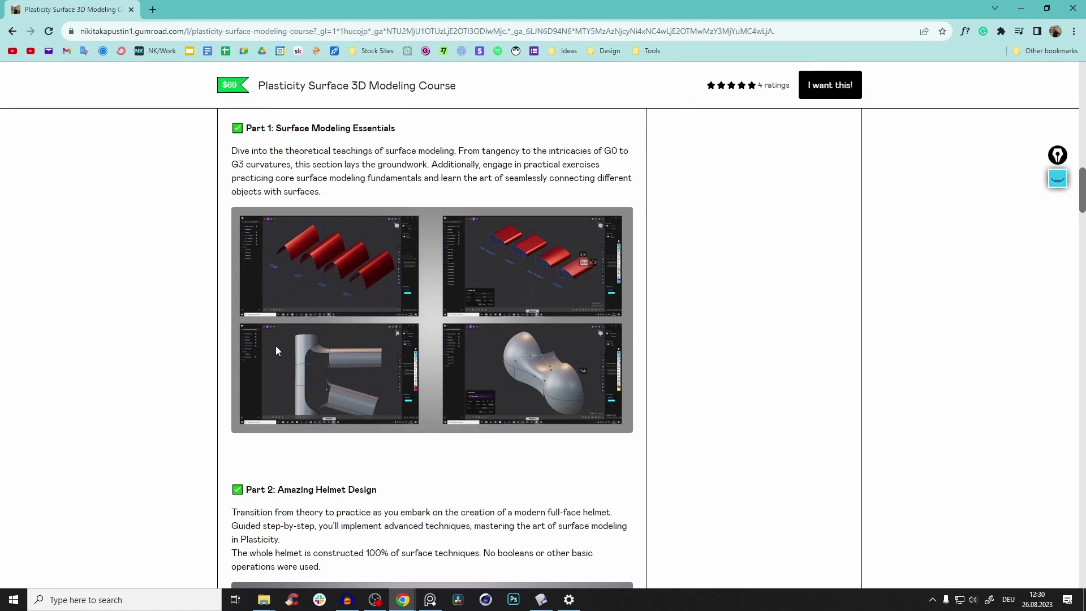
left_click_drag(276, 128, 320, 128)
left_click(318, 129)
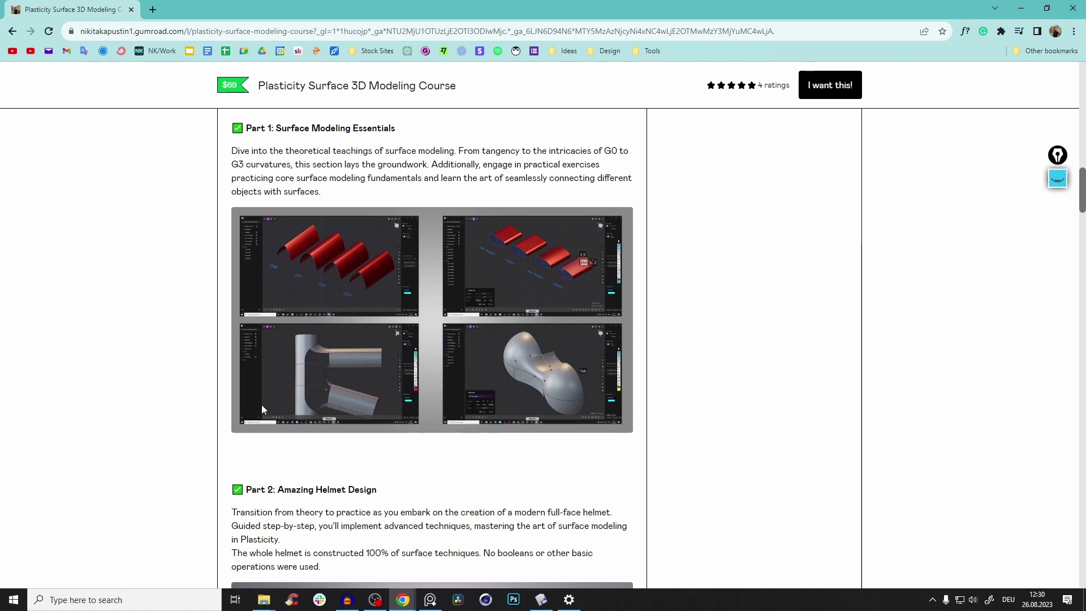
Examine the renders and model screenshots under Part 2: Amazing Helmet Design.
scroll(511, 303, "down", 5)
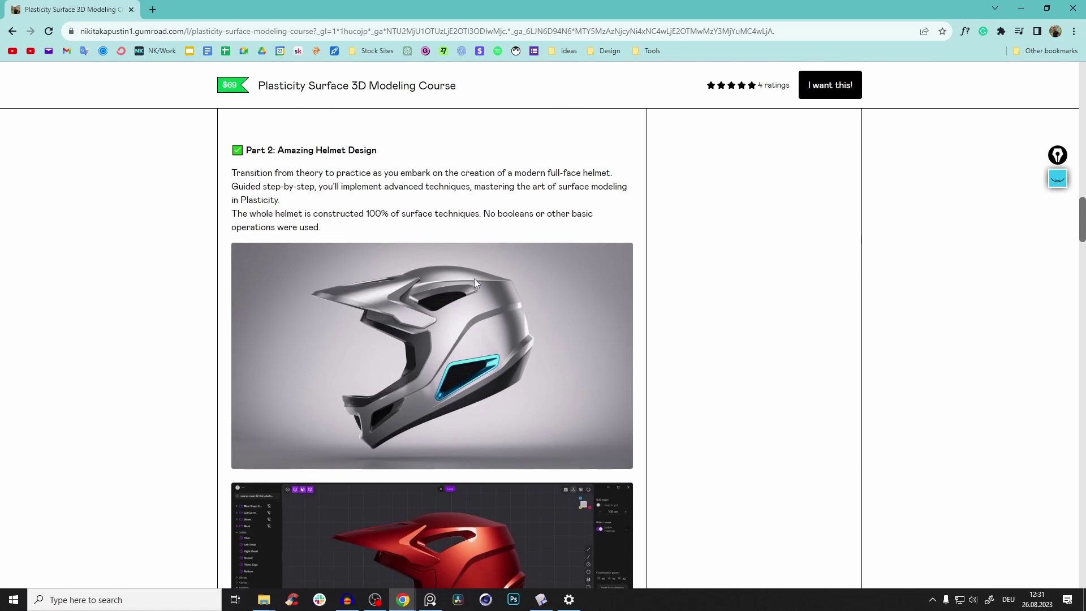
scroll(481, 255, "down", 3)
scroll(361, 339, "down", 7)
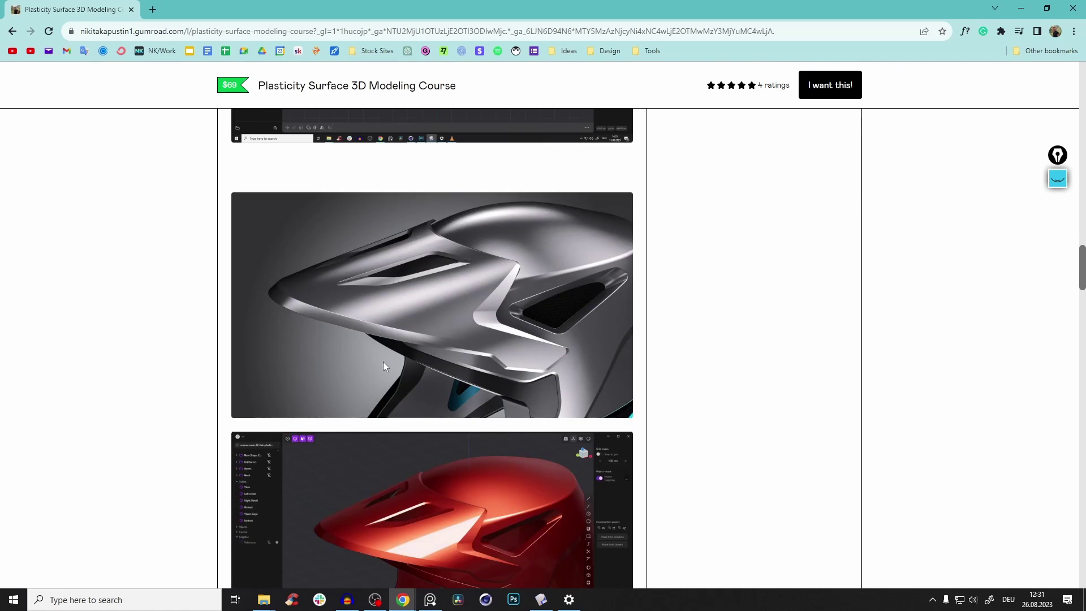
scroll(515, 266, "down", 4)
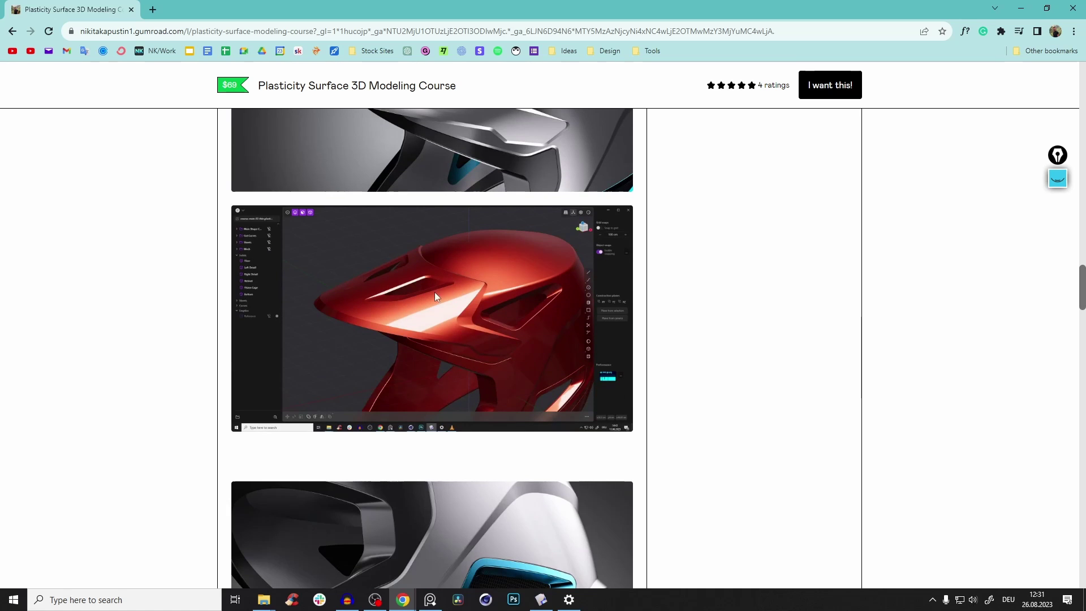
scroll(498, 294, "down", 4)
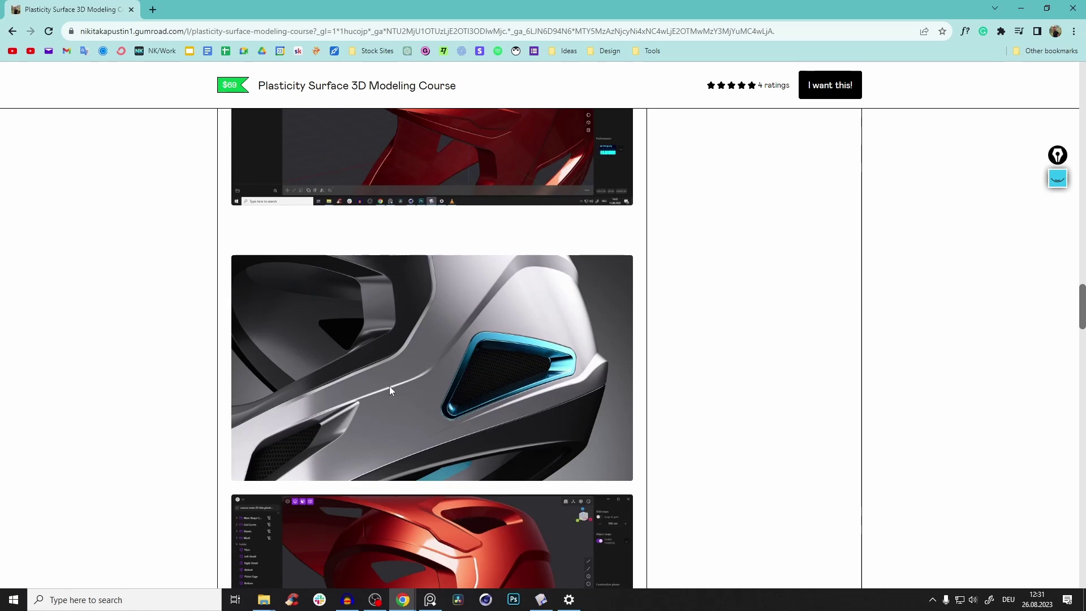
scroll(422, 345, "down", 1)
scroll(422, 348, "down", 3)
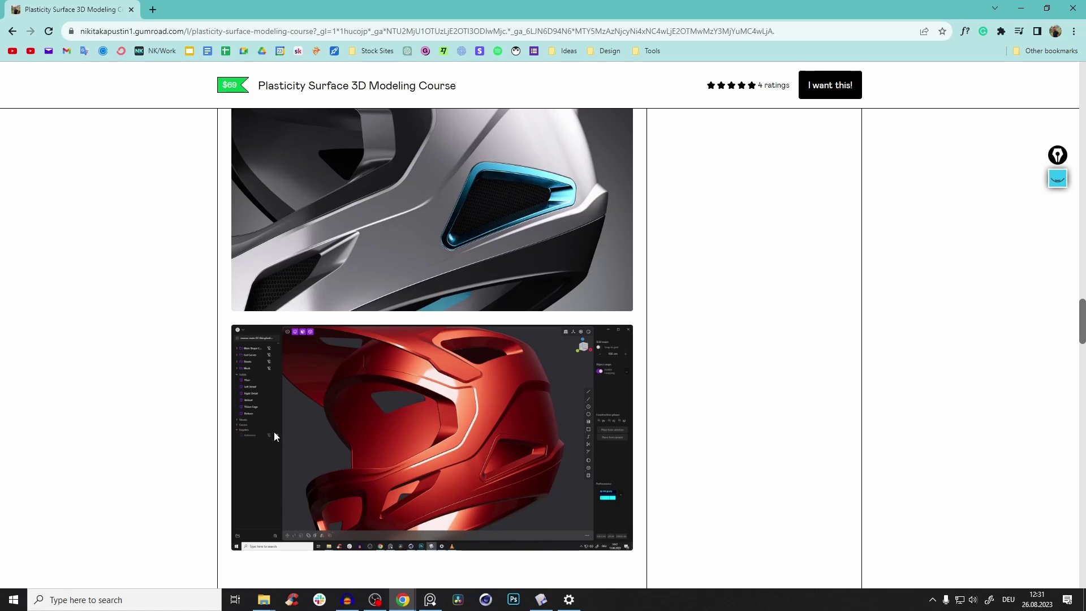
scroll(544, 451, "down", 3)
scroll(548, 450, "down", 3)
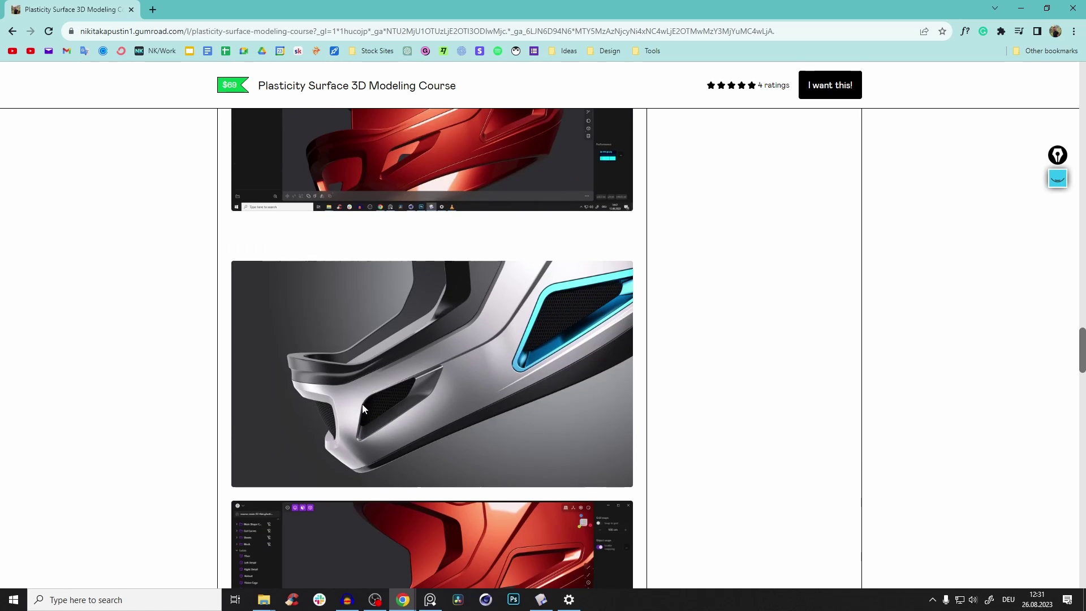
scroll(624, 380, "down", 4)
scroll(591, 393, "down", 6)
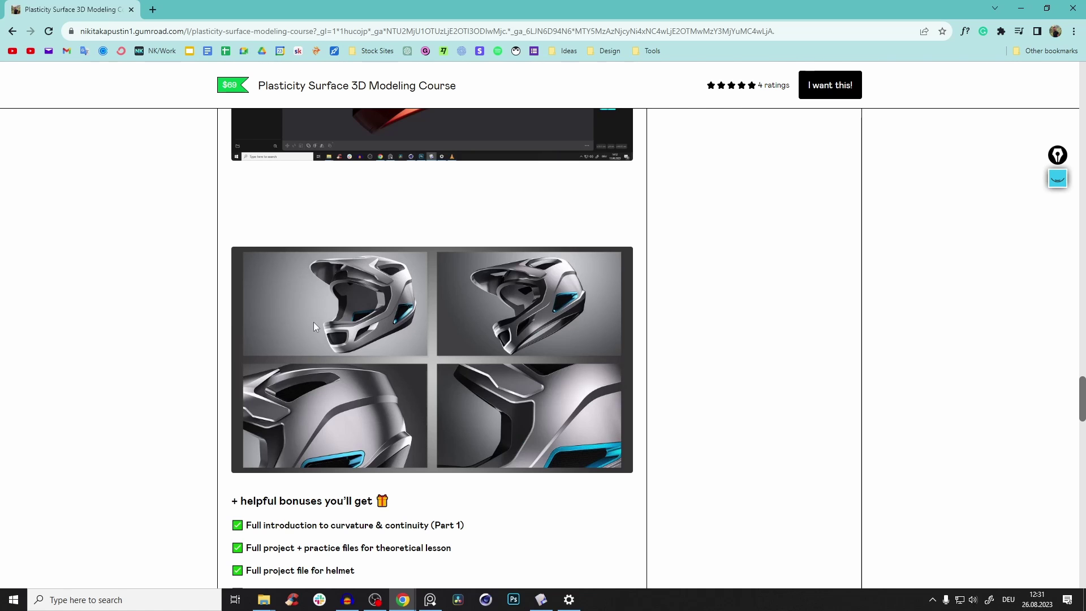
Read through the course page's list of helpful bonuses.
scroll(369, 338, "down", 2)
scroll(369, 338, "down", 1)
left_click_drag(232, 330, 477, 492)
Go back up to Part 1 of the course page and look over the first helmet images of Part 2 again.
left_click_drag(1082, 430, 1076, 189)
scroll(598, 220, "down", 3)
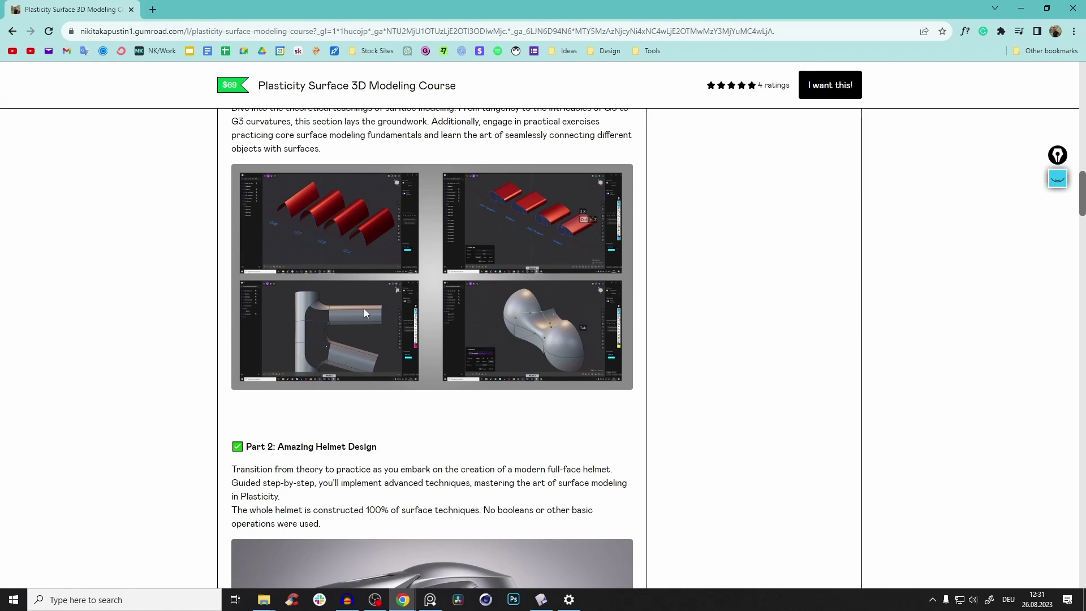
scroll(335, 262, "down", 1)
scroll(335, 260, "down", 8)
scroll(509, 408, "down", 4)
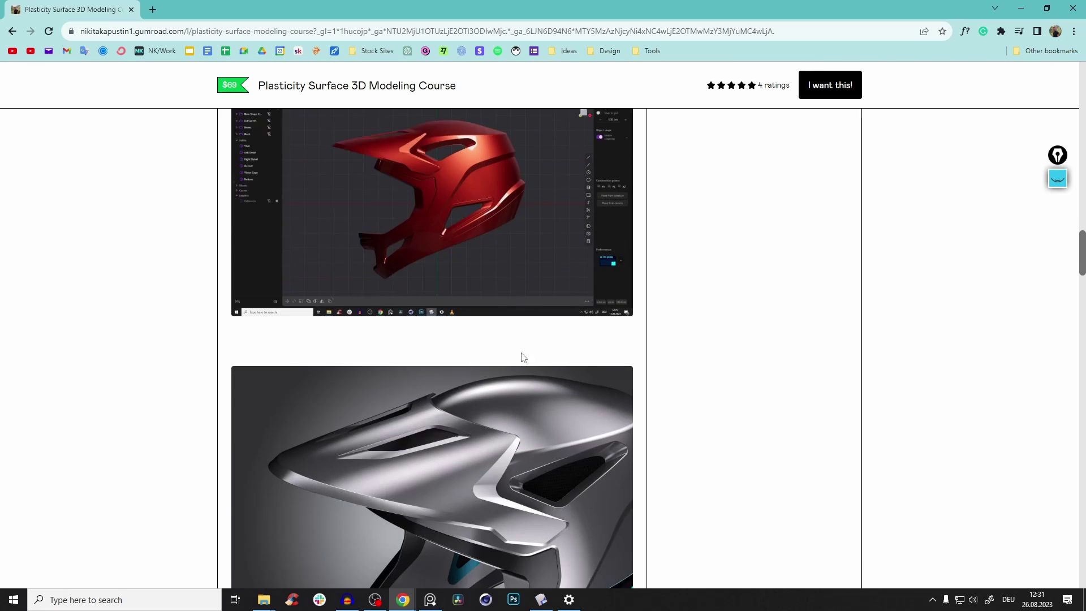
scroll(522, 356, "down", 1)
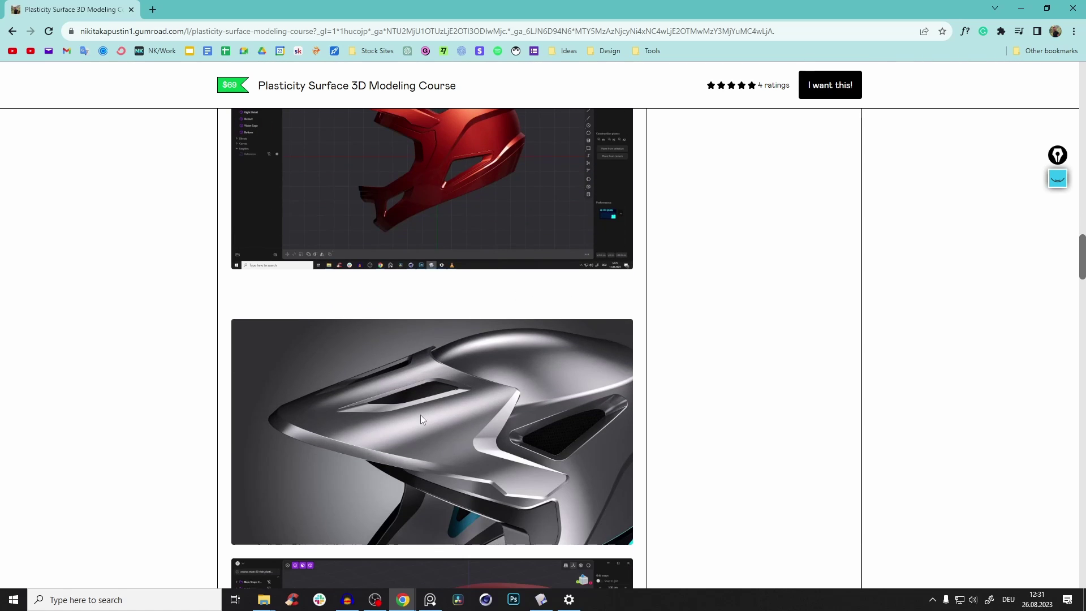
scroll(492, 410, "up", 2)
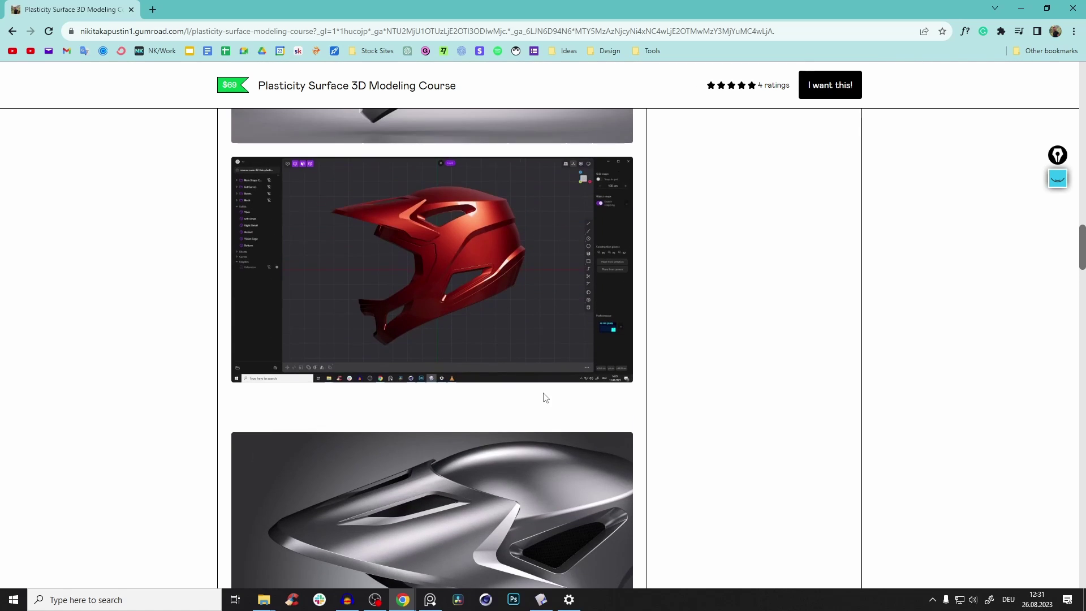
Return to Plasticity, enable Sheet 73 in the viewport and compare the two helmets.
left_click(1021, 8)
middle_click_drag(764, 273, 608, 198)
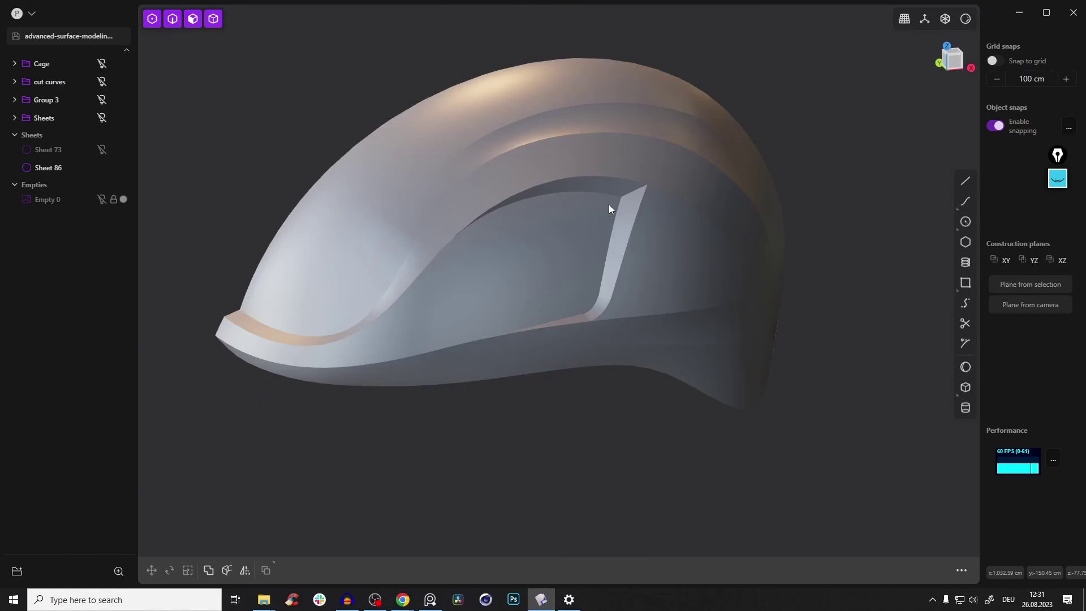
scroll(582, 215, "down", 3)
left_click(101, 149)
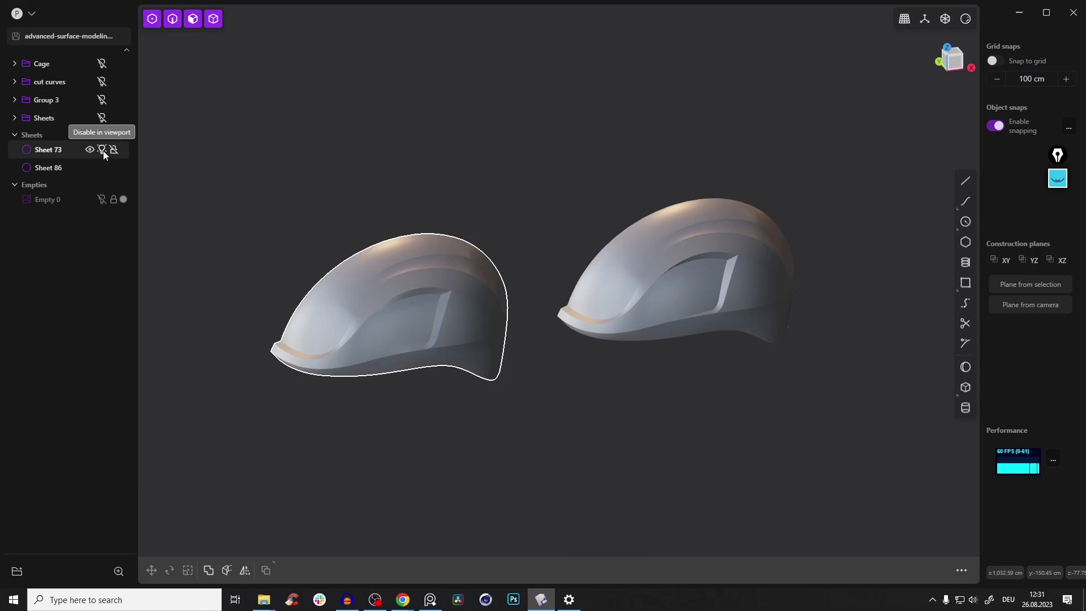
middle_click_drag(460, 279, 483, 300)
scroll(700, 277, "up", 3)
scroll(694, 156, "down", 4)
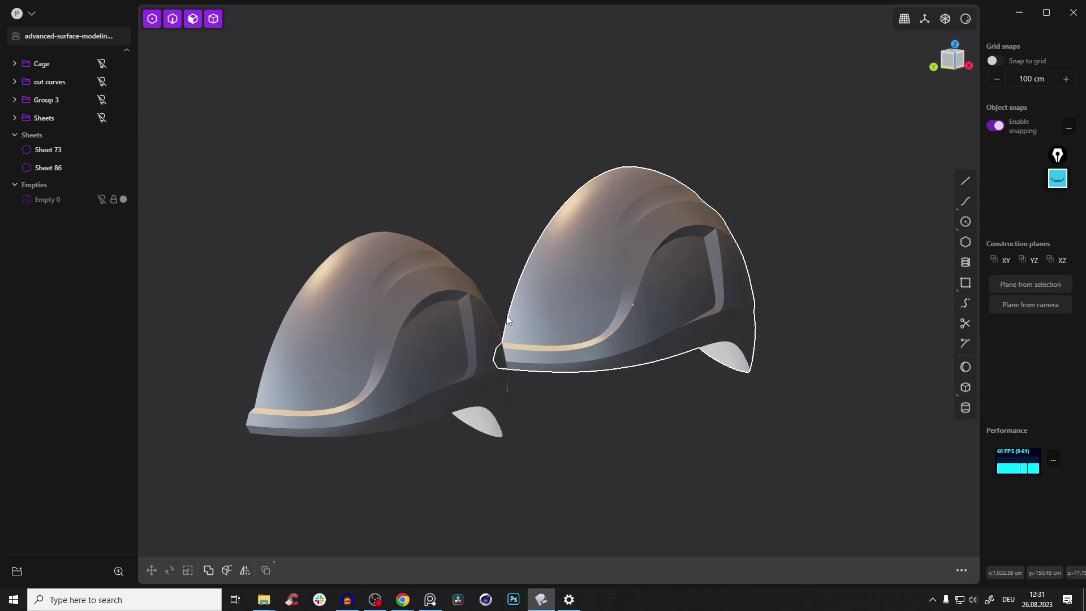